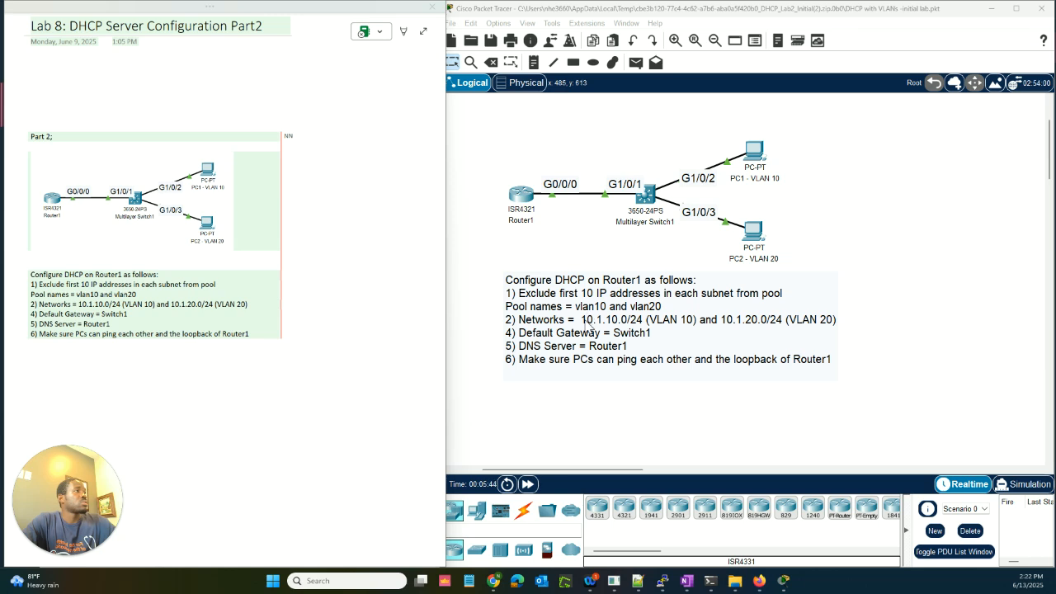
# Step: Briefly edit the task note, then open Router1's device window from the canvas
pyautogui.click(585, 324)
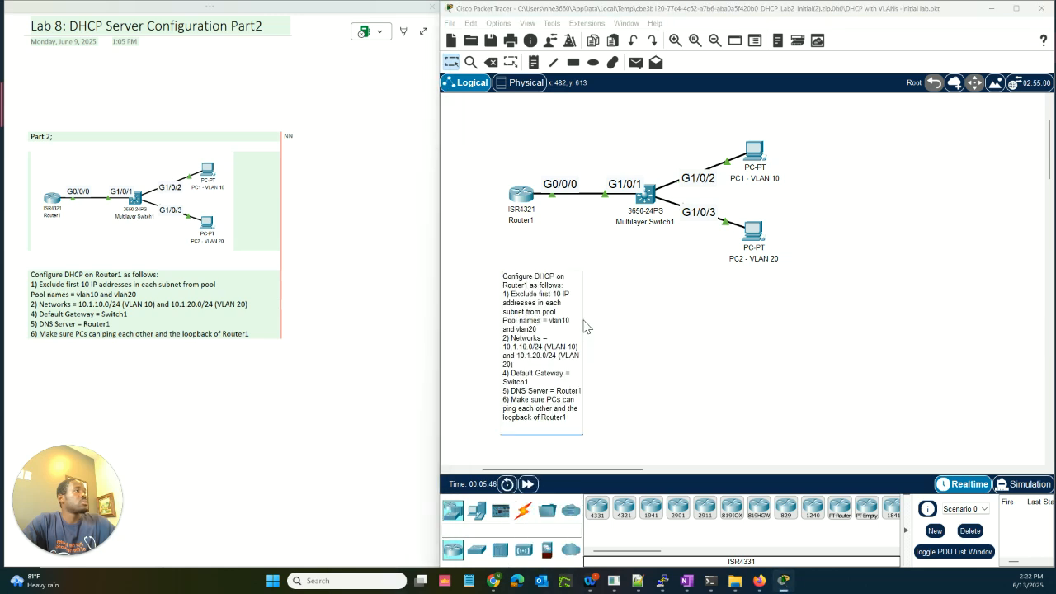
pyautogui.click(642, 388)
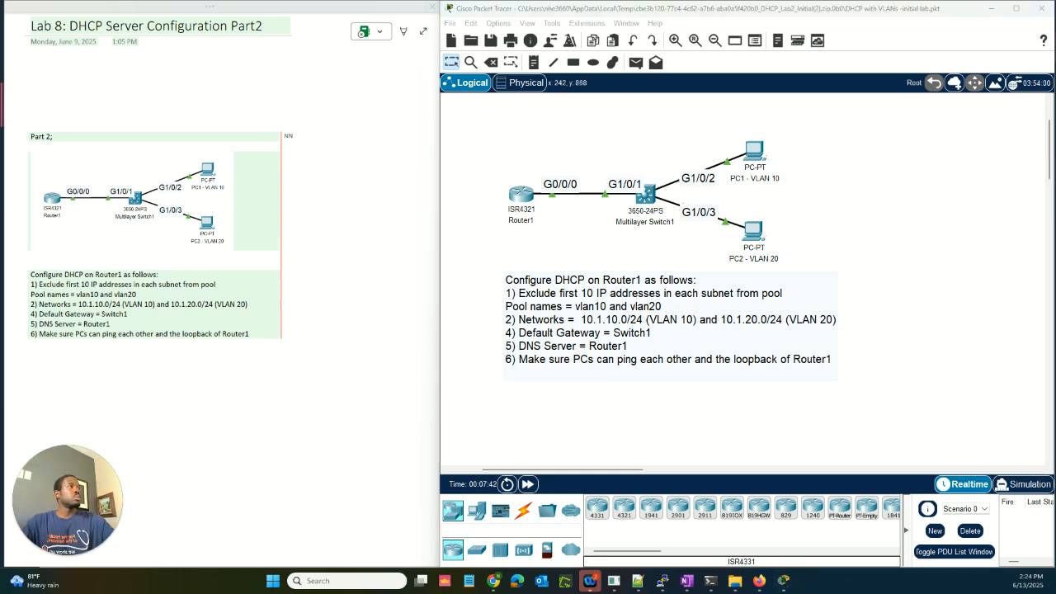
pyautogui.click(529, 204)
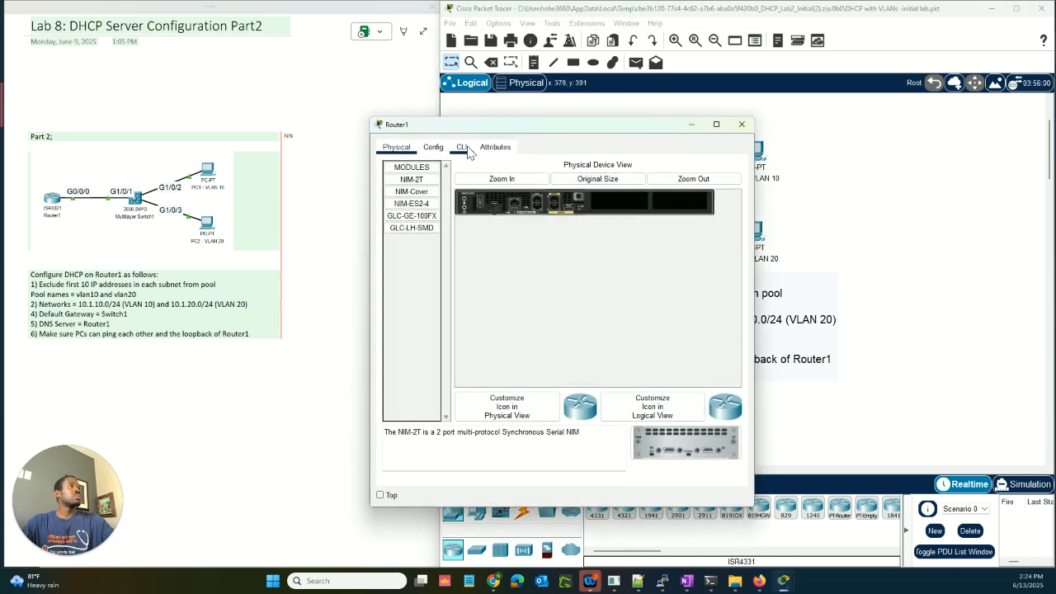
# Step: Enter privileged EXEC mode on Router1's command line with 'en'
pyautogui.click(463, 148)
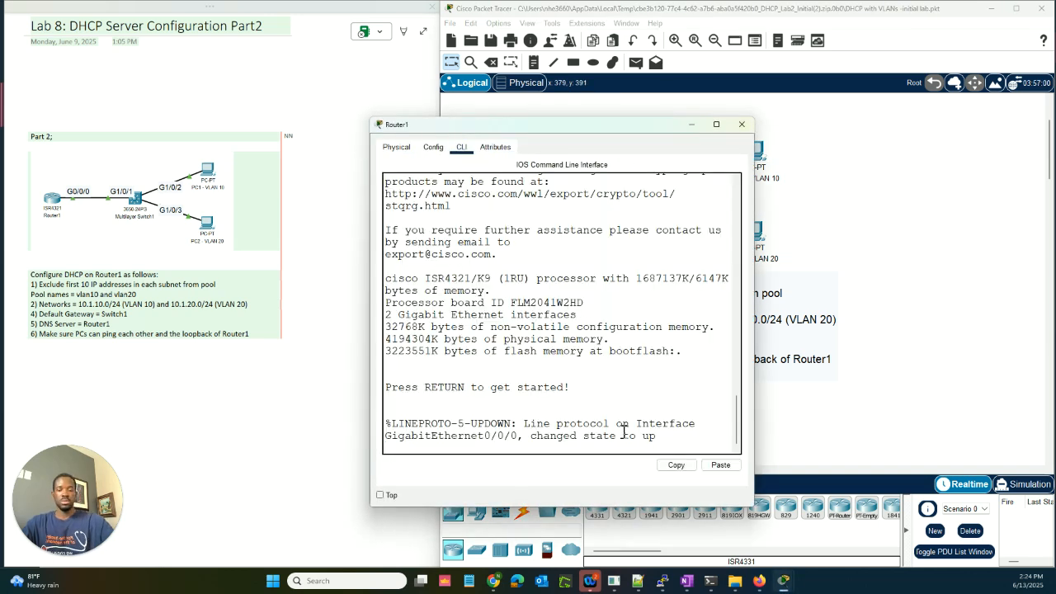
pyautogui.press('Return')
pyautogui.write('en')
pyautogui.press('Return')
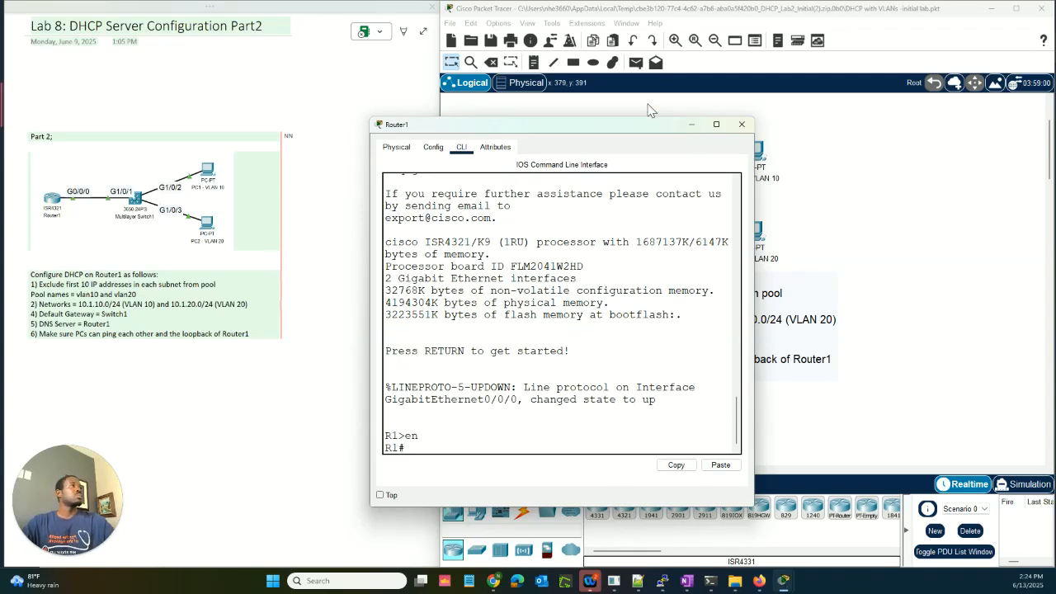
# Step: List the privileged EXEC commands with '?' and page through the full list
pyautogui.moveTo(581, 136); pyautogui.dragTo(268, 122)
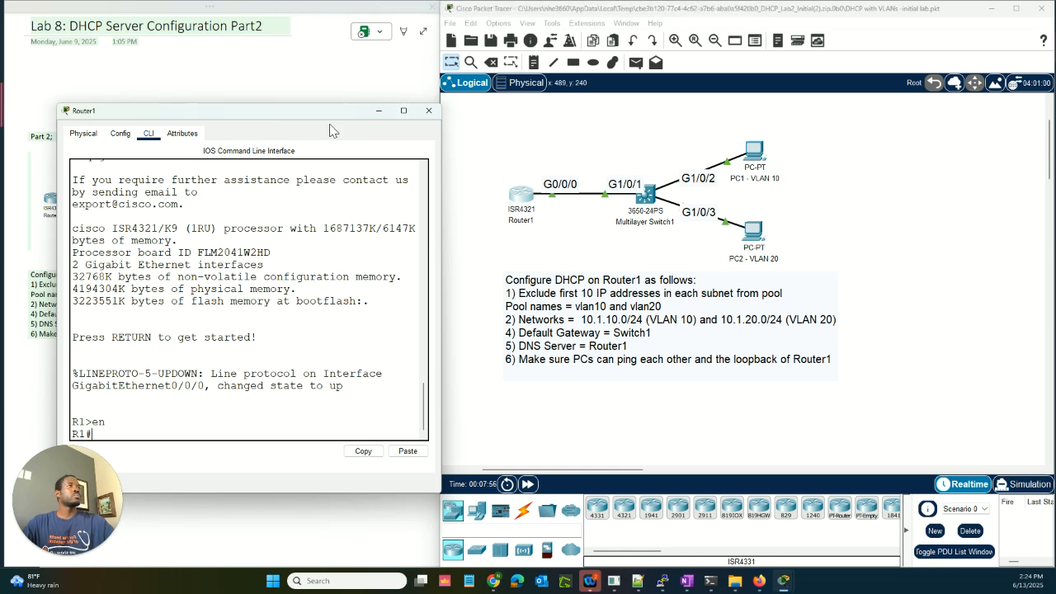
pyautogui.moveTo(367, 118); pyautogui.dragTo(531, 104)
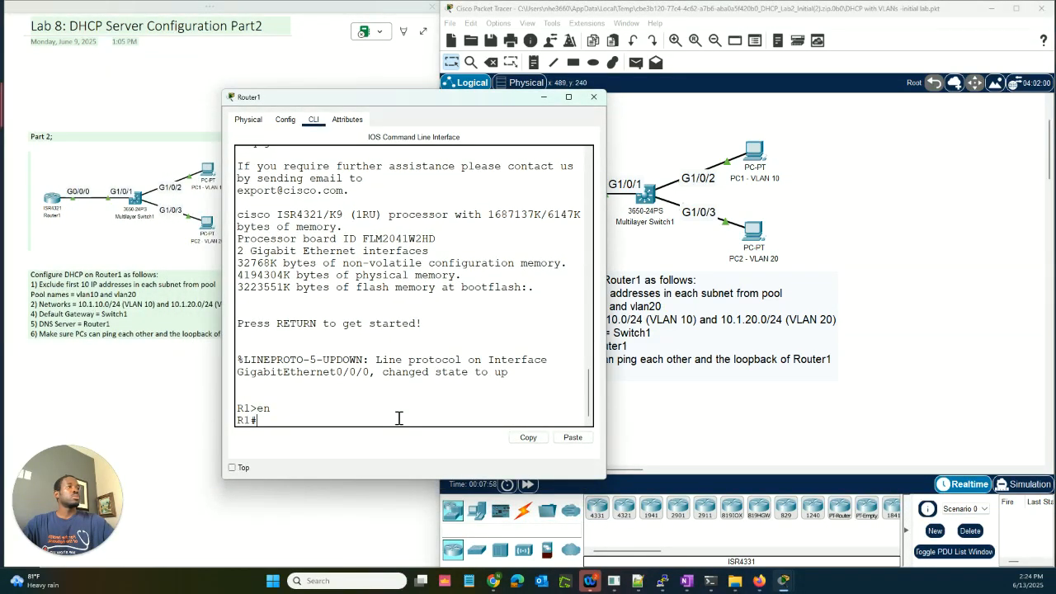
pyautogui.write('?')
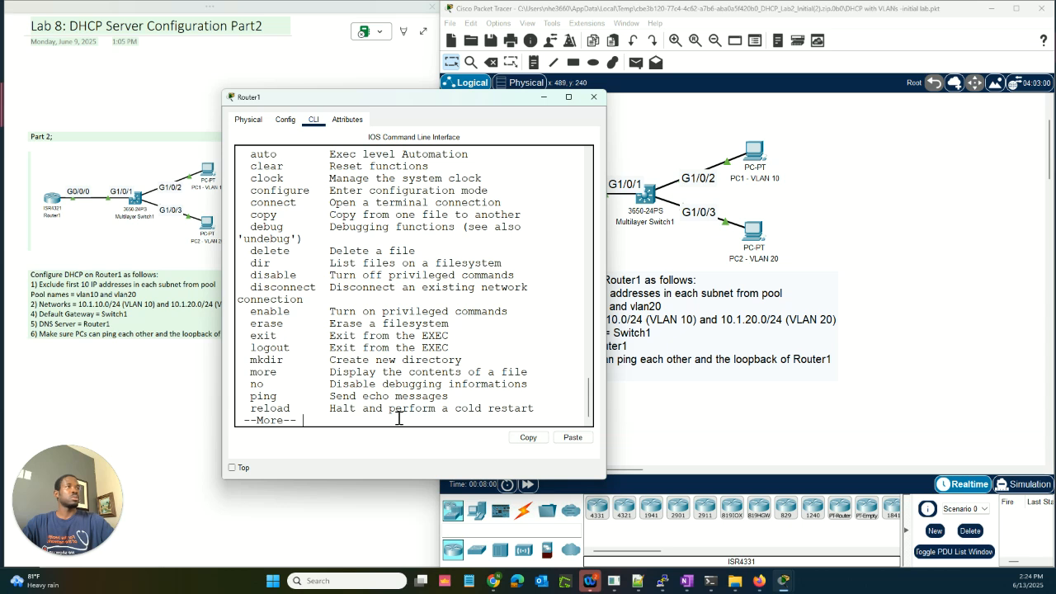
pyautogui.press('space')
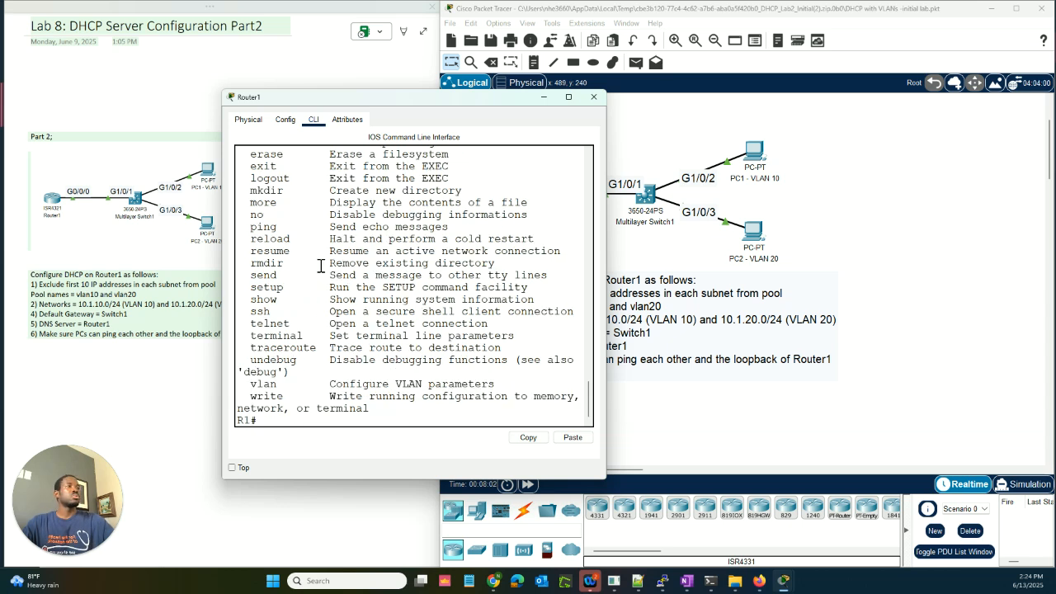
pyautogui.scroll(6, 307, 317)
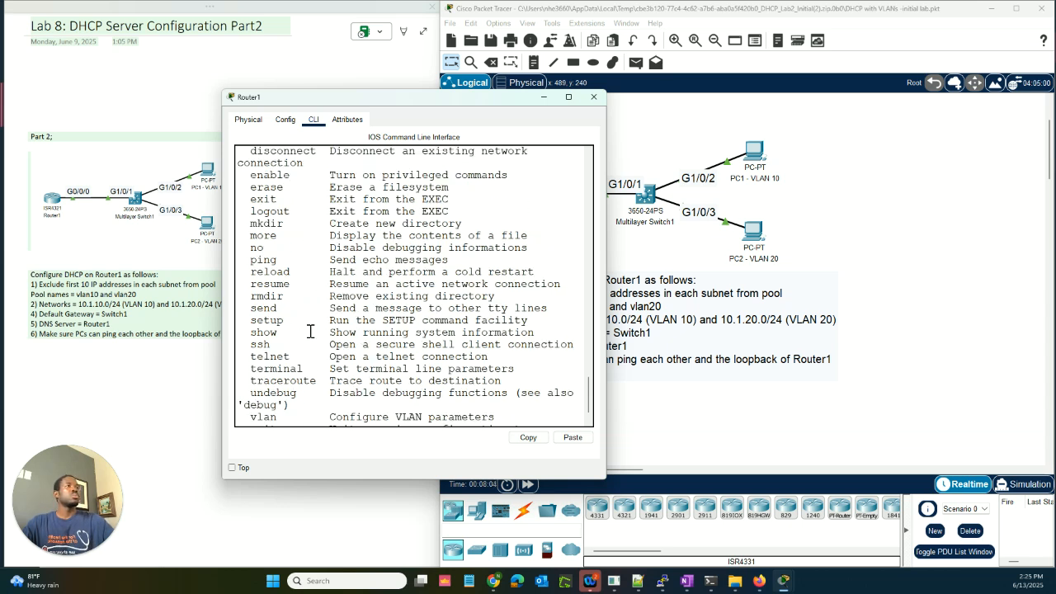
pyautogui.scroll(-6, 303, 309)
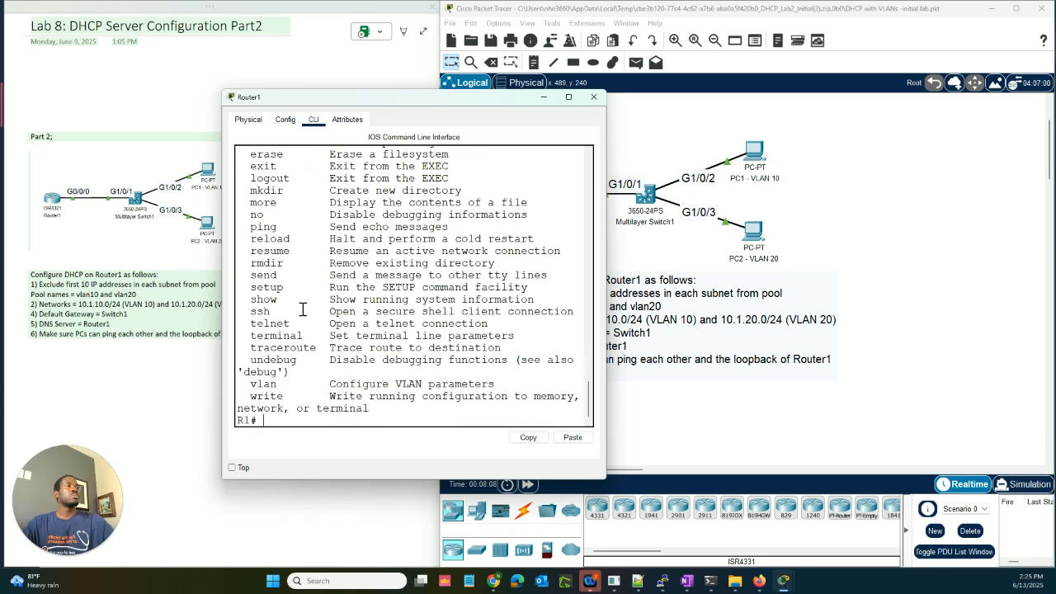
pyautogui.scroll(1, 276, 312)
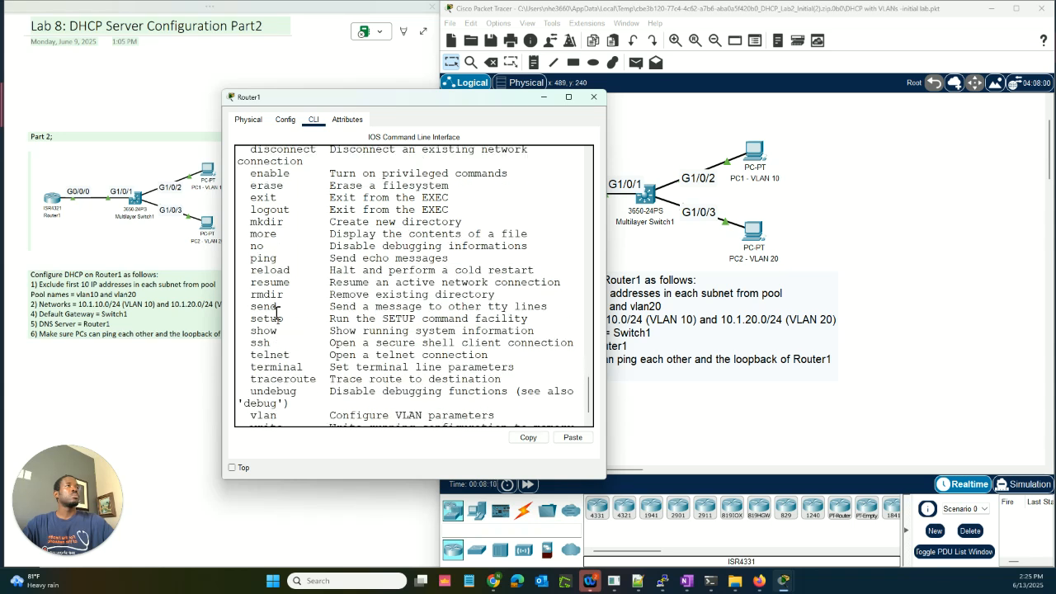
pyautogui.scroll(2, 276, 312)
pyautogui.scroll(-3, 276, 312)
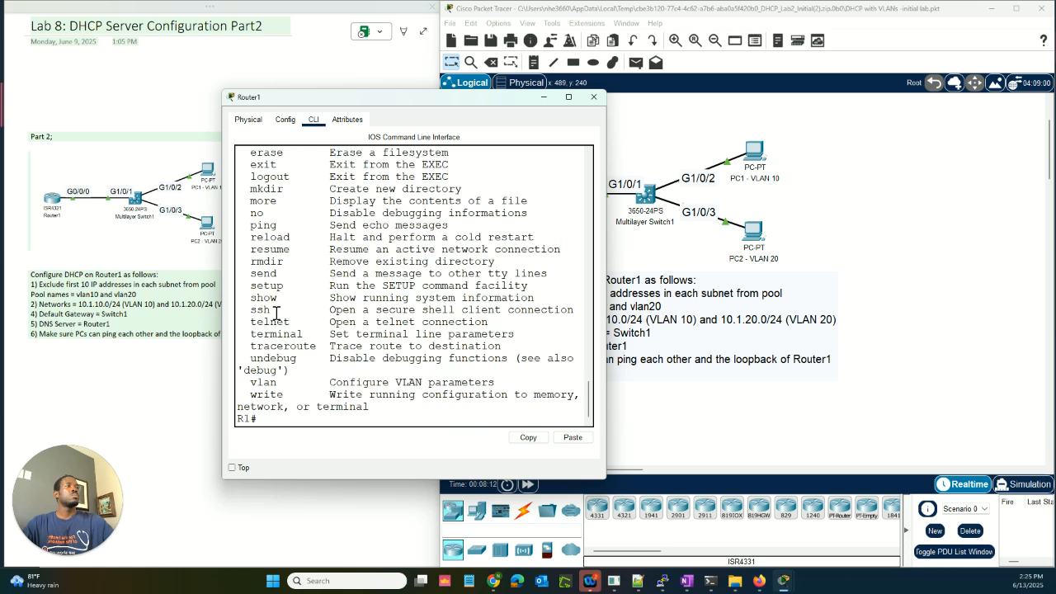
pyautogui.press('Return')
pyautogui.press('Return')
pyautogui.press('Return')
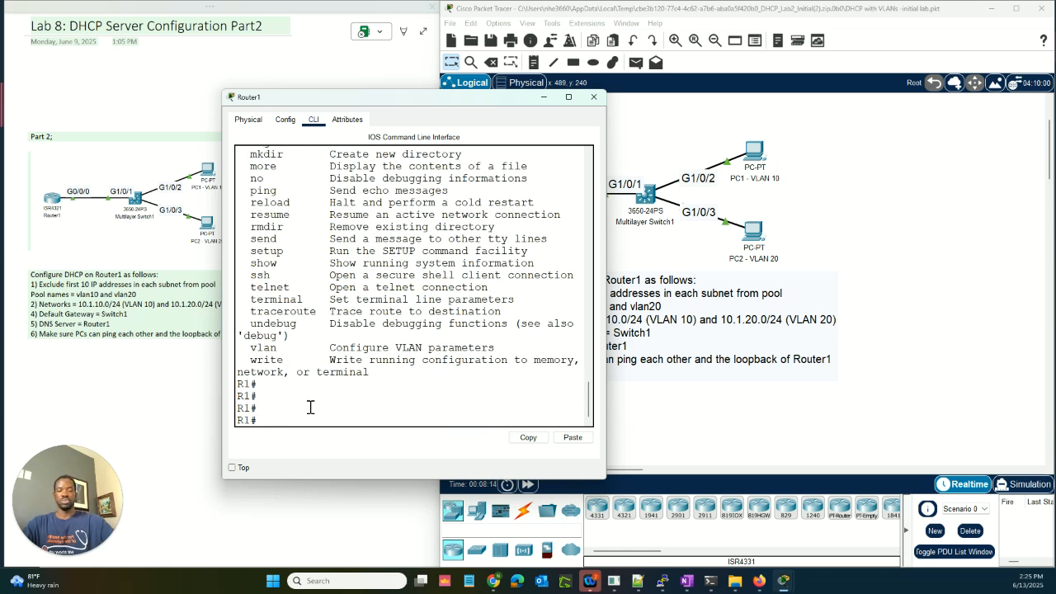
# Step: Enter global configuration with 'conf t' and query help for 'ip' and 'ip dhcp', starting 'ip dhcp exc'
pyautogui.write('conf')
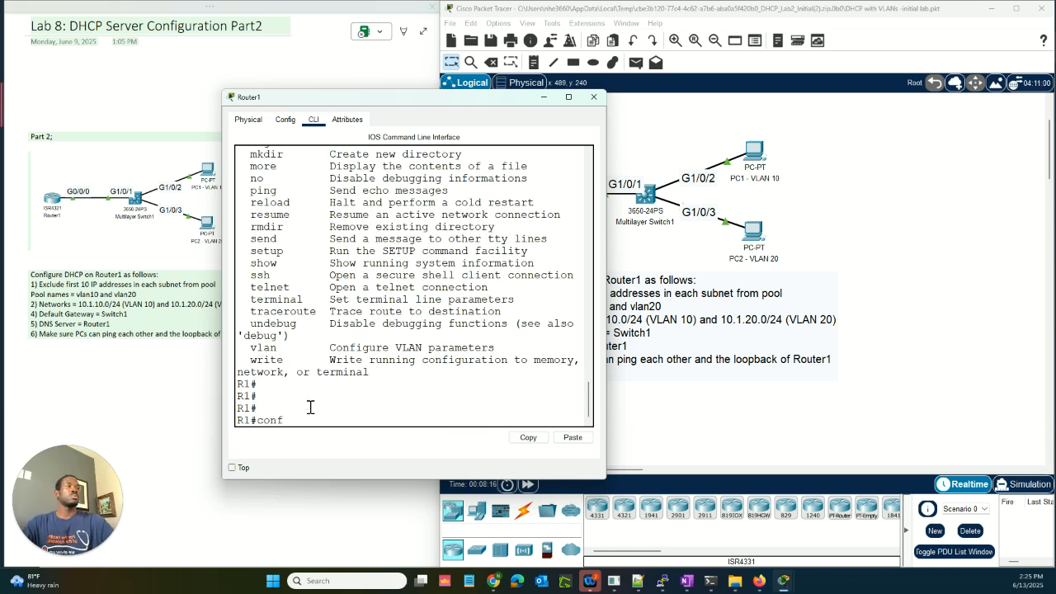
pyautogui.write(' t')
pyautogui.press('Return')
pyautogui.write('?')
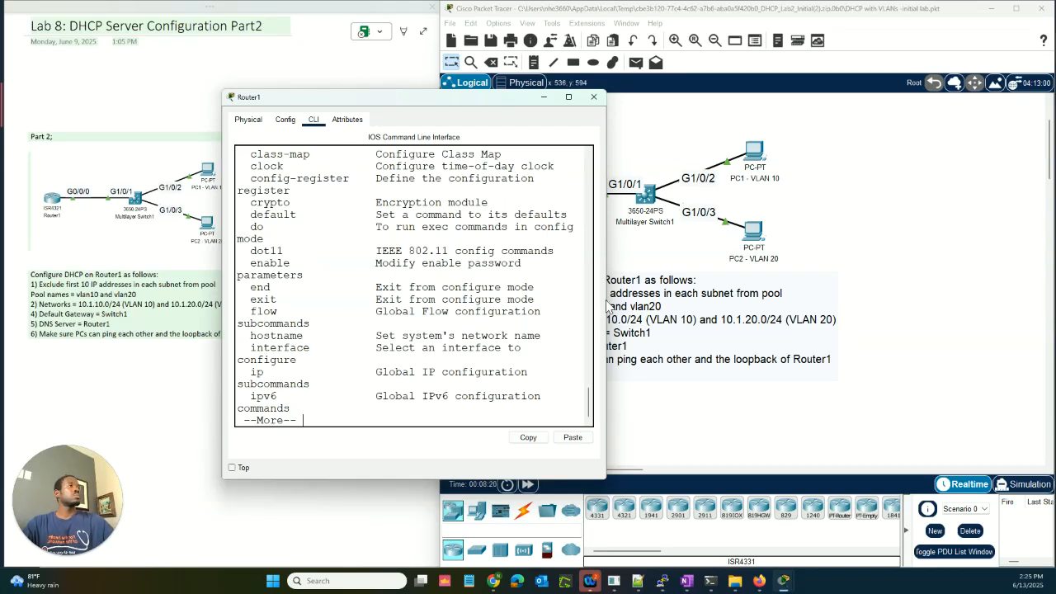
pyautogui.moveTo(607, 305); pyautogui.dragTo(865, 295)
pyautogui.press('space')
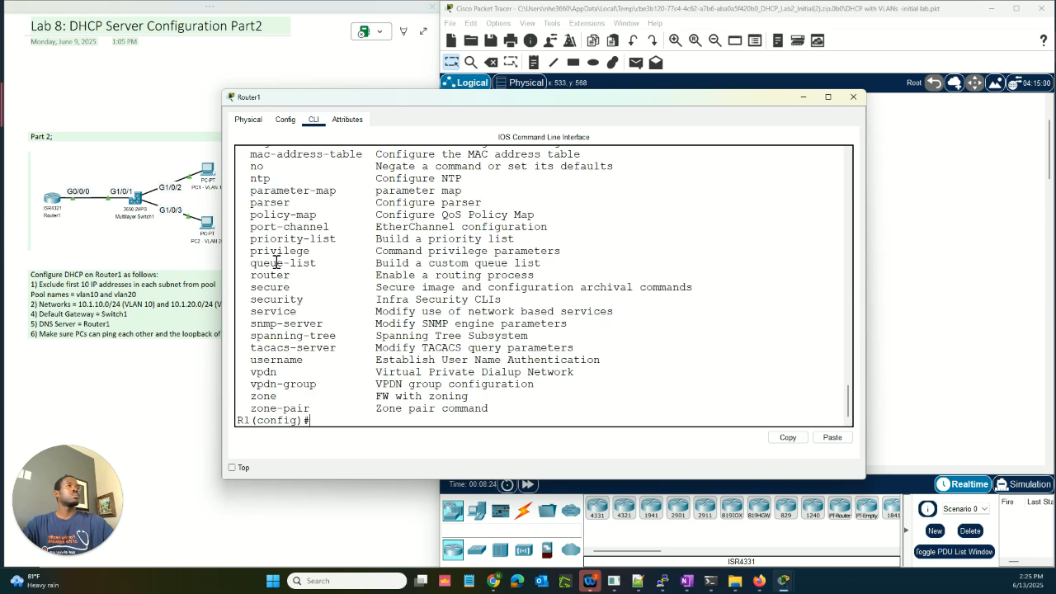
pyautogui.scroll(4, 279, 272)
pyautogui.write('ip >')
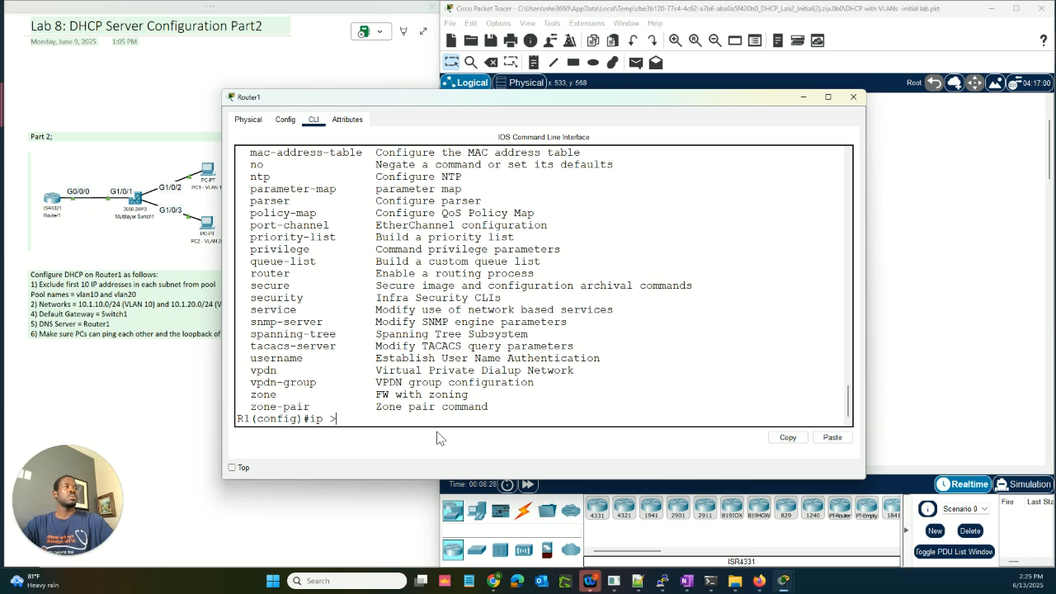
pyautogui.write('p')
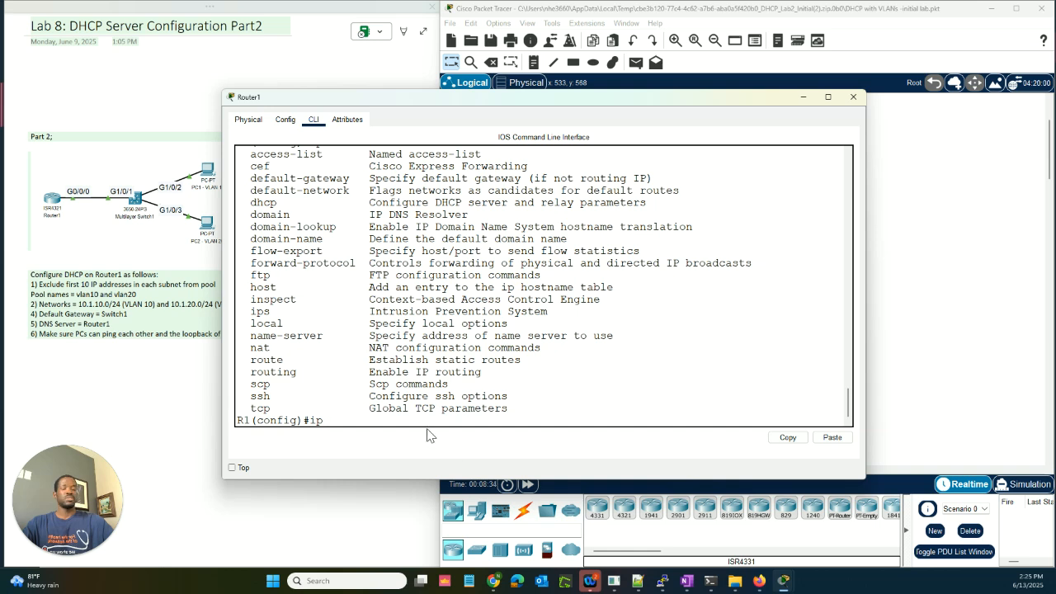
pyautogui.write(' ?dhcp')
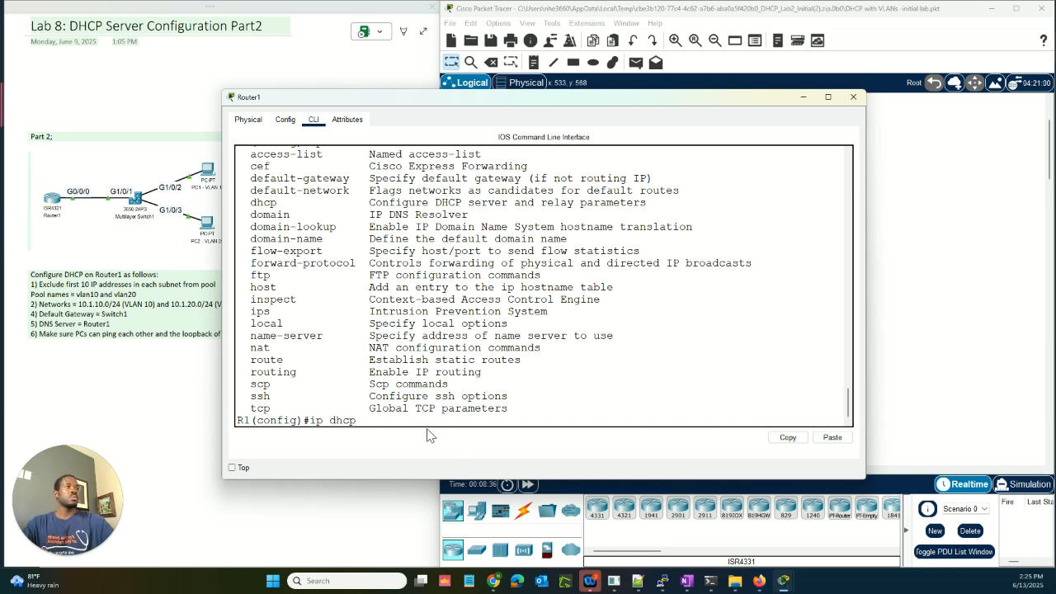
pyautogui.write(' ?')
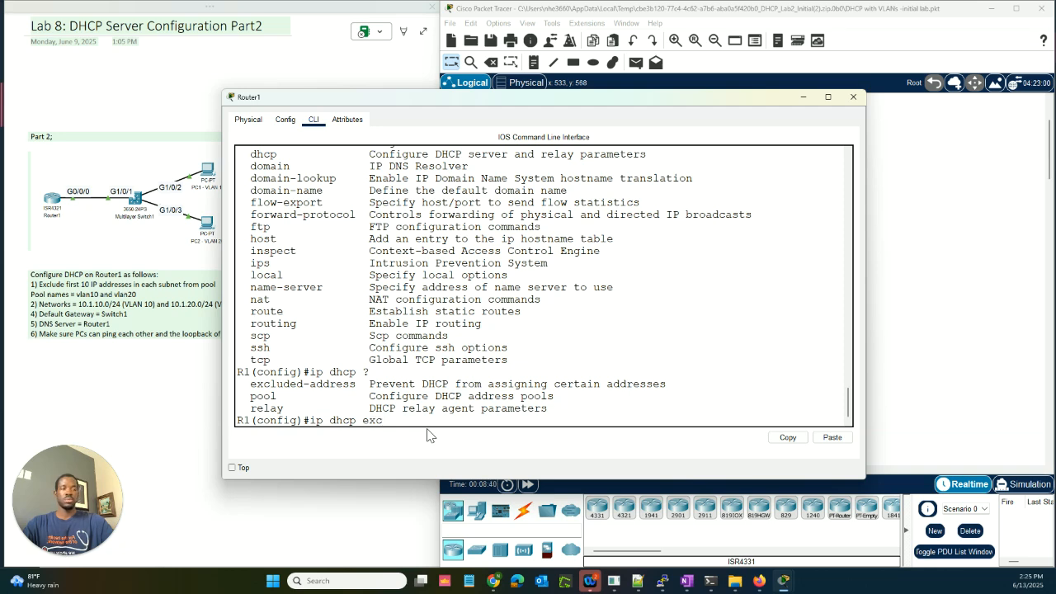
pyautogui.write('exc')
# Step: Exclude addresses 10.1.10.1 through 10.1.10.10 from DHCP on Router1
pyautogui.press('Tab')
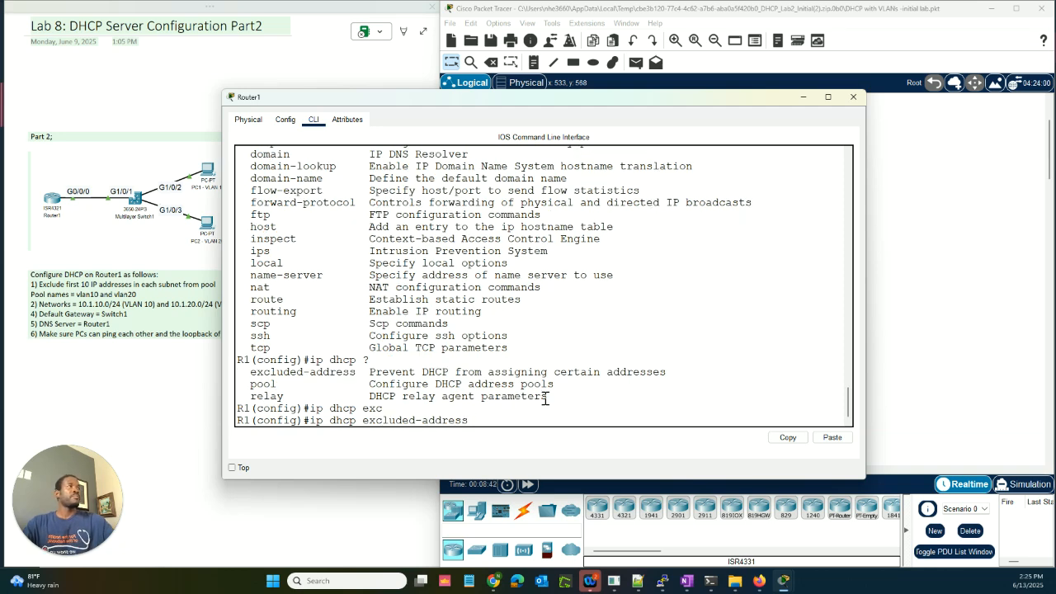
pyautogui.moveTo(452, 101); pyautogui.dragTo(560, 136)
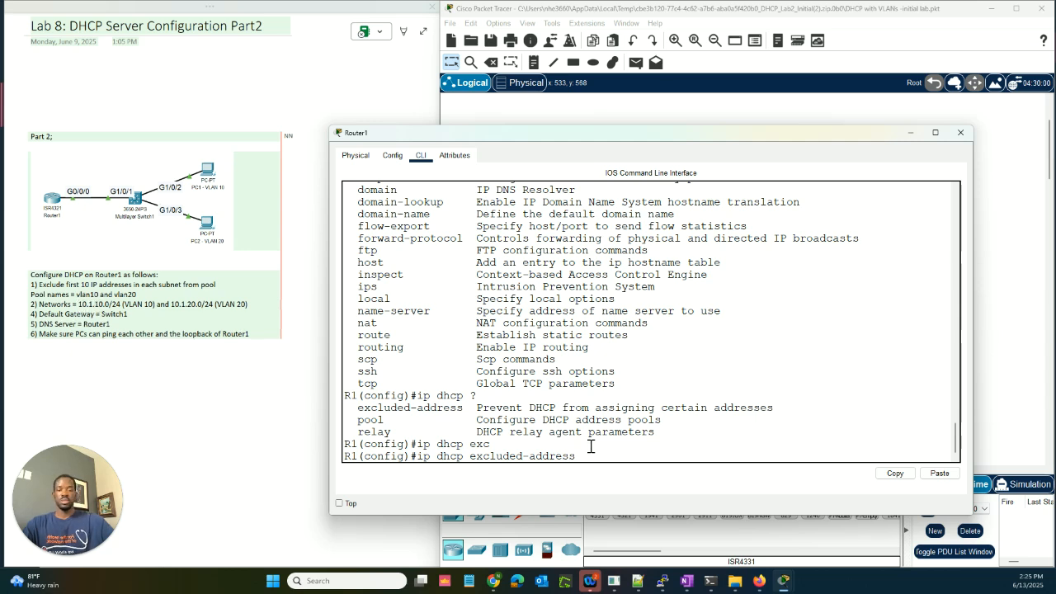
pyautogui.write('10.1.10.1')
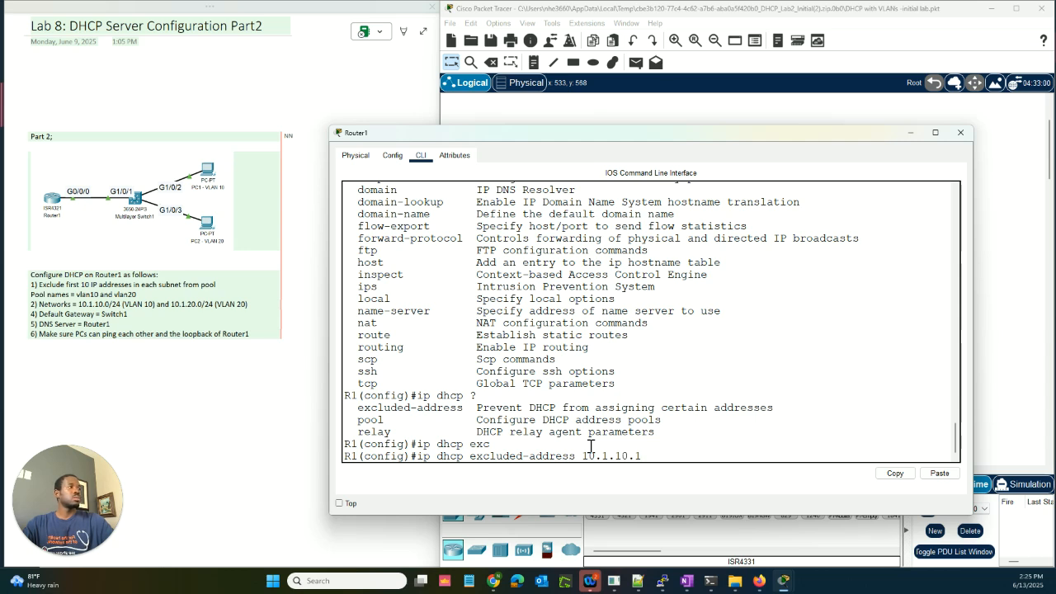
pyautogui.write('?')
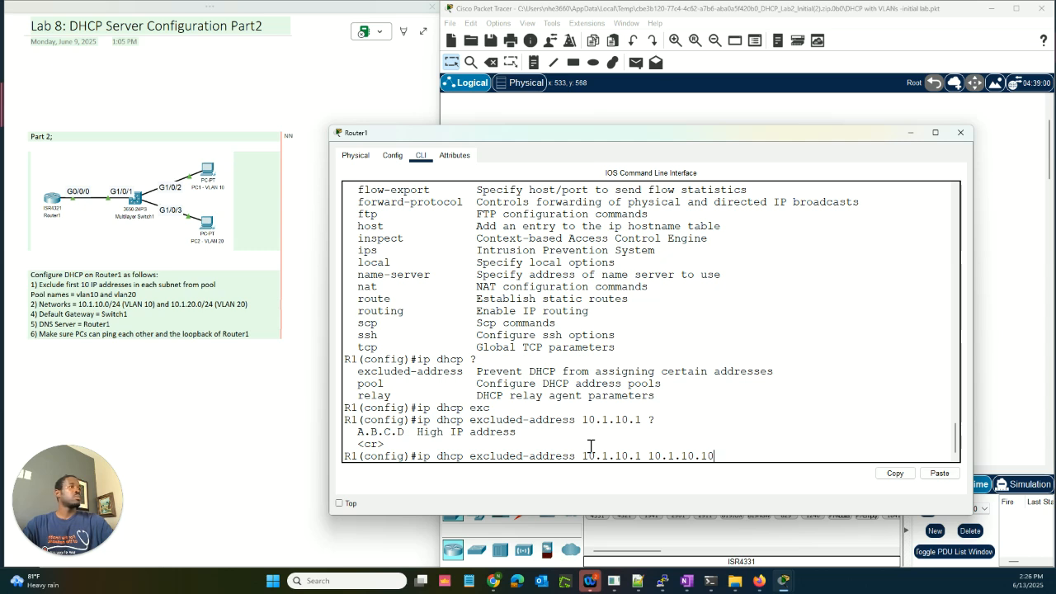
pyautogui.press('Return')
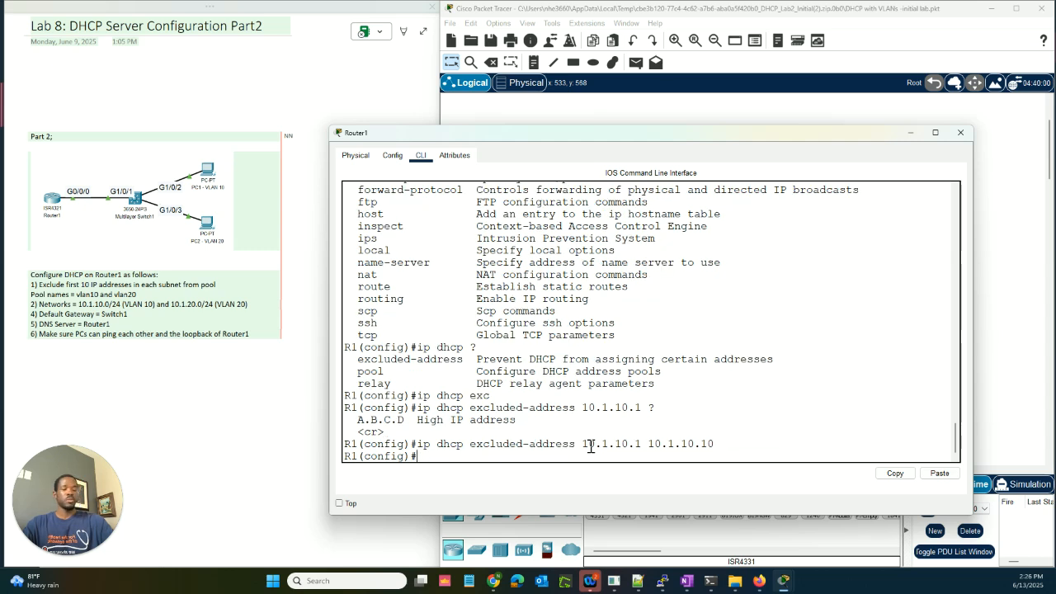
# Step: Exclude 10.1.20.1 through 10.1.20.10 by editing the recalled command, then check the task note
pyautogui.press('Up')
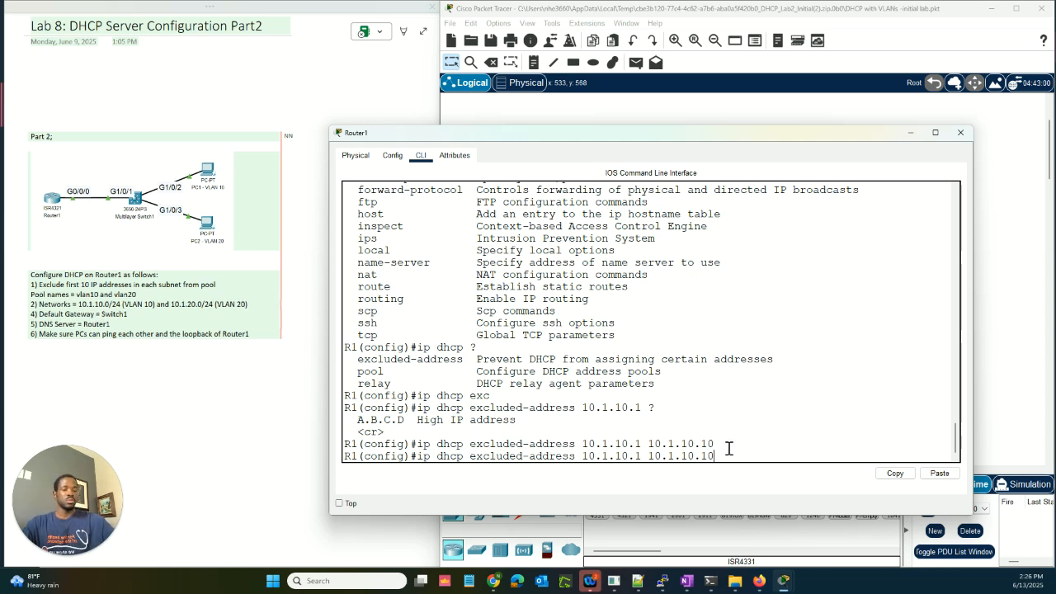
pyautogui.press('Left')
pyautogui.press('Left')
pyautogui.press('Left')
pyautogui.press('BackSpace')
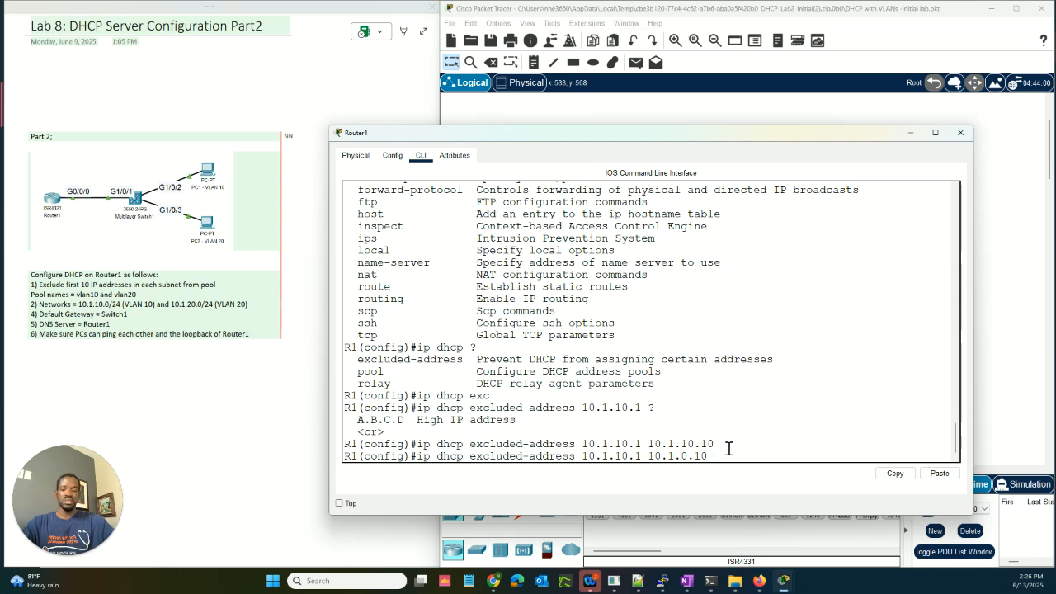
pyautogui.write('2')
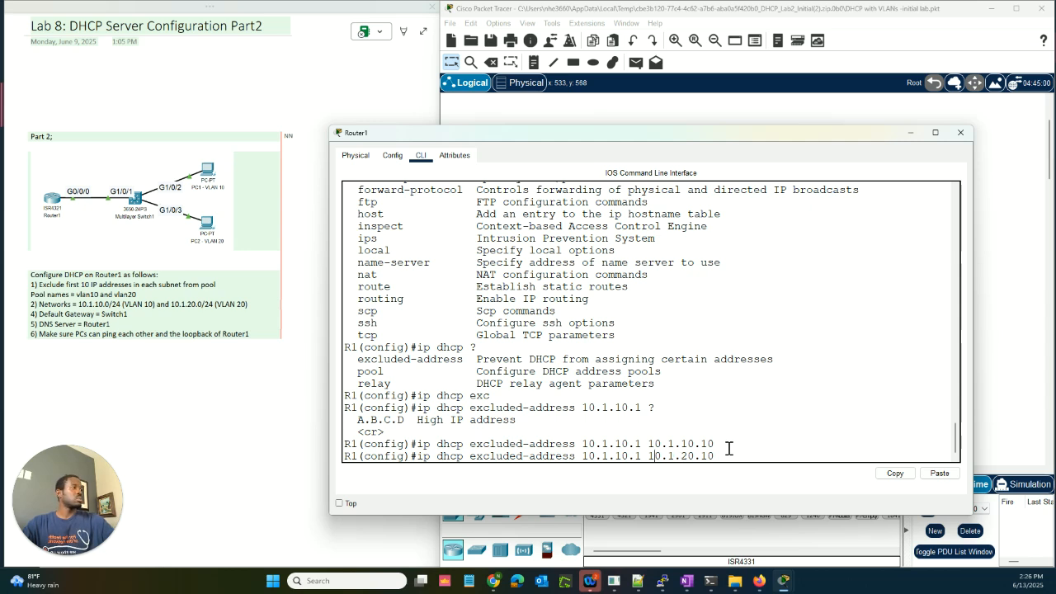
pyautogui.press('Left')
pyautogui.press('Left')
pyautogui.press('Left')
pyautogui.press('Left')
pyautogui.press('Left')
pyautogui.press('Left')
pyautogui.press('Left')
pyautogui.press('Left')
pyautogui.press('Left')
pyautogui.press('Left')
pyautogui.press('Left')
pyautogui.press('BackSpace')
pyautogui.write('2')
pyautogui.press('Return')
pyautogui.press('Return')
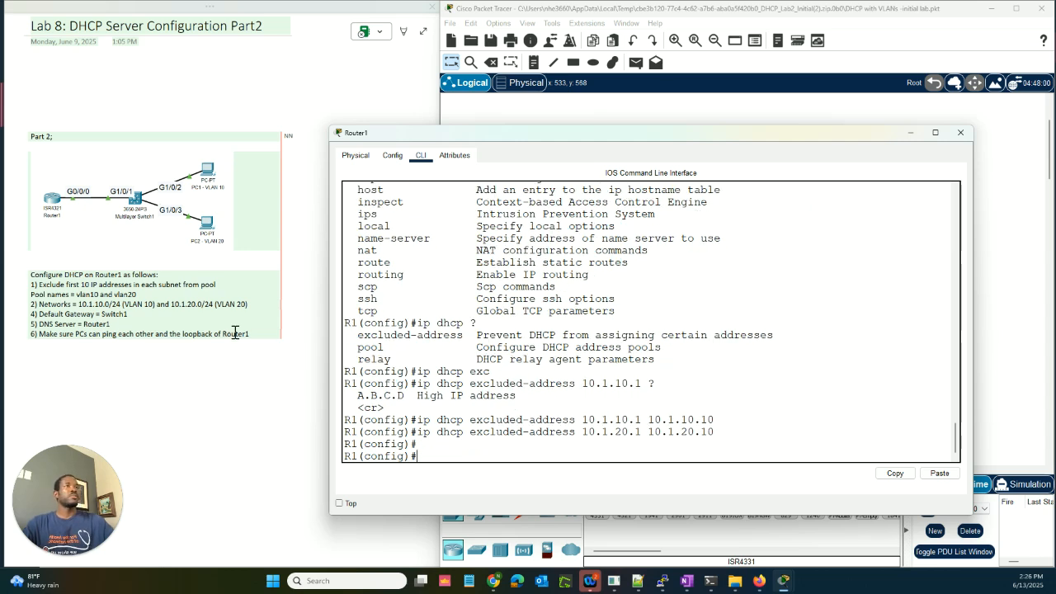
pyautogui.click(215, 286)
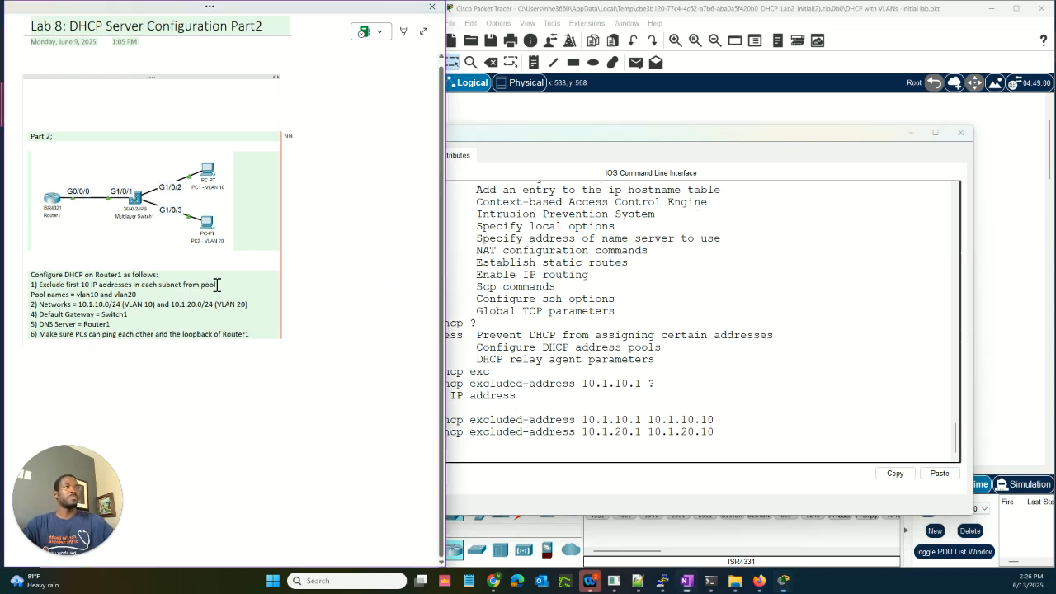
pyautogui.tripleClick(214, 285)
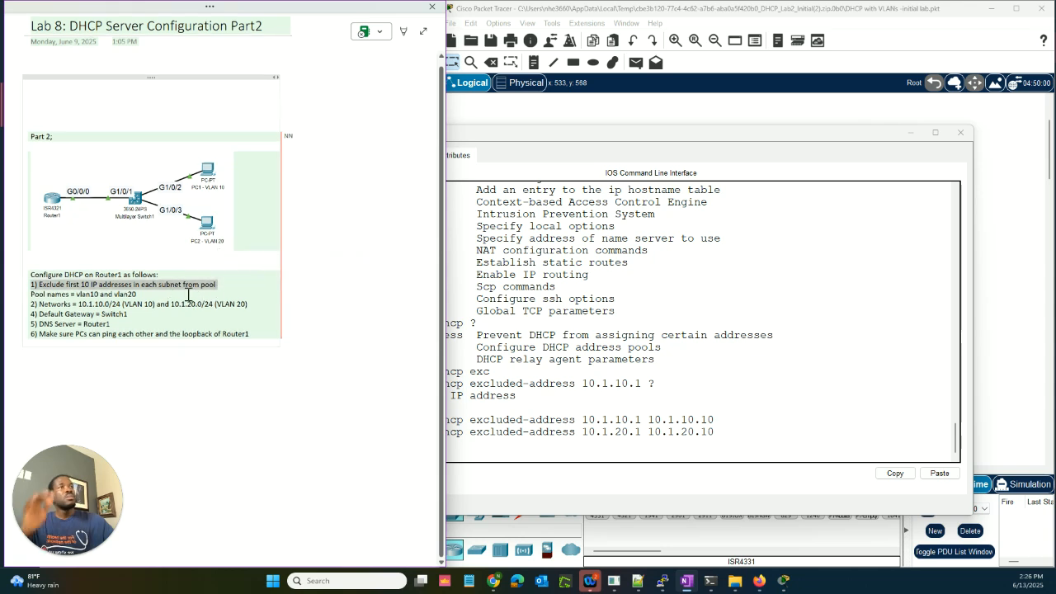
pyautogui.click(668, 454)
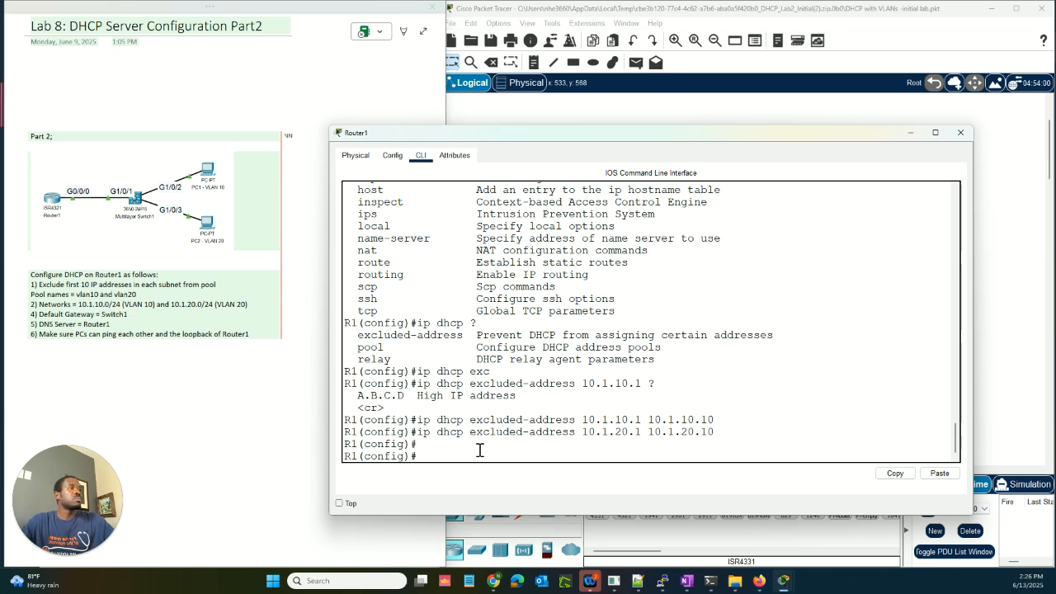
# Step: Create the DHCP pool 'vlan10' on Router1 with 'ip dhcp pool vlan10'
pyautogui.write('ip')
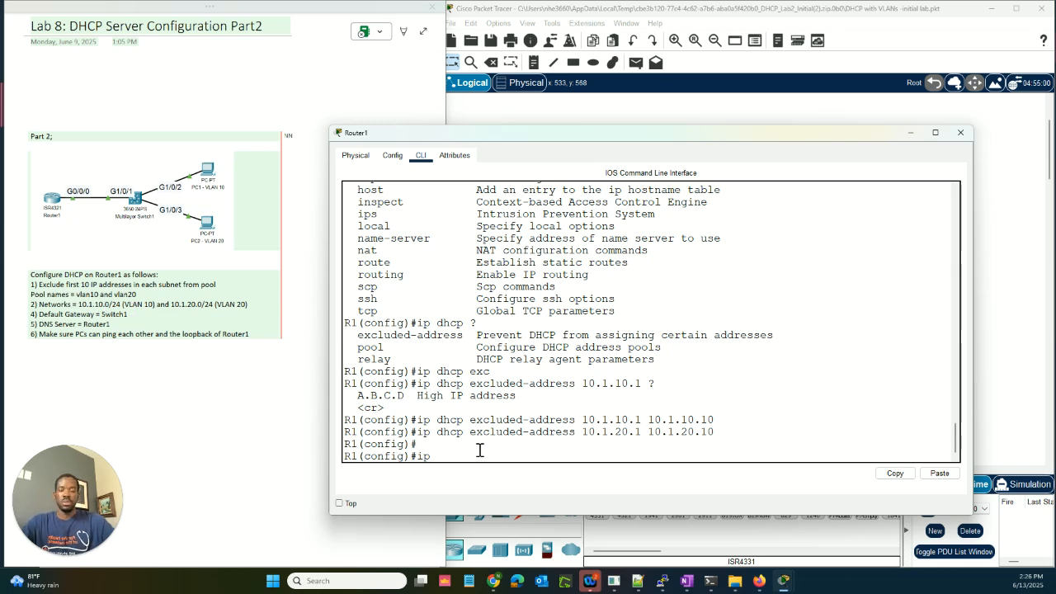
pyautogui.write(' dhcp ?')
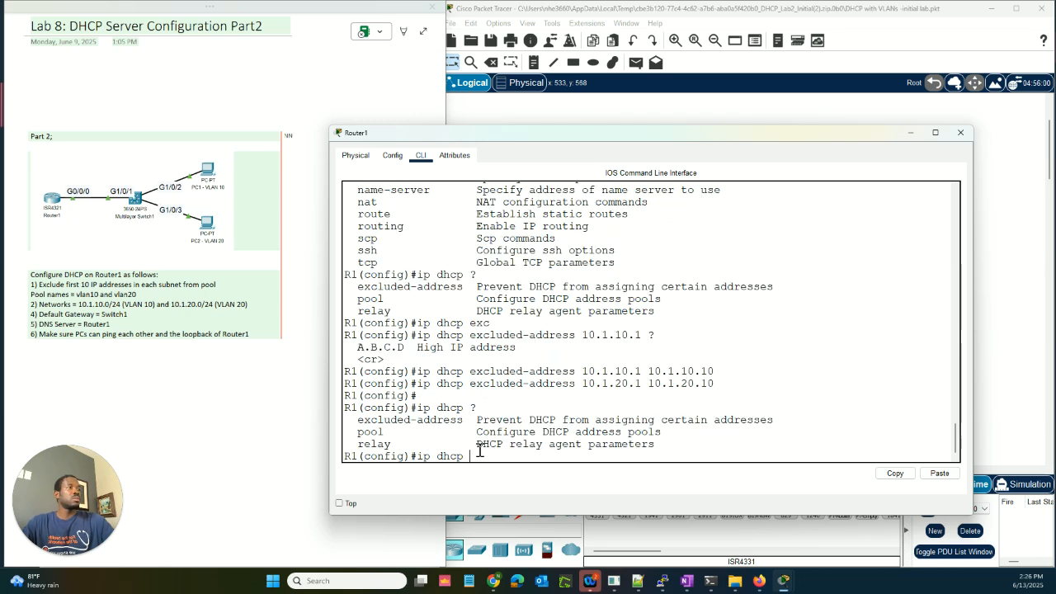
pyautogui.write('p')
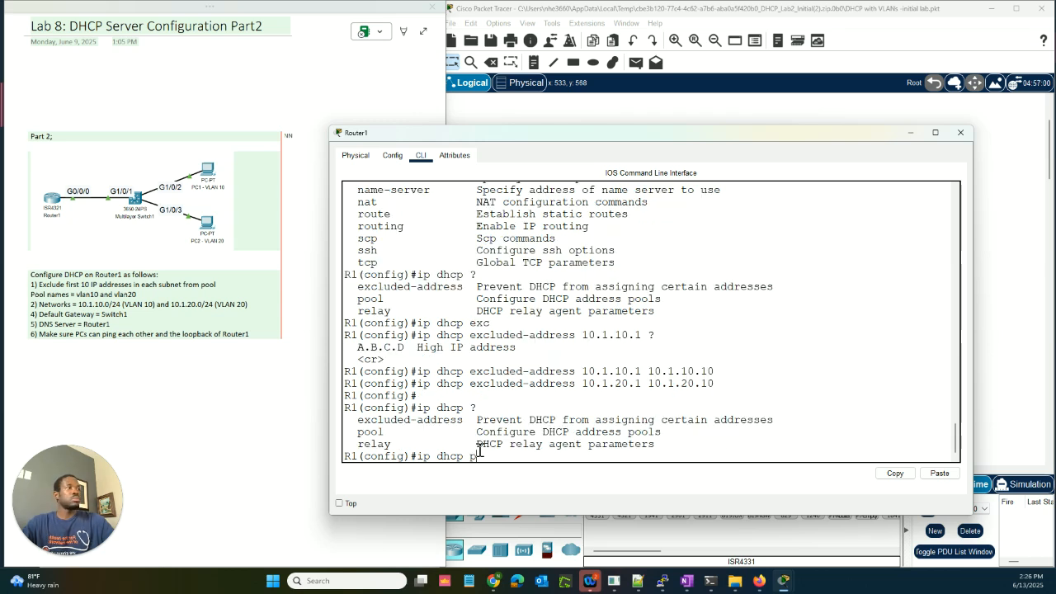
pyautogui.write('ool ?')
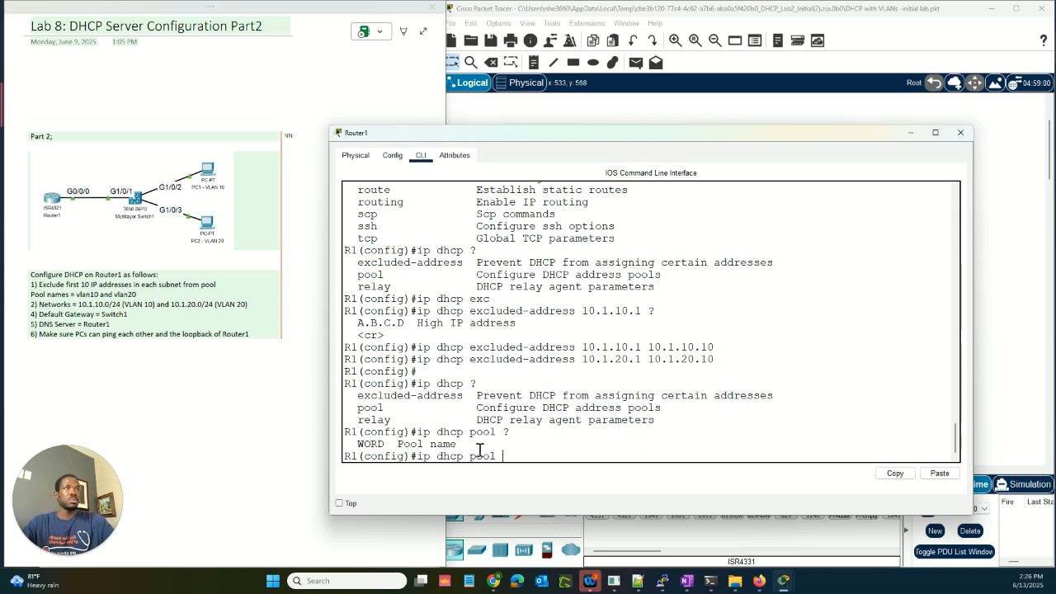
pyautogui.write('VLAN')
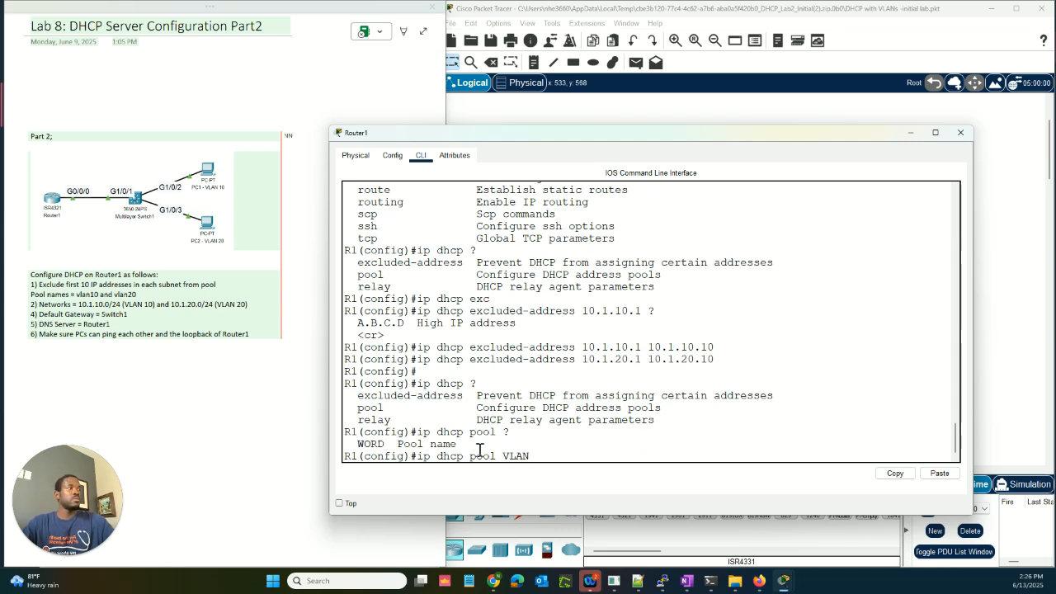
pyautogui.press('BackSpace')
pyautogui.press('BackSpace')
pyautogui.press('BackSpace')
pyautogui.press('BackSpace')
pyautogui.write('vlan10')
pyautogui.press('Return')
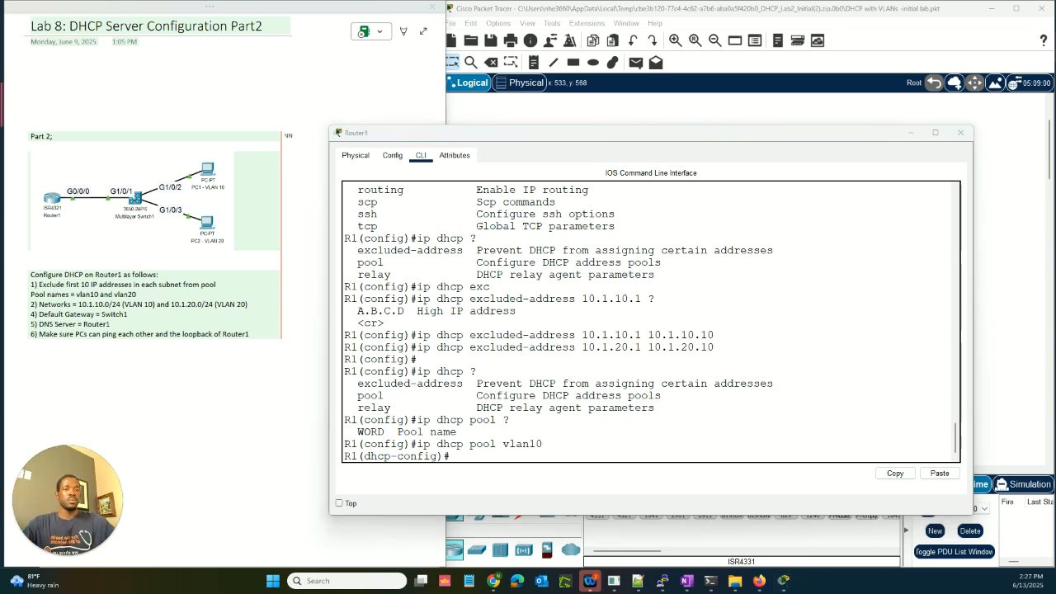
# Step: List the pool's configuration subcommands with '?'
pyautogui.click(476, 459)
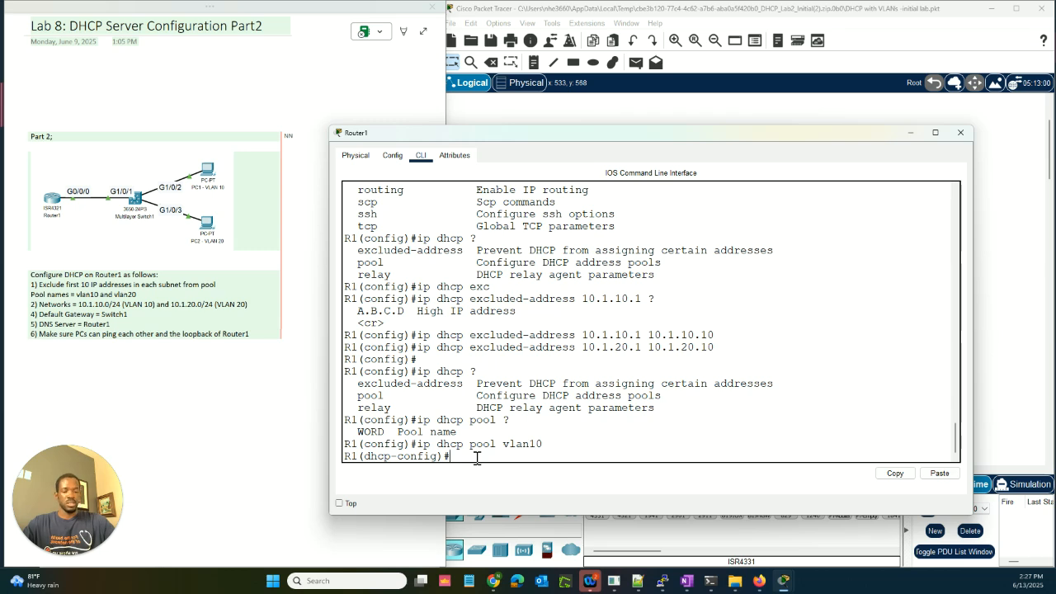
pyautogui.write('?')
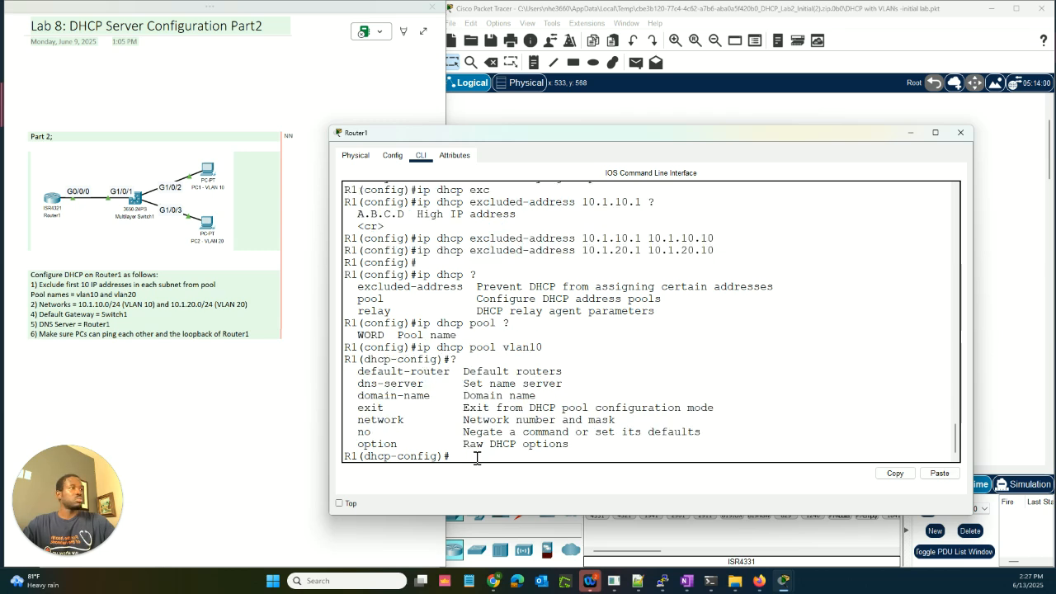
pyautogui.scroll(2, 522, 305)
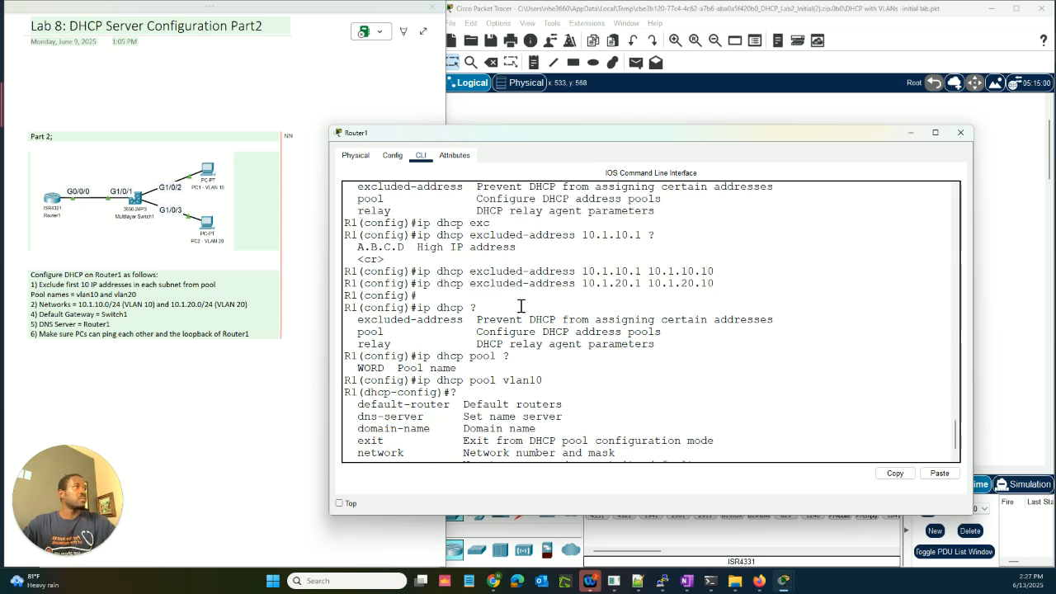
pyautogui.scroll(-2, 521, 306)
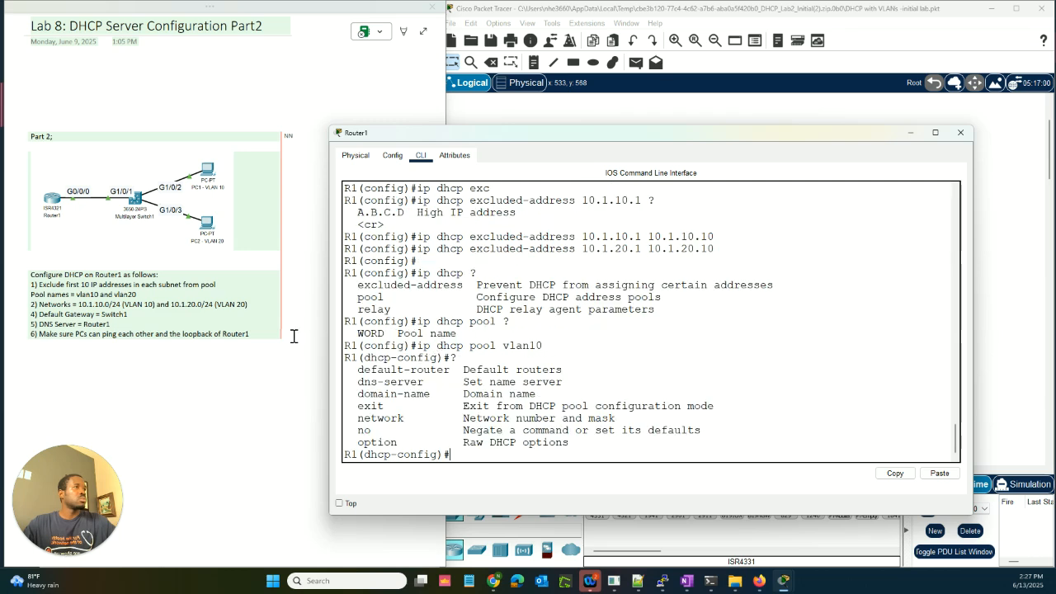
pyautogui.moveTo(344, 346); pyautogui.dragTo(553, 456)
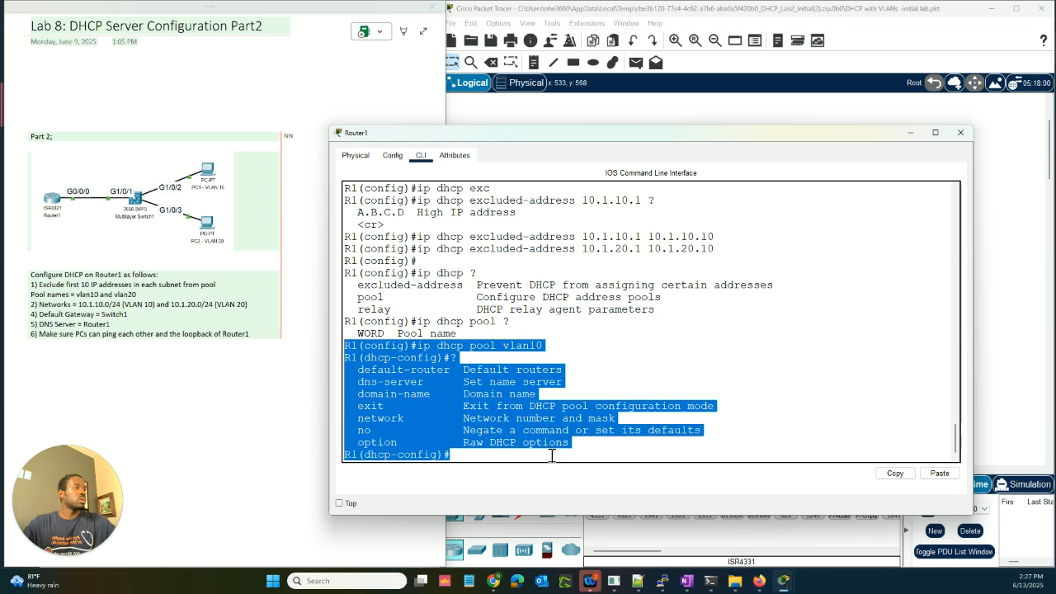
pyautogui.click(414, 422)
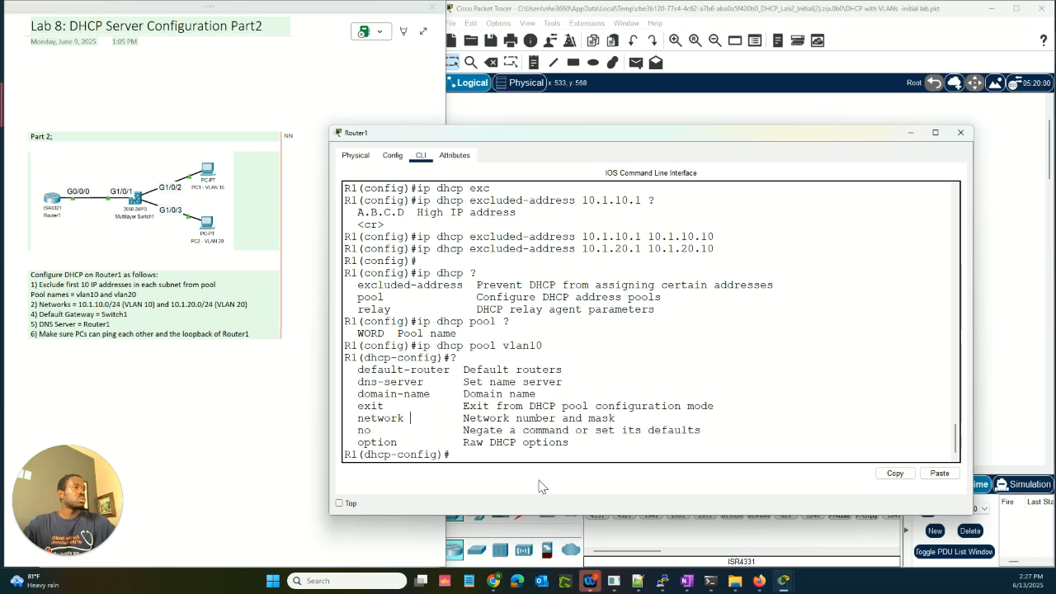
# Step: Assign 'network 10.1.10.0 255.255.255.0' to the vlan10 pool and list the remaining pool options
pyautogui.press('Return')
pyautogui.press('Return')
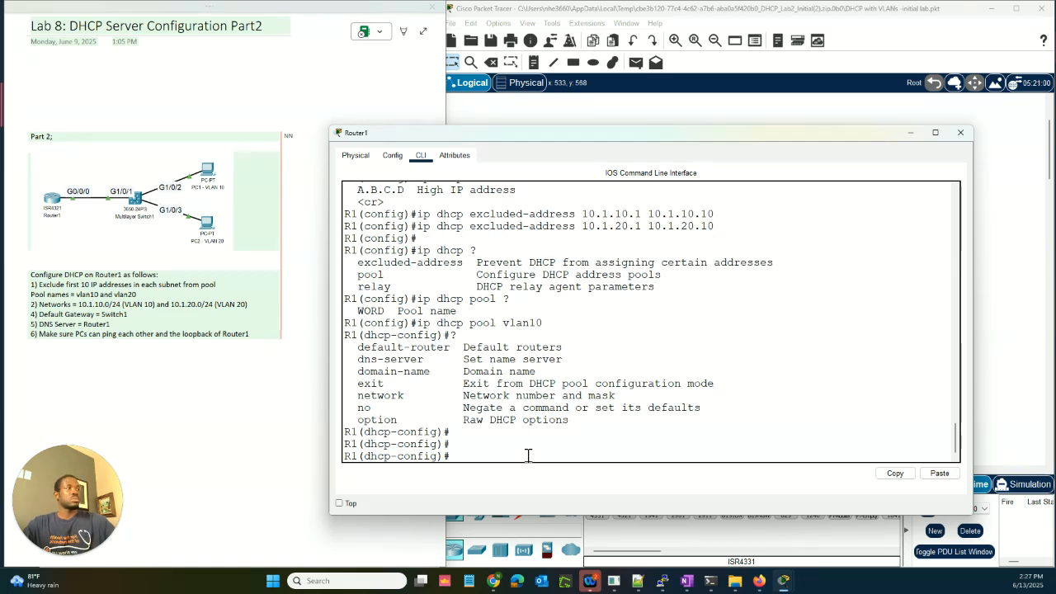
pyautogui.write('net')
pyautogui.press('Tab')
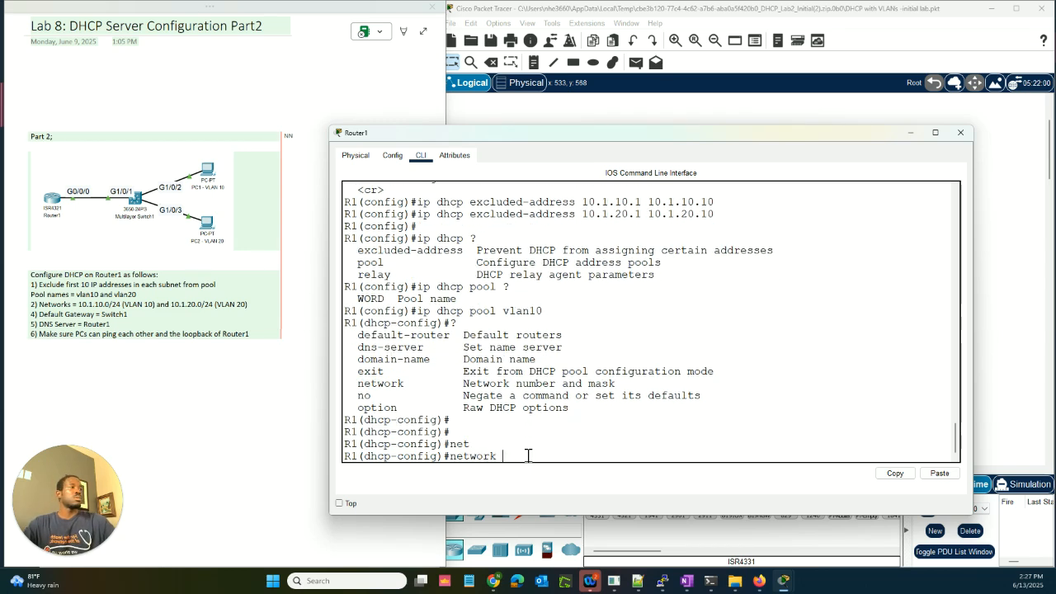
pyautogui.write('10')
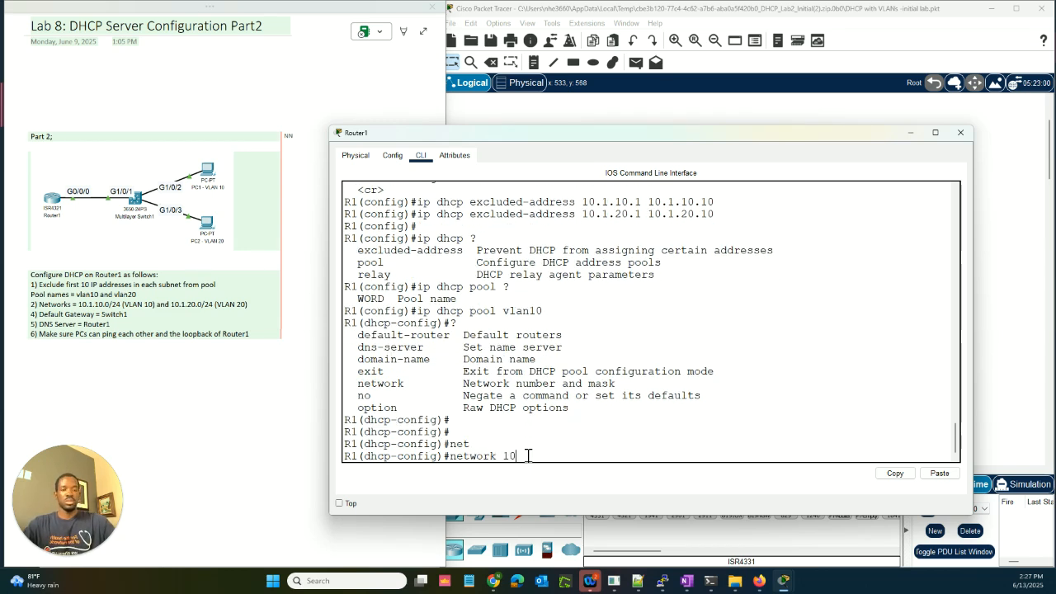
pyautogui.write('.1.10.')
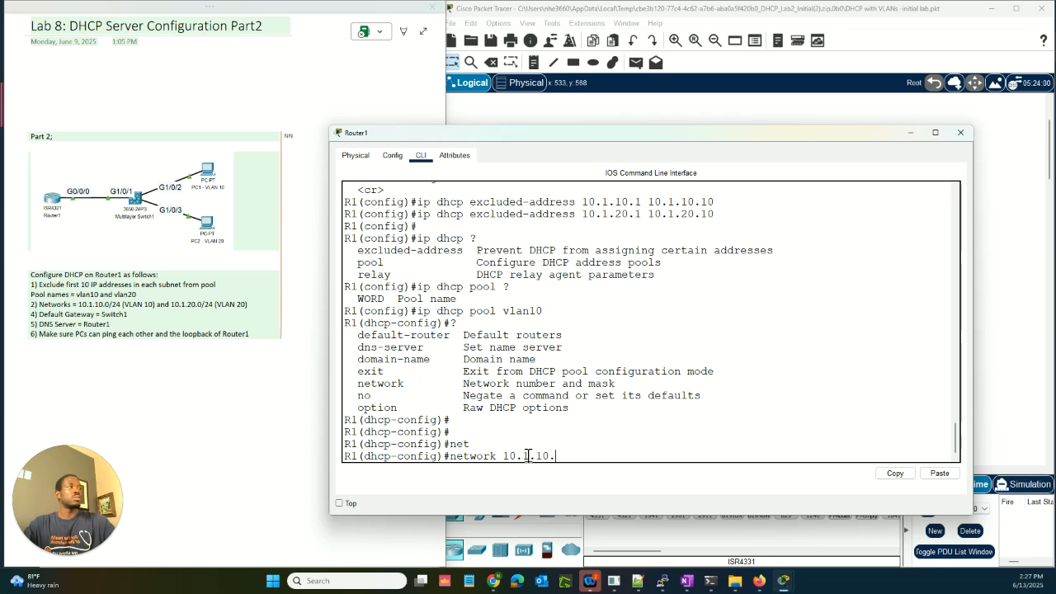
pyautogui.write('0 255')
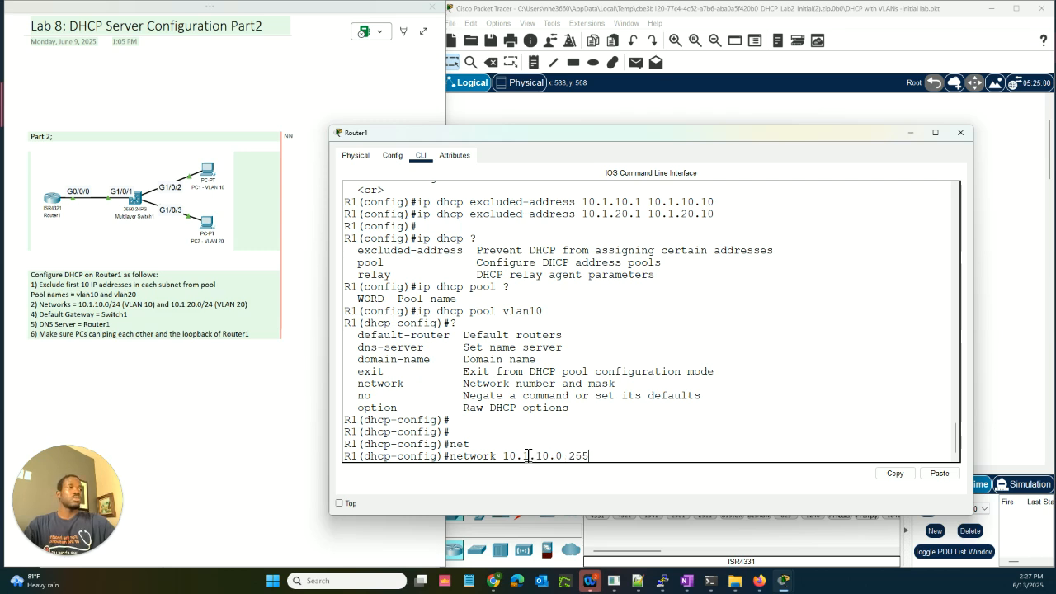
pyautogui.write('.255.255')
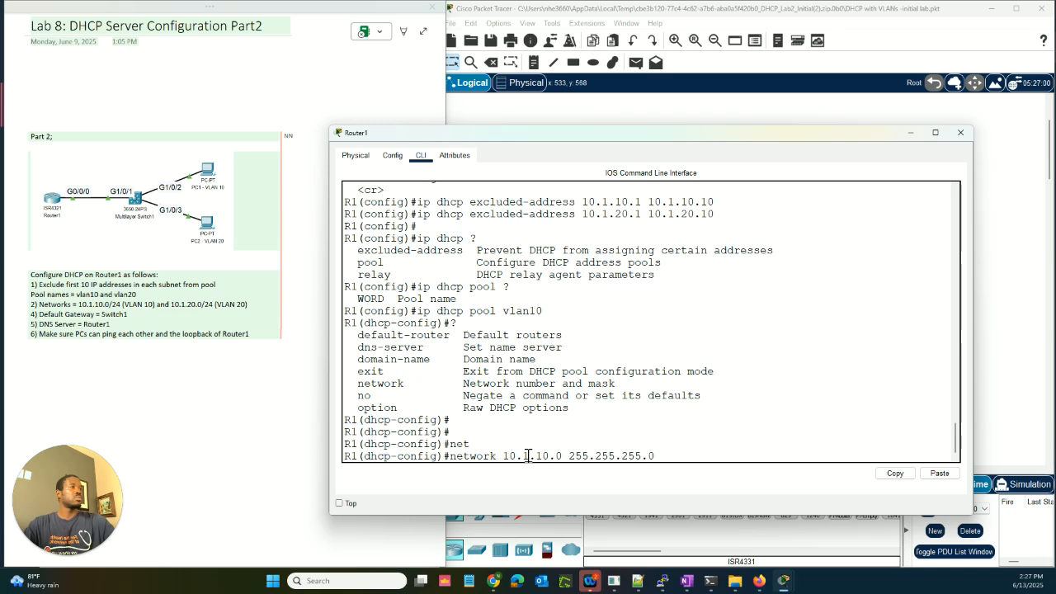
pyautogui.write('.0')
pyautogui.press('Return')
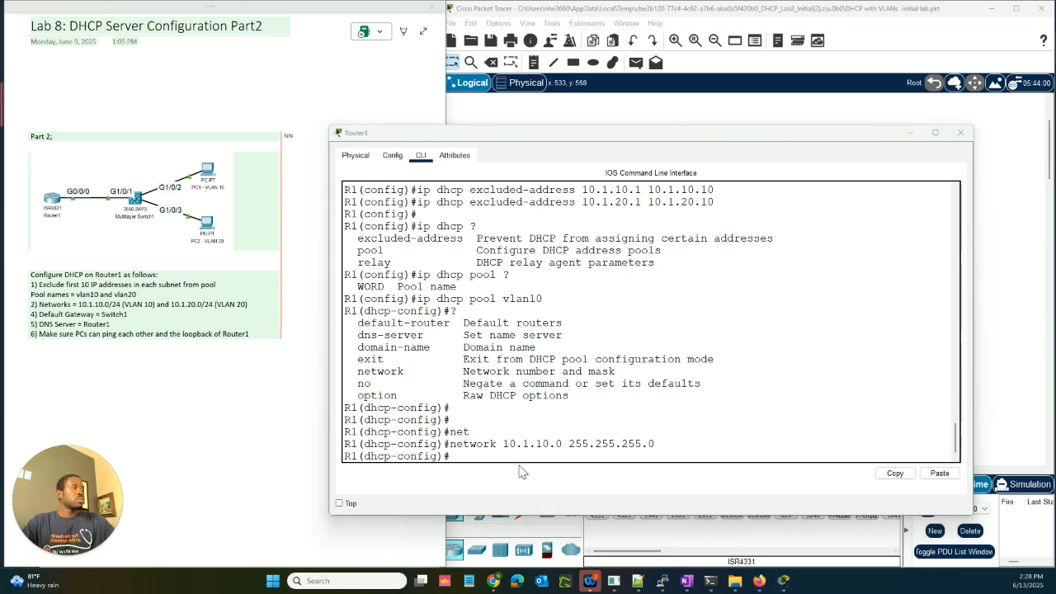
pyautogui.click(523, 456)
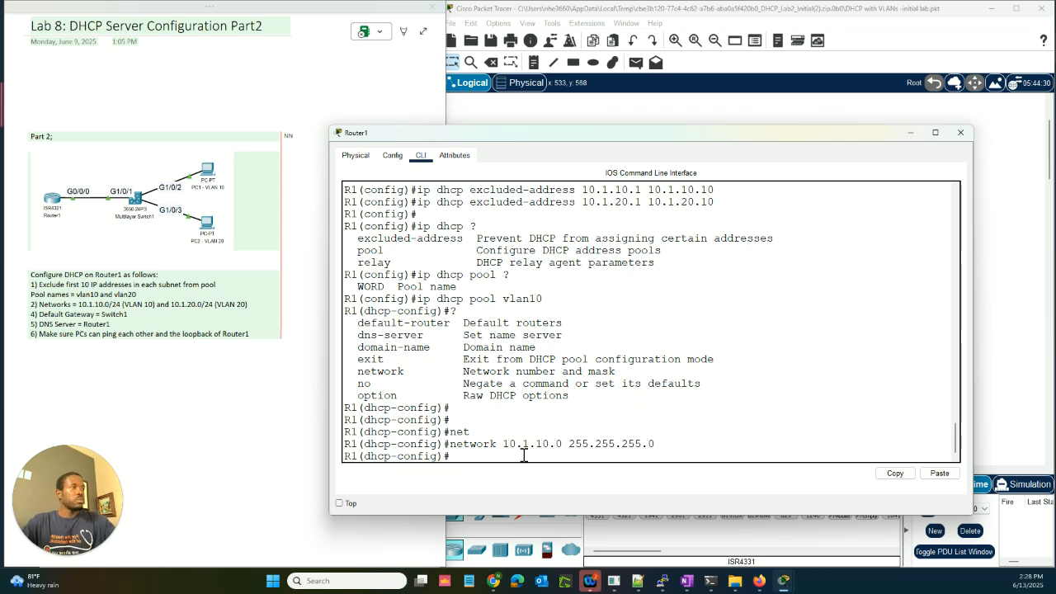
pyautogui.write('?')
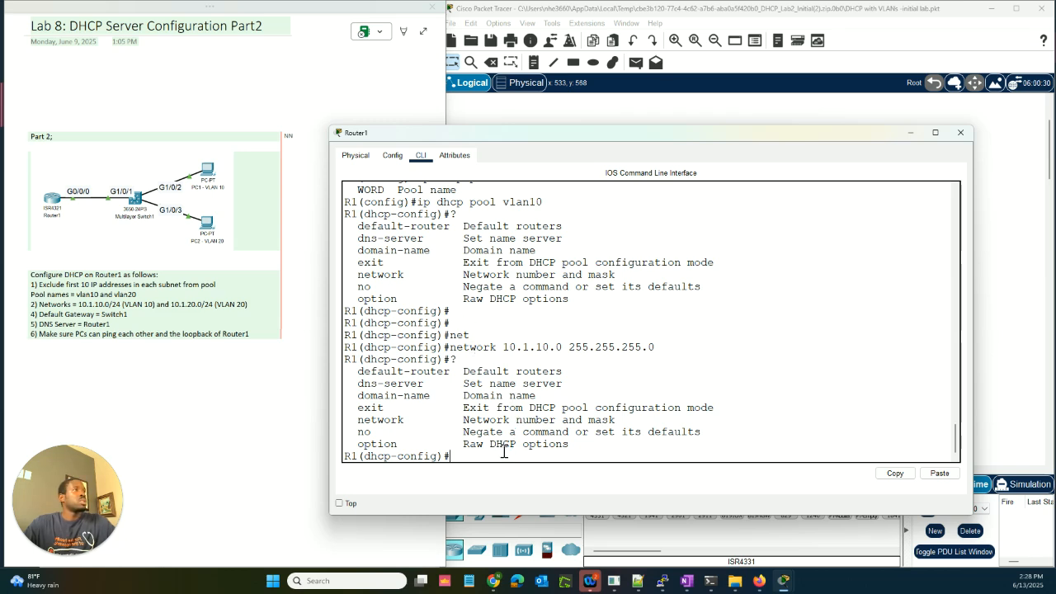
# Step: On Multilayer Switch1, enter privileged mode and run 'show ip int br'
pyautogui.click(560, 114)
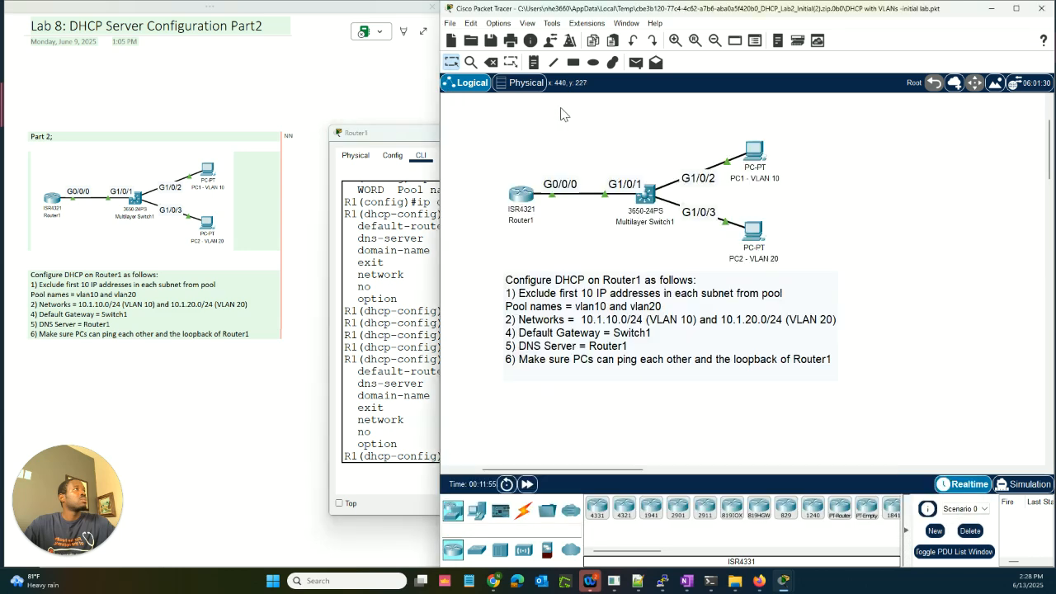
pyautogui.click(647, 198)
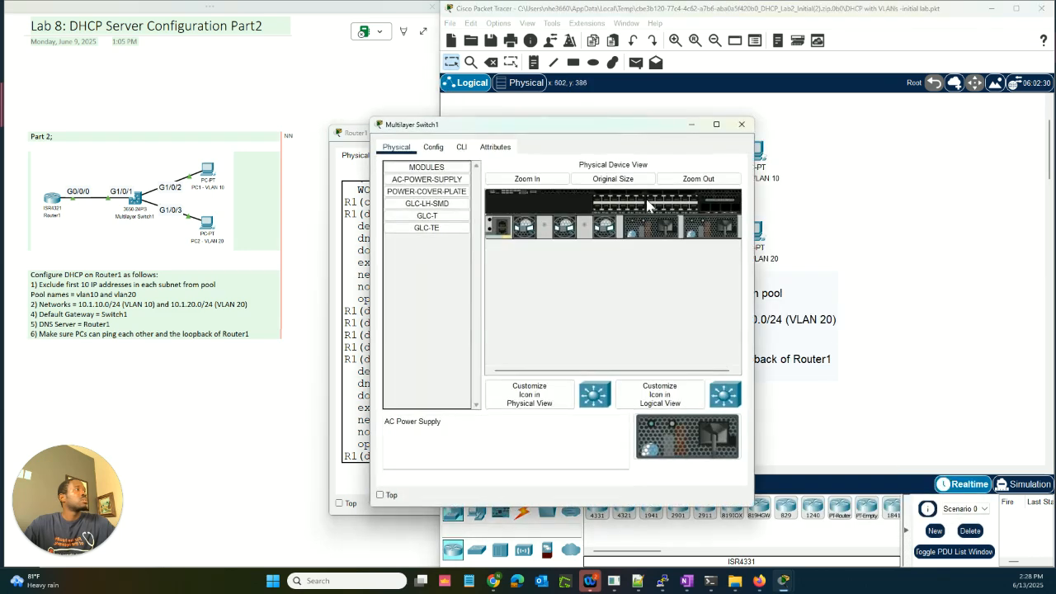
pyautogui.click(465, 147)
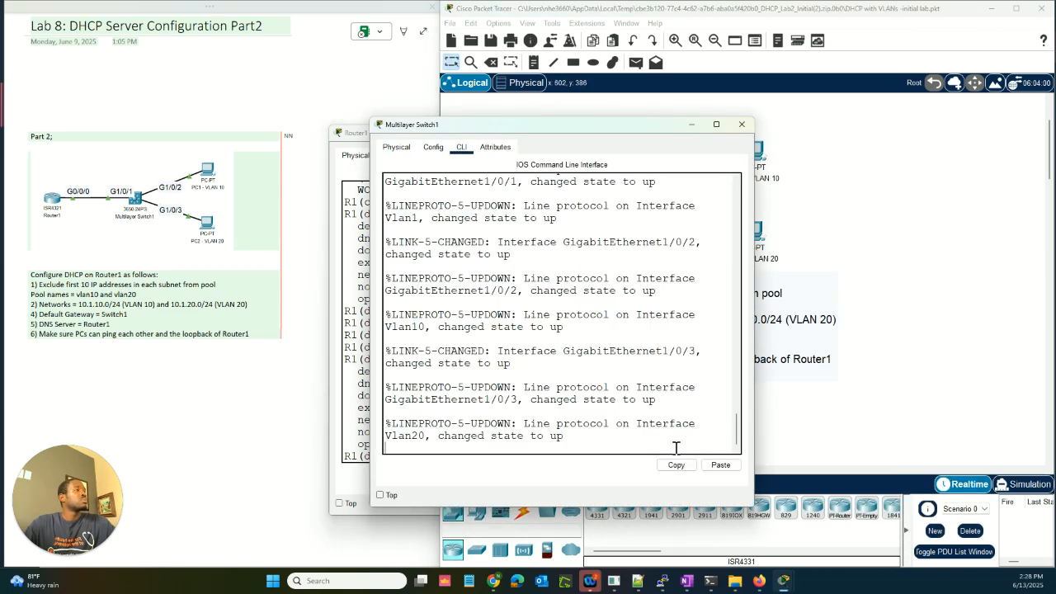
pyautogui.press('Return')
pyautogui.press('Return')
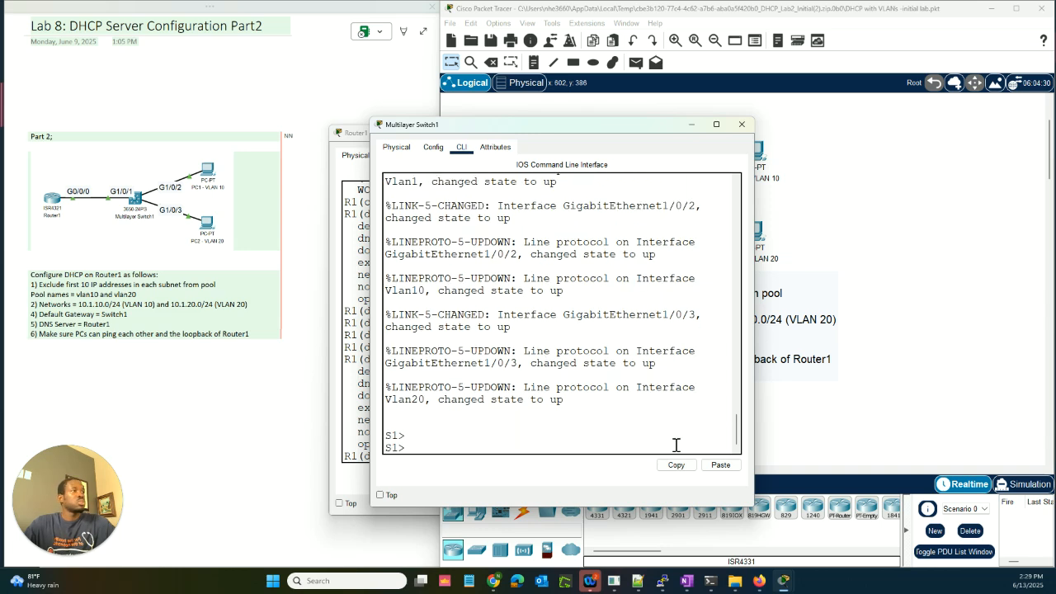
pyautogui.write('en')
pyautogui.press('Return')
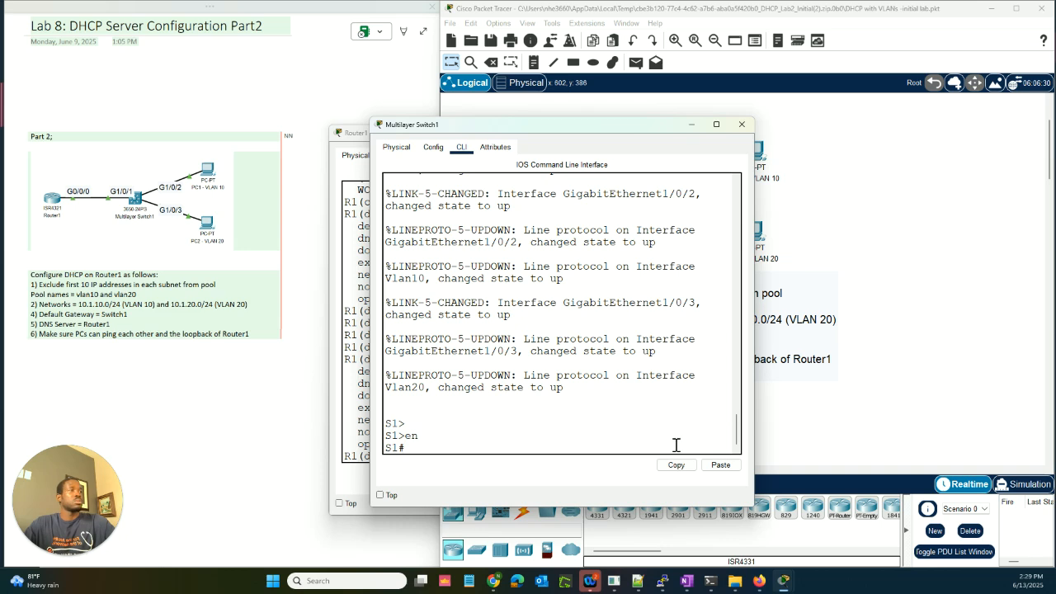
pyautogui.write('sjo')
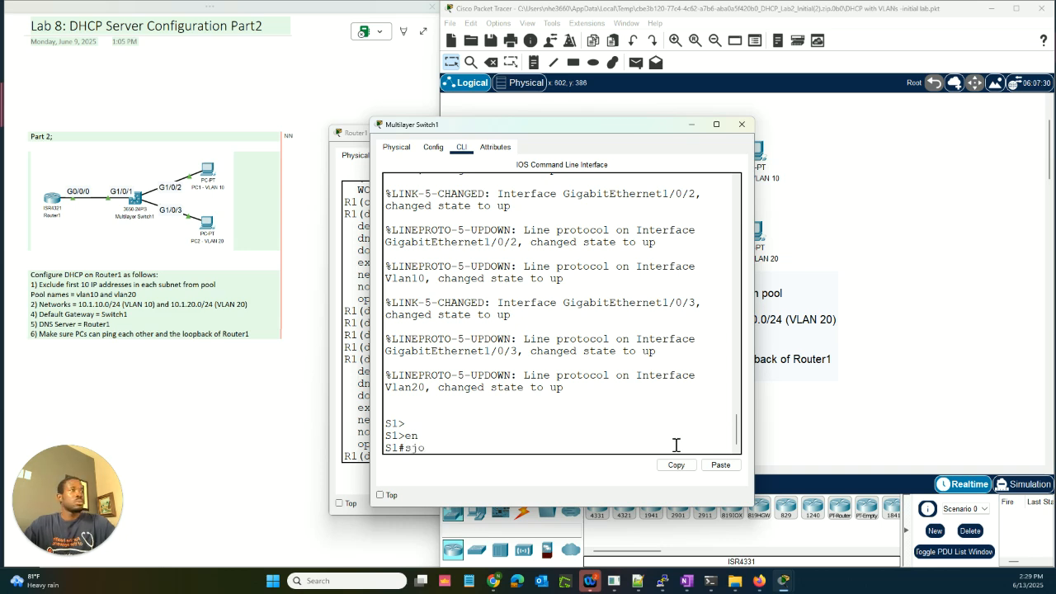
pyautogui.press('BackSpace')
pyautogui.press('BackSpace')
pyautogui.write('ho')
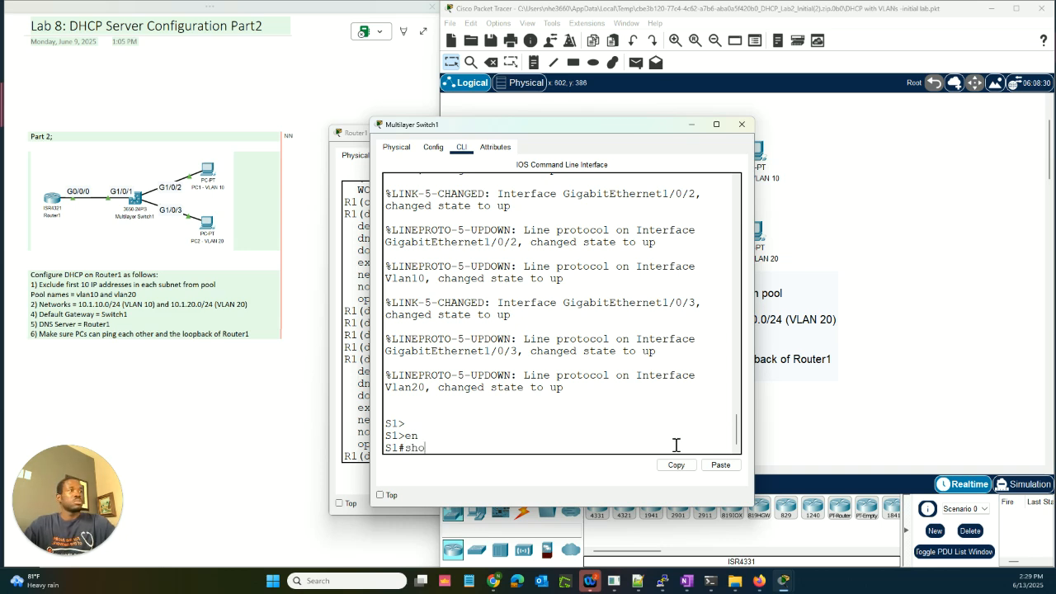
pyautogui.write('w ip int br')
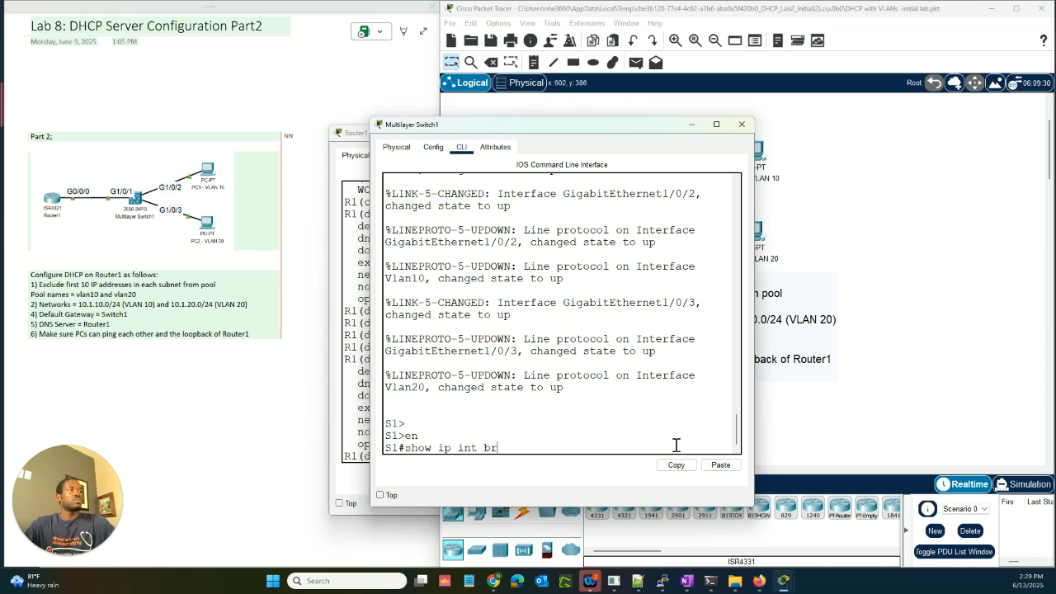
pyautogui.press('Return')
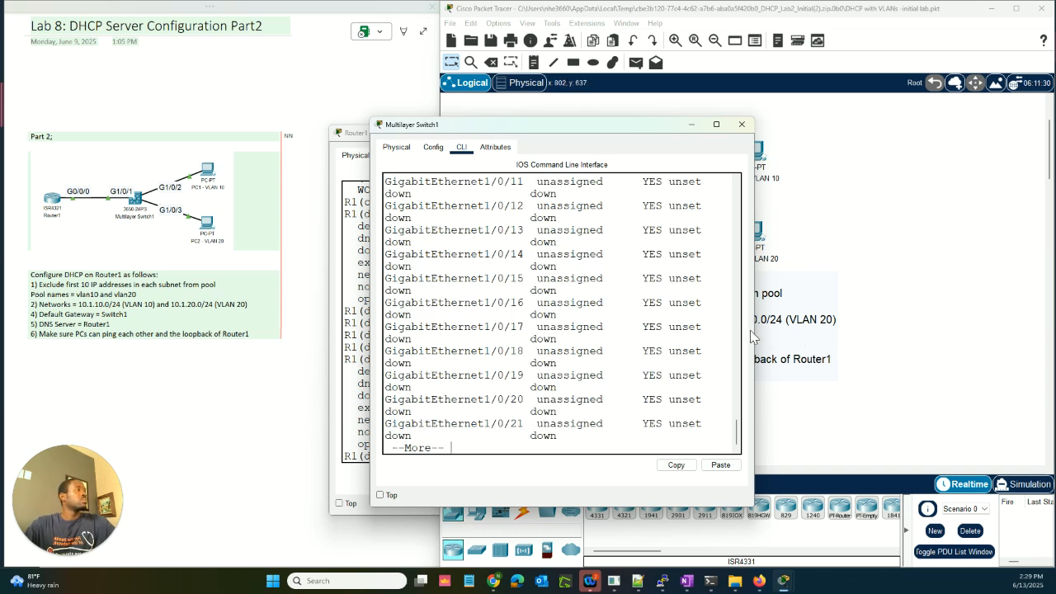
# Step: Confirm Vlan10's address is 10.1.10.1, then return to Router1's pool configuration
pyautogui.moveTo(752, 331); pyautogui.dragTo(882, 334)
pyautogui.press('space')
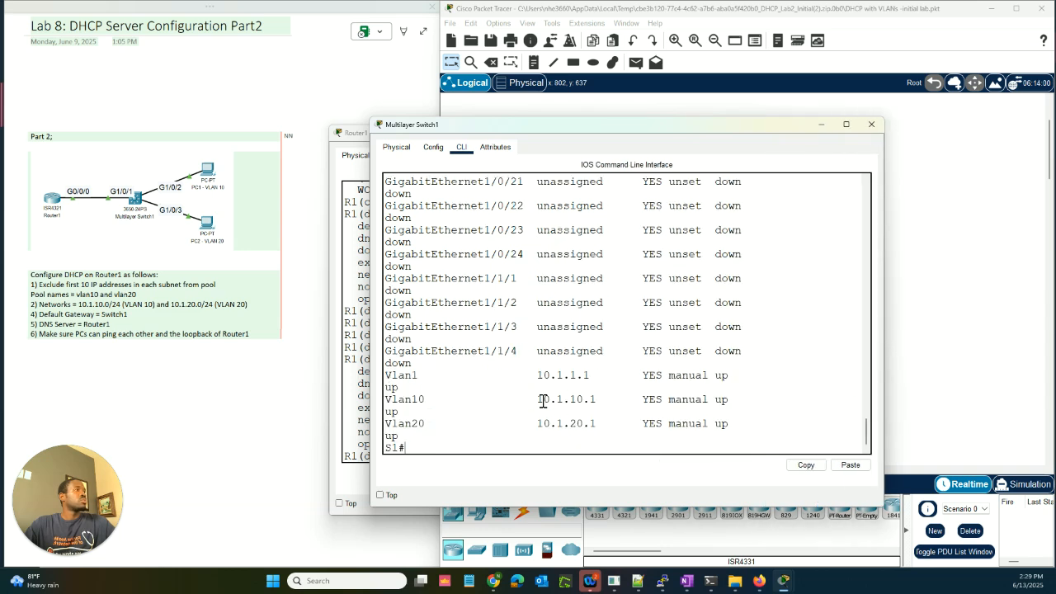
pyautogui.moveTo(543, 400); pyautogui.dragTo(599, 401)
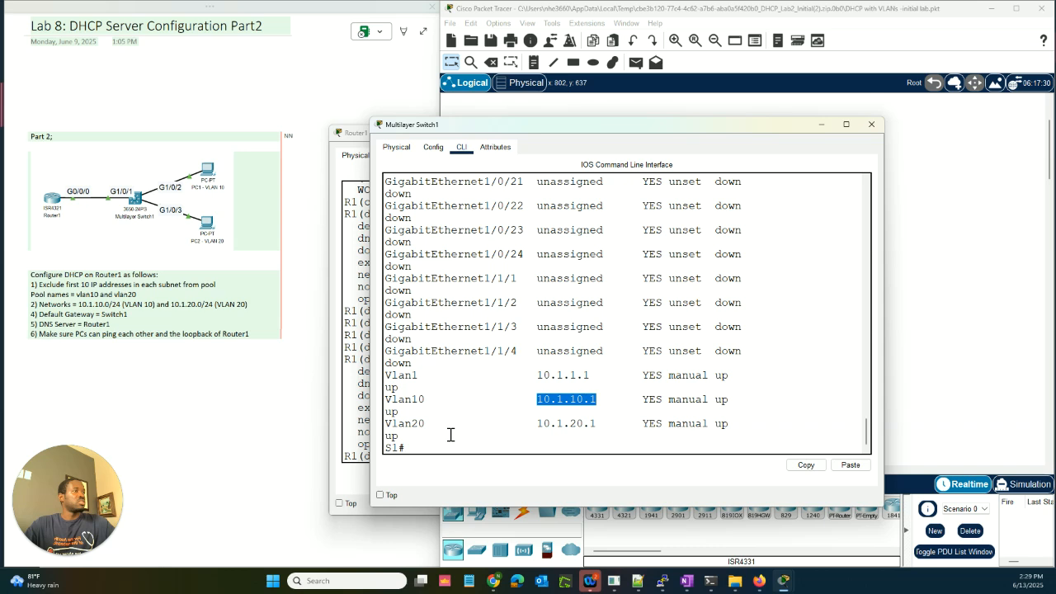
pyautogui.click(357, 435)
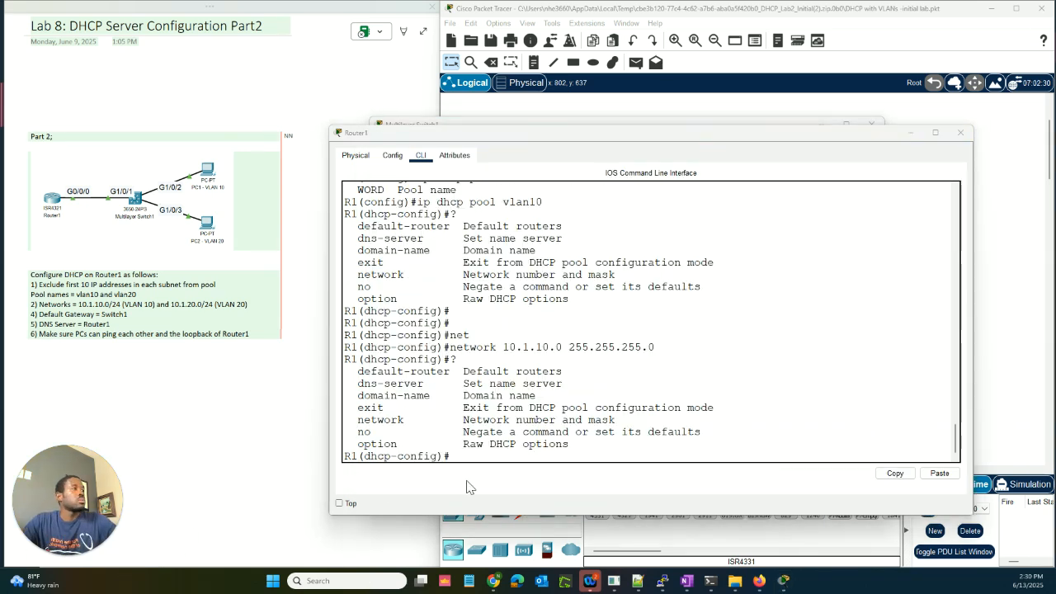
pyautogui.click(637, 114)
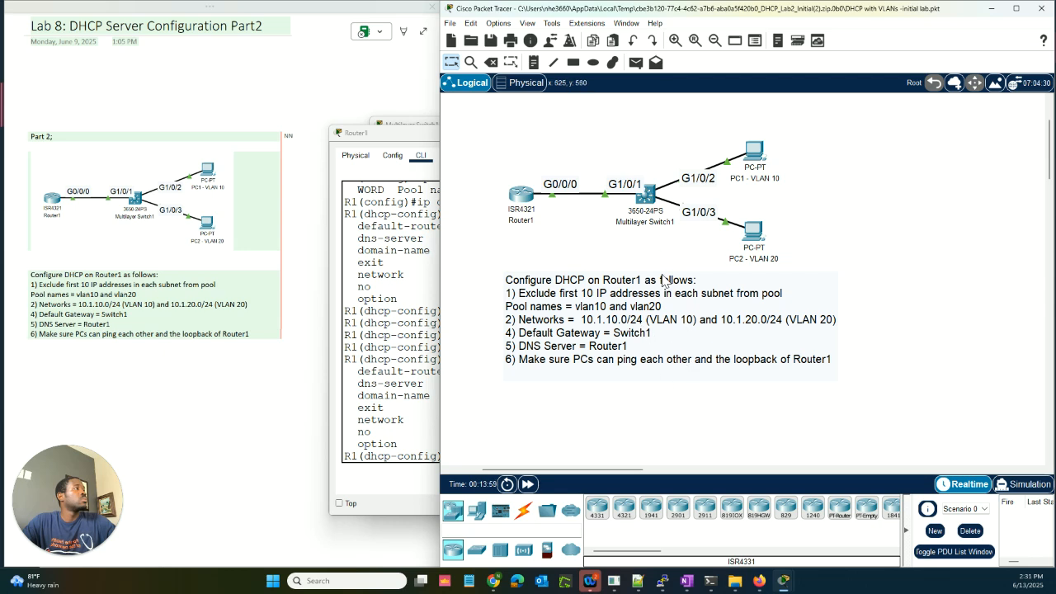
pyautogui.click(649, 195)
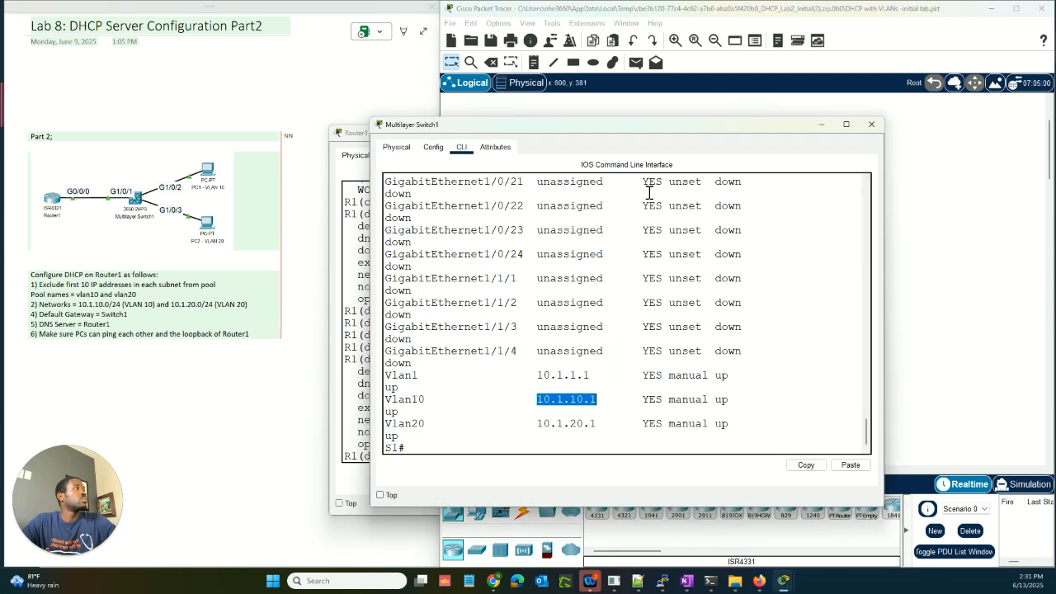
pyautogui.click(534, 402)
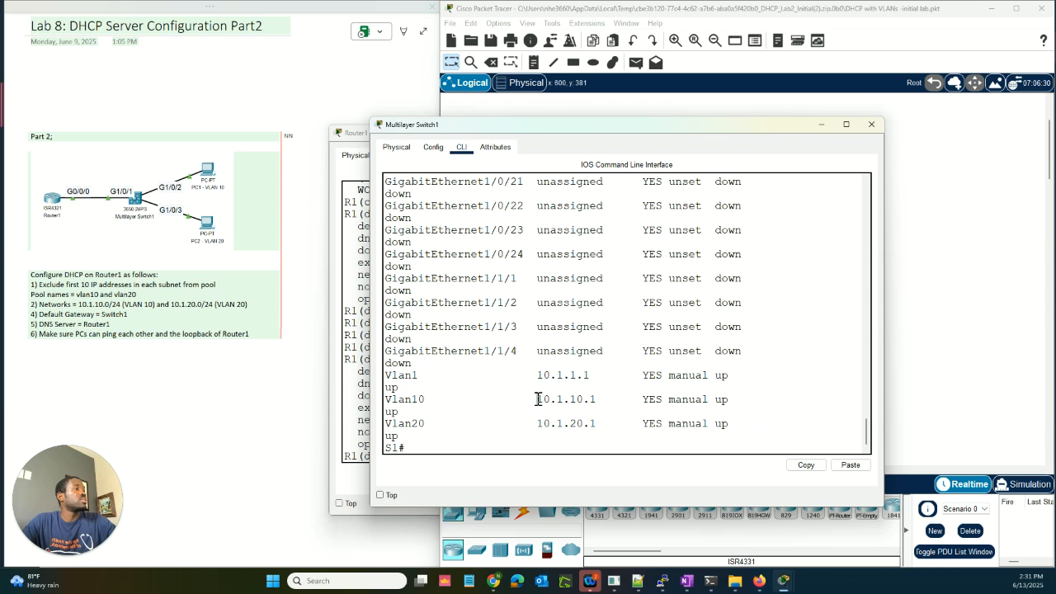
pyautogui.moveTo(536, 400); pyautogui.dragTo(596, 400)
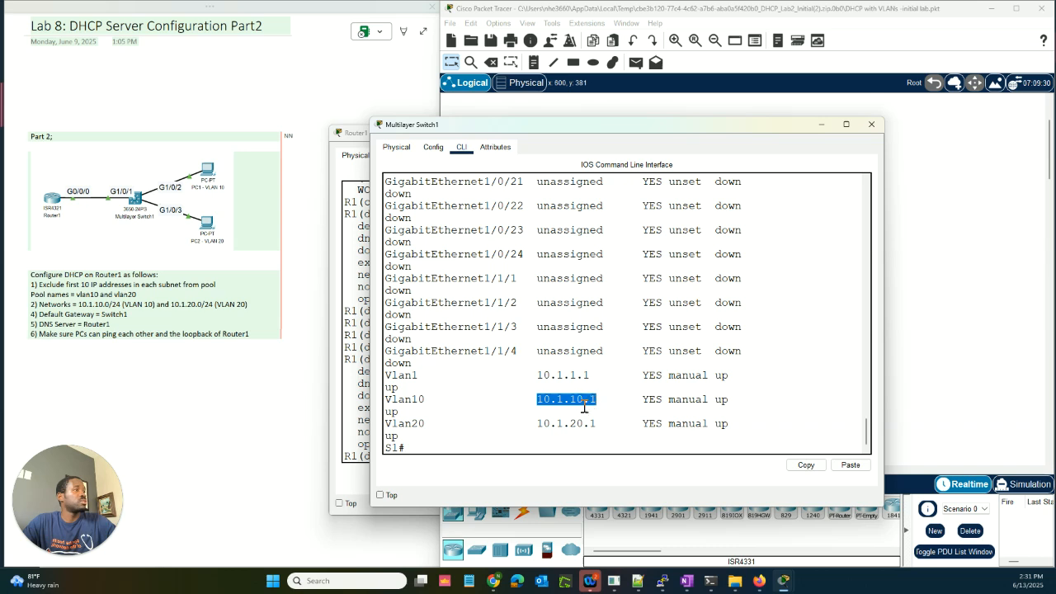
pyautogui.click(360, 427)
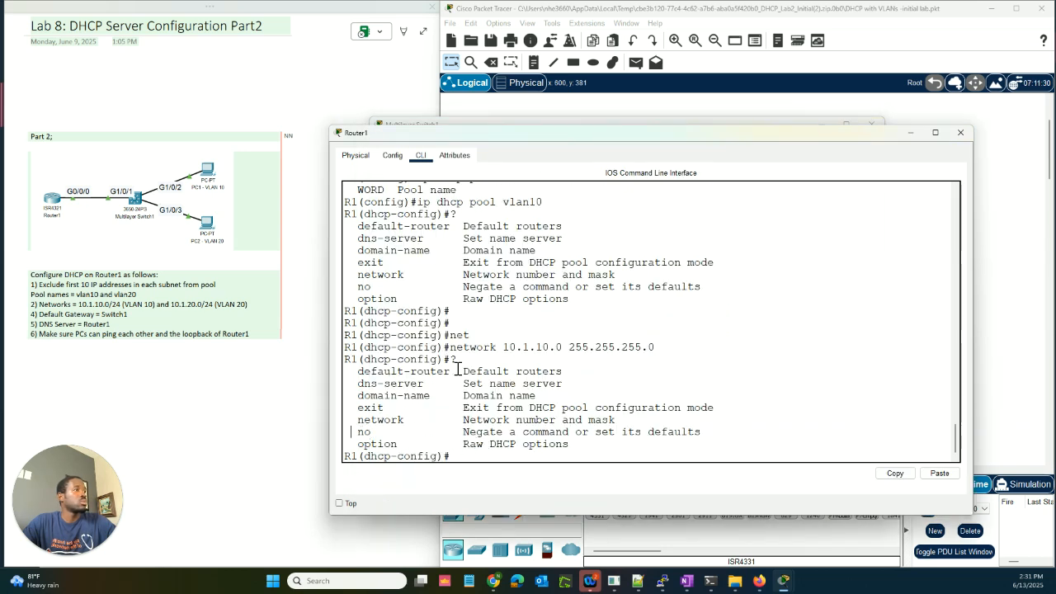
# Step: Set 'default-router 10.1.10.1' on the vlan10 pool, rechecking the switch's Vlan10 address
pyautogui.write('de')
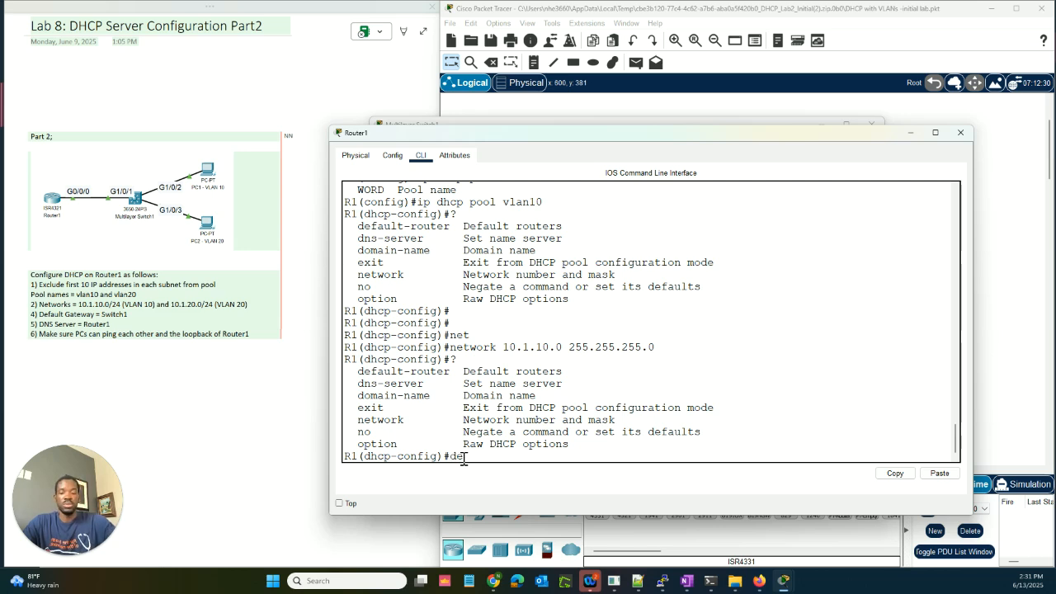
pyautogui.write('fault')
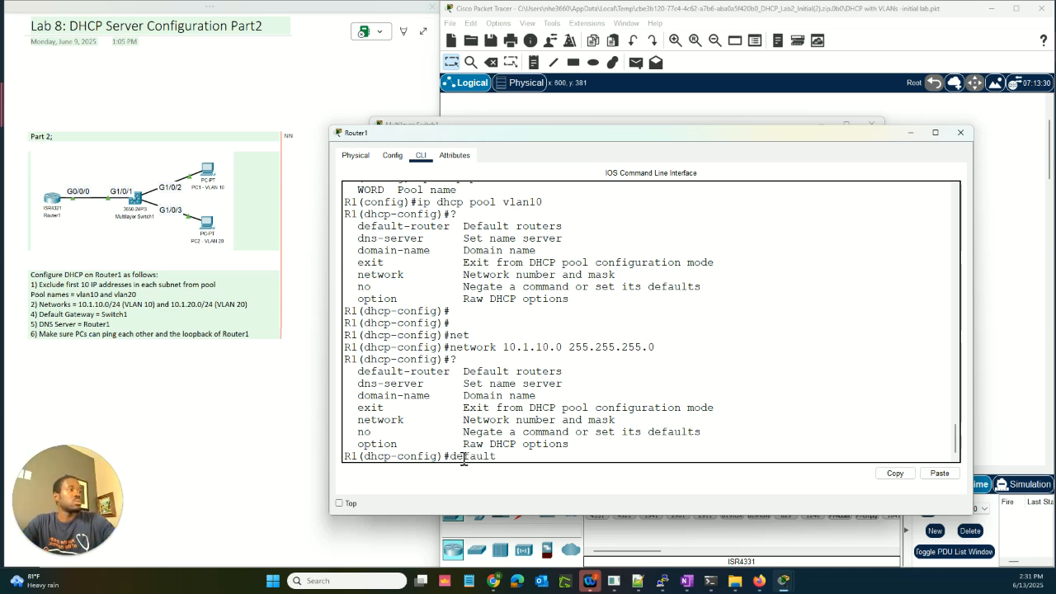
pyautogui.press('Tab')
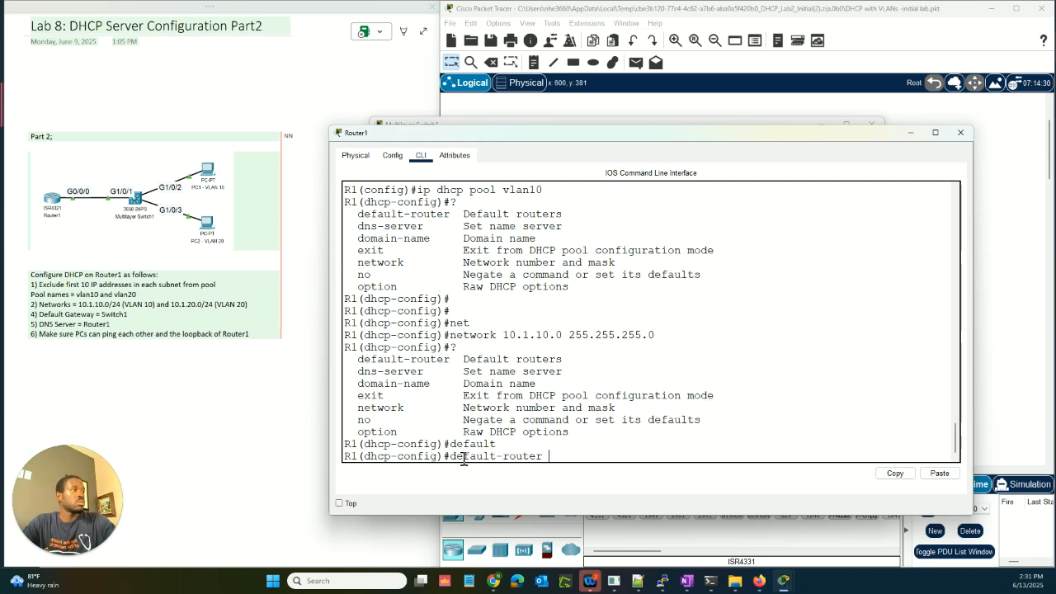
pyautogui.write('10')
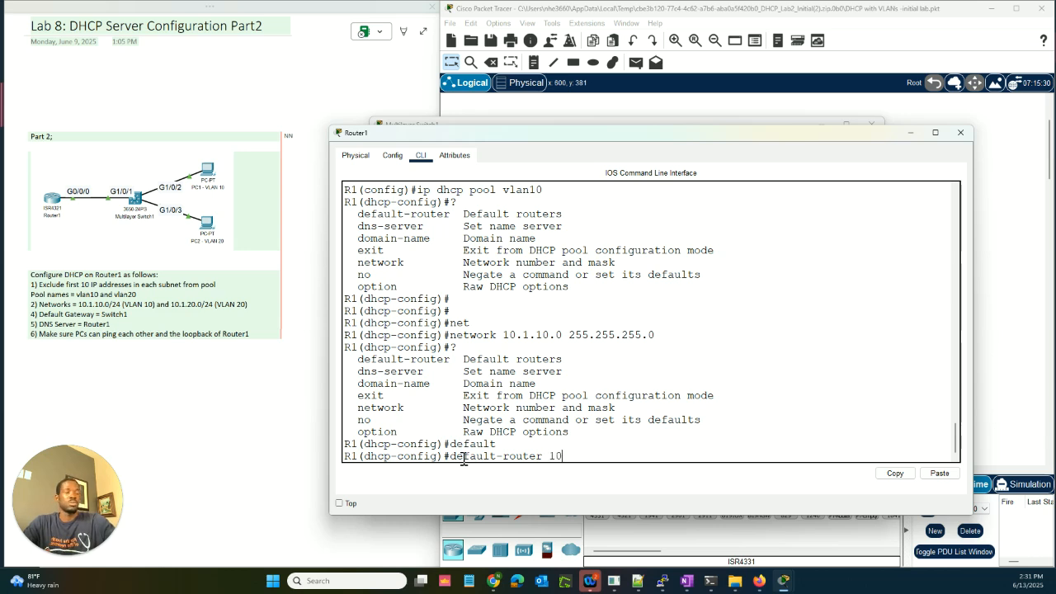
pyautogui.click(461, 125)
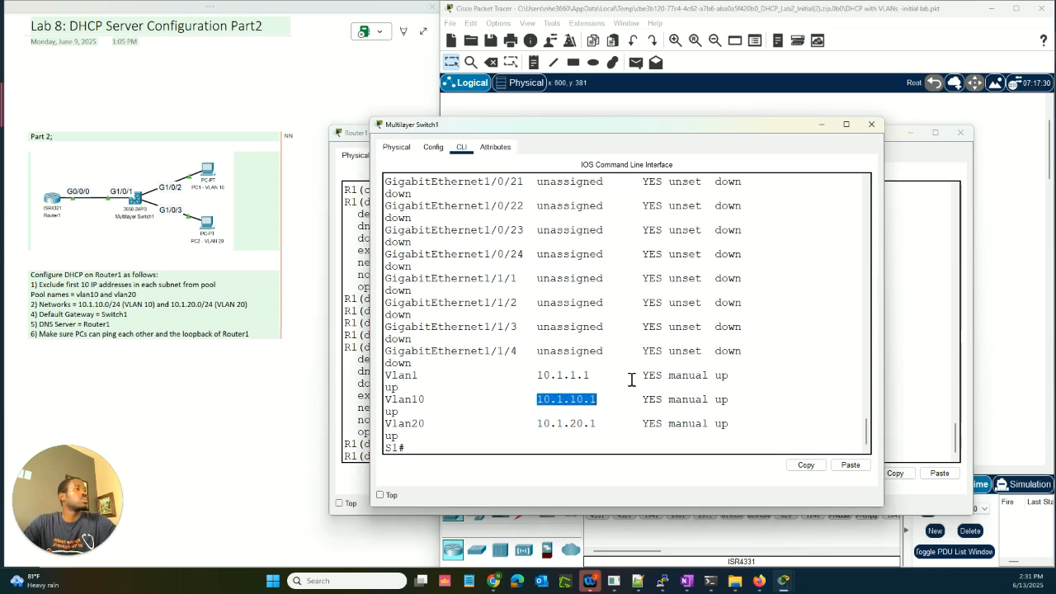
pyautogui.click(922, 404)
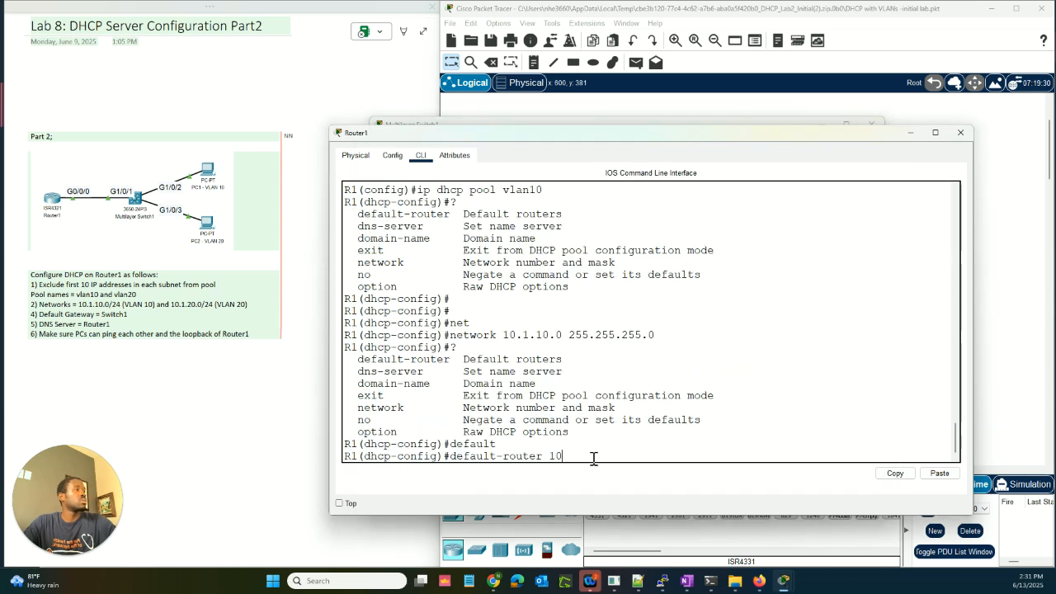
pyautogui.write('.1.')
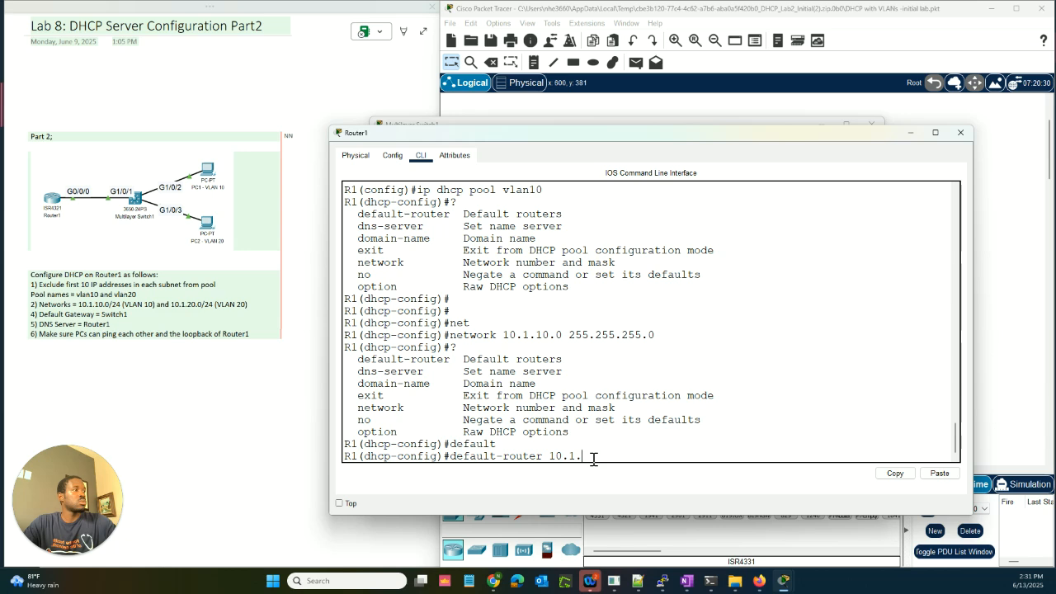
pyautogui.write('10.1')
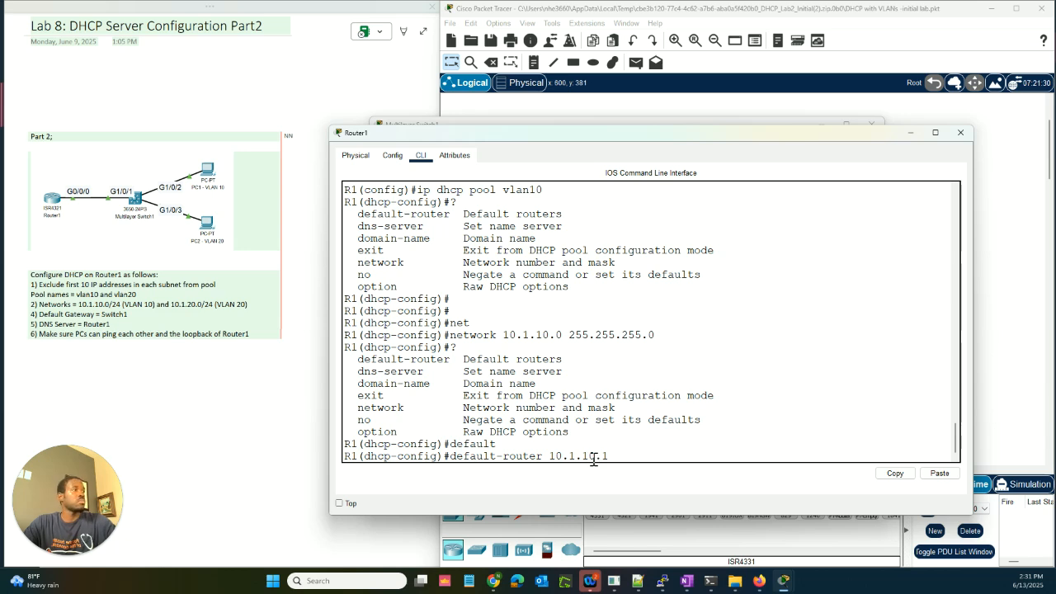
pyautogui.press('Return')
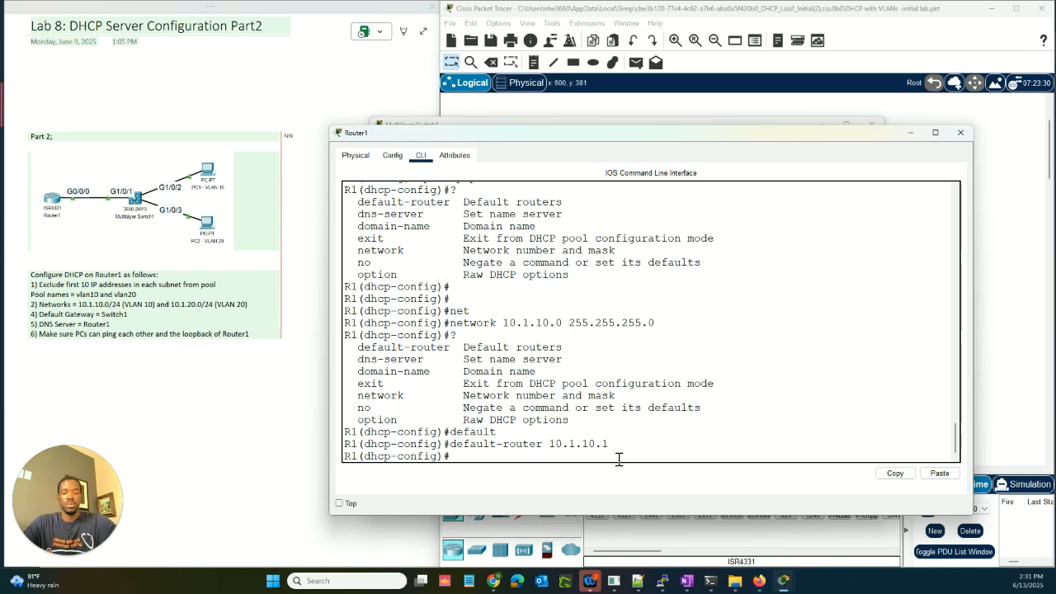
pyautogui.write('d')
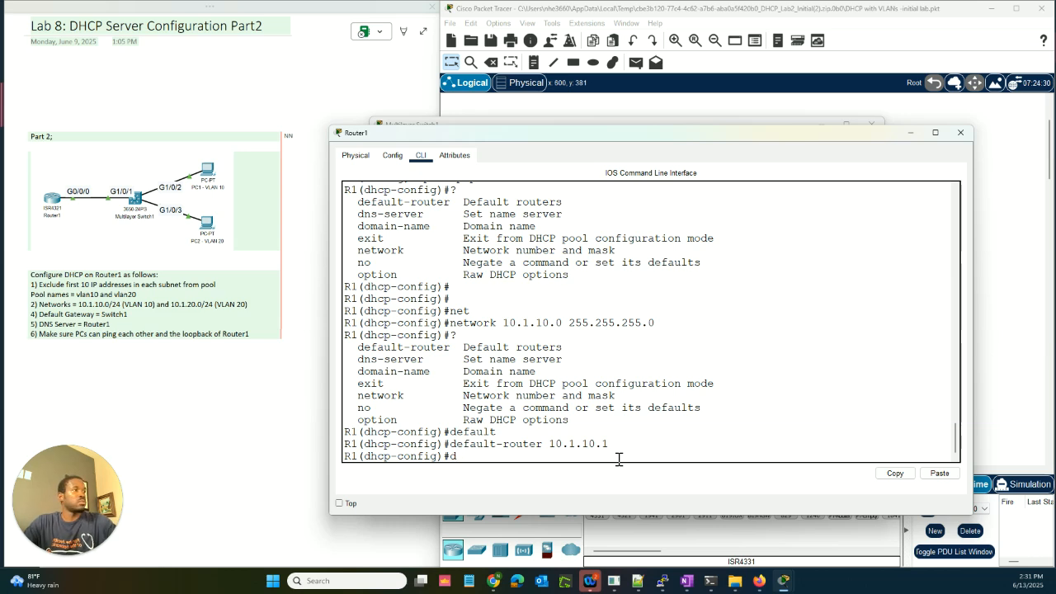
pyautogui.write('ns-ser')
# Step: Complete the dns-server command and scroll back through earlier Router1 output
pyautogui.press('Tab')
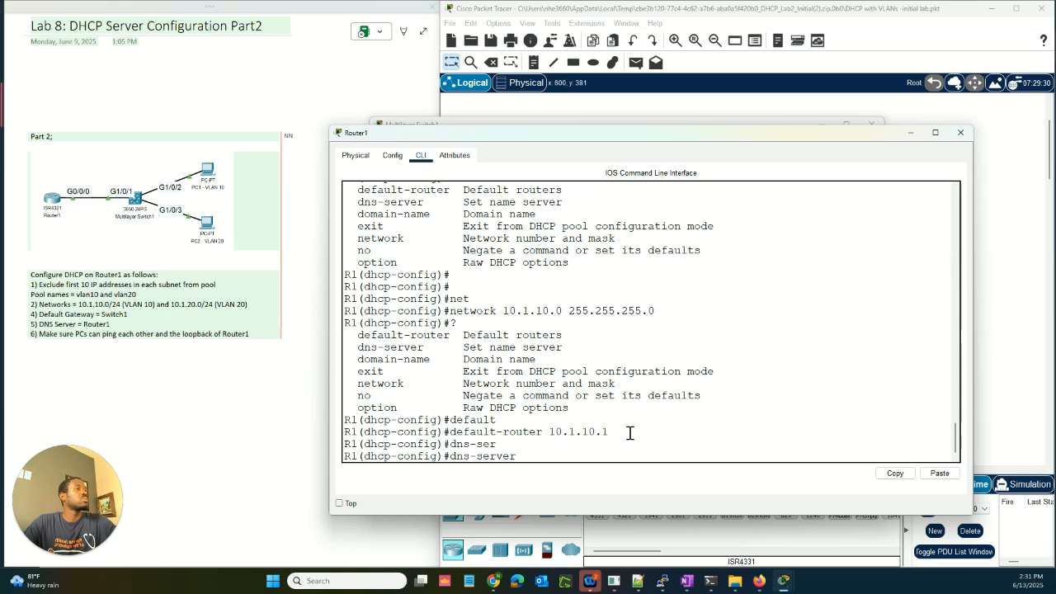
pyautogui.scroll(5, 630, 434)
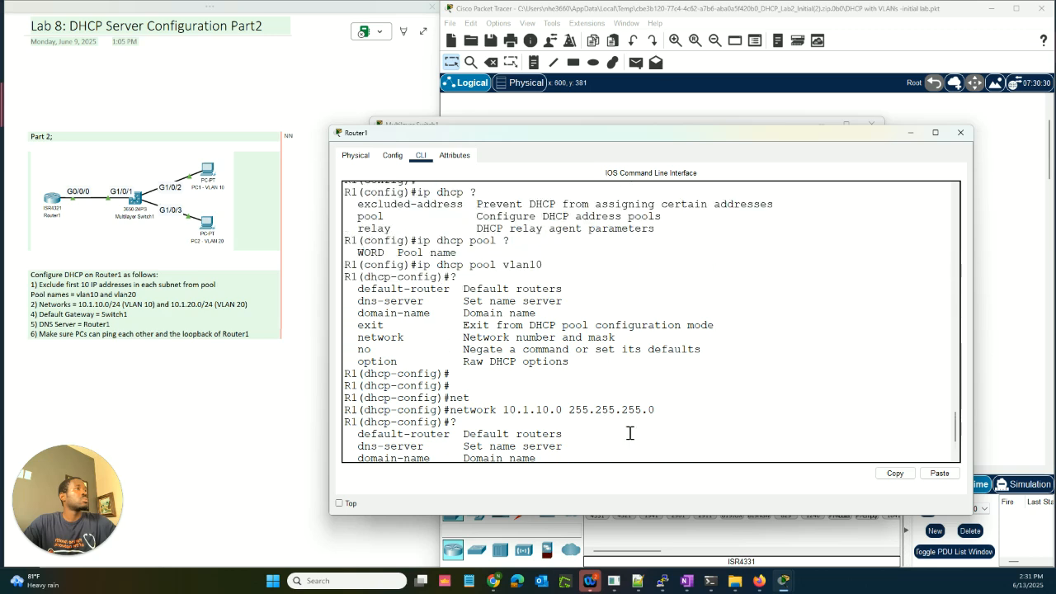
pyautogui.scroll(15, 630, 433)
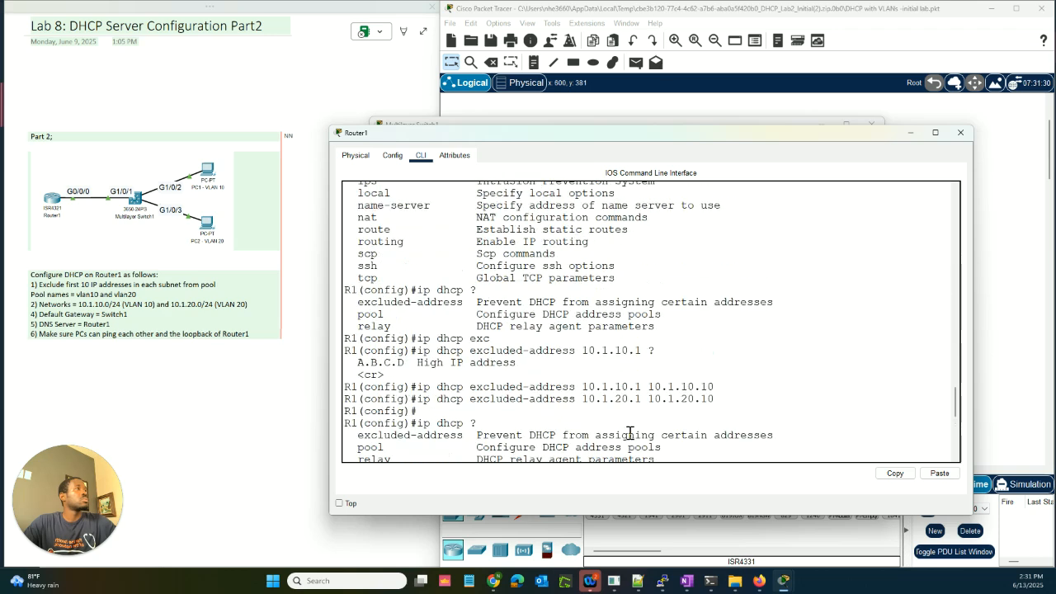
# Step: Scroll back to the pool prompt and begin a DNS server address starting '10.1.'
pyautogui.scroll(15, 630, 433)
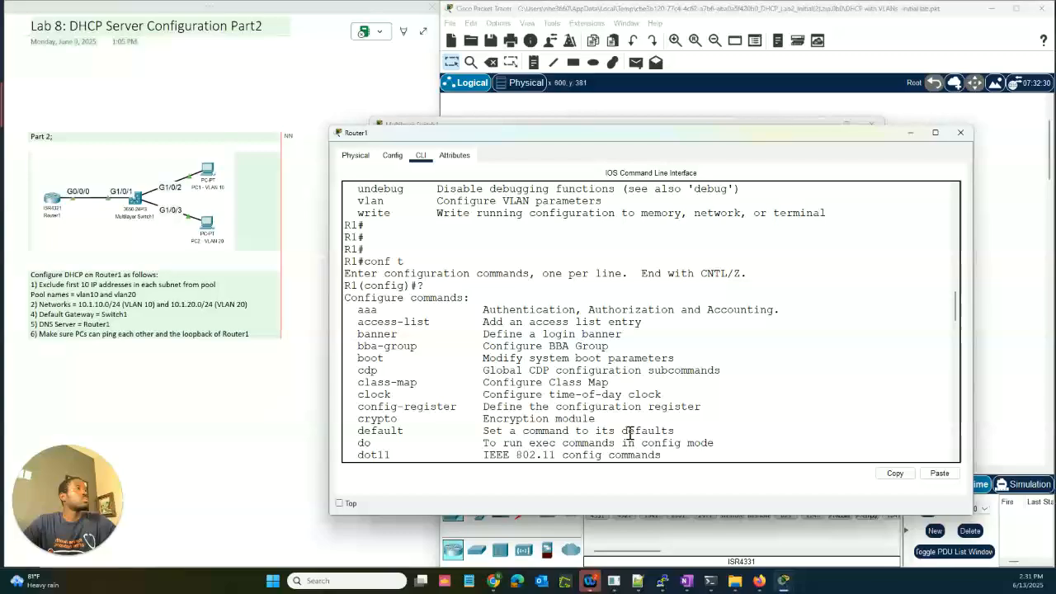
pyautogui.scroll(12, 630, 433)
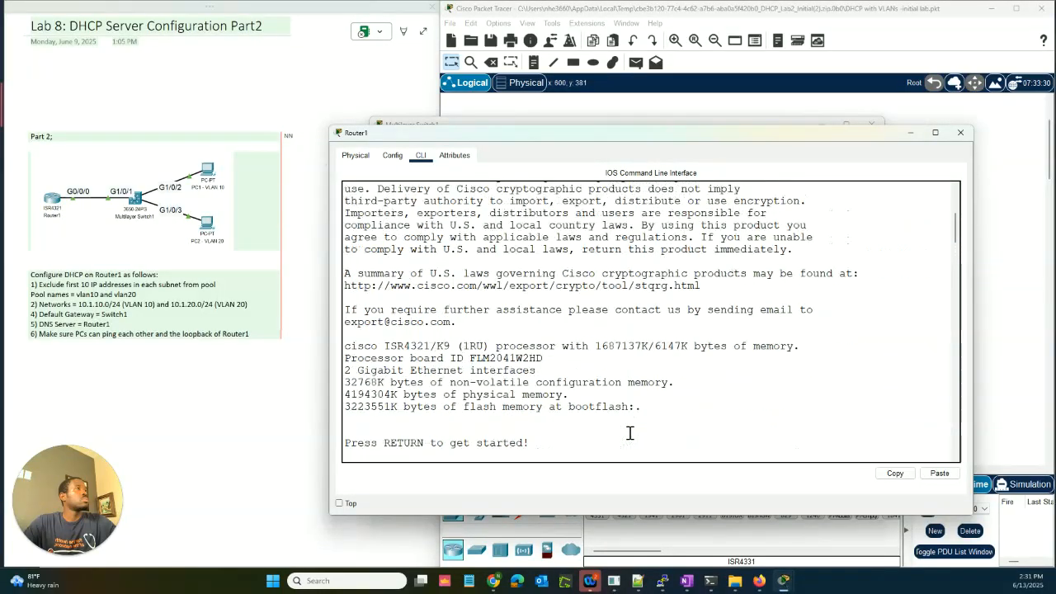
pyautogui.scroll(-16, 630, 433)
pyautogui.scroll(-10, 629, 433)
pyautogui.scroll(20, 630, 433)
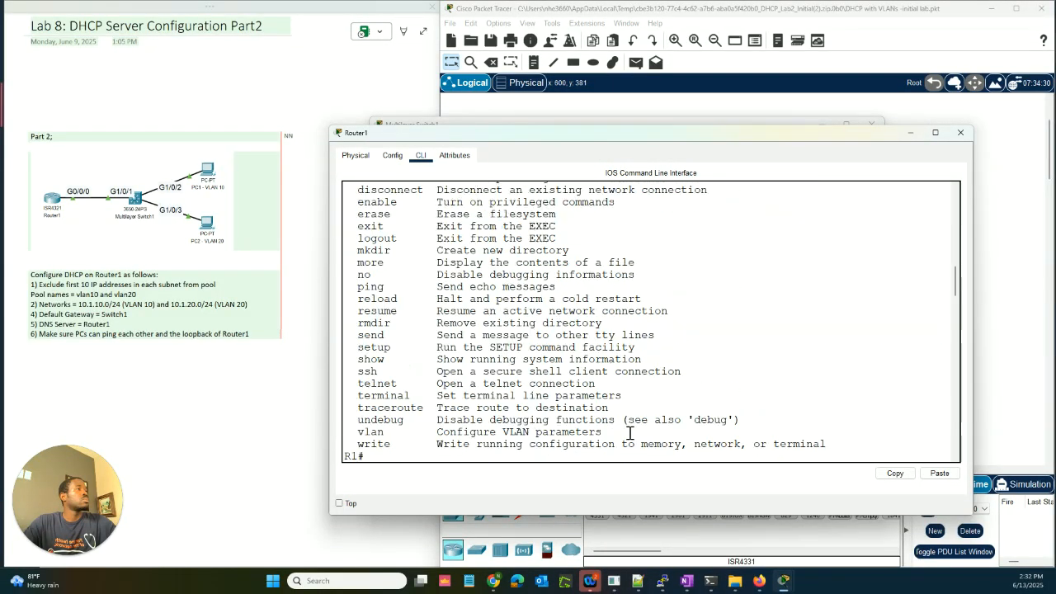
pyautogui.scroll(10, 630, 433)
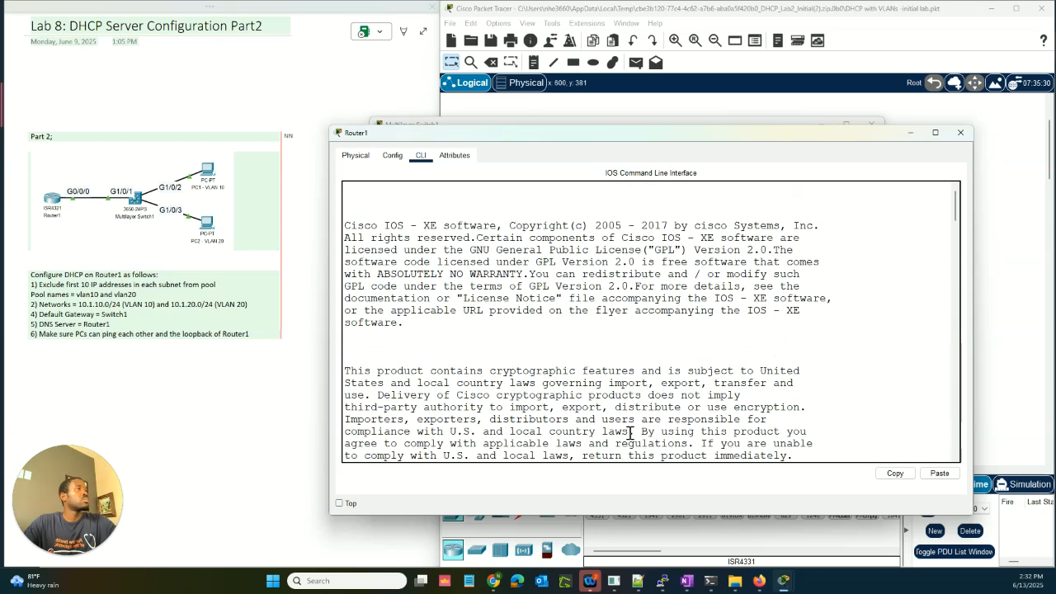
pyautogui.scroll(-15, 630, 433)
pyautogui.scroll(-20, 630, 433)
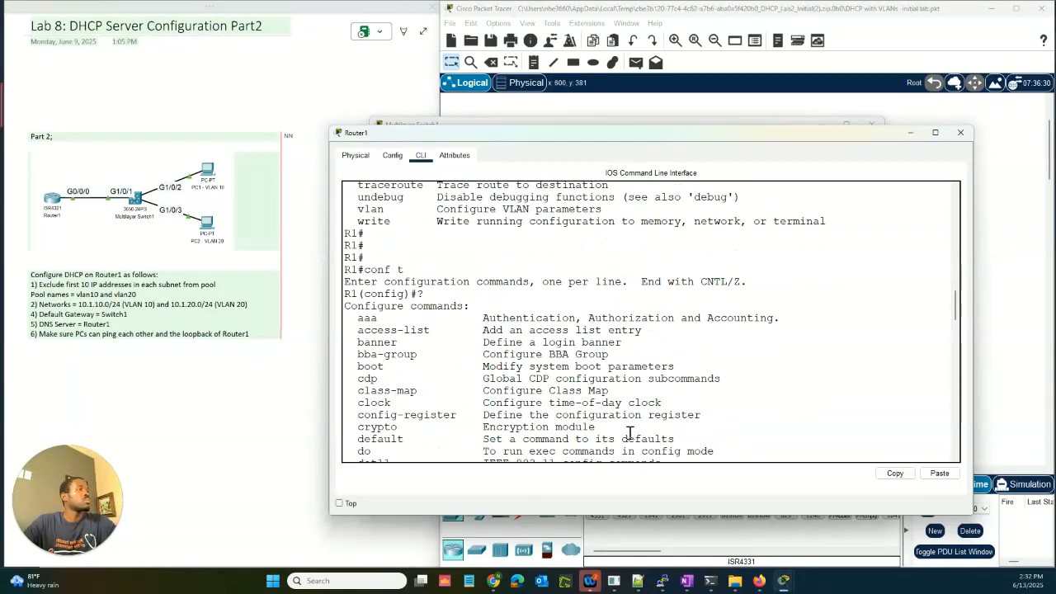
pyautogui.scroll(-15, 630, 433)
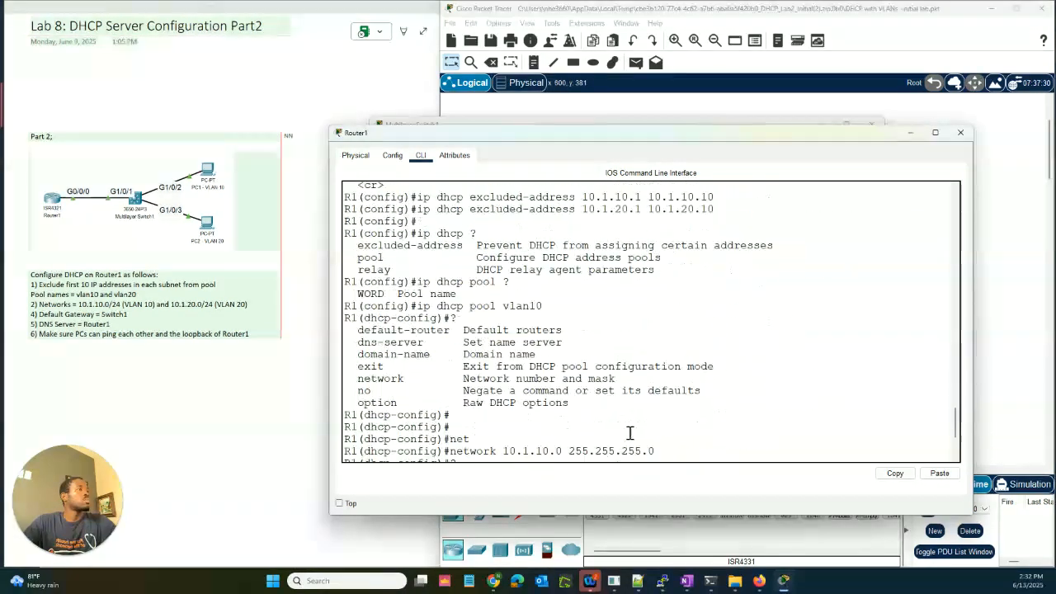
pyautogui.scroll(-1, 630, 434)
pyautogui.scroll(-3, 629, 434)
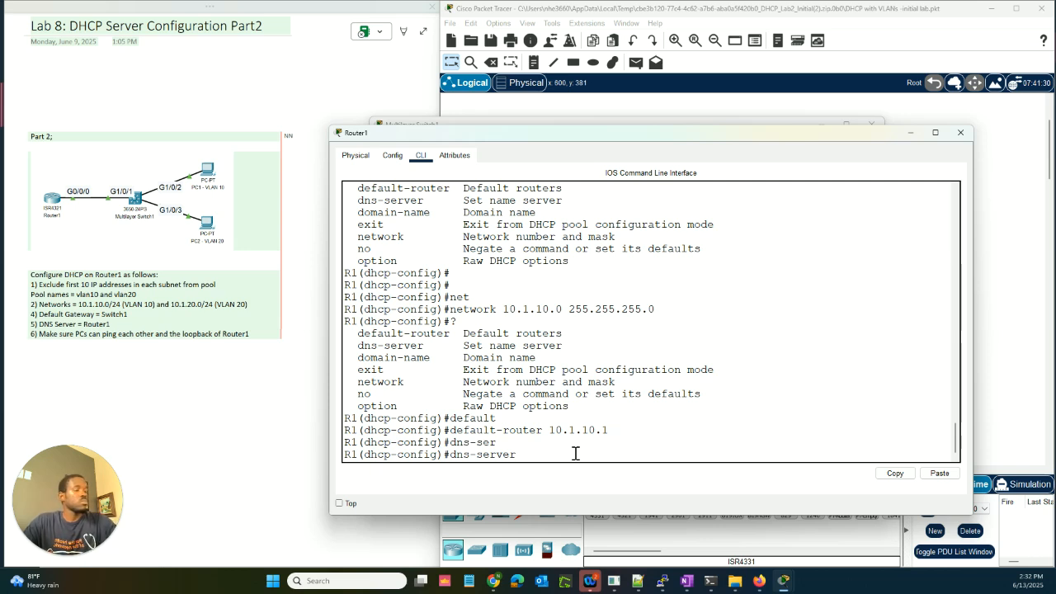
pyautogui.write('10')
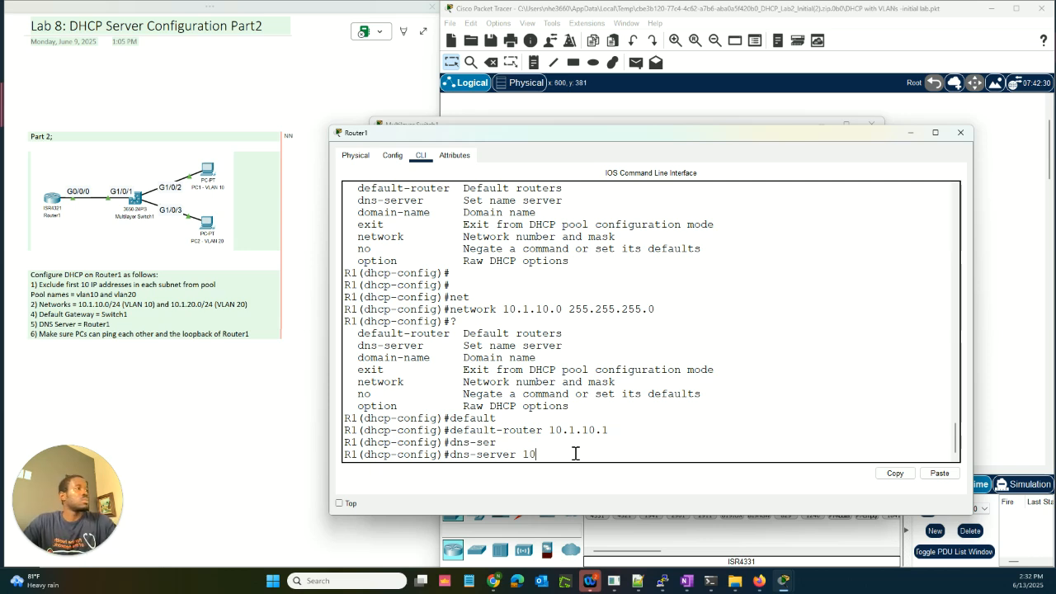
pyautogui.write('.1.')
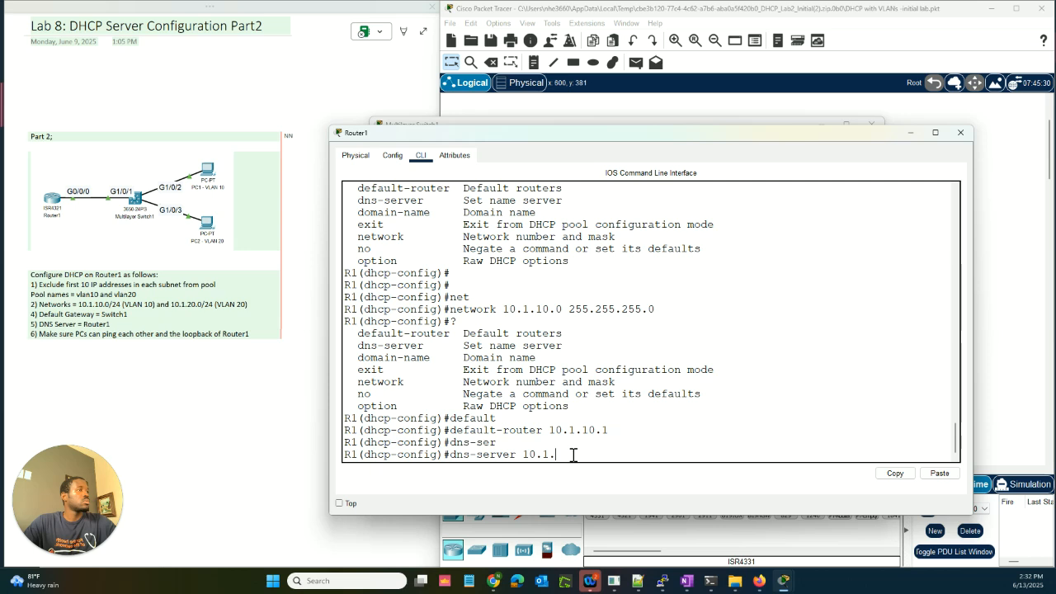
# Step: Discard the unfinished DNS server command and leave the DHCP pool configuration
pyautogui.press('BackSpace')
pyautogui.press('BackSpace')
pyautogui.press('BackSpace')
pyautogui.press('BackSpace')
pyautogui.press('BackSpace')
pyautogui.press('BackSpace')
pyautogui.press('BackSpace')
pyautogui.press('BackSpace')
pyautogui.press('BackSpace')
pyautogui.press('BackSpace')
pyautogui.press('BackSpace')
pyautogui.press('BackSpace')
pyautogui.press('BackSpace')
pyautogui.press('BackSpace')
pyautogui.press('BackSpace')
pyautogui.press('BackSpace')
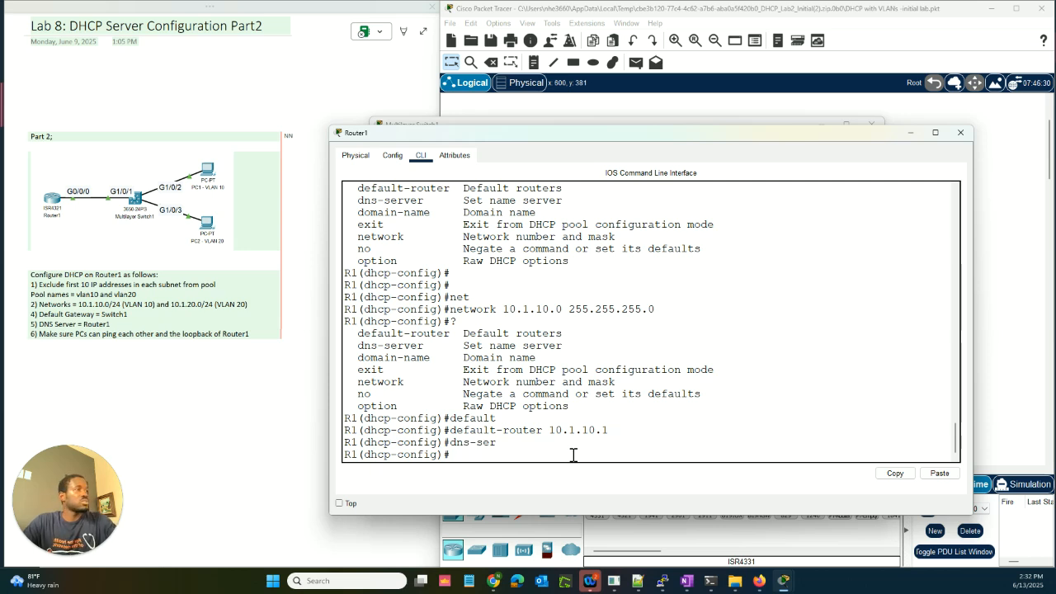
pyautogui.write('exit')
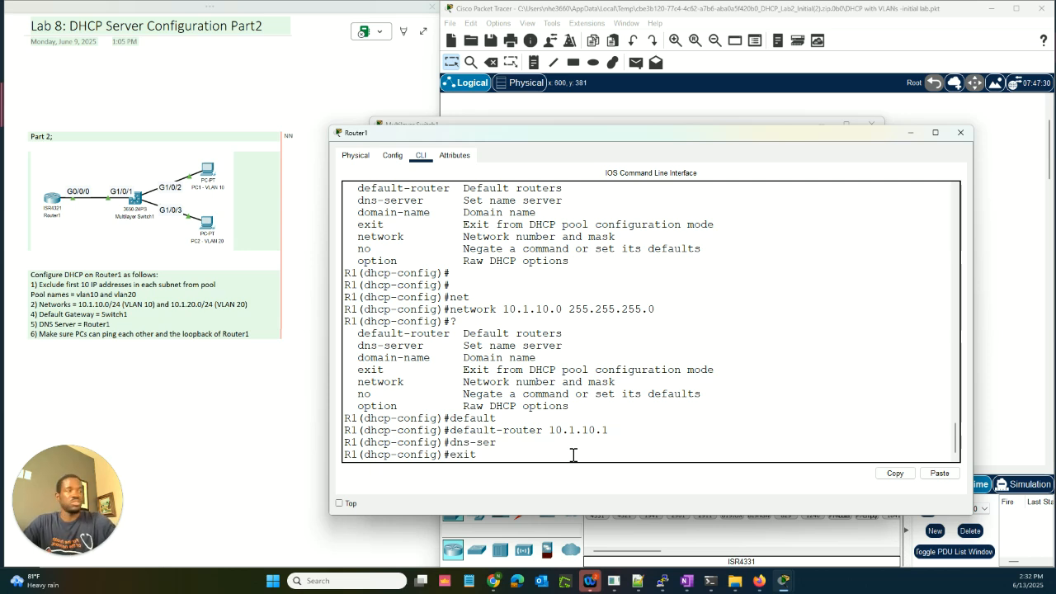
pyautogui.press('Return')
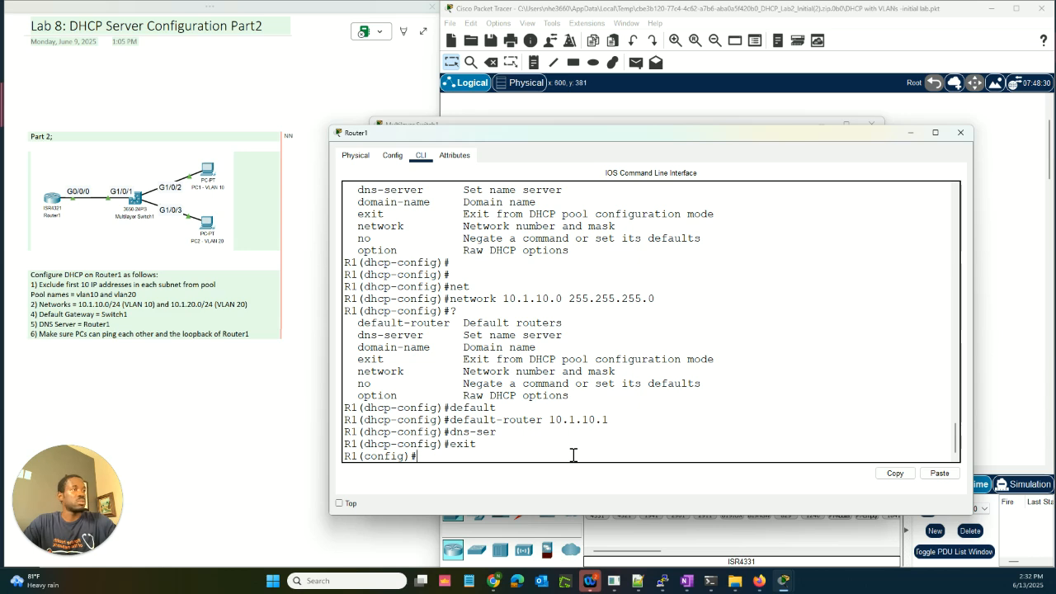
# Step: Run 'do show ip int br' and highlight GigabitEthernet0/0/0's address 10.1.1.254
pyautogui.write('do sh')
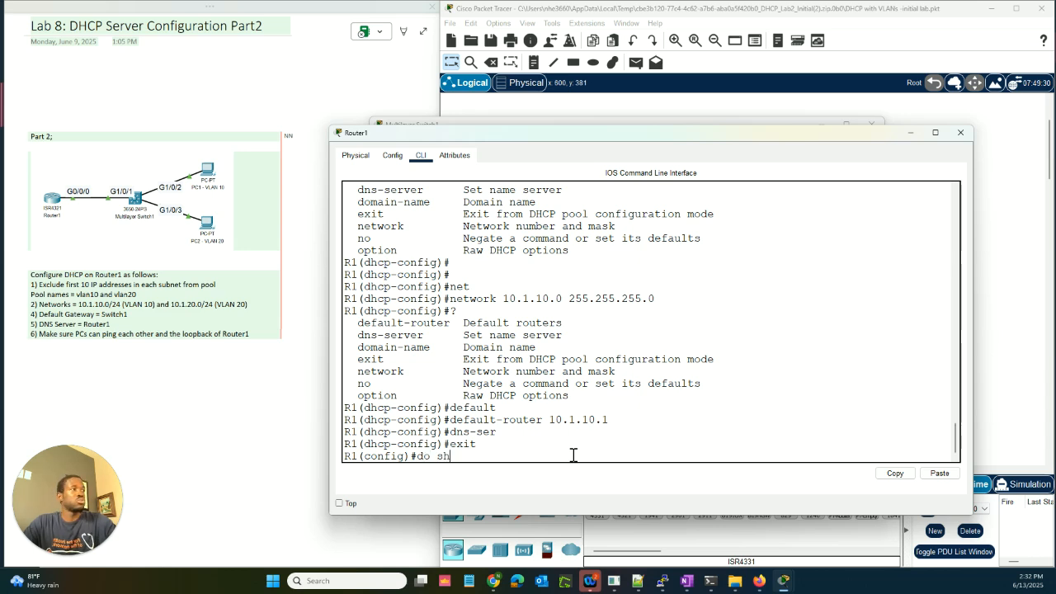
pyautogui.write('ow ')
pyautogui.write('rou')
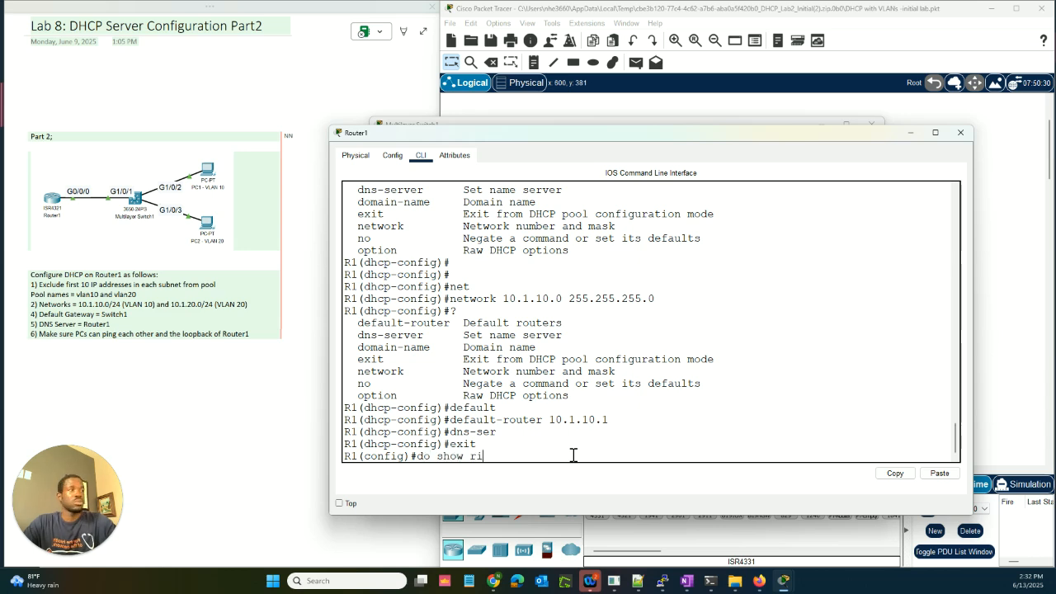
pyautogui.press('BackSpace')
pyautogui.press('BackSpace')
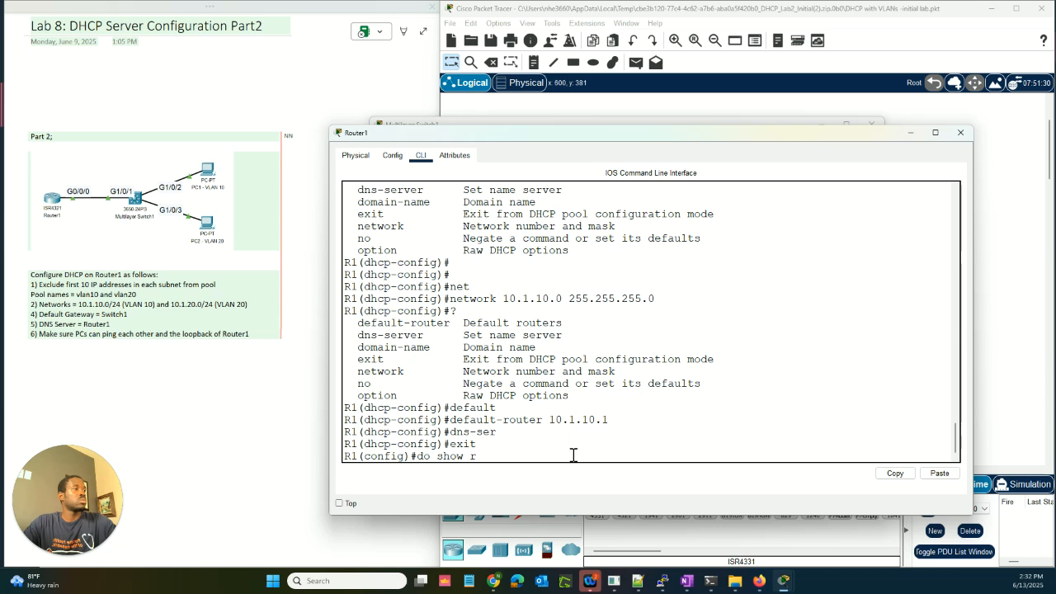
pyautogui.write('ip int br')
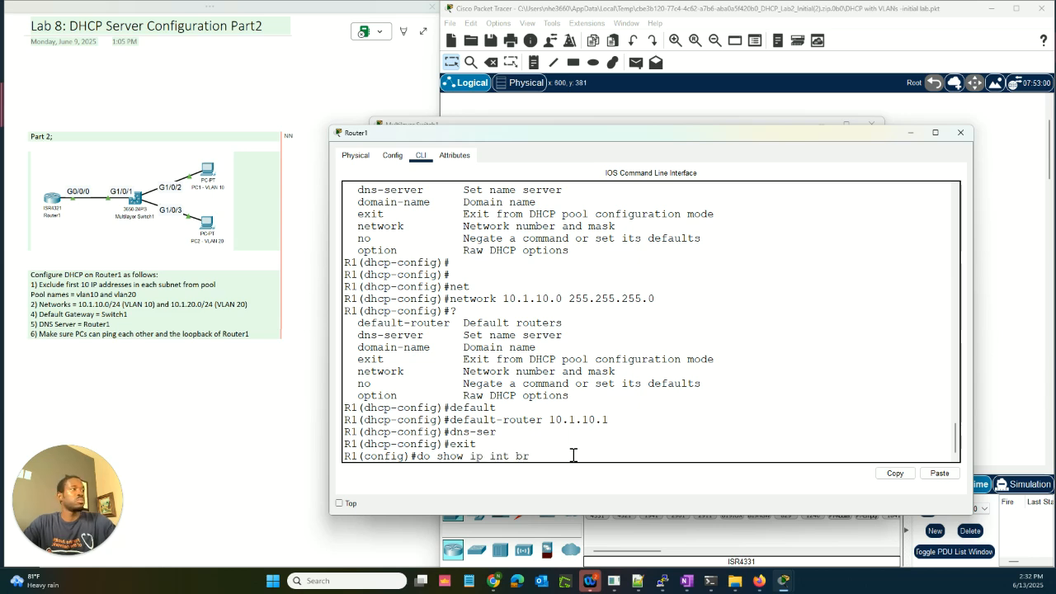
pyautogui.press('Return')
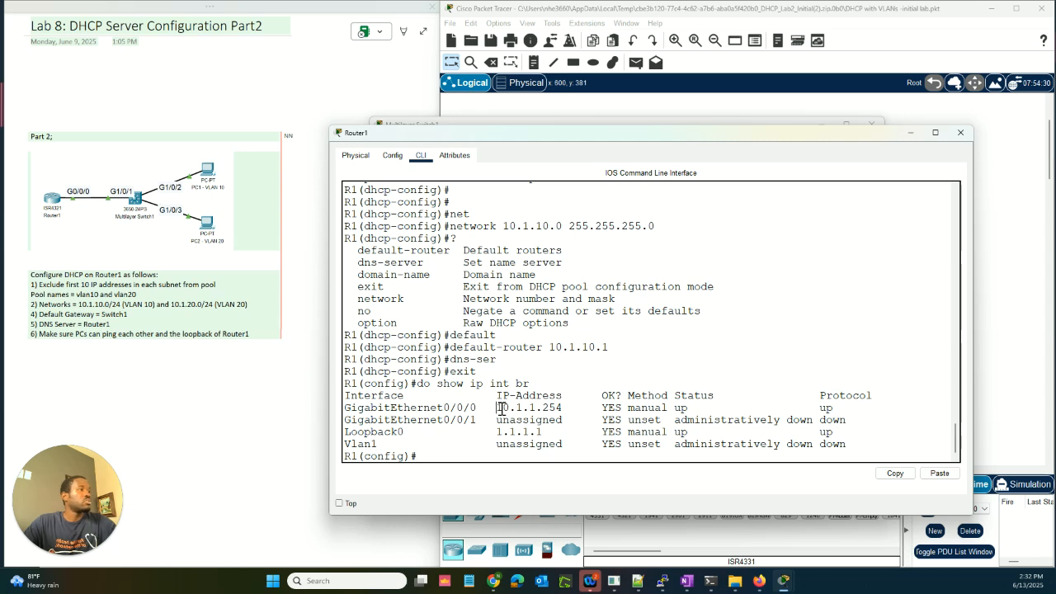
pyautogui.moveTo(499, 408); pyautogui.dragTo(564, 415)
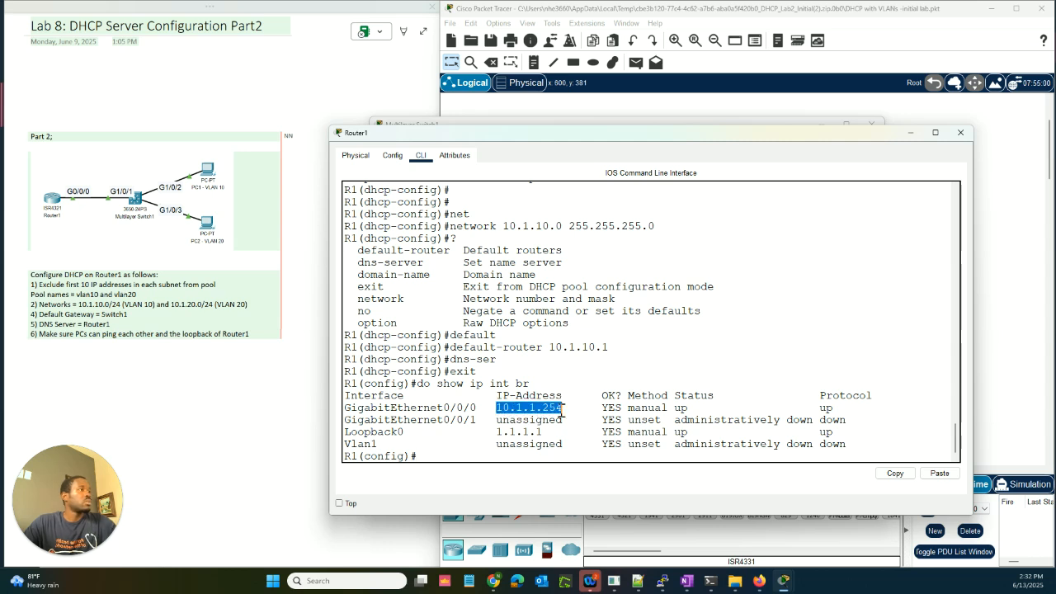
pyautogui.click(484, 459)
# Step: Enter the 'ip dhcp pool vlan10' configuration on Router1
pyautogui.write('ip dd')
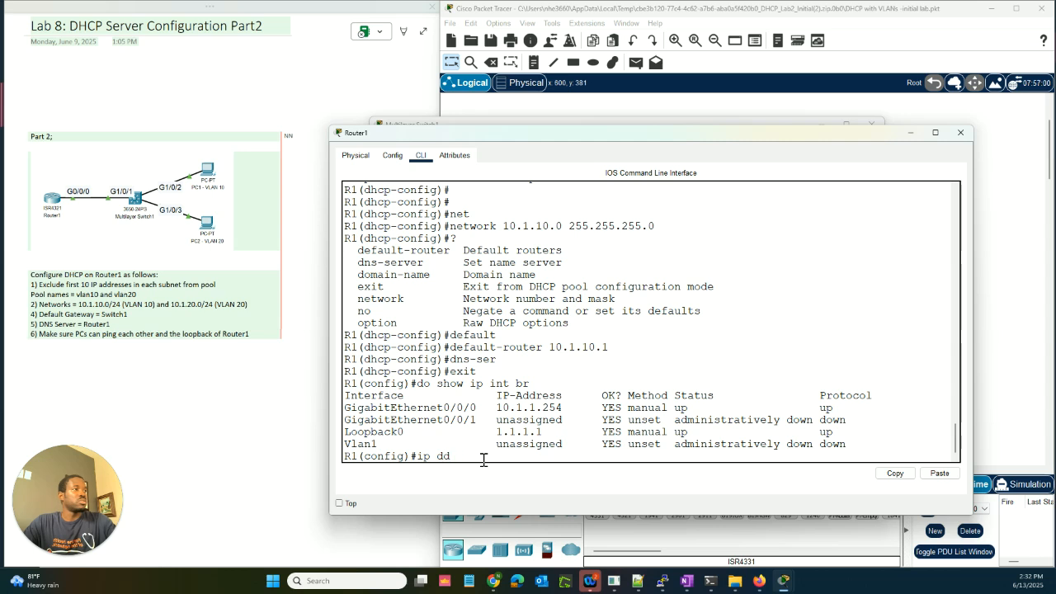
pyautogui.press('BackSpace')
pyautogui.write('hcp')
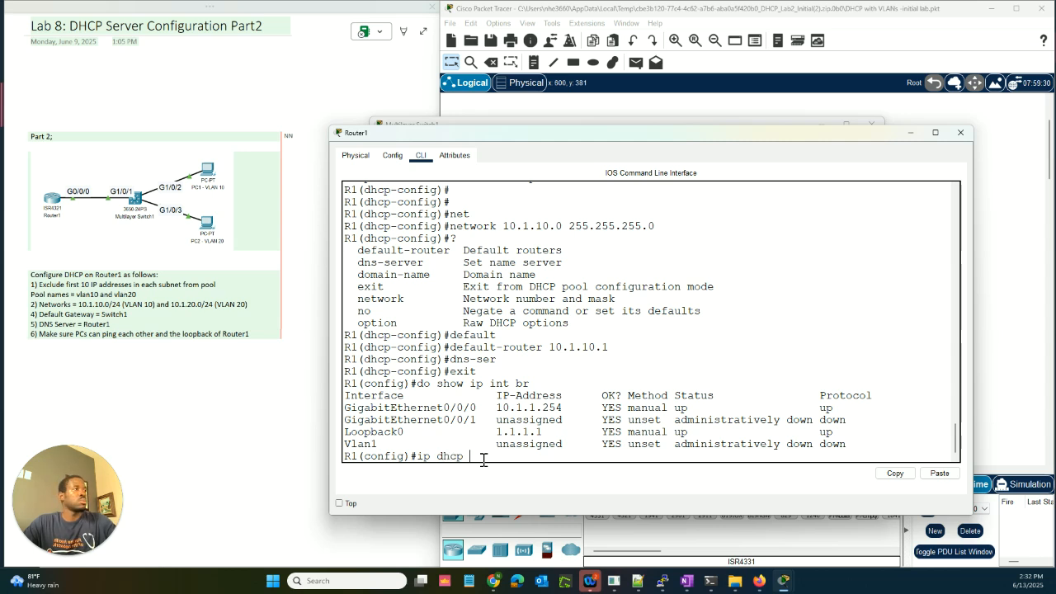
pyautogui.press('Return')
pyautogui.press('Up')
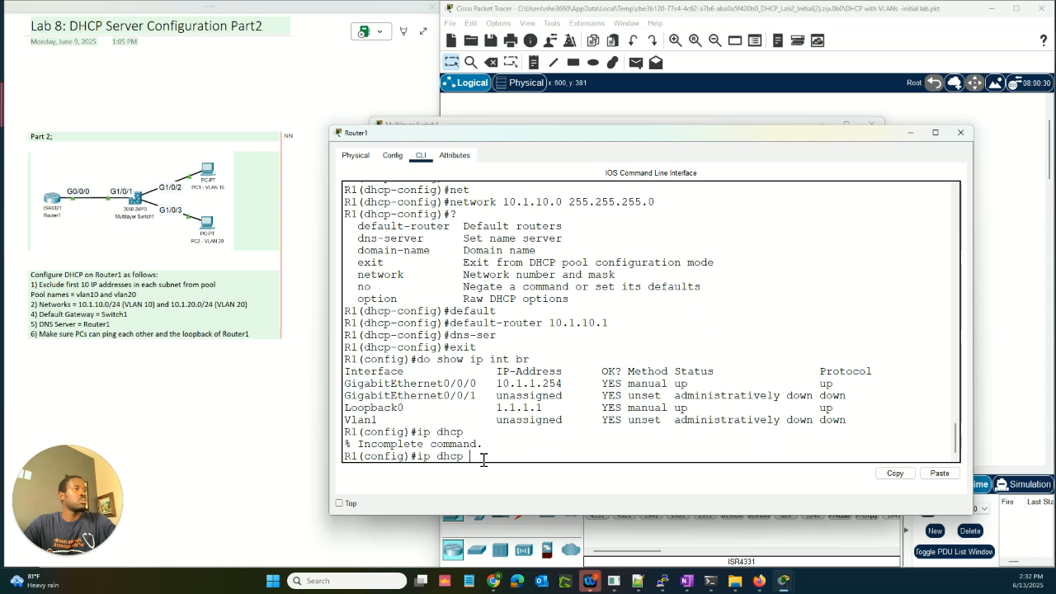
pyautogui.write('?')
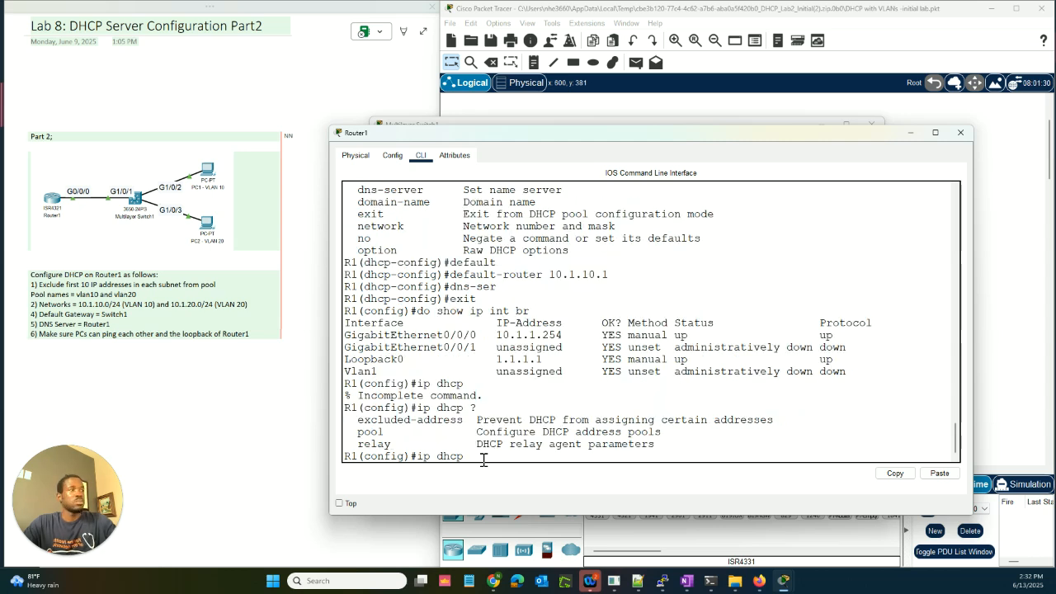
pyautogui.write('pool vl')
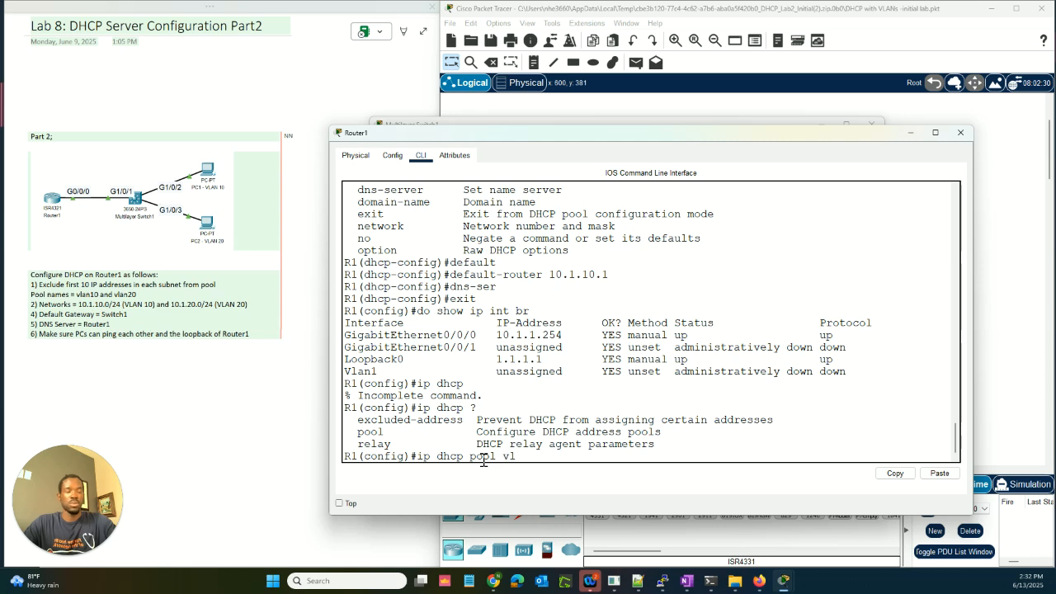
pyautogui.write('an10')
pyautogui.press('Return')
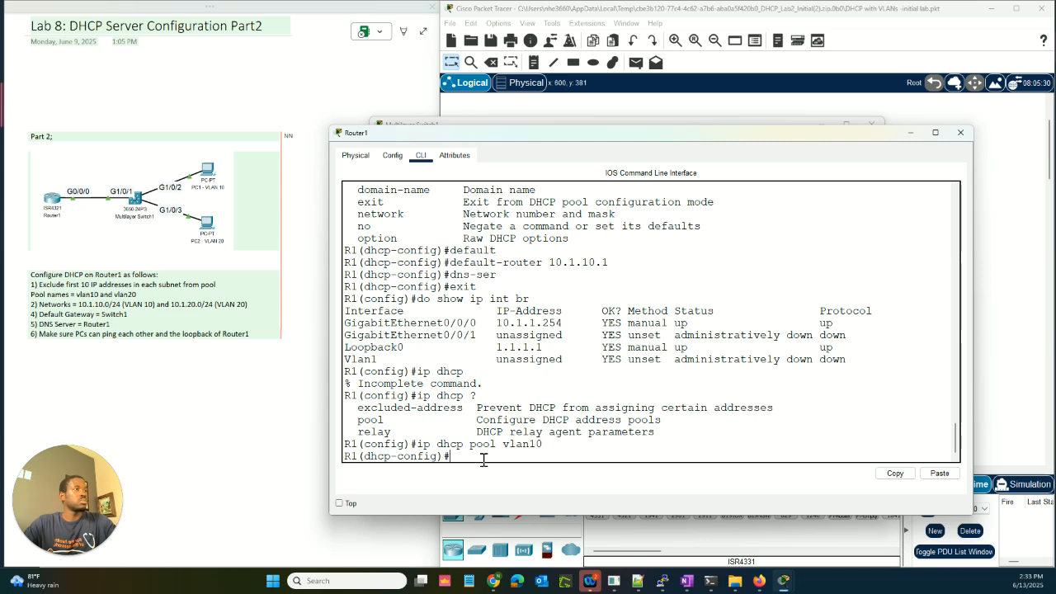
# Step: Set the vlan10 pool's dns-server to 10.1.1.254
pyautogui.write('dns')
pyautogui.press('Tab')
pyautogui.write('10.')
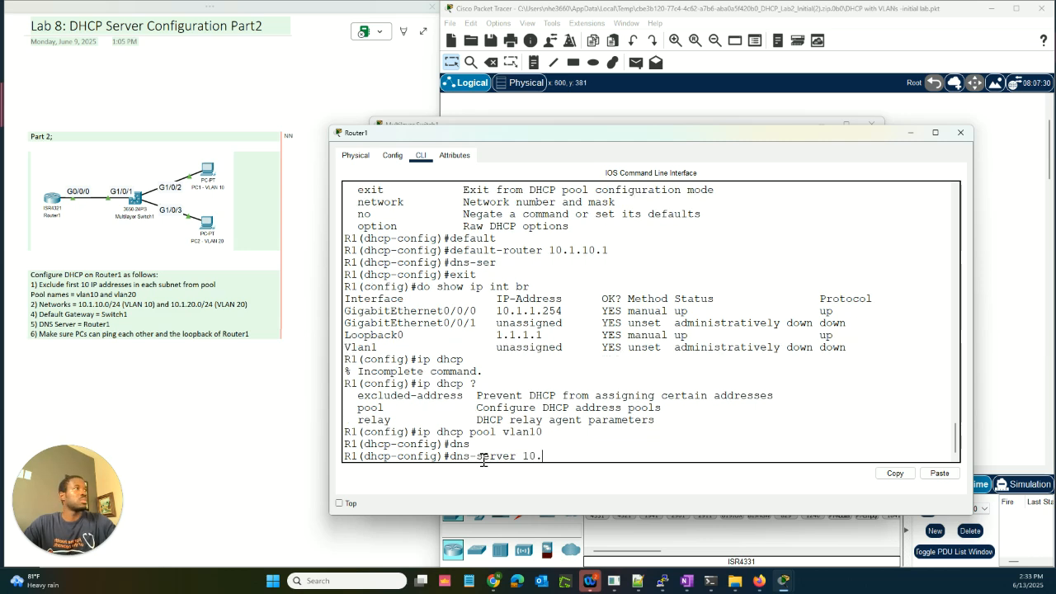
pyautogui.write('1.1.254')
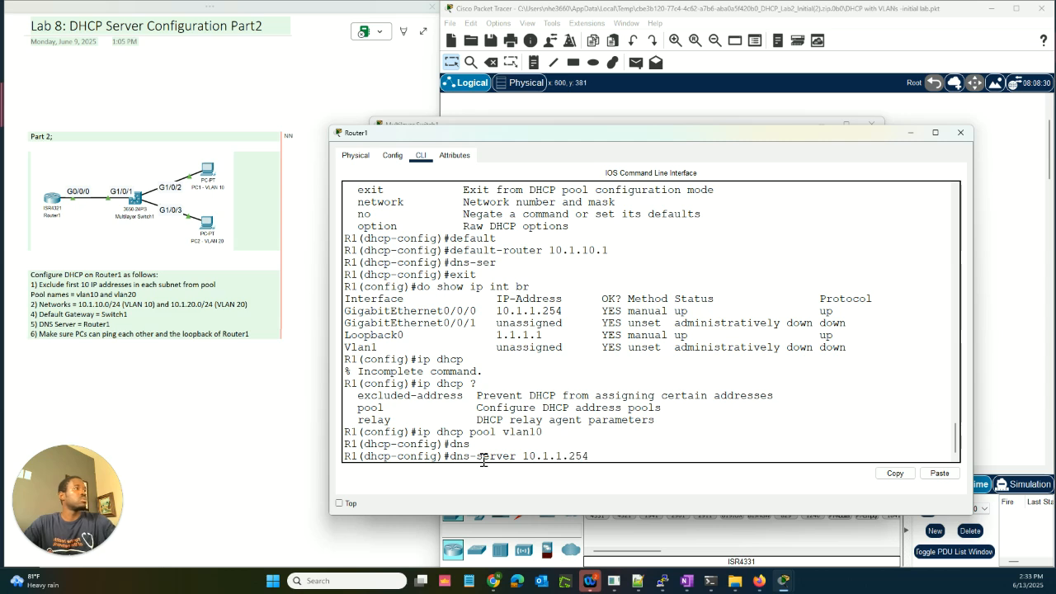
pyautogui.press('Return')
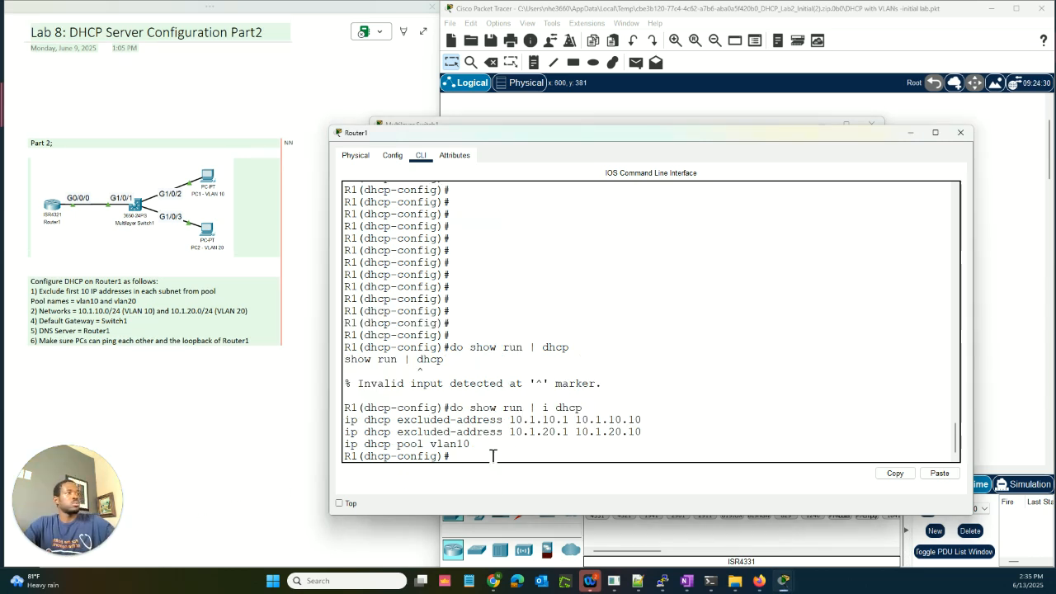
# Step: Exit the vlan10 pool and create a new DHCP pool named vlan20
pyautogui.write('exit')
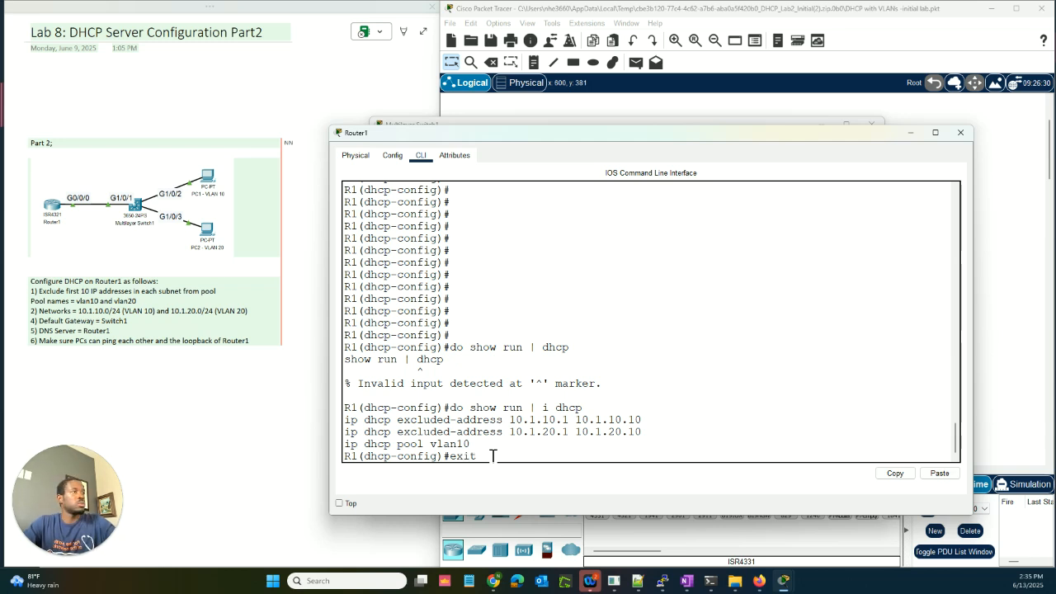
pyautogui.press('Return')
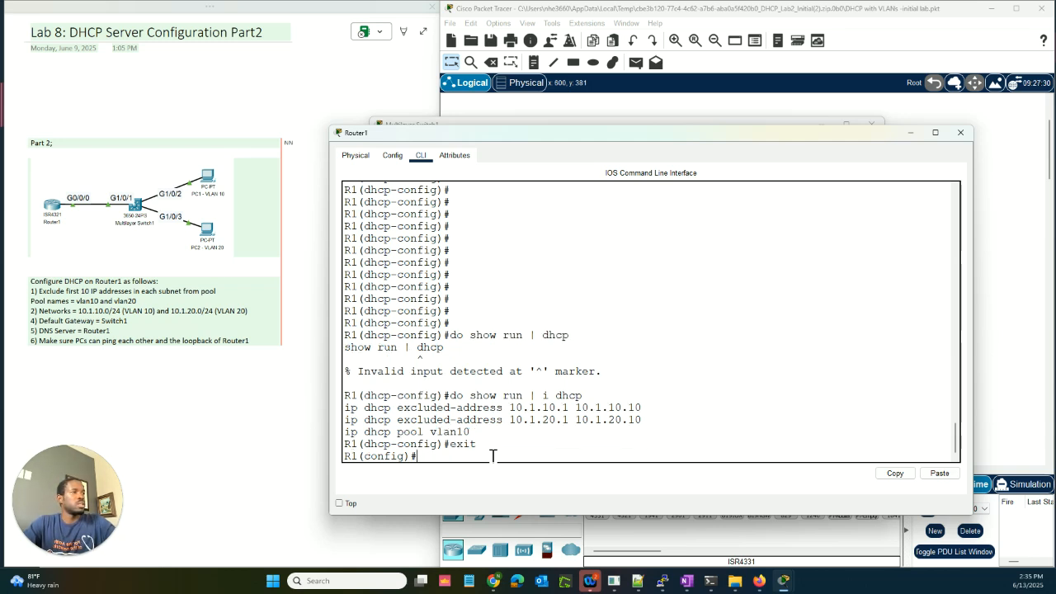
pyautogui.write('ip d')
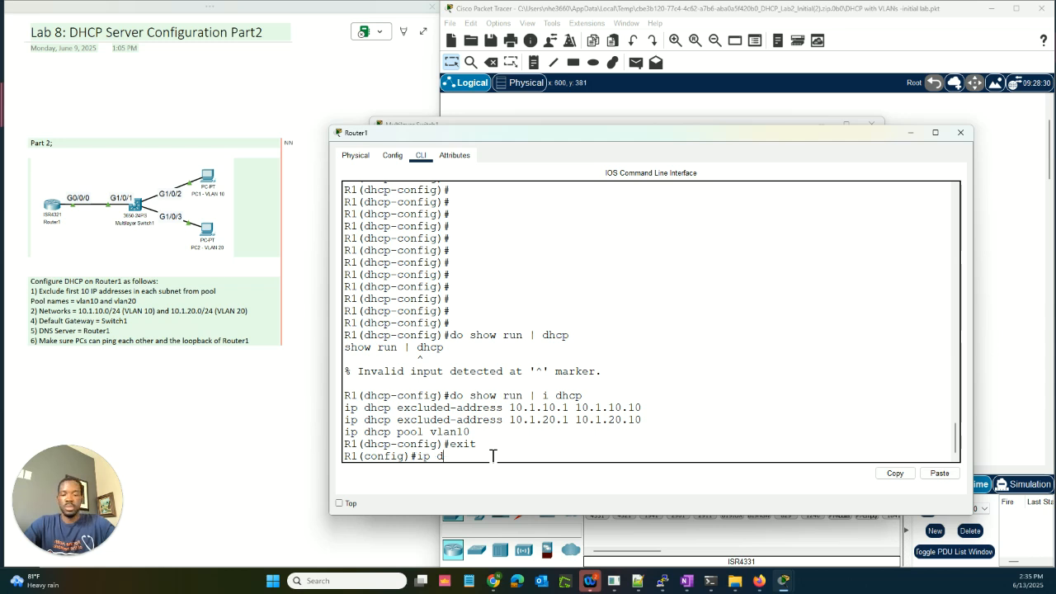
pyautogui.write('hcp p')
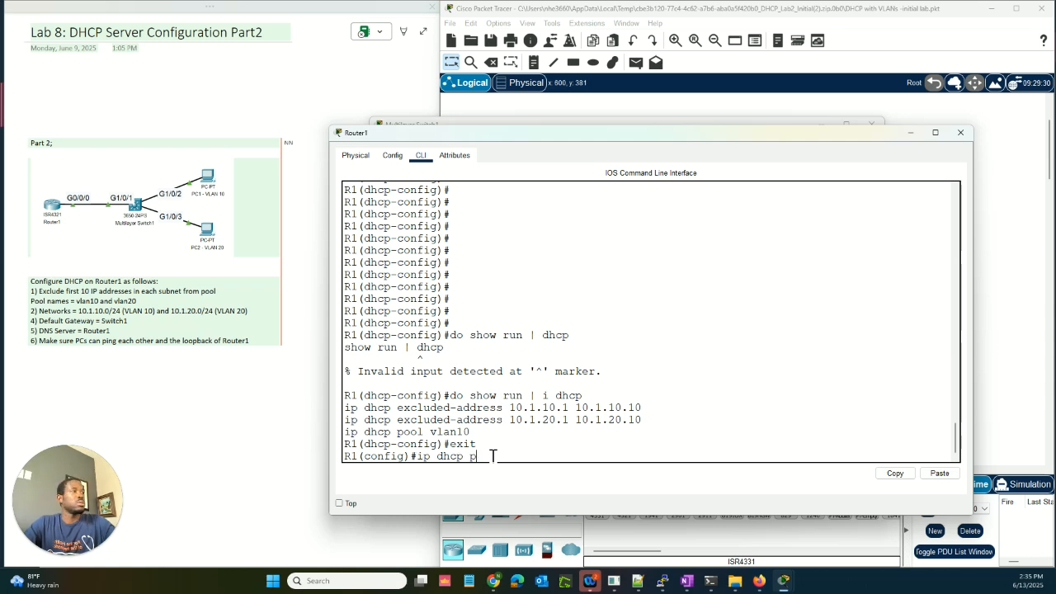
pyautogui.write('ool ')
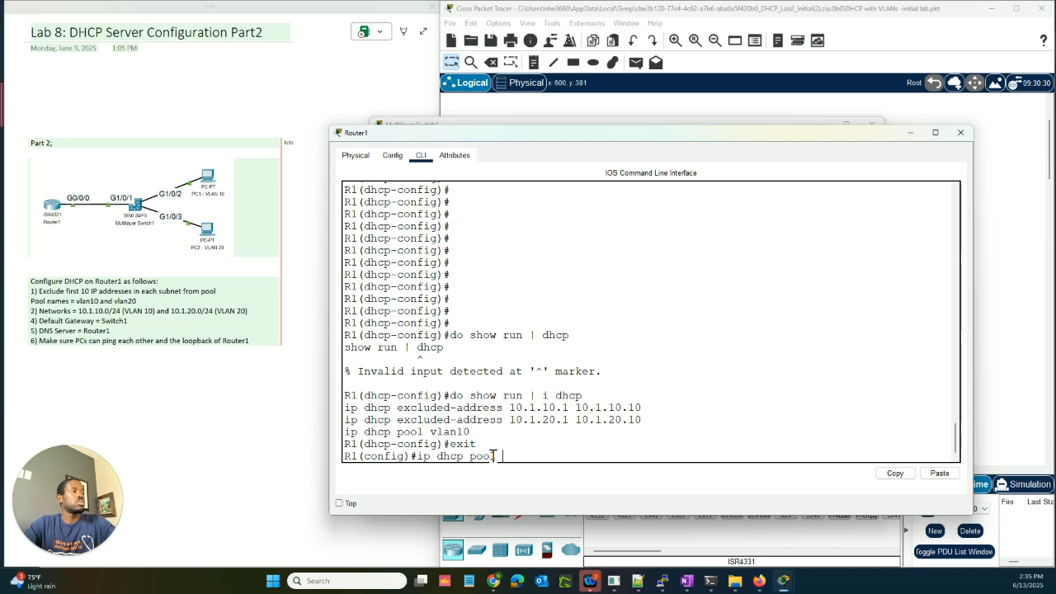
pyautogui.write('vlan20')
pyautogui.press('Return')
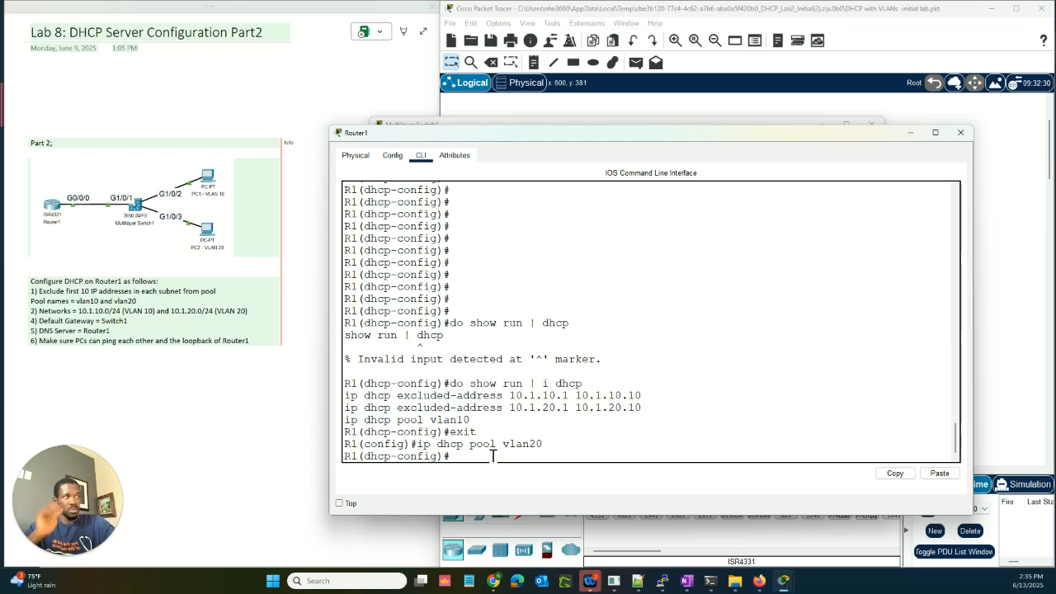
# Step: Assign network 10.1.20.0 255.255.255.0 to the vlan20 pool, then query the default-router command
pyautogui.write('network')
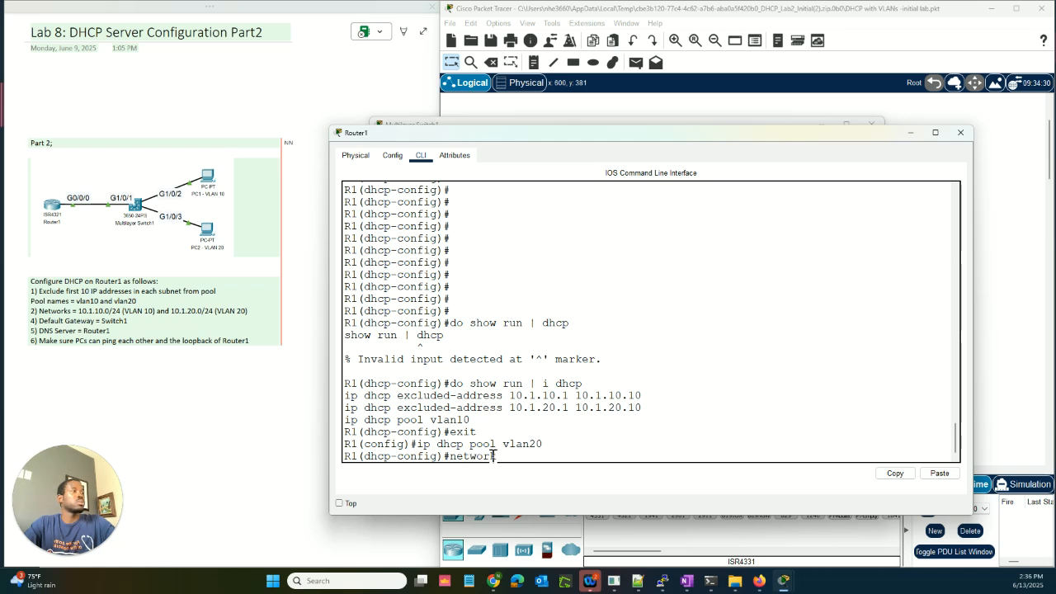
pyautogui.write(' ?')
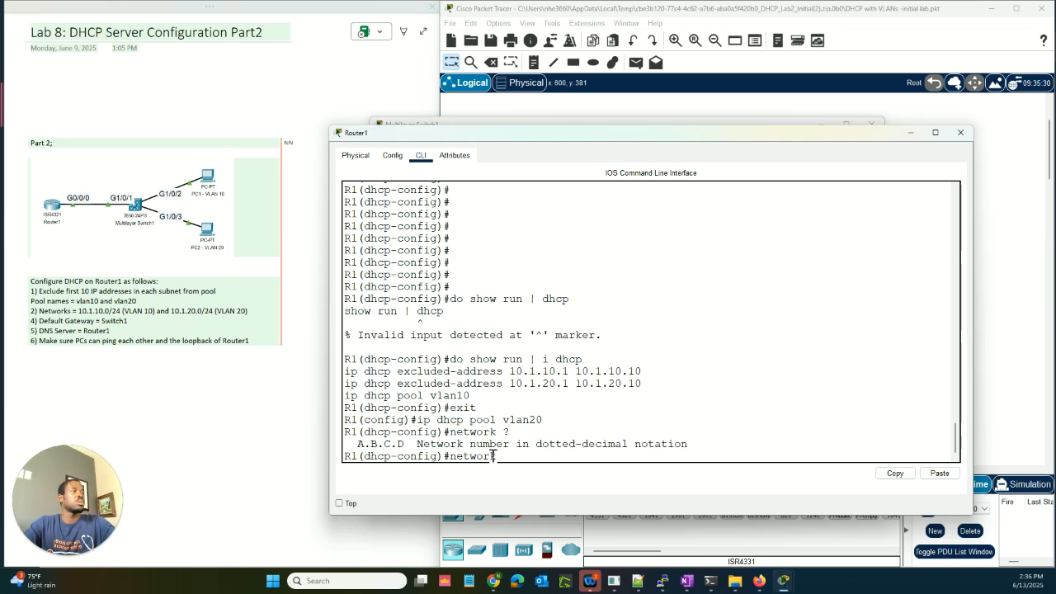
pyautogui.write('10')
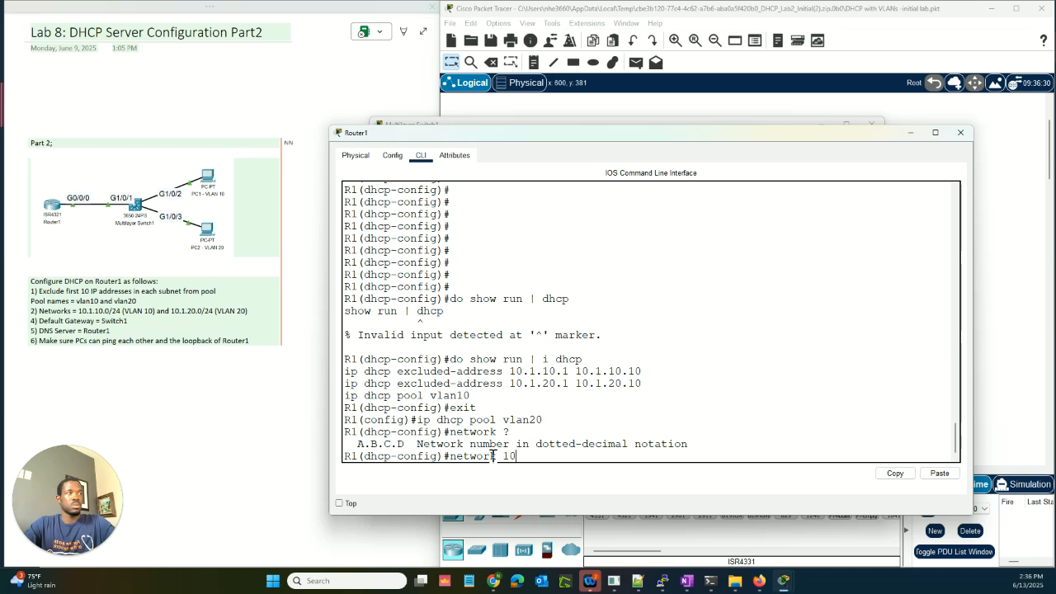
pyautogui.write('.1.20')
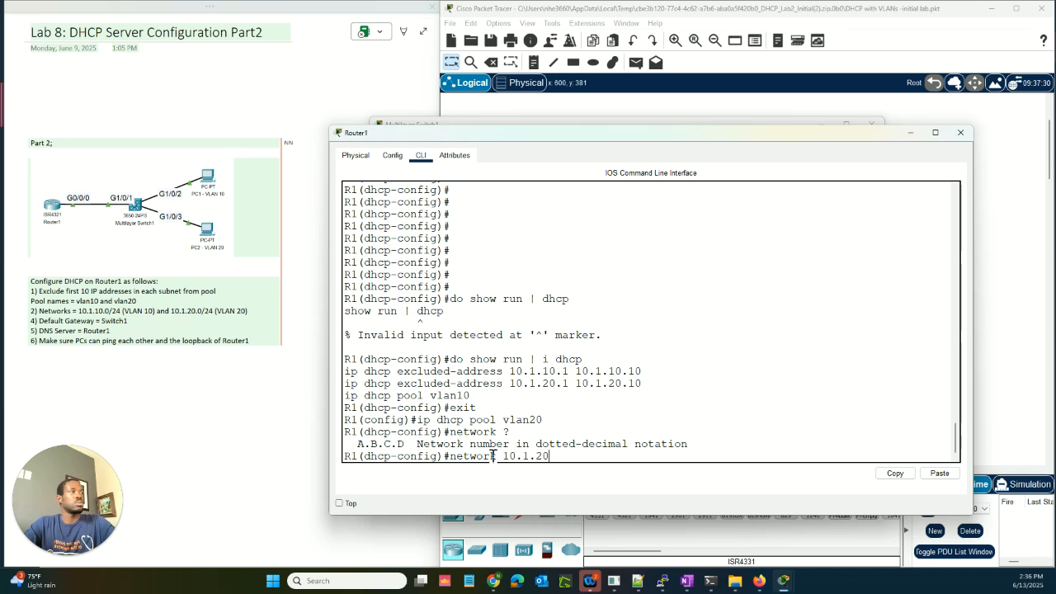
pyautogui.write('.0 25')
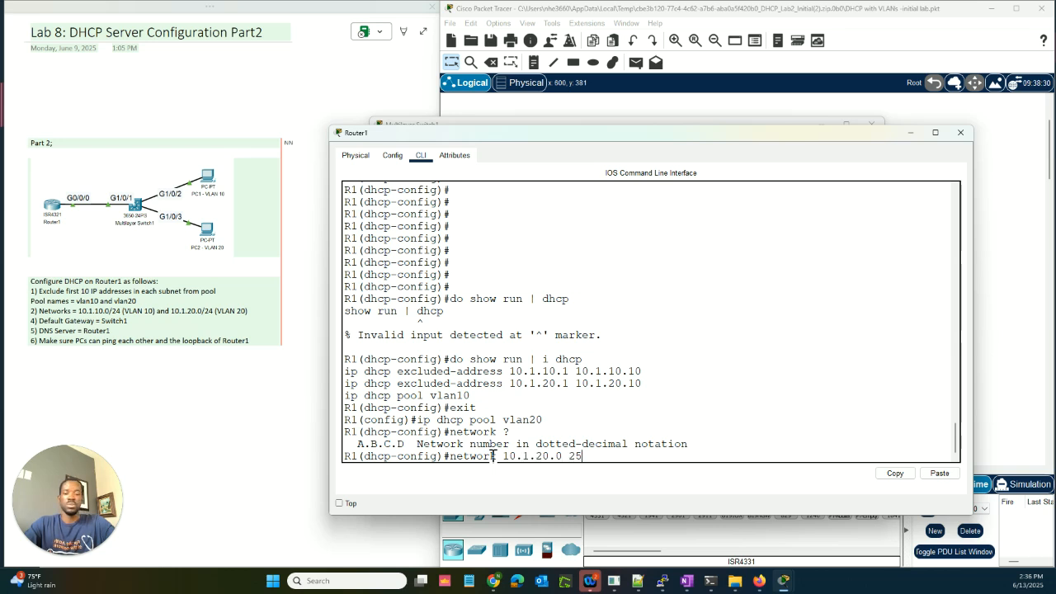
pyautogui.write('5.255.255.')
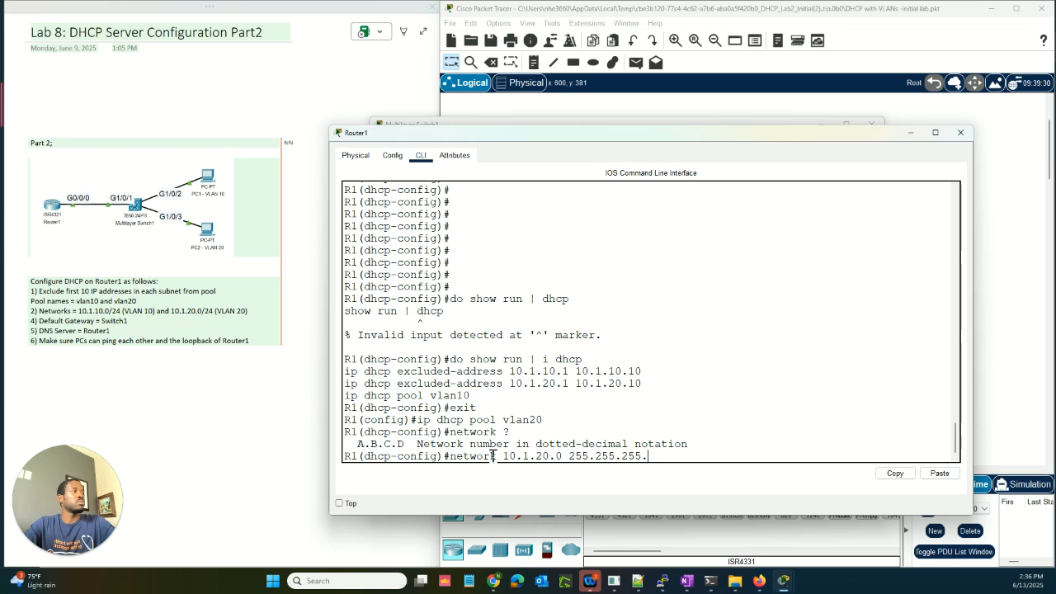
pyautogui.write('0')
pyautogui.press('Return')
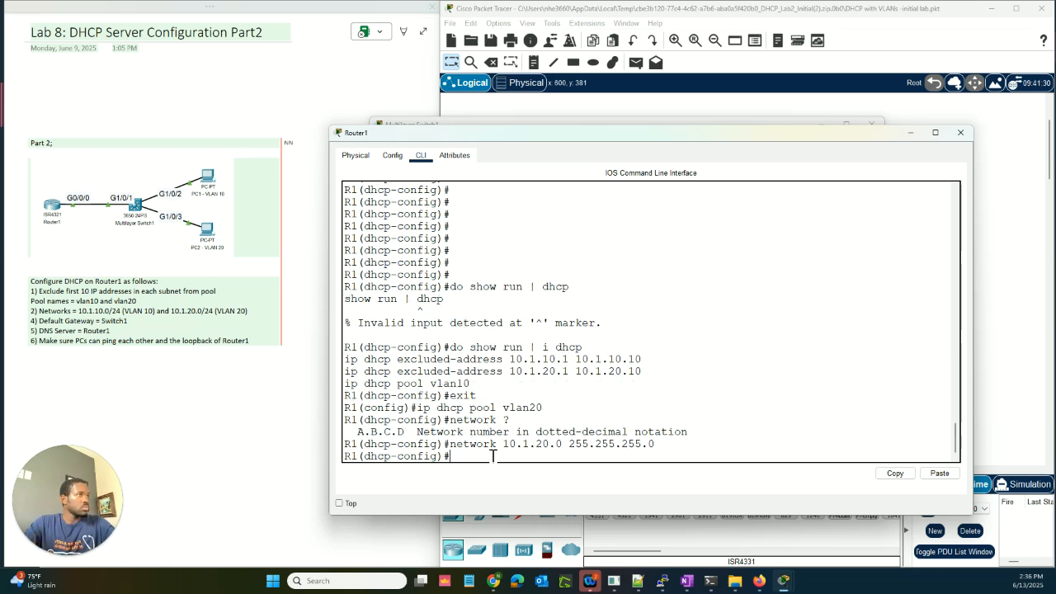
pyautogui.write('?')
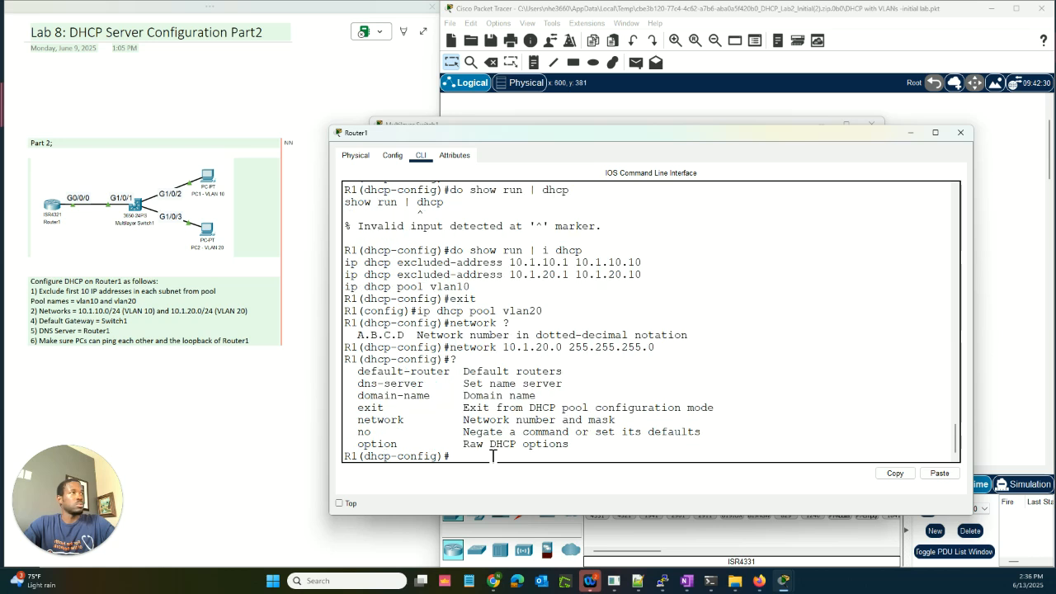
pyautogui.write('def')
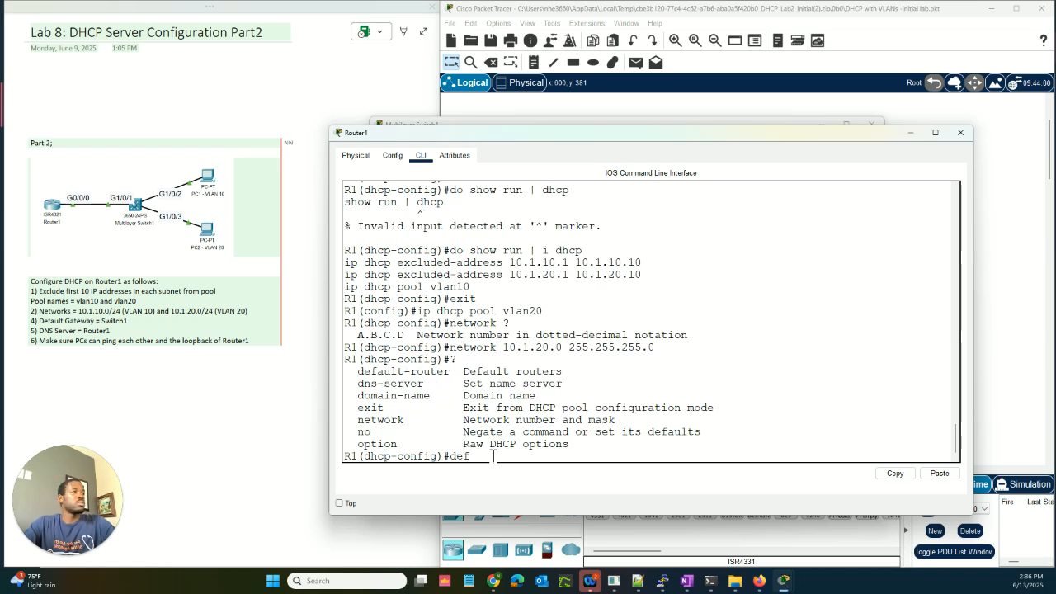
# Step: Set the vlan20 pool's default-router to 10.1.20.1, copied from Switch1's Vlan20 address
pyautogui.press('Tab')
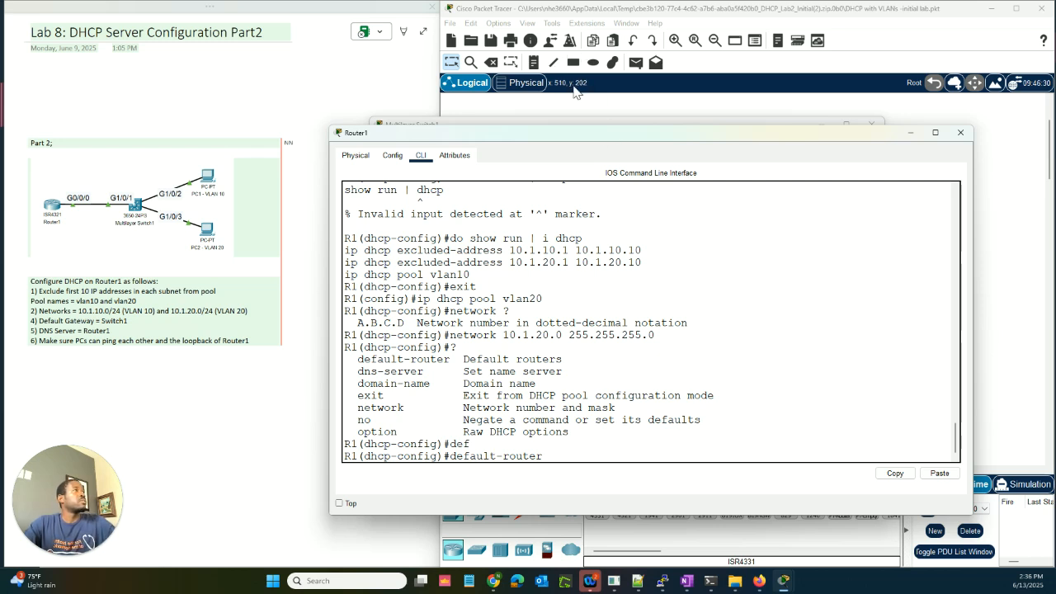
pyautogui.click(581, 123)
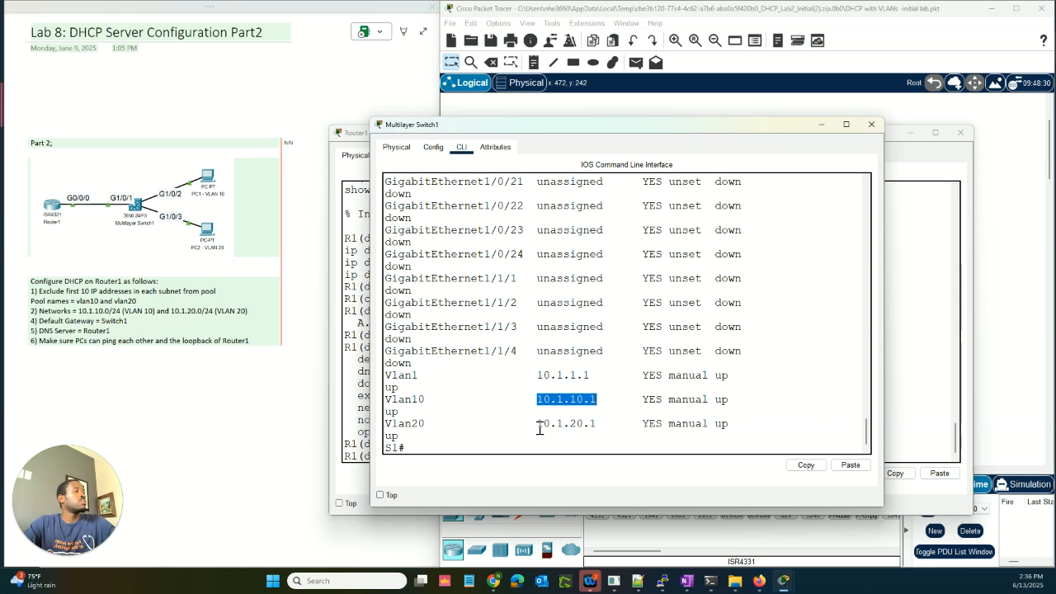
pyautogui.moveTo(538, 426); pyautogui.dragTo(600, 427)
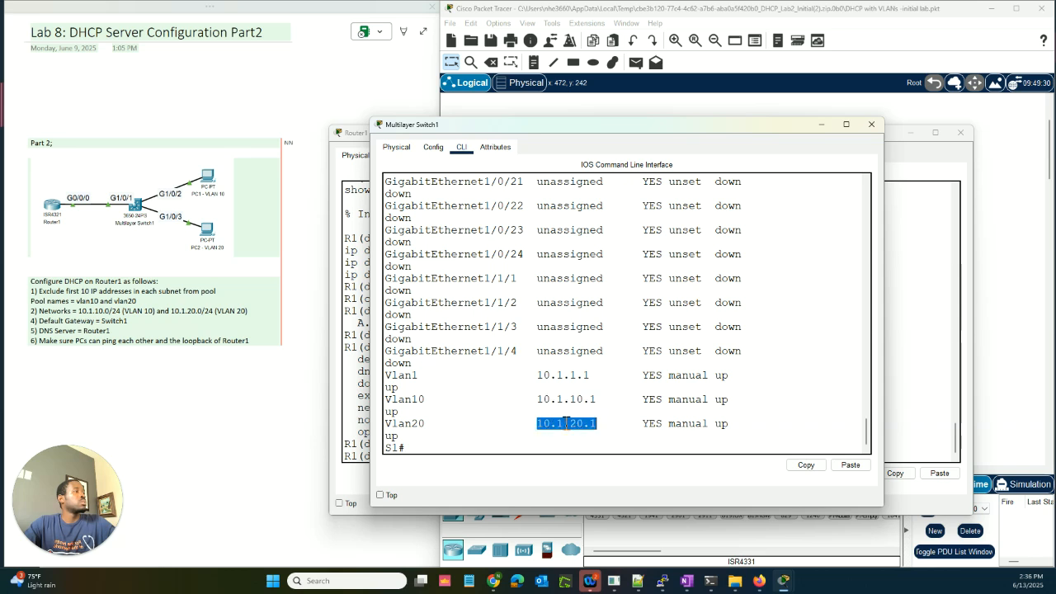
pyautogui.rightClick(567, 423)
pyautogui.click(603, 431)
pyautogui.click(355, 487)
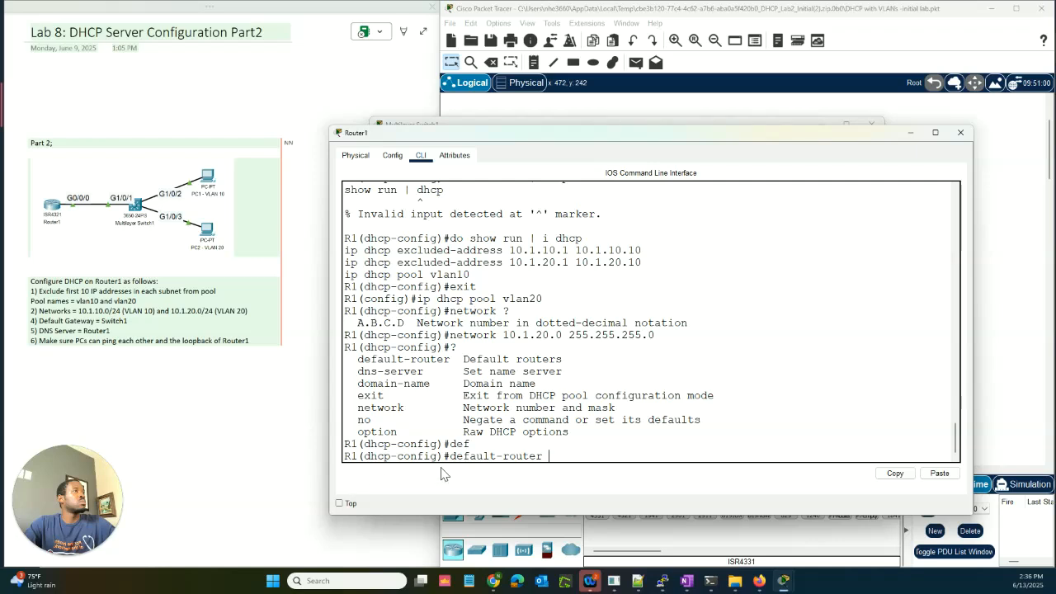
pyautogui.rightClick(557, 457)
pyautogui.click(580, 475)
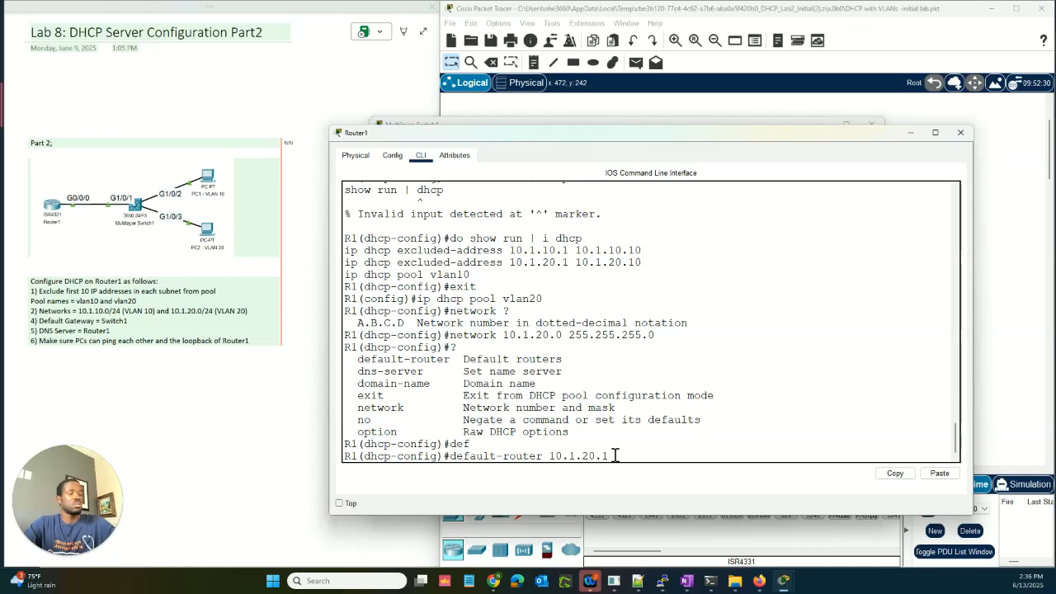
pyautogui.press('Return')
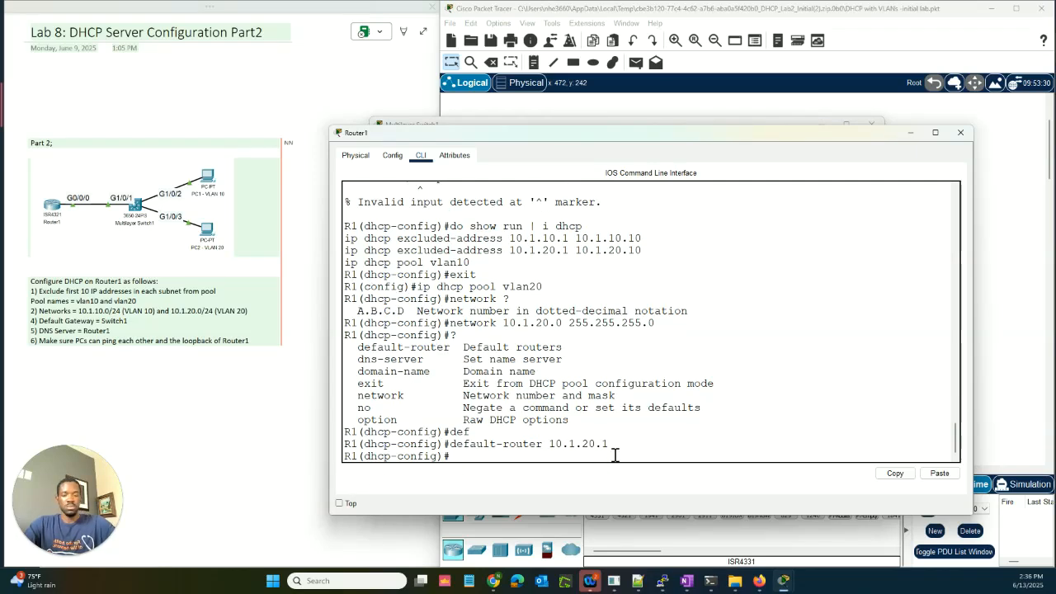
# Step: Start the dns-server command and copy 10.1.1.254 from the earlier interface listing
pyautogui.write('dns')
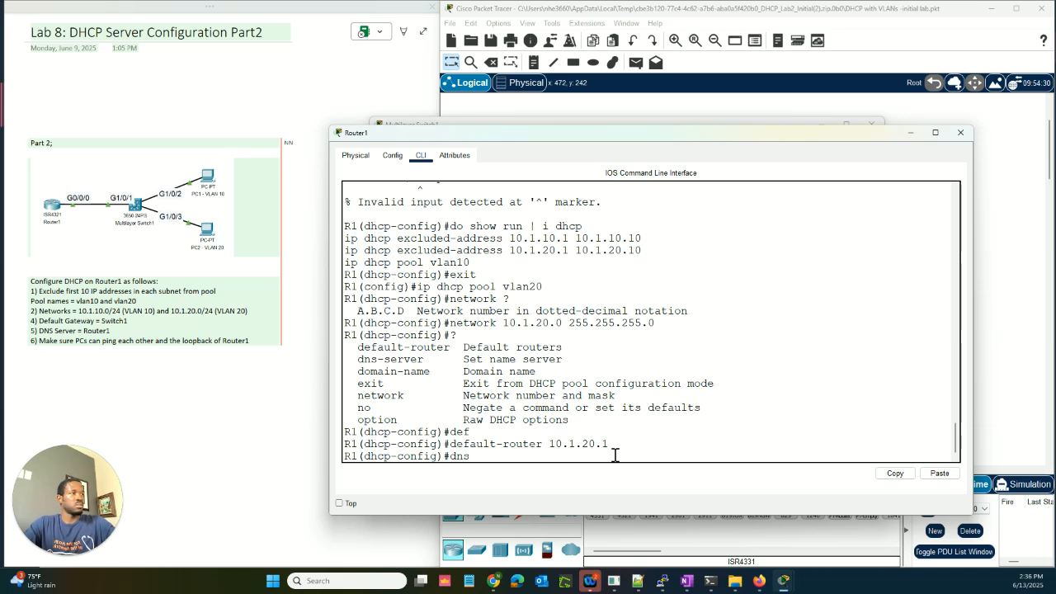
pyautogui.write('`')
pyautogui.press('Tab')
pyautogui.press('Tab')
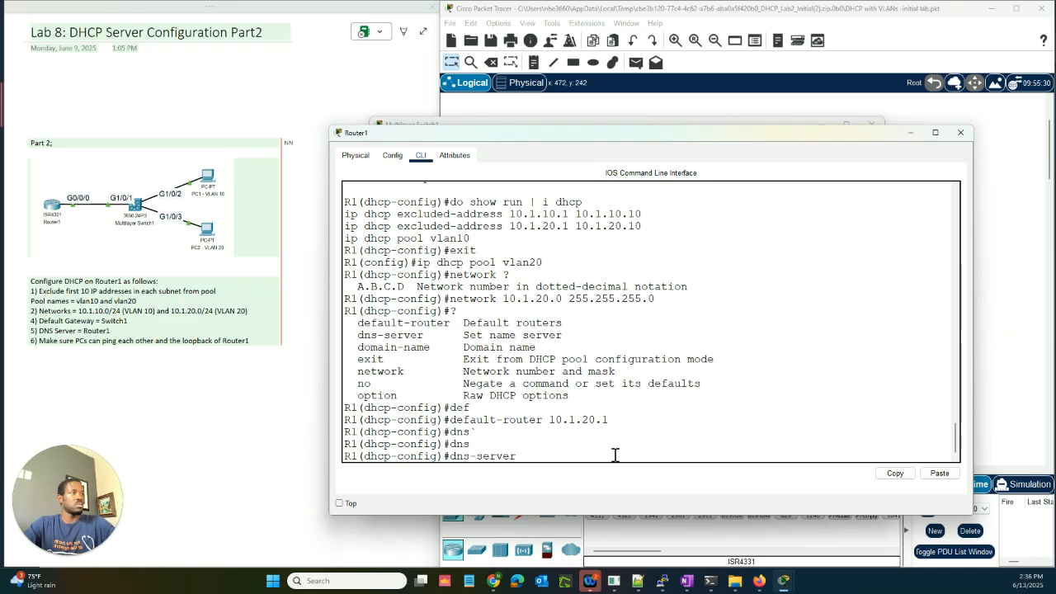
pyautogui.write('10.1')
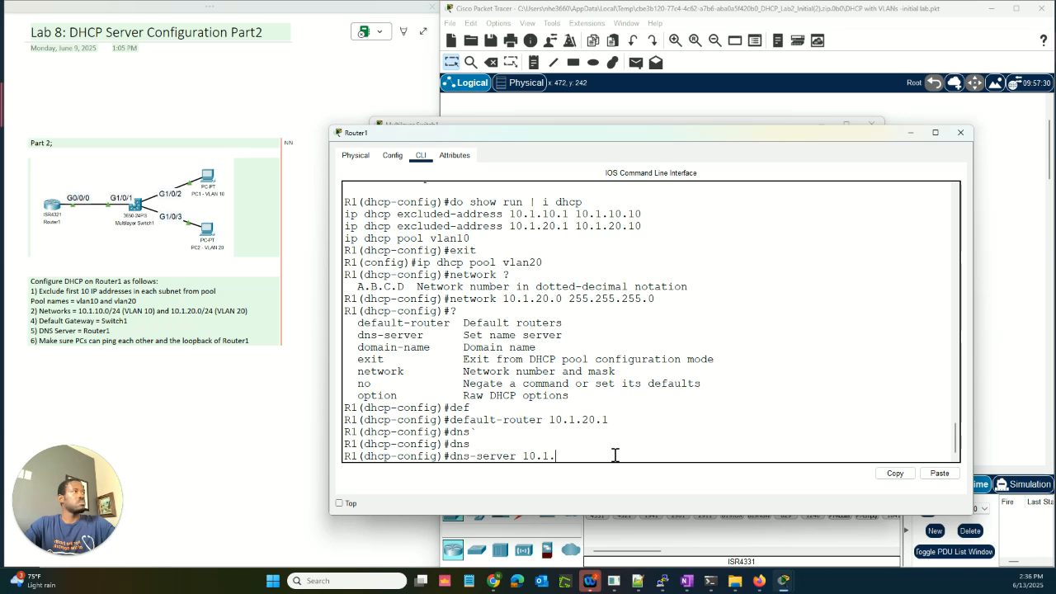
pyautogui.write('.')
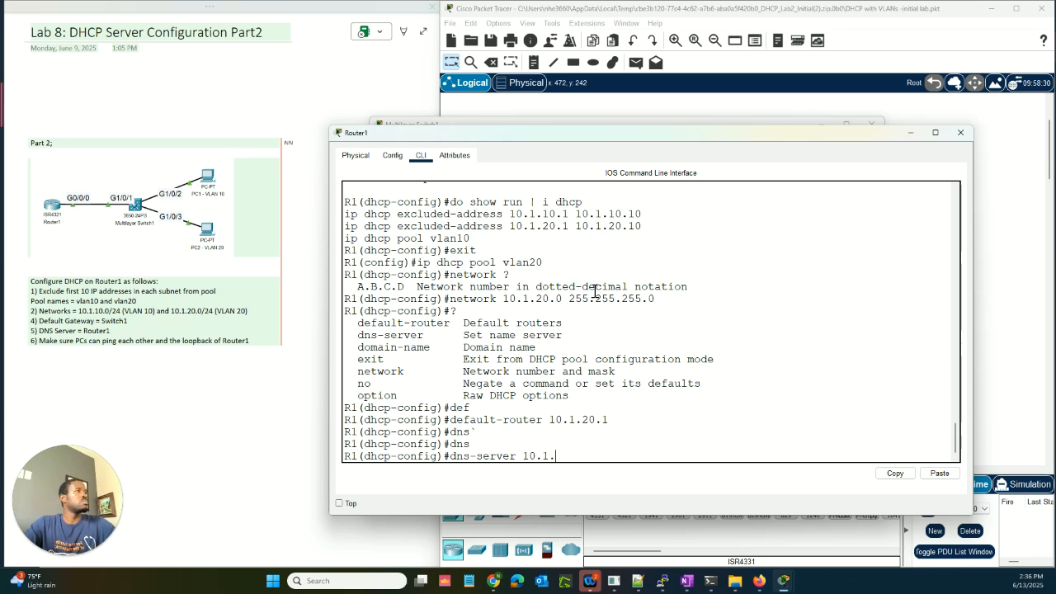
pyautogui.scroll(4, 594, 291)
pyautogui.scroll(-4, 594, 290)
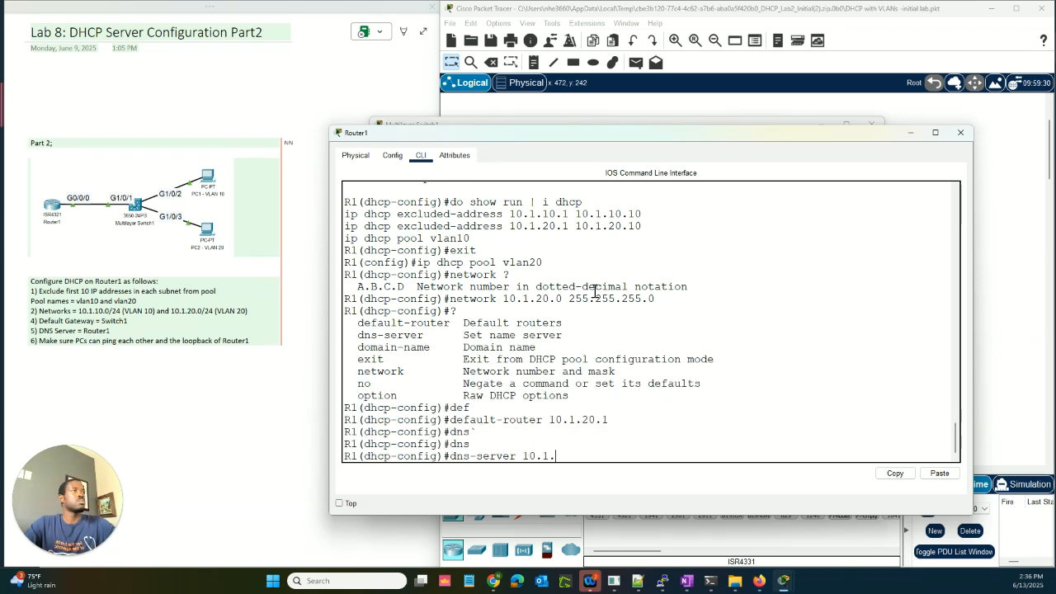
pyautogui.scroll(8, 594, 291)
pyautogui.scroll(10, 594, 290)
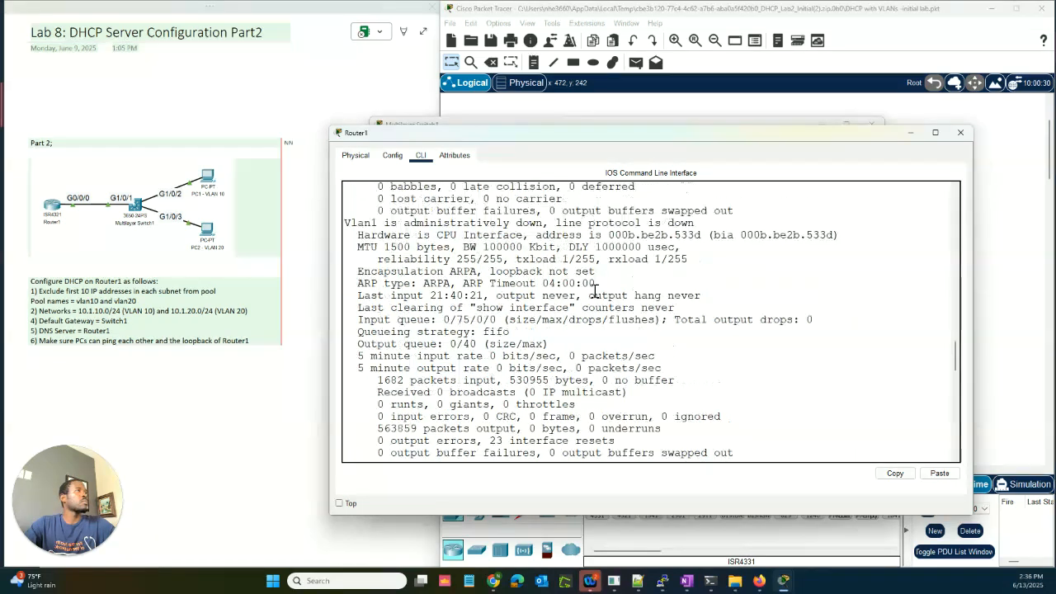
pyautogui.scroll(10, 595, 291)
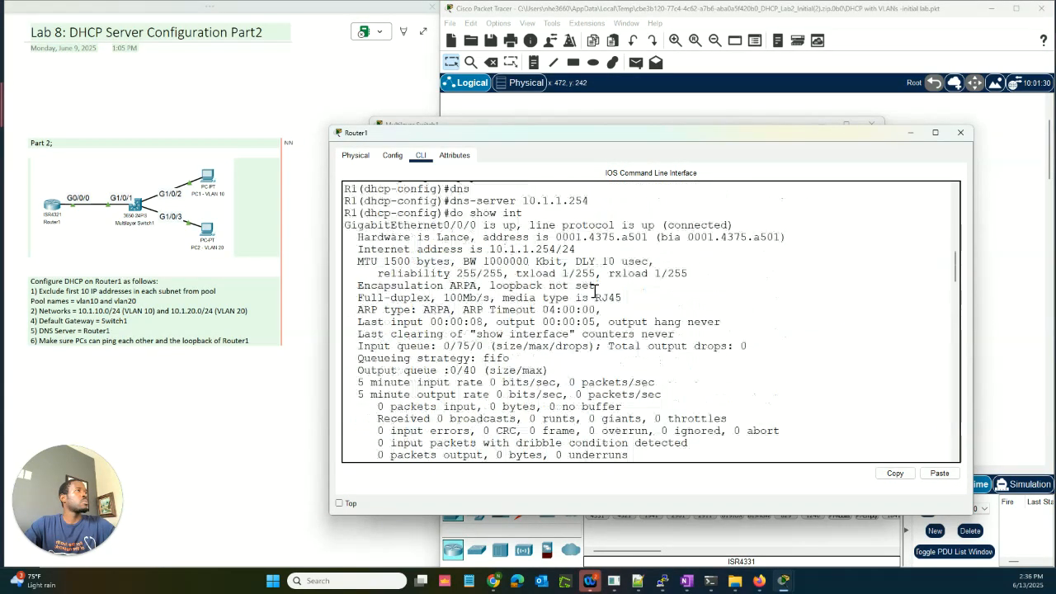
pyautogui.scroll(-4, 594, 290)
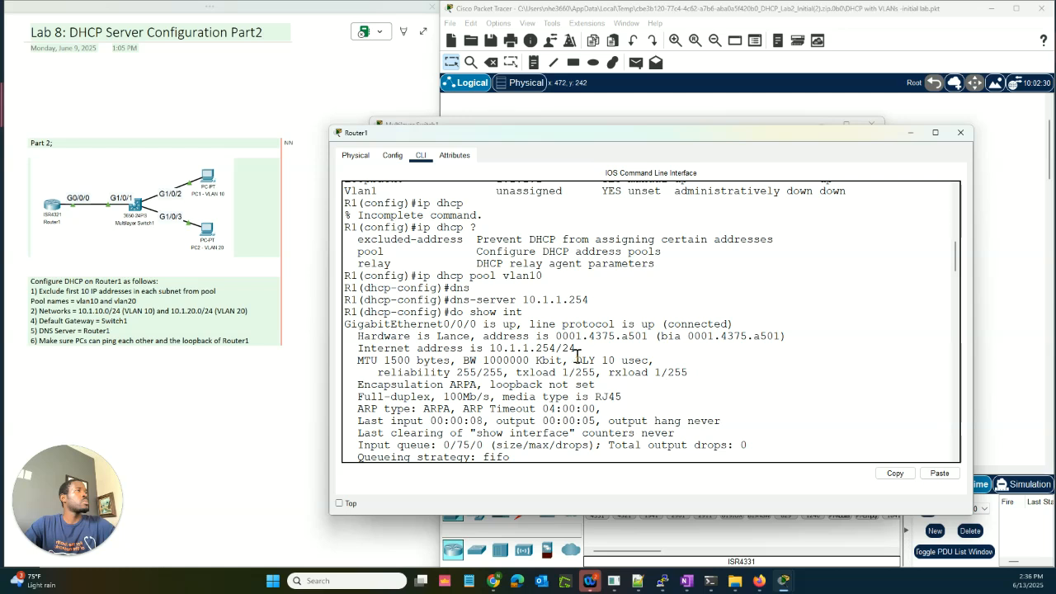
pyautogui.scroll(5, 618, 322)
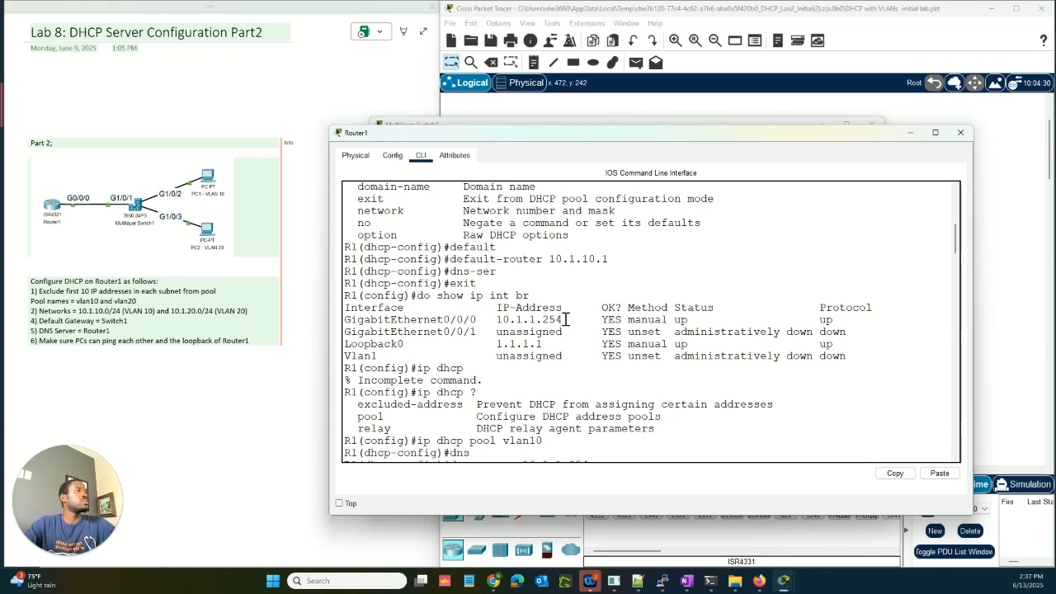
pyautogui.moveTo(566, 319); pyautogui.dragTo(496, 319)
pyautogui.hotkey('ctrl', 'c')
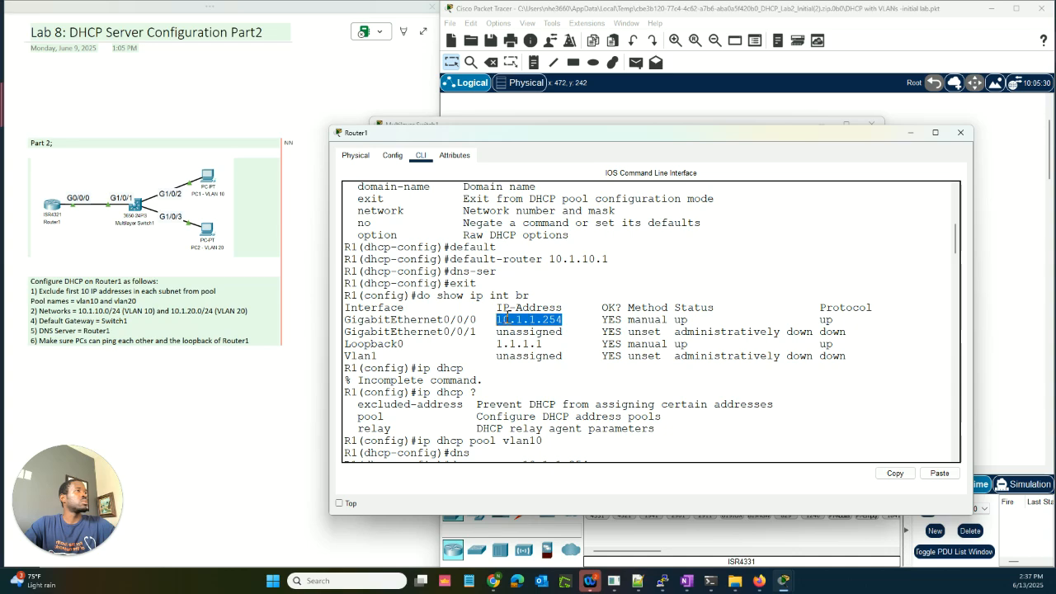
pyautogui.rightClick(516, 323)
pyautogui.click(528, 324)
# Step: Enter 10.1.1.254 as the vlan20 pool's DNS server and list the pool options
pyautogui.scroll(-20, 421, 347)
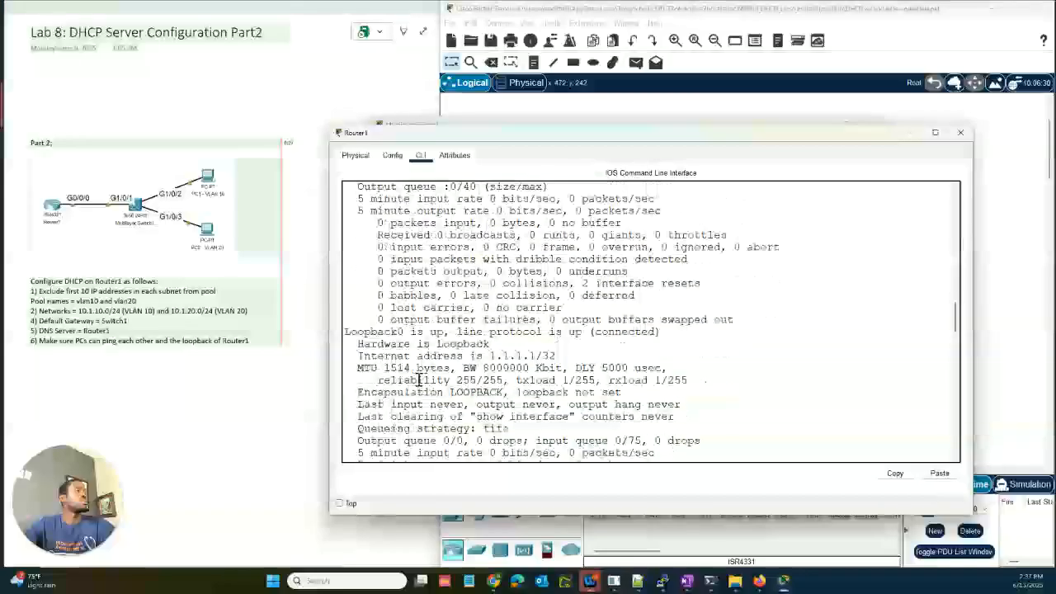
pyautogui.scroll(-15, 421, 347)
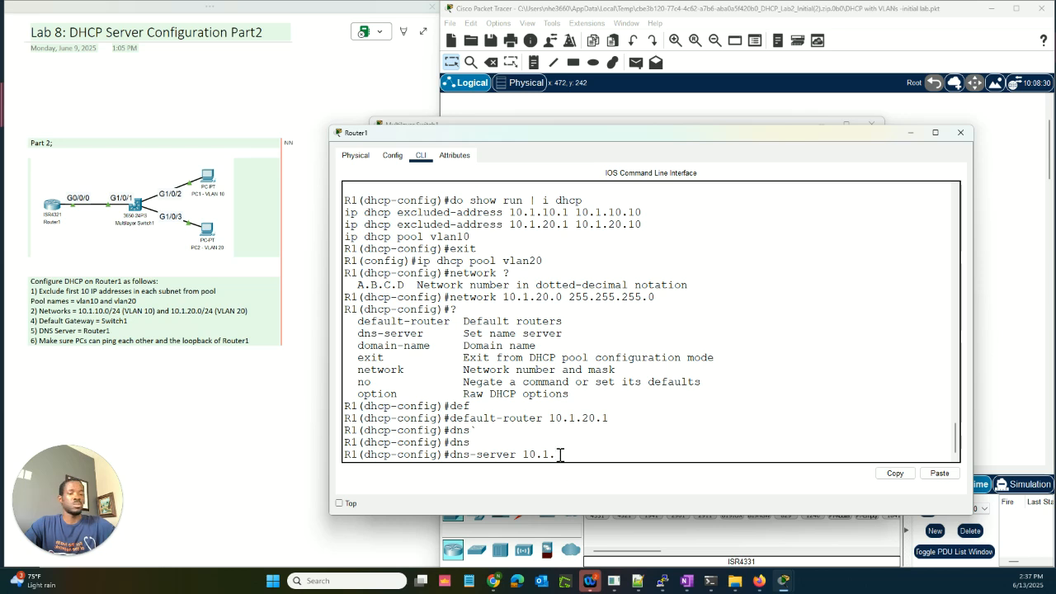
pyautogui.press('BackSpace')
pyautogui.press('BackSpace')
pyautogui.press('BackSpace')
pyautogui.press('BackSpace')
pyautogui.press('BackSpace')
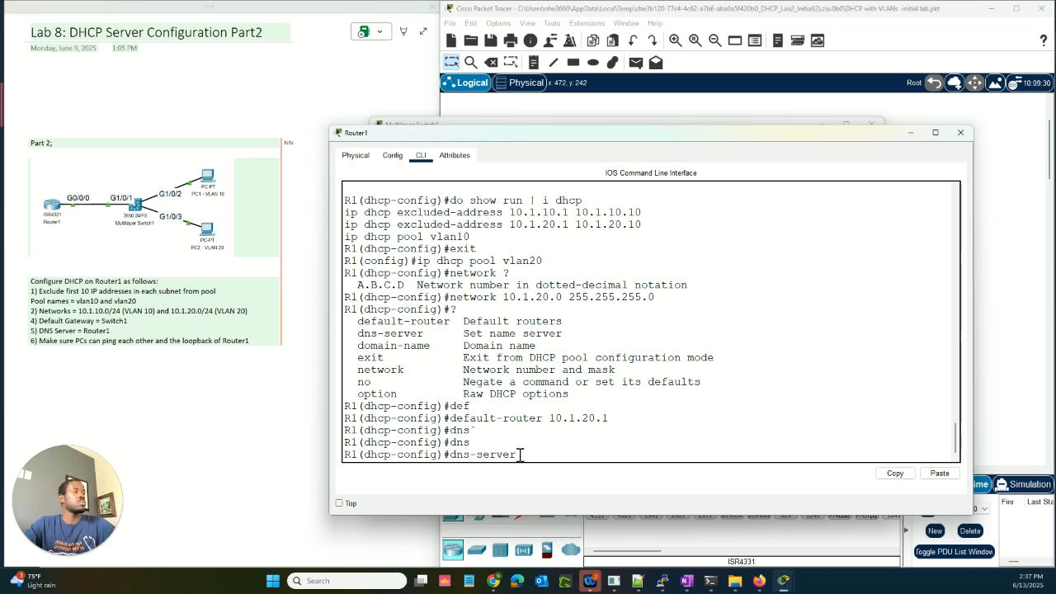
pyautogui.rightClick(527, 454)
pyautogui.click(546, 474)
pyautogui.press('Return')
pyautogui.press('Return')
pyautogui.press('Return')
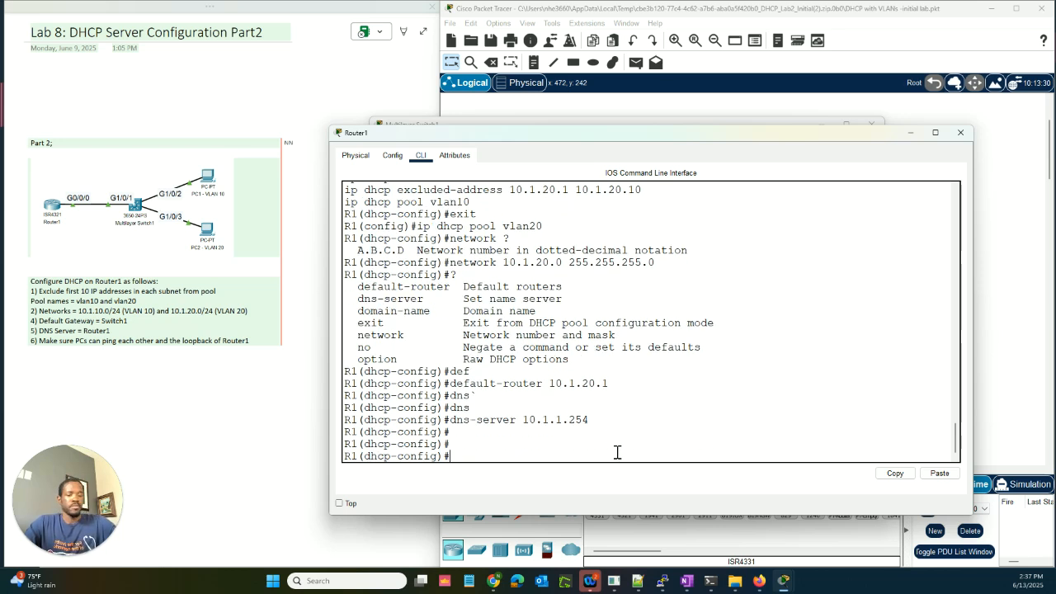
pyautogui.write('?')
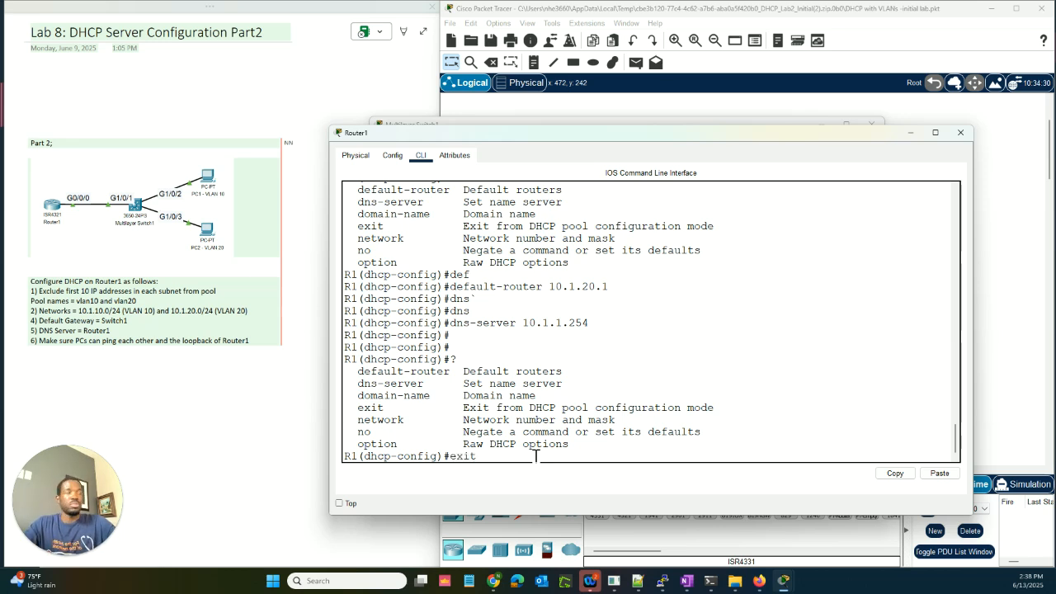
# Step: Exit Router1 back to the R1# prompt and switch to Multilayer Switch1's command line
pyautogui.press('Return')
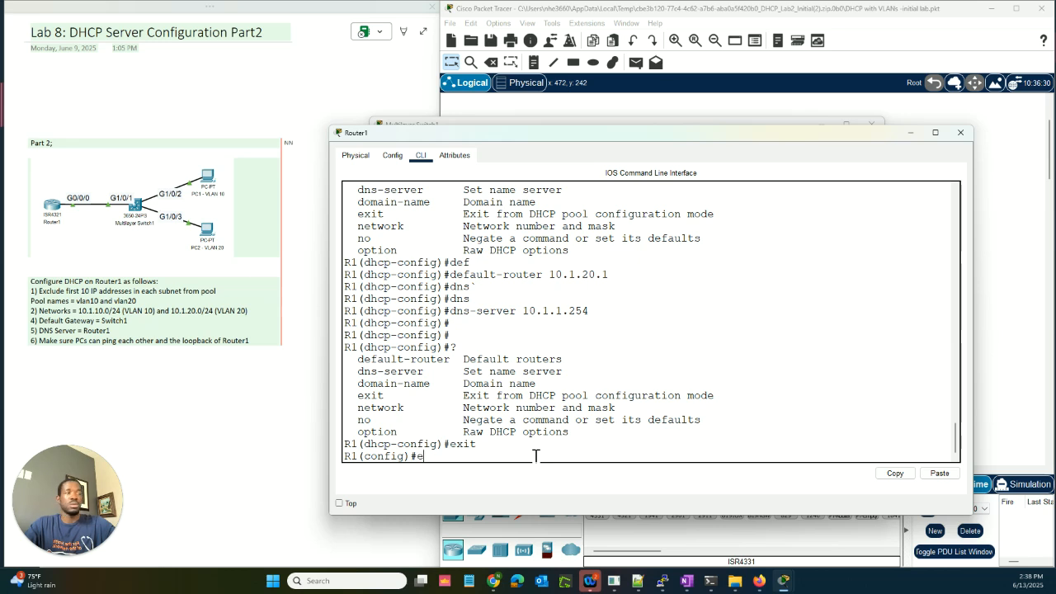
pyautogui.write('exit')
pyautogui.press('Return')
pyautogui.press('Return')
pyautogui.press('Return')
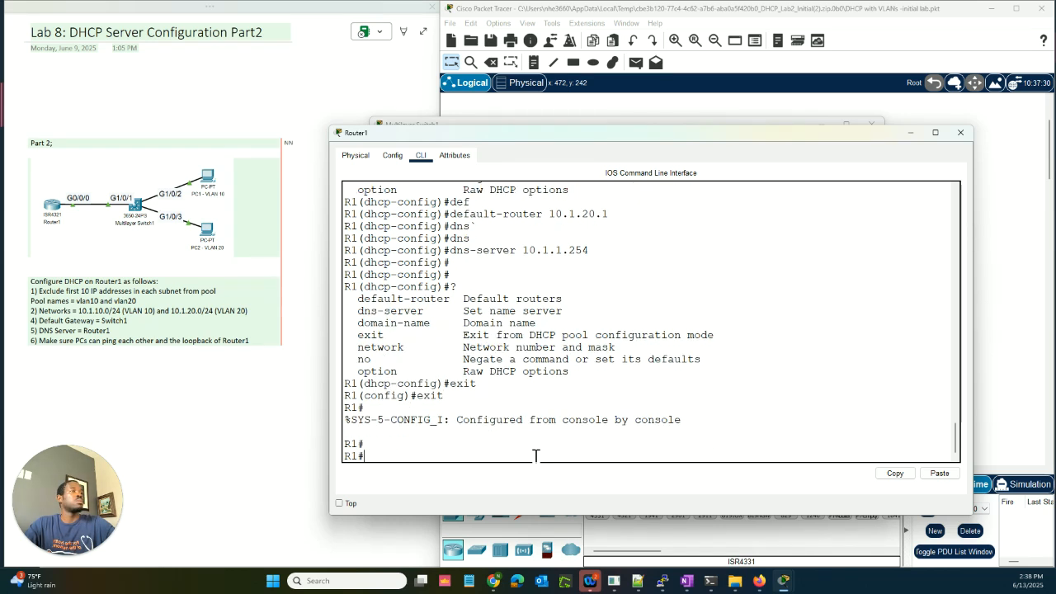
pyautogui.click(546, 122)
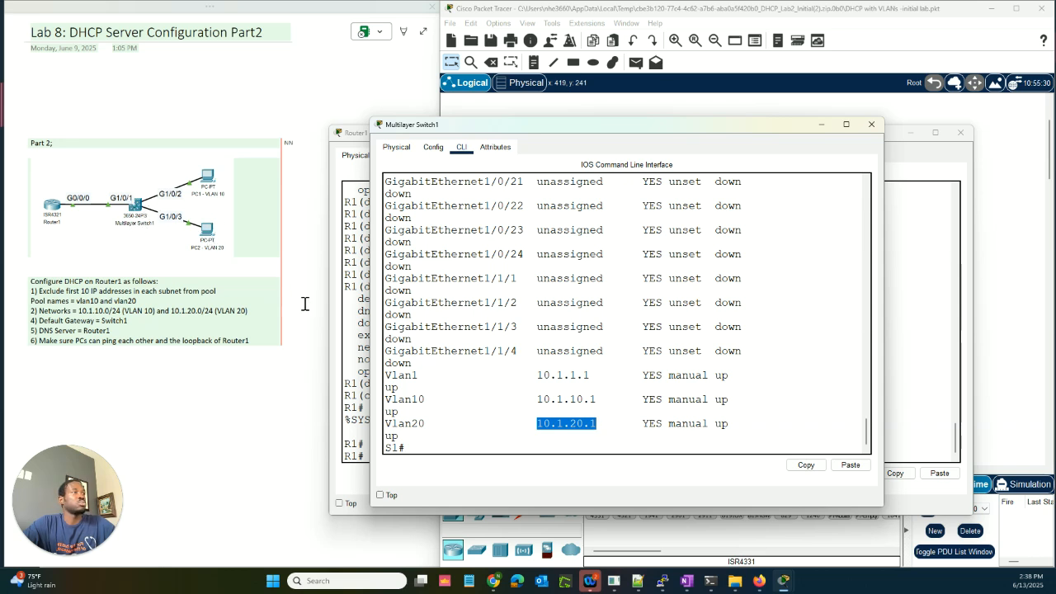
# Step: Enter Switch1's global configuration mode with conf t and browse the available commands
pyautogui.click(451, 450)
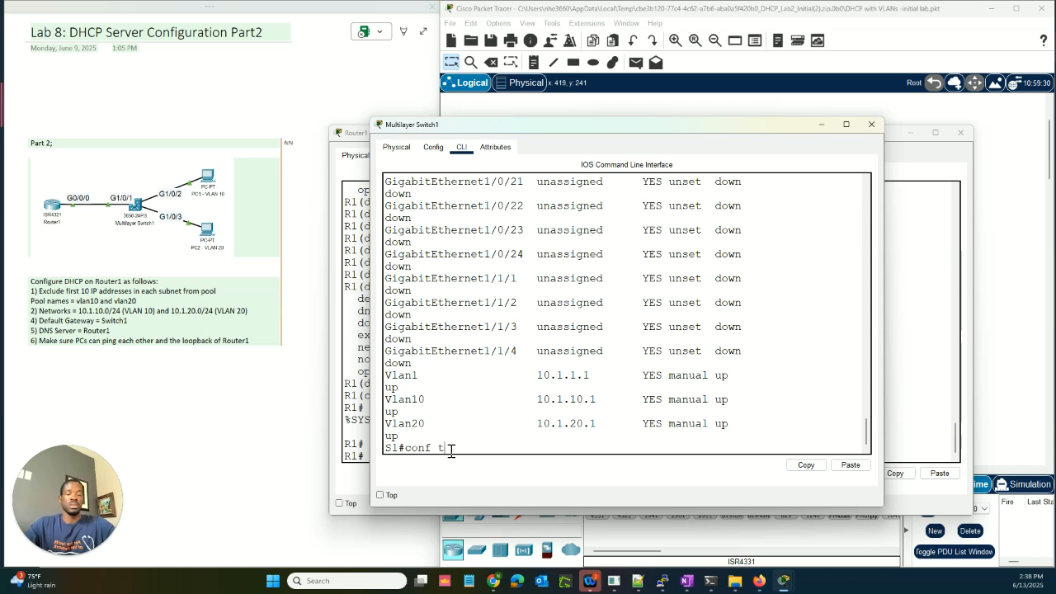
pyautogui.write('conf t')
pyautogui.press('Return')
pyautogui.press('Return')
pyautogui.write('?')
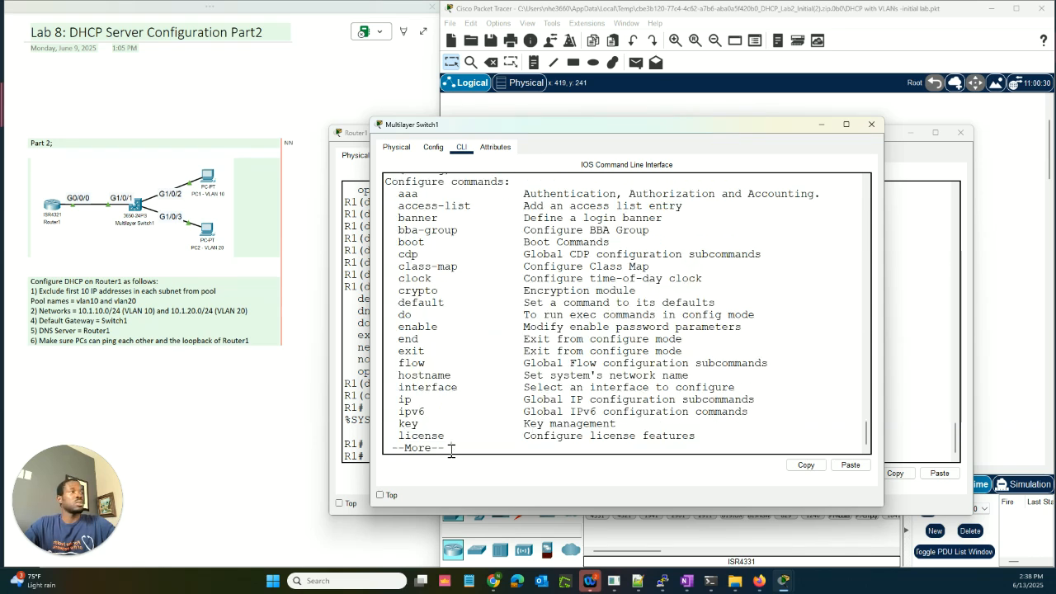
pyautogui.press('space')
pyautogui.press('space')
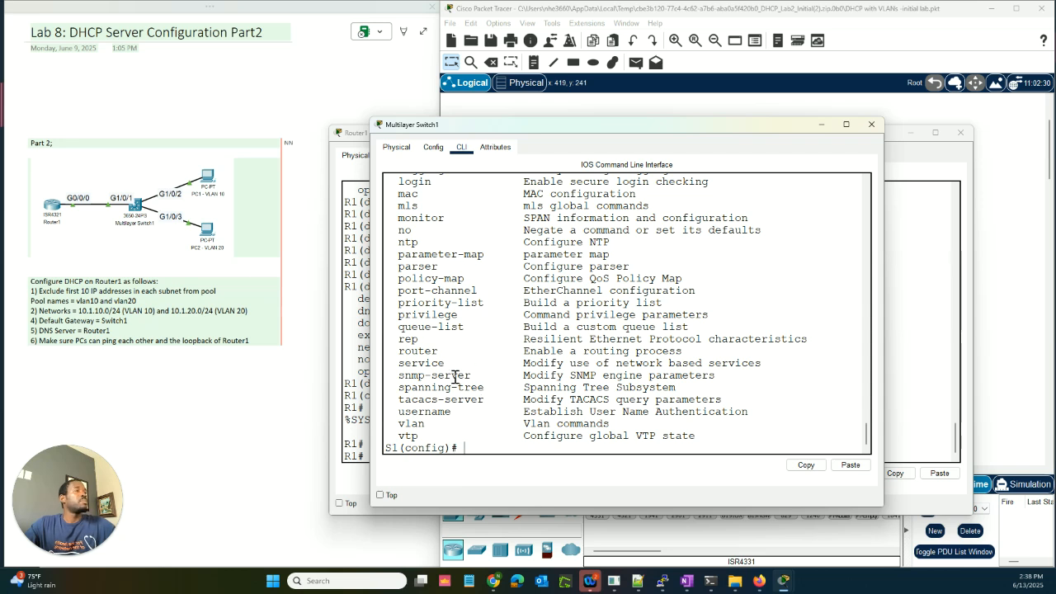
pyautogui.scroll(4, 417, 283)
pyautogui.scroll(1, 417, 283)
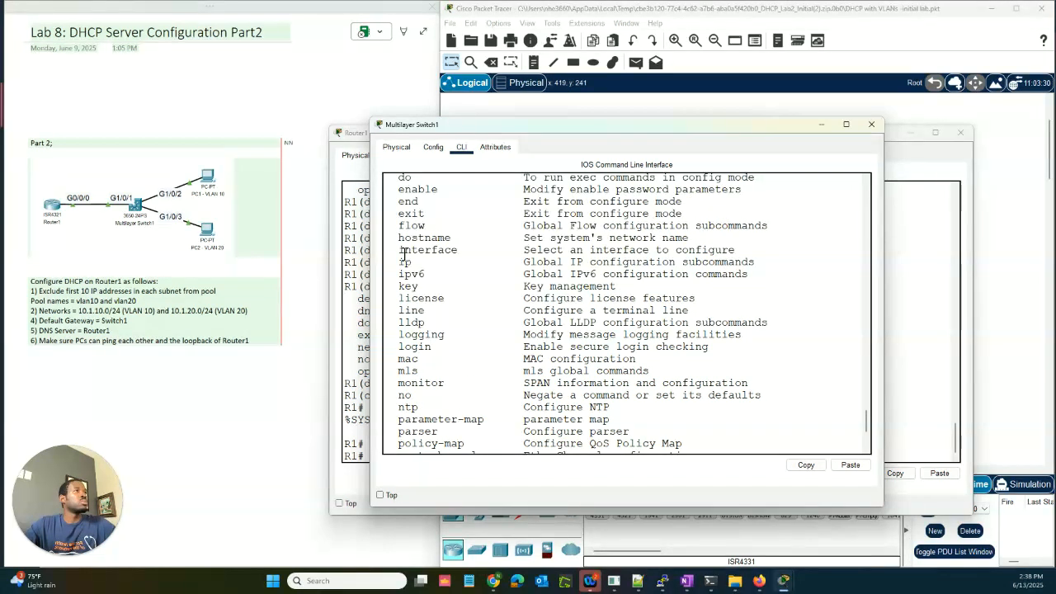
pyautogui.scroll(-5, 409, 261)
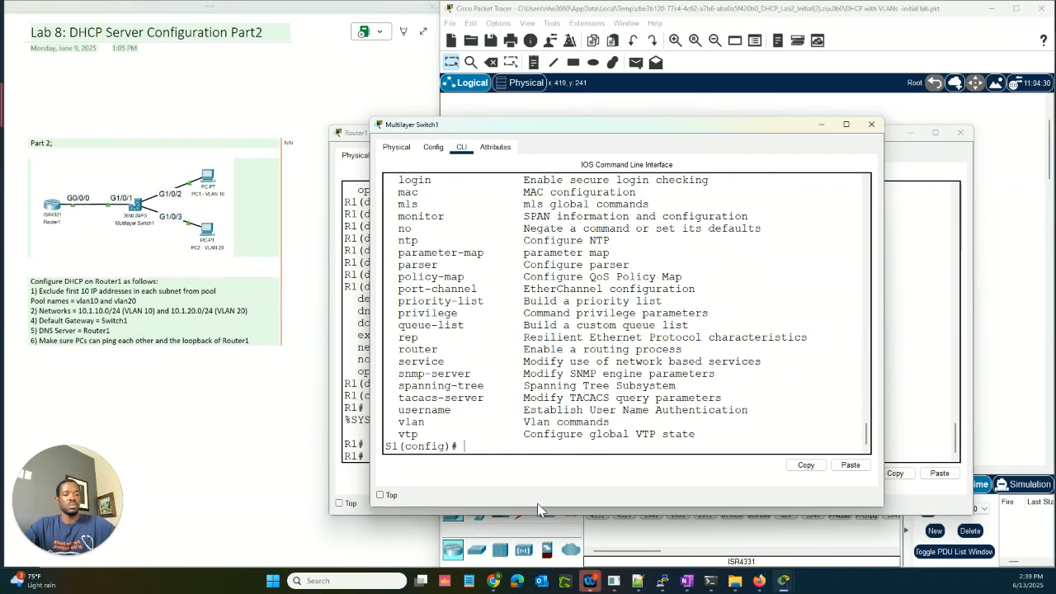
# Step: Enable 'ip routing' on Multilayer Switch1
pyautogui.write('ip')
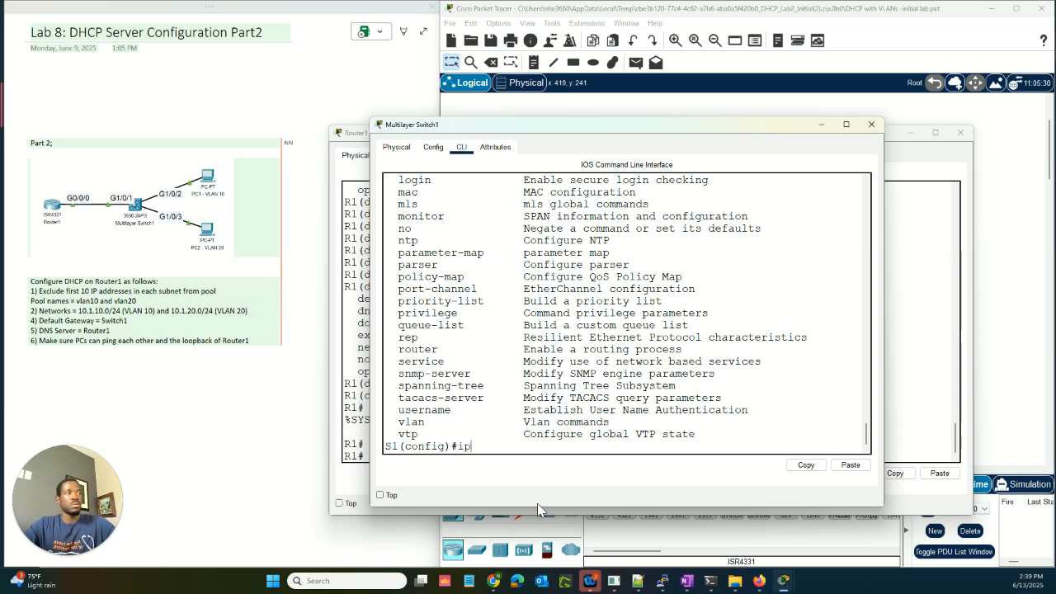
pyautogui.write(' ?')
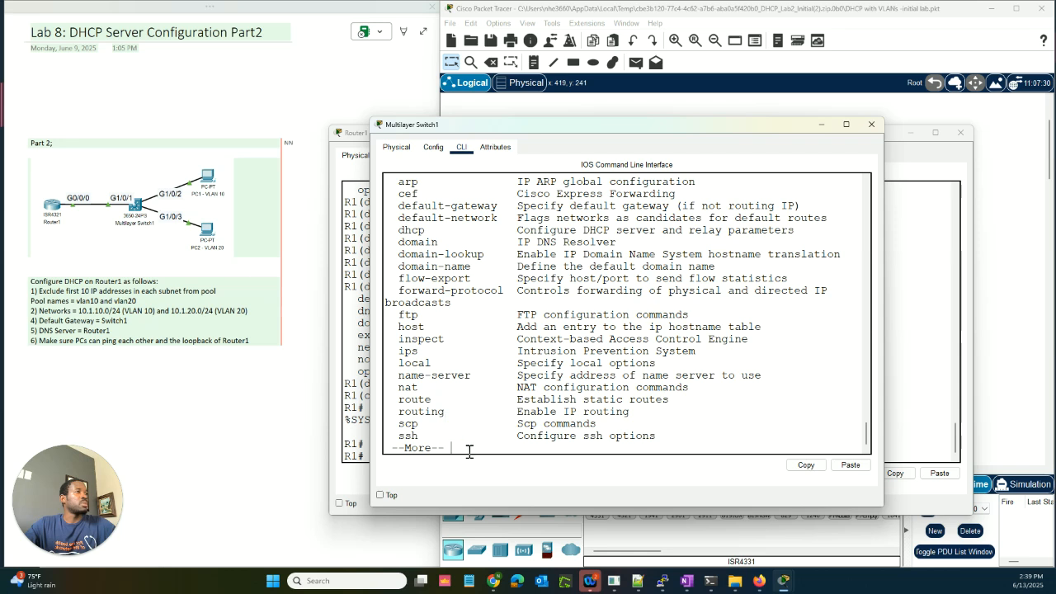
pyautogui.press('Return')
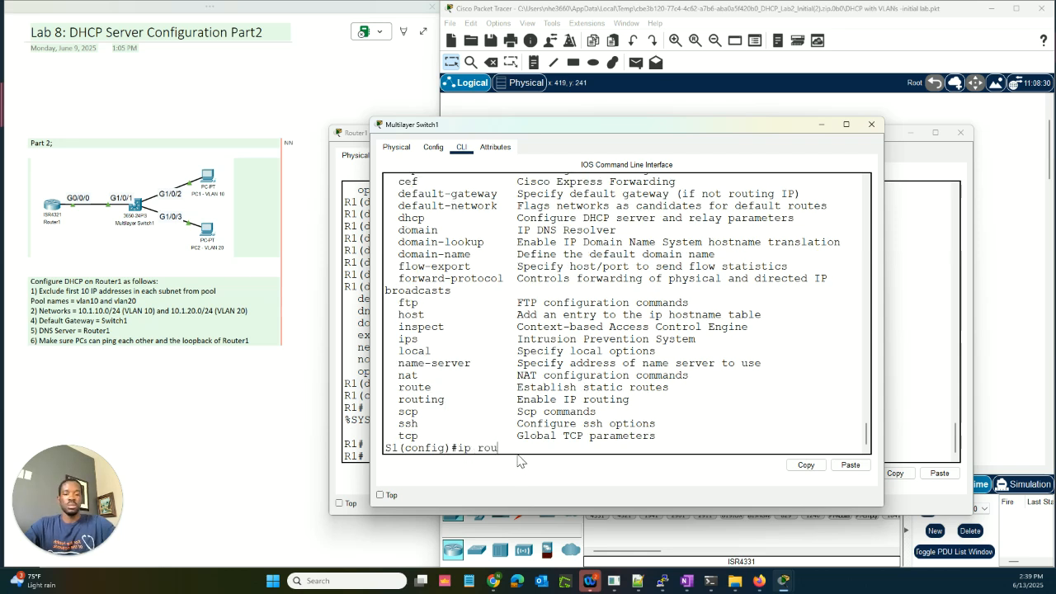
pyautogui.press('Return')
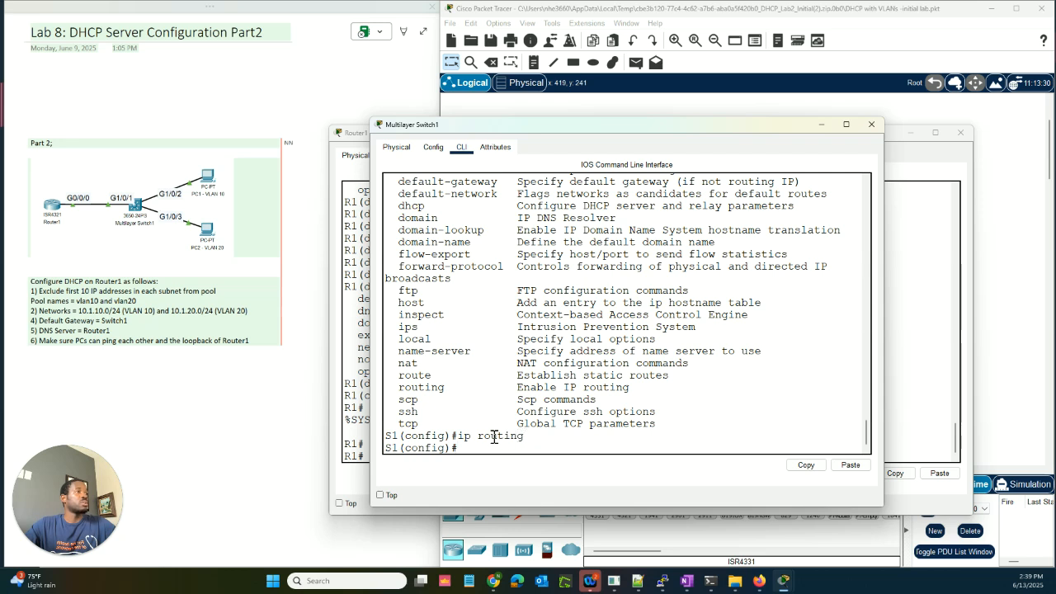
pyautogui.moveTo(524, 437); pyautogui.dragTo(463, 437)
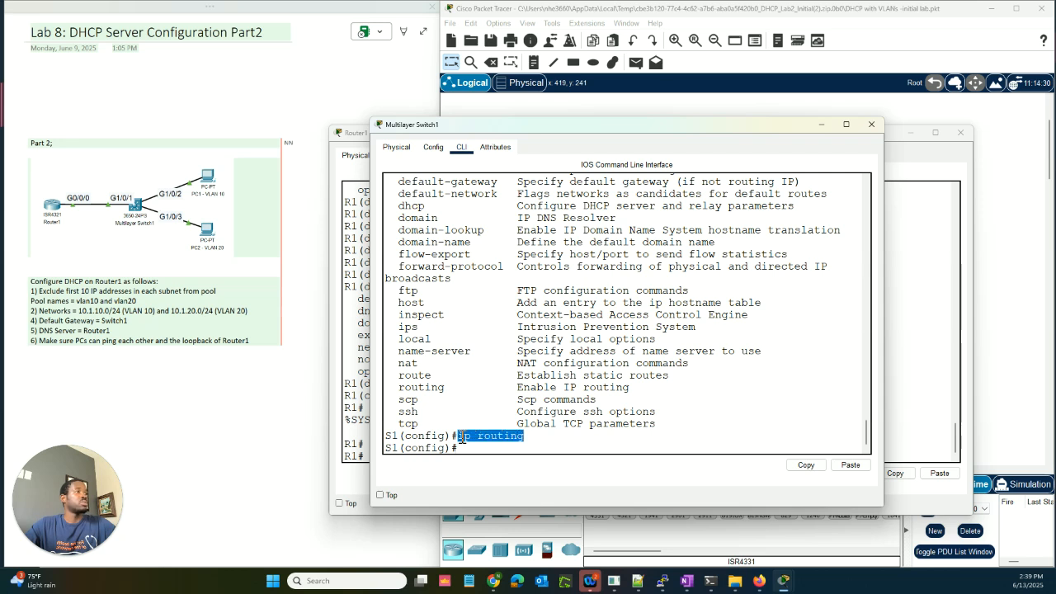
pyautogui.click(480, 448)
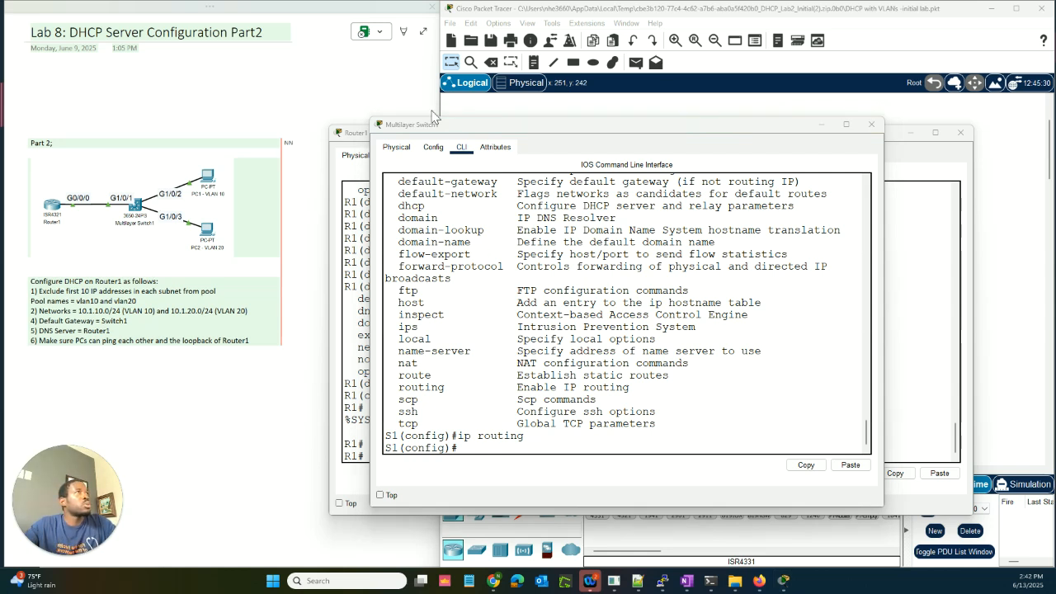
# Step: Move the switch window aside and bring up a fresh Router1 command line session
pyautogui.moveTo(438, 124); pyautogui.dragTo(576, 143)
pyautogui.click(470, 132)
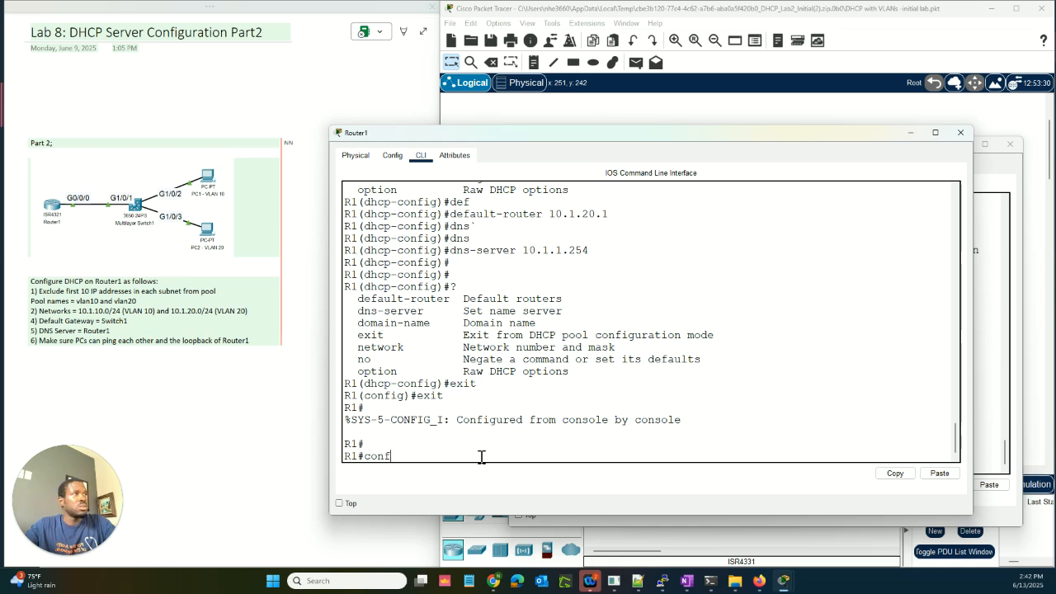
pyautogui.write('t')
pyautogui.press('Return')
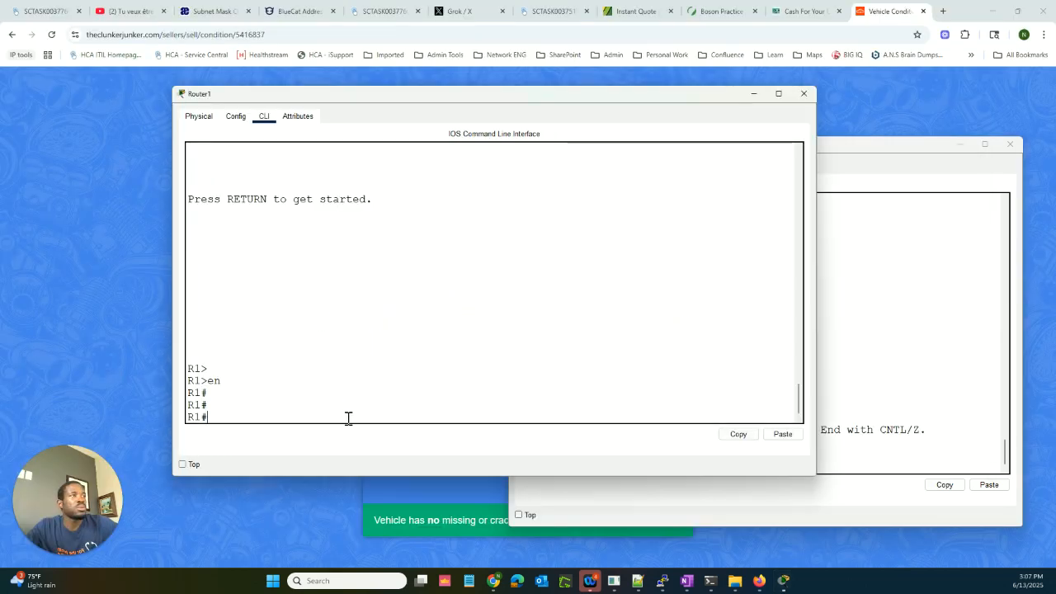
# Step: Show Router1's routing table, noting no gateway of last resort, then type conf t
pyautogui.write('show i')
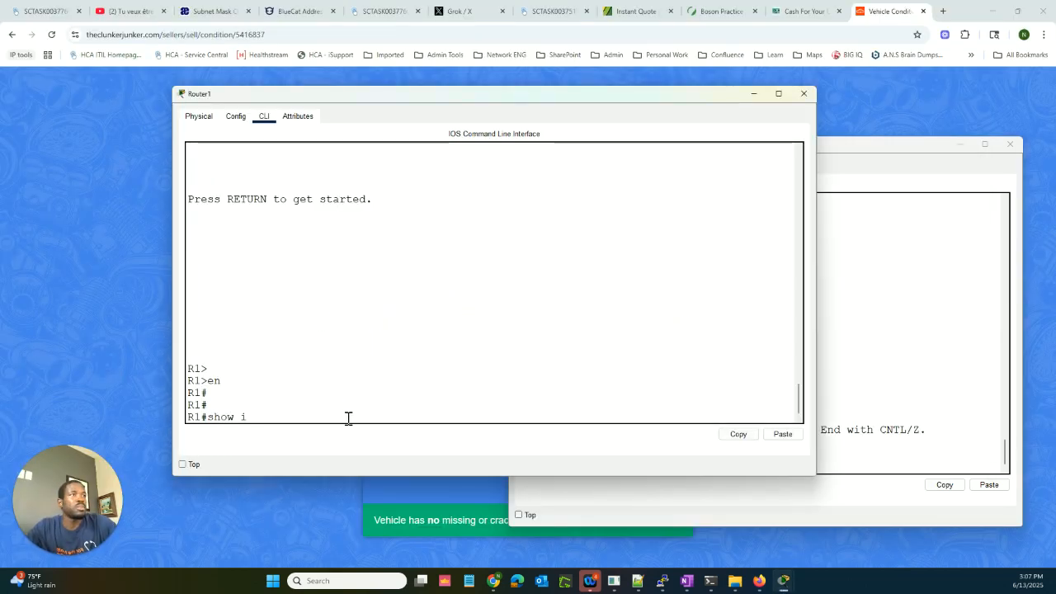
pyautogui.write('p route')
pyautogui.press('Return')
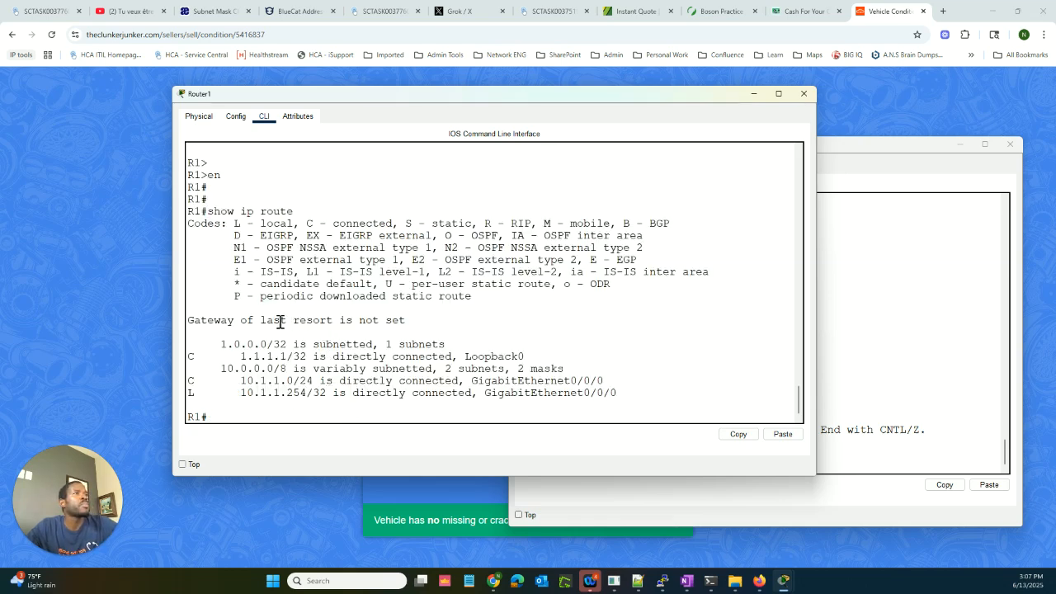
pyautogui.moveTo(400, 325); pyautogui.dragTo(261, 324)
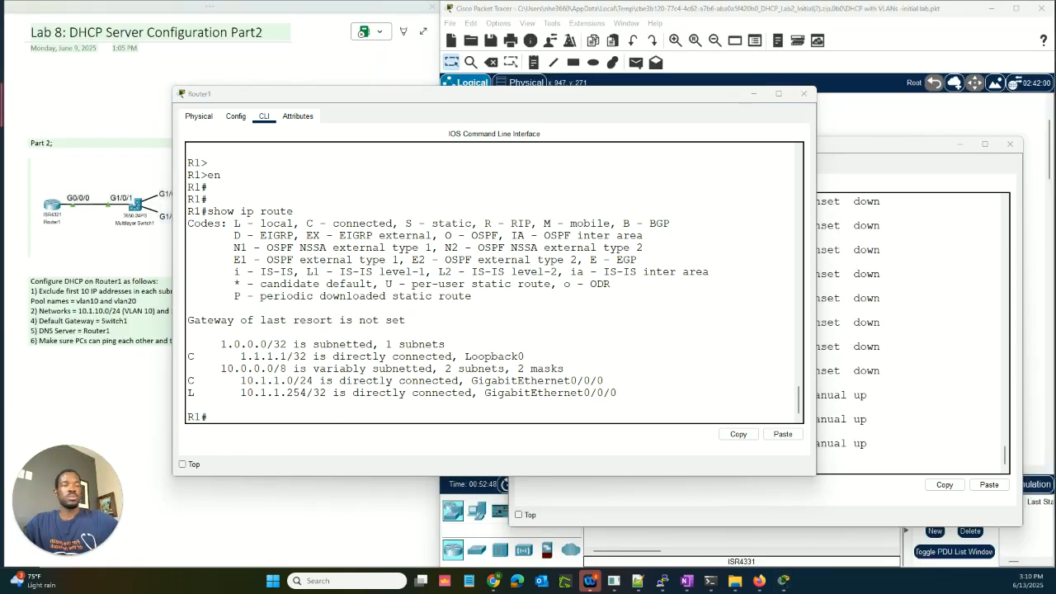
pyautogui.click(351, 415)
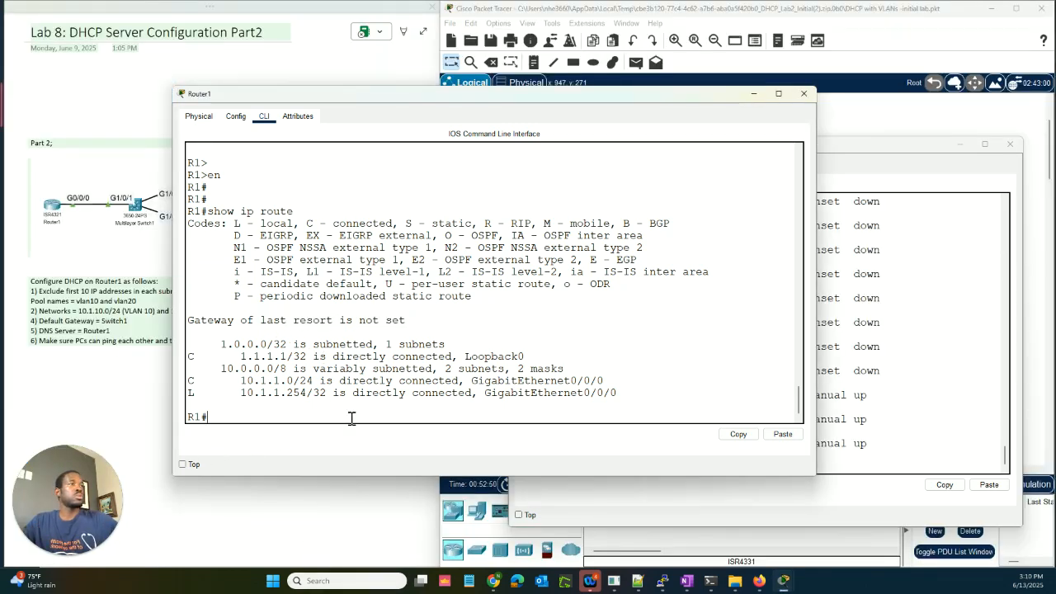
pyautogui.write('conf t')
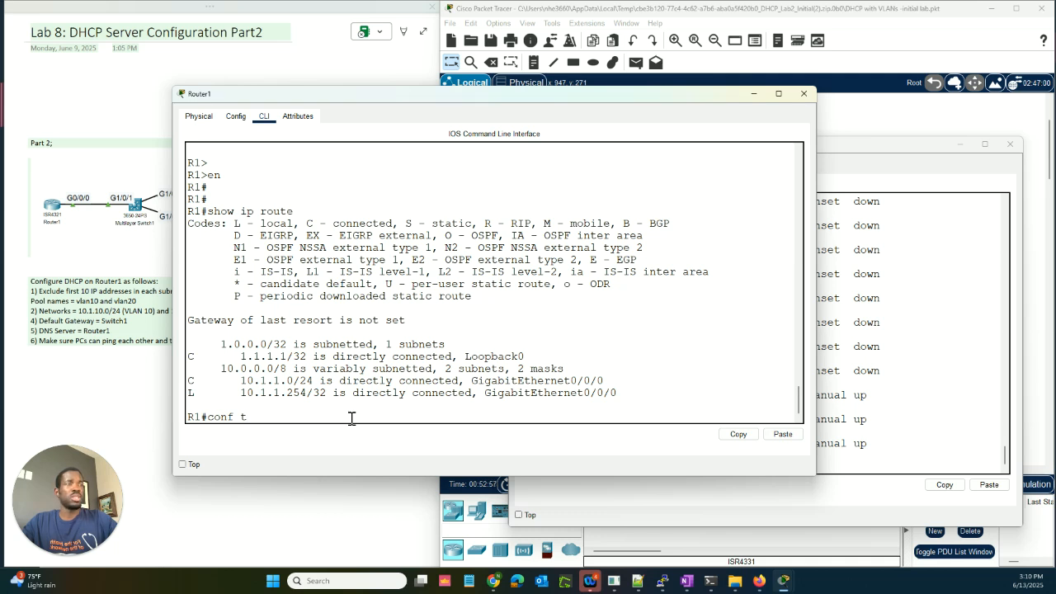
# Step: Enter global configuration on Router1 and view the 'ip route ?' help showing the destination prefix
pyautogui.press('Return')
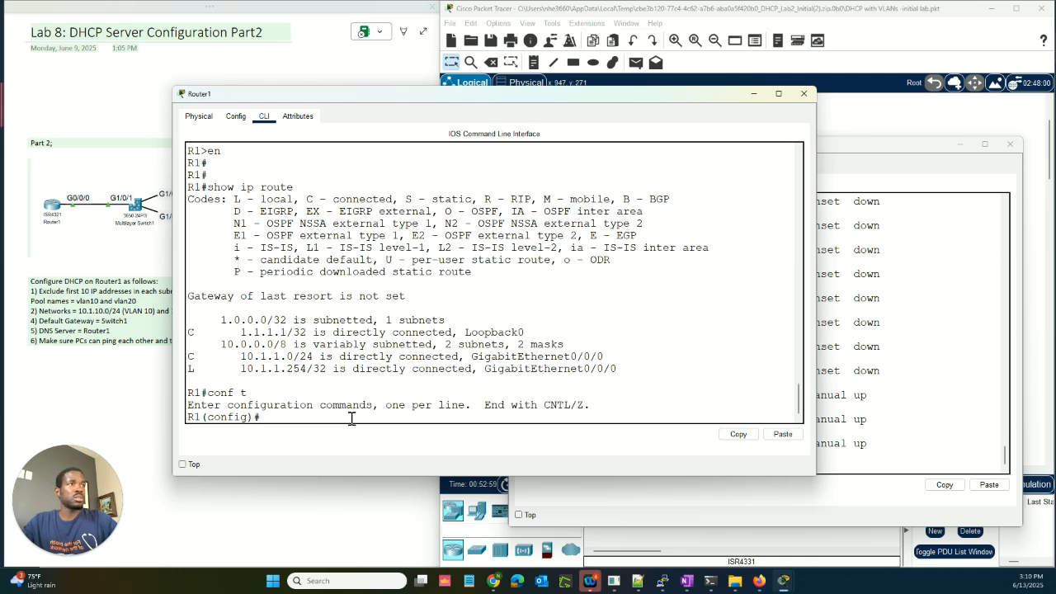
pyautogui.write('ip')
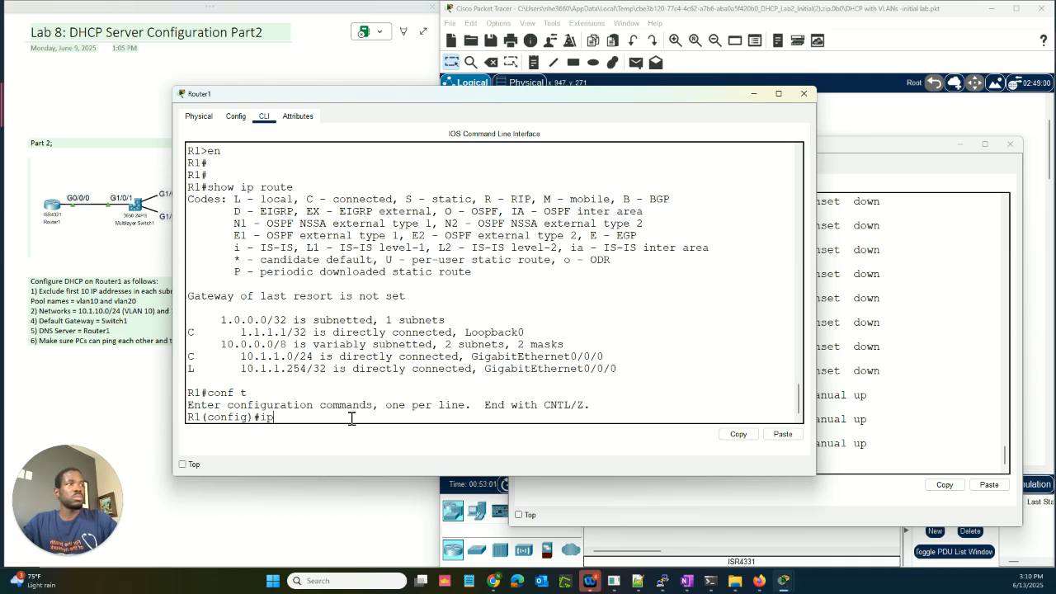
pyautogui.write(' route ?')
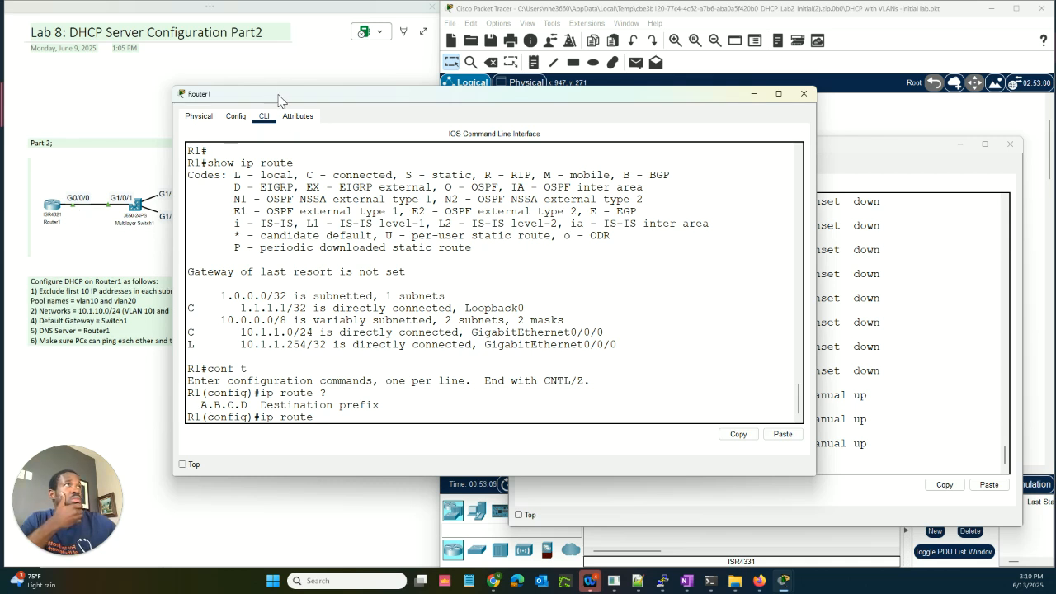
pyautogui.moveTo(279, 93); pyautogui.dragTo(406, 109)
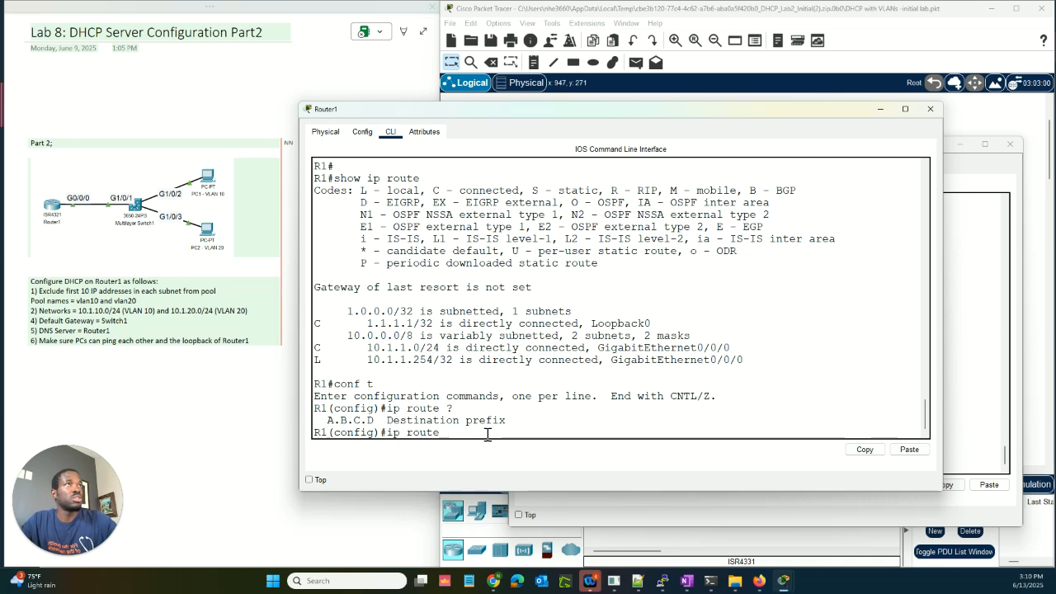
# Step: Enter destination 10.1.10.0 255.255.255.0 on Router1's pending ip route line and review it
pyautogui.write('10.')
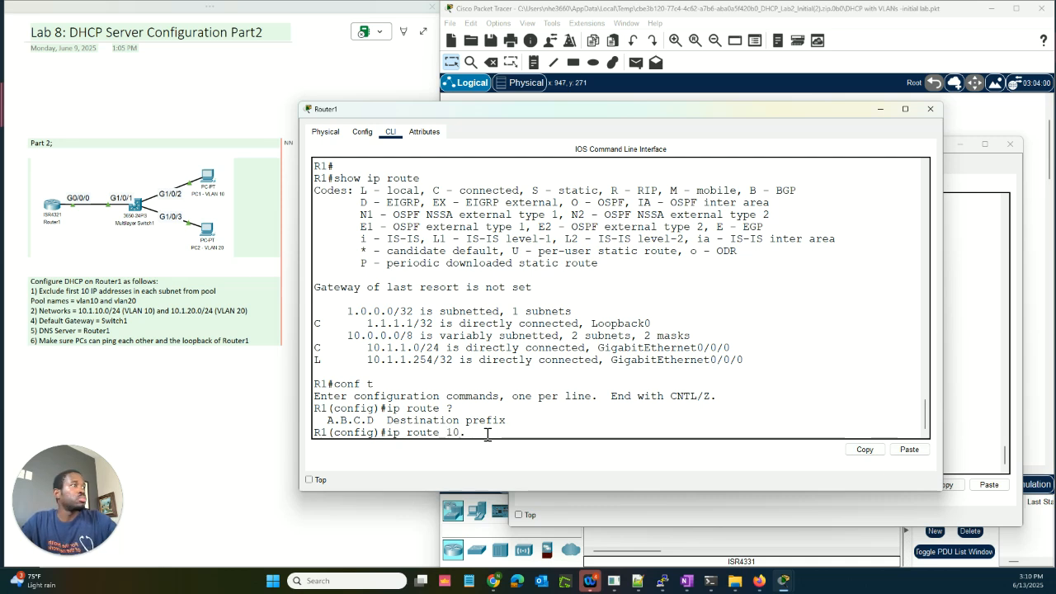
pyautogui.write('1.10.')
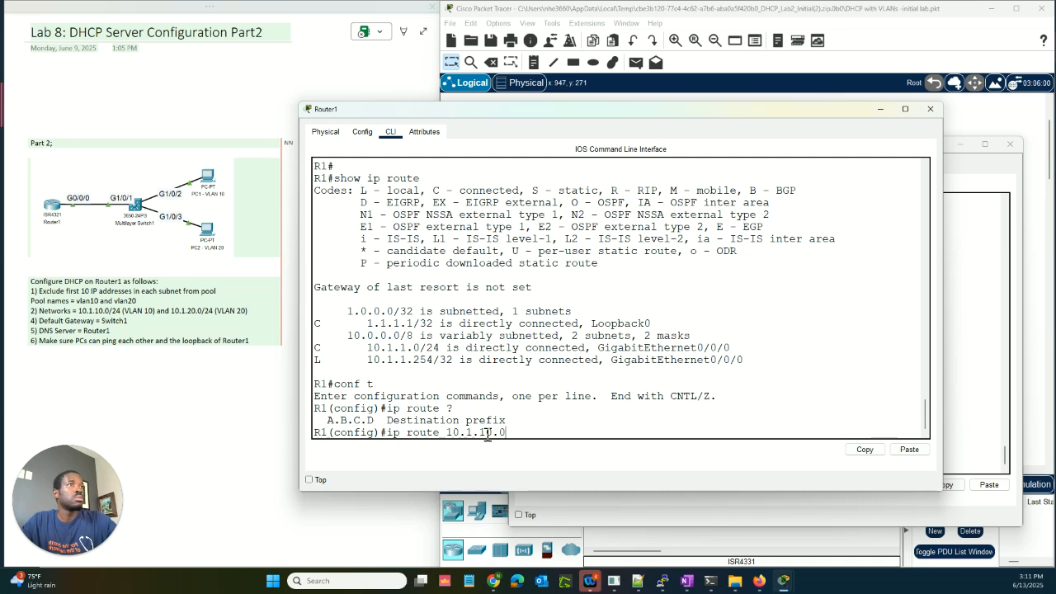
pyautogui.write('0 255.255.2')
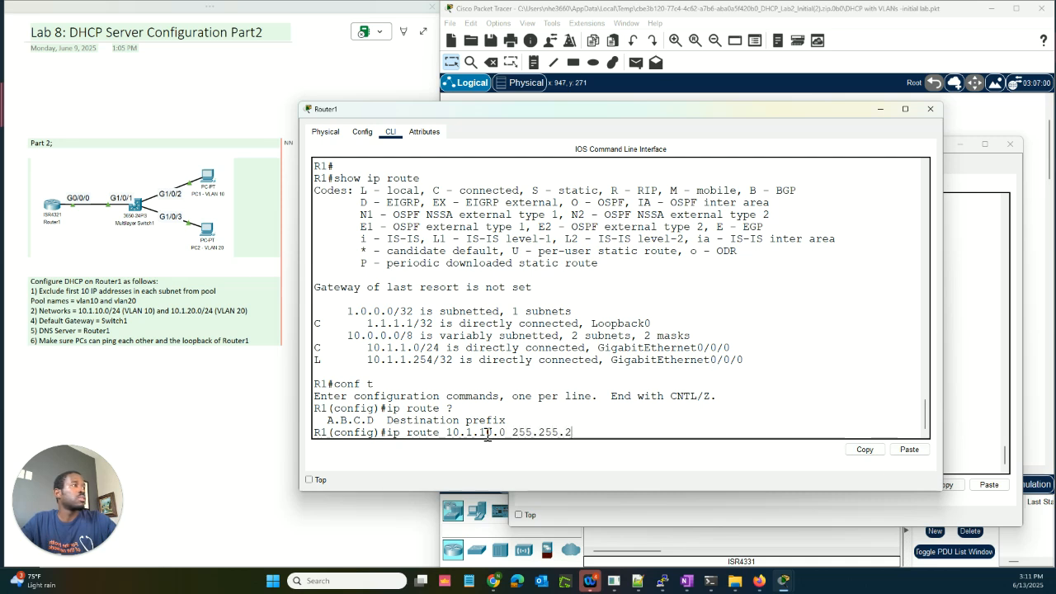
pyautogui.write('55.0')
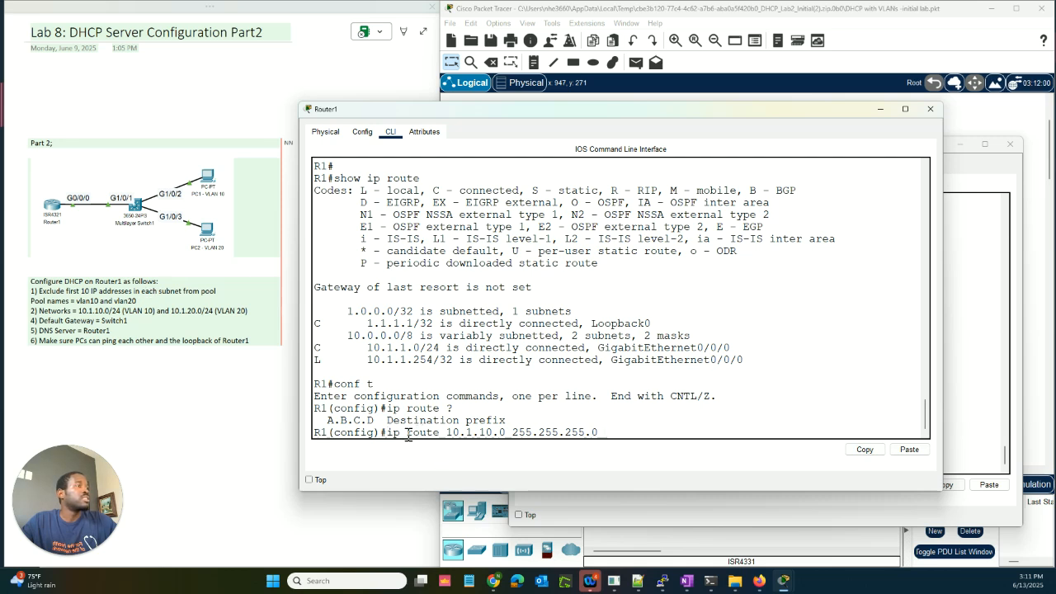
pyautogui.moveTo(407, 436); pyautogui.dragTo(588, 439)
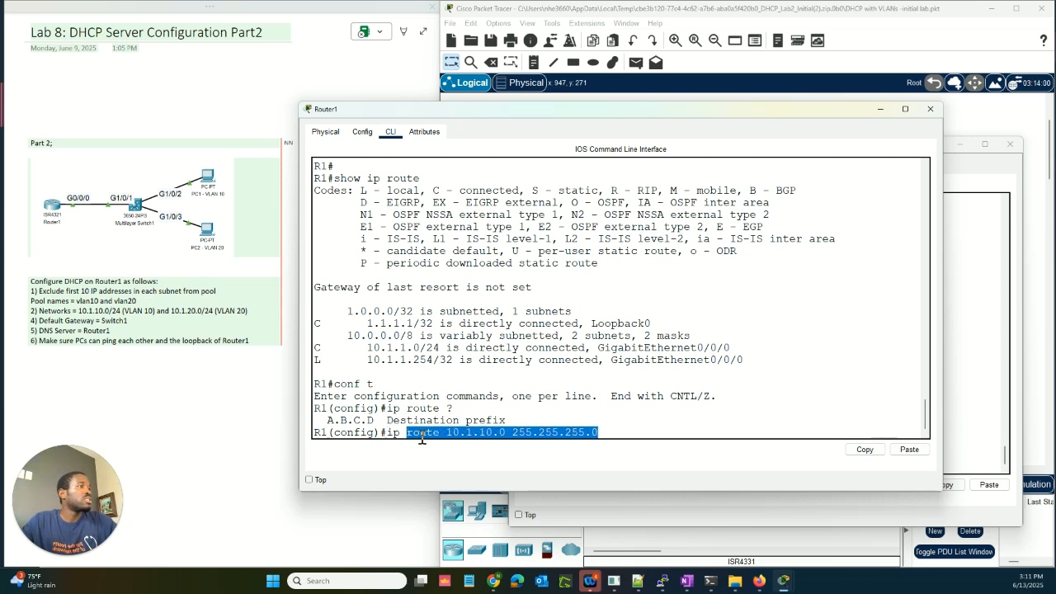
pyautogui.moveTo(446, 436); pyautogui.dragTo(599, 441)
pyautogui.click(611, 434)
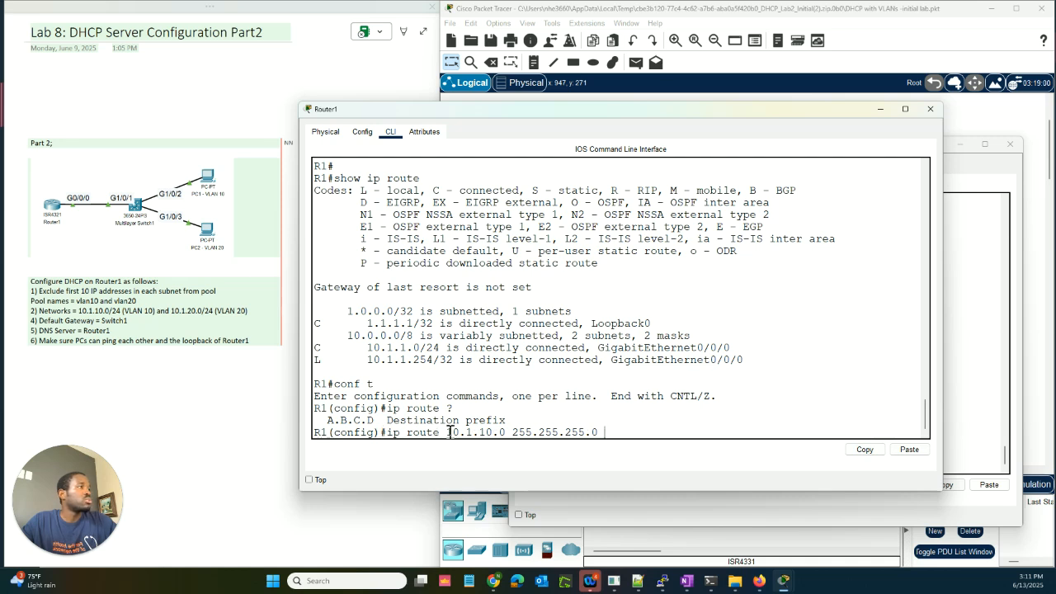
pyautogui.moveTo(448, 433); pyautogui.dragTo(598, 426)
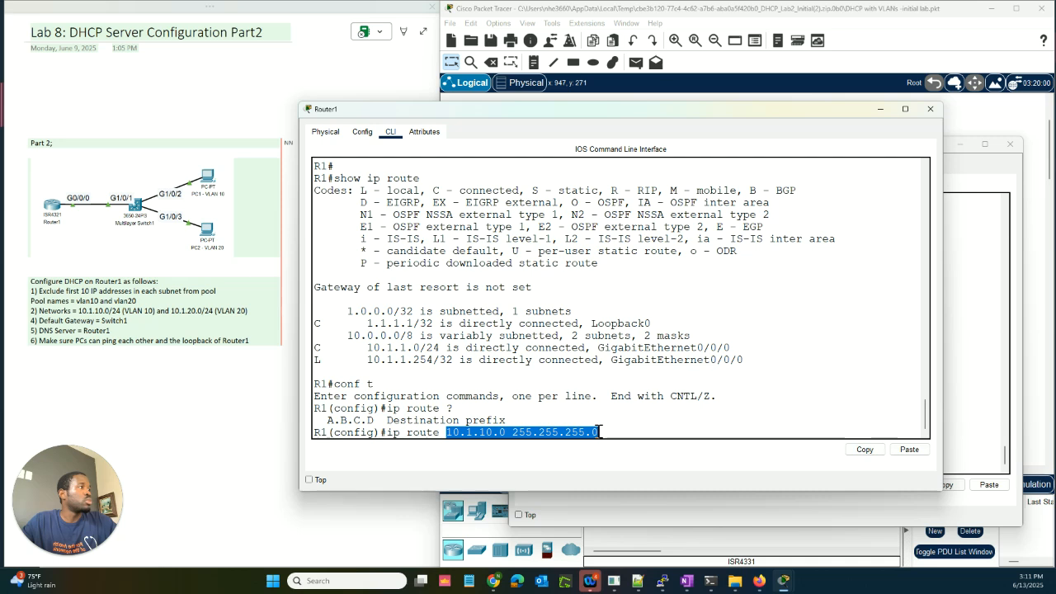
pyautogui.click(607, 433)
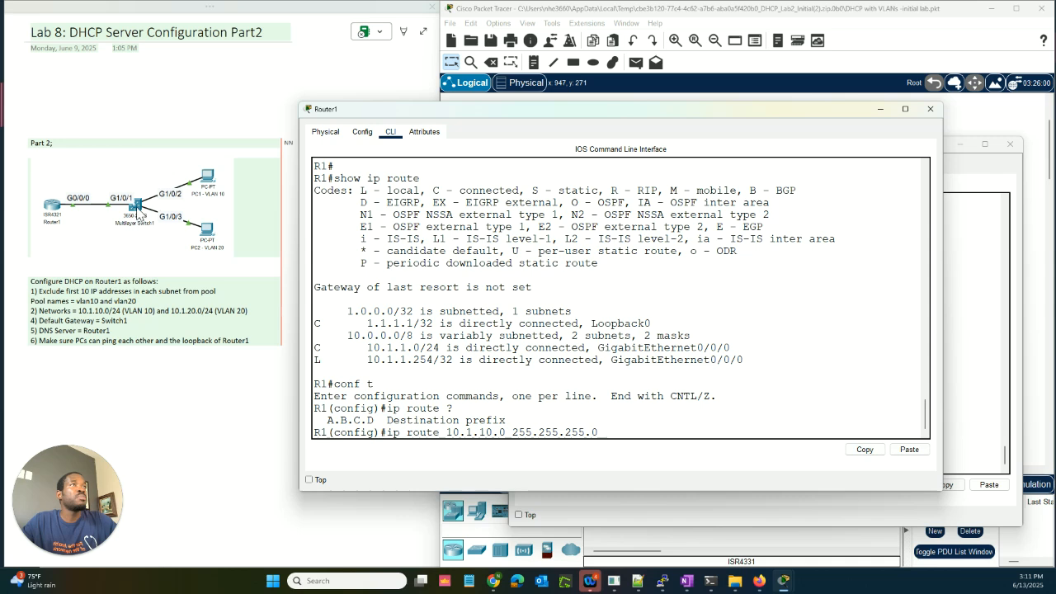
pyautogui.click(994, 243)
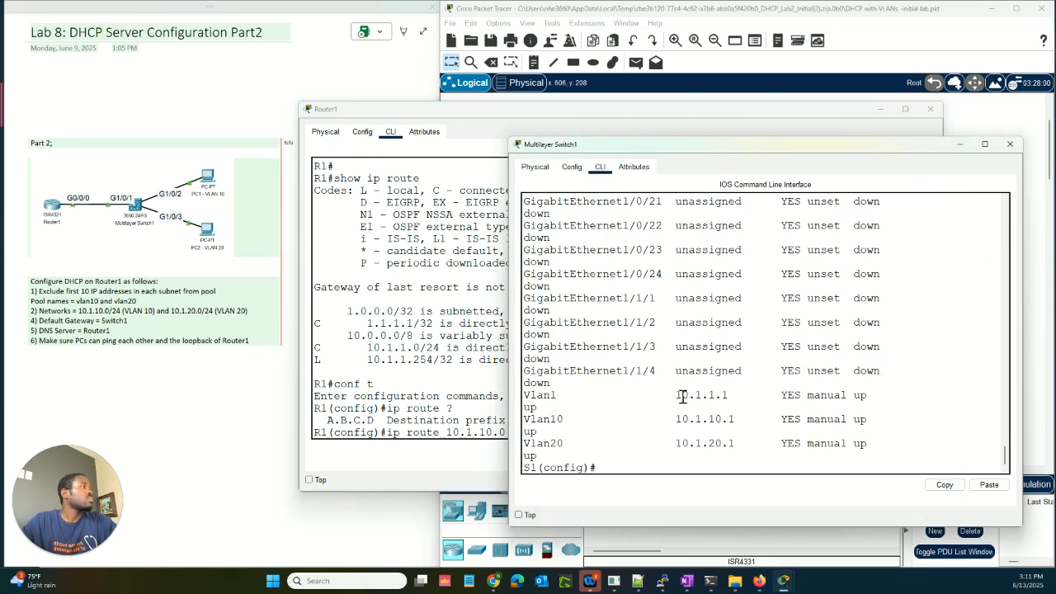
# Step: Highlight Switch1's Vlan1 address 10.1.1.1 and display the Vlan1 interface details with 'do show int vlan1'
pyautogui.moveTo(677, 397); pyautogui.dragTo(729, 395)
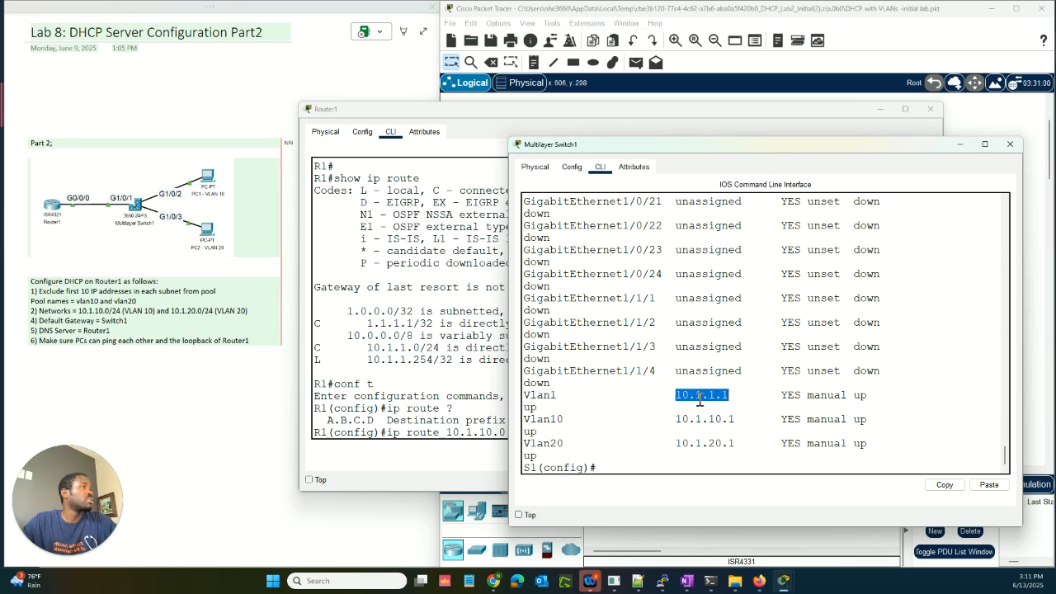
pyautogui.click(673, 467)
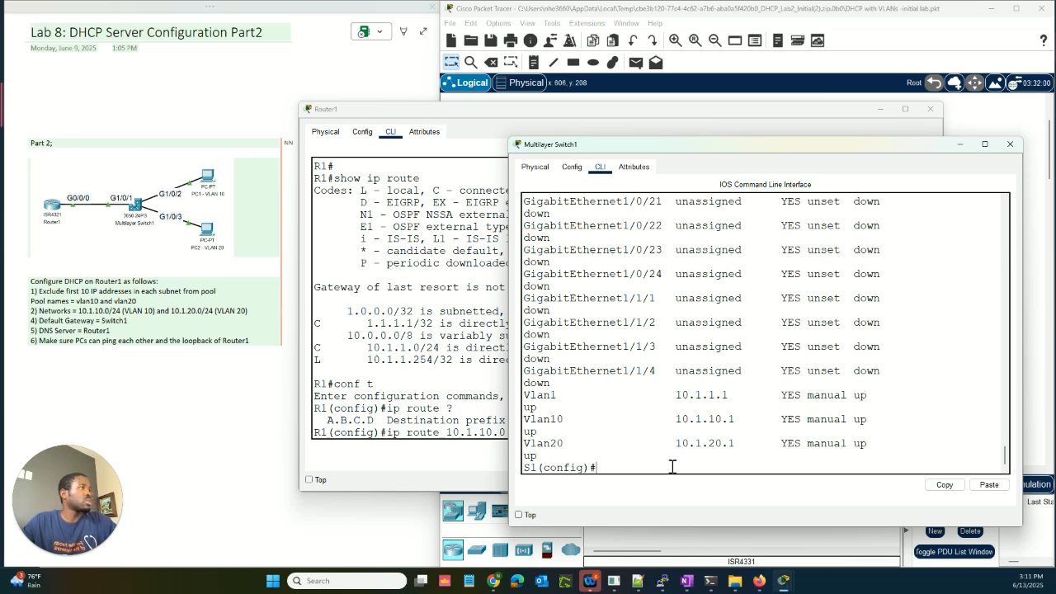
pyautogui.write('do ')
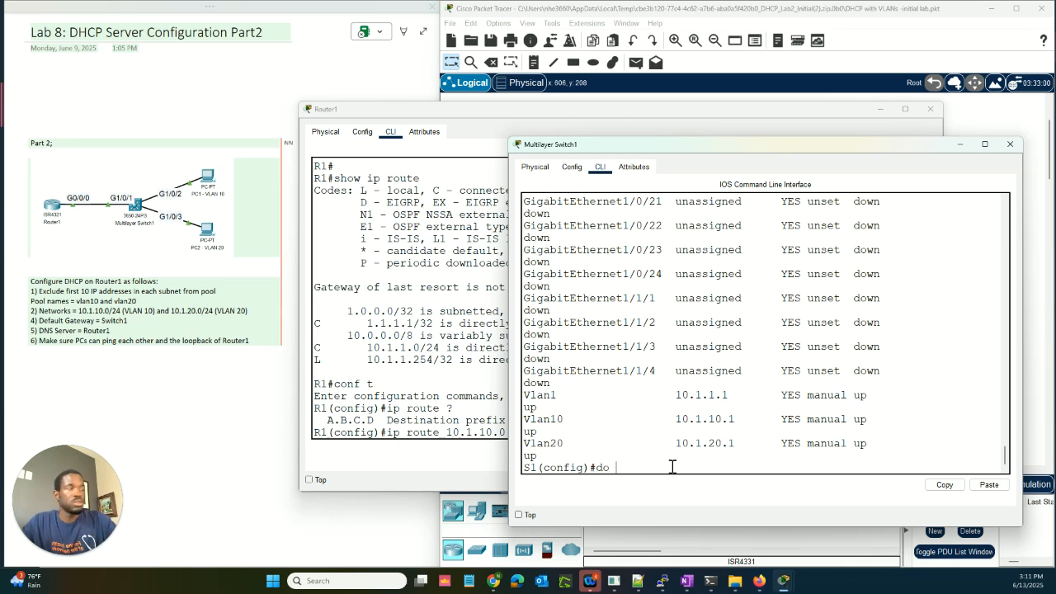
pyautogui.write('show')
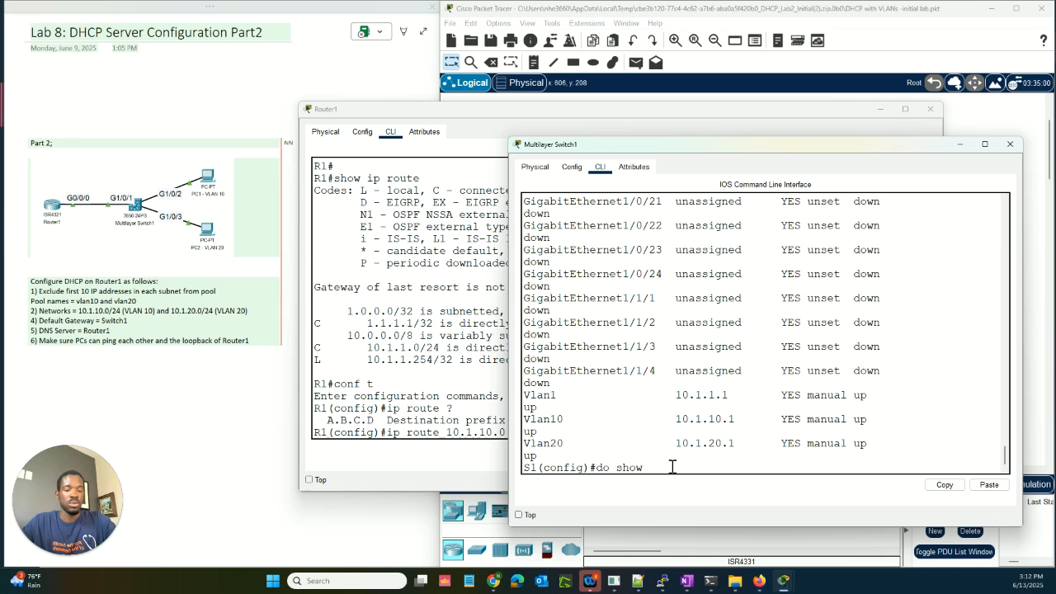
pyautogui.write(' int v')
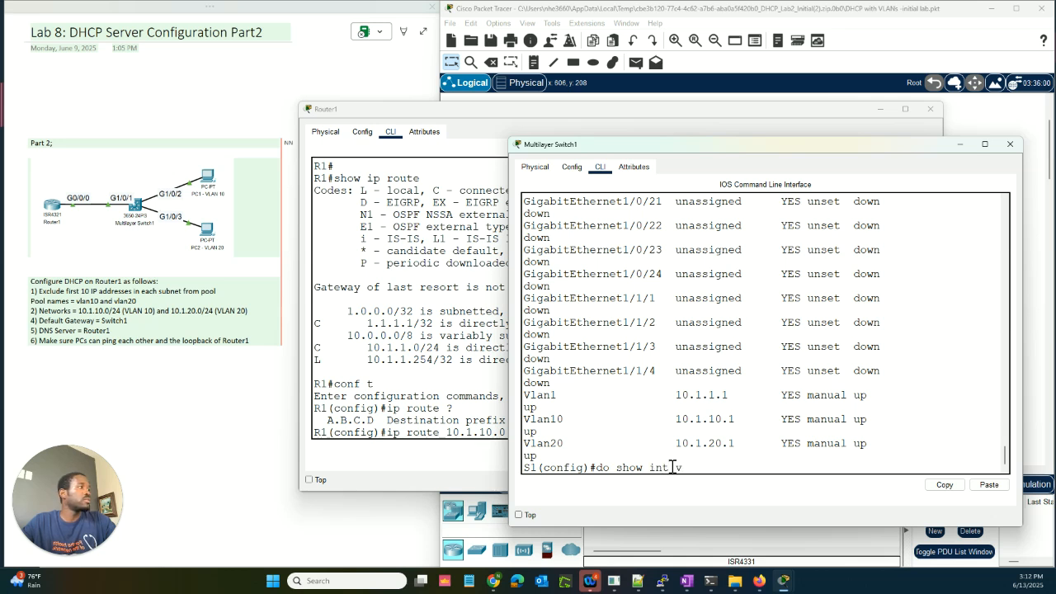
pyautogui.write('lan1')
pyautogui.press('Return')
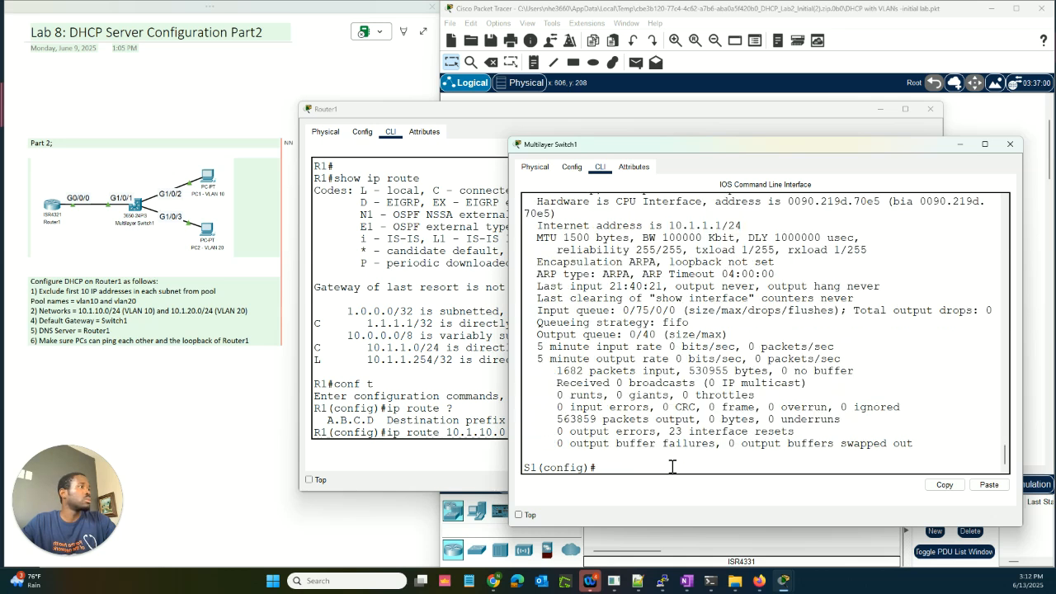
pyautogui.scroll(1, 712, 340)
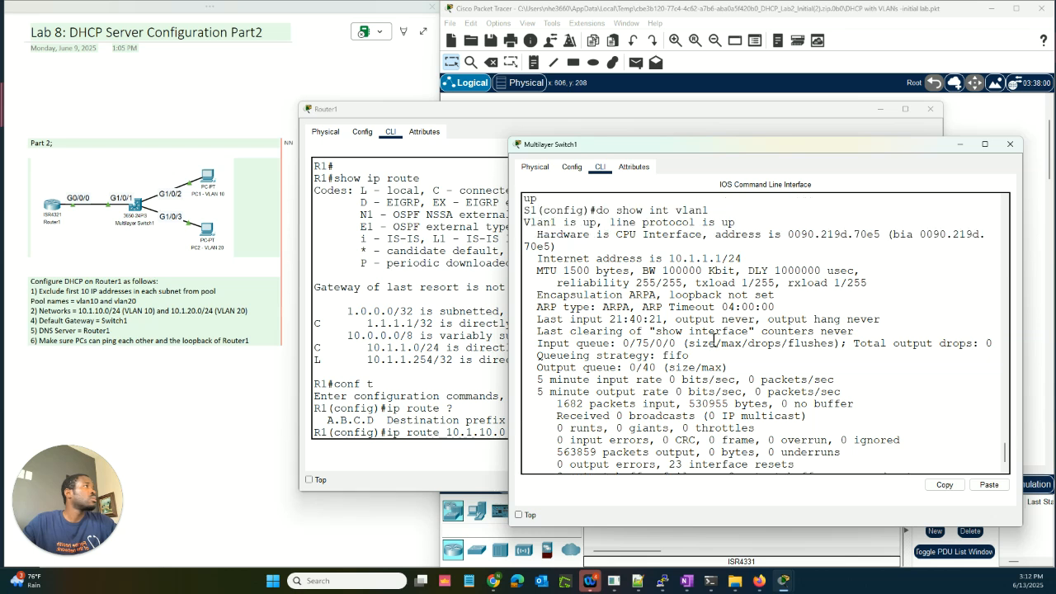
pyautogui.scroll(1, 660, 264)
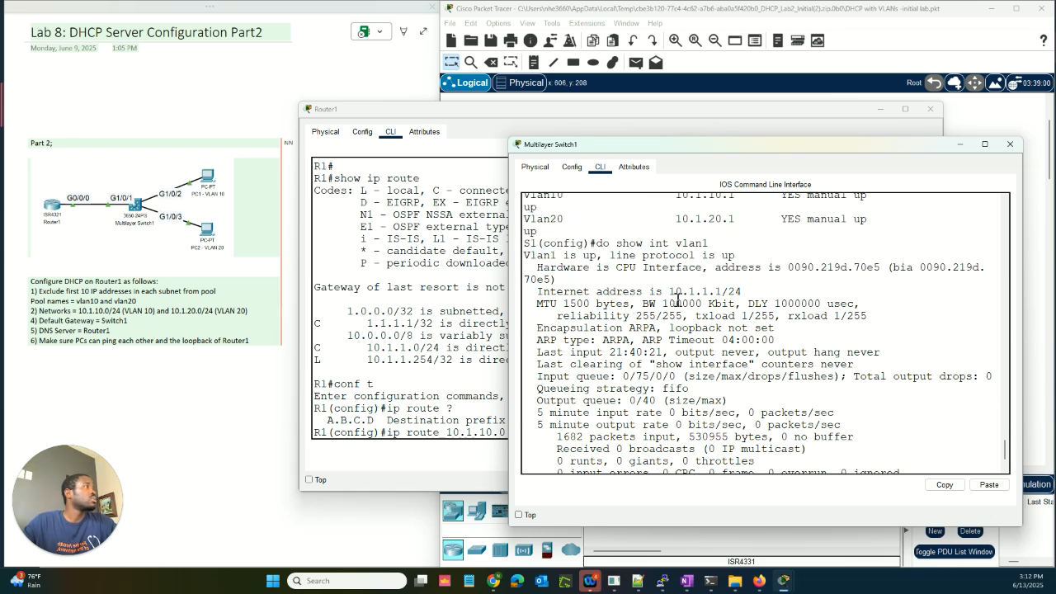
pyautogui.scroll(1, 687, 311)
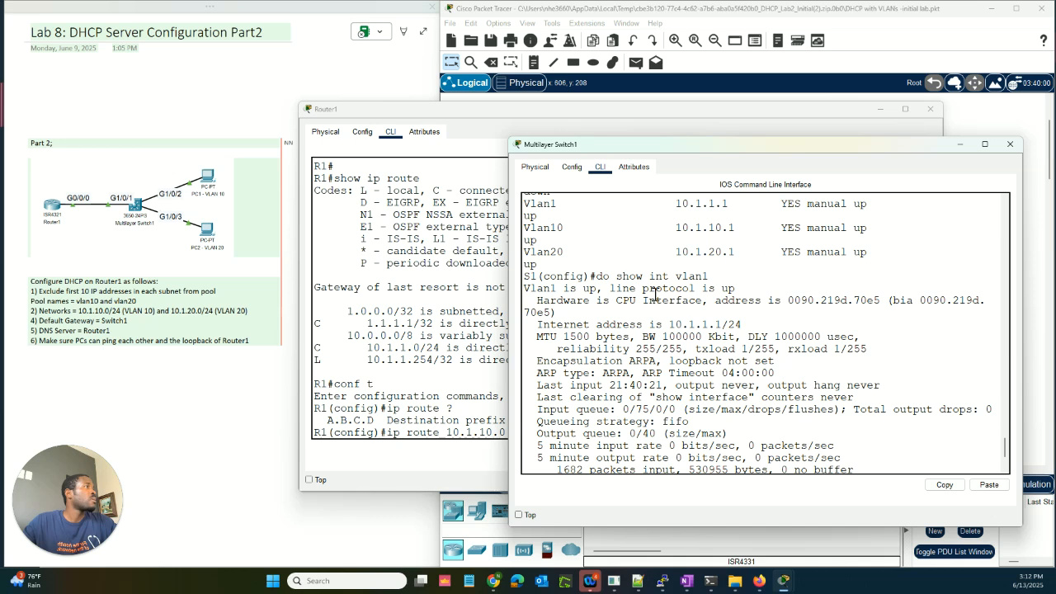
pyautogui.moveTo(672, 323); pyautogui.dragTo(723, 321)
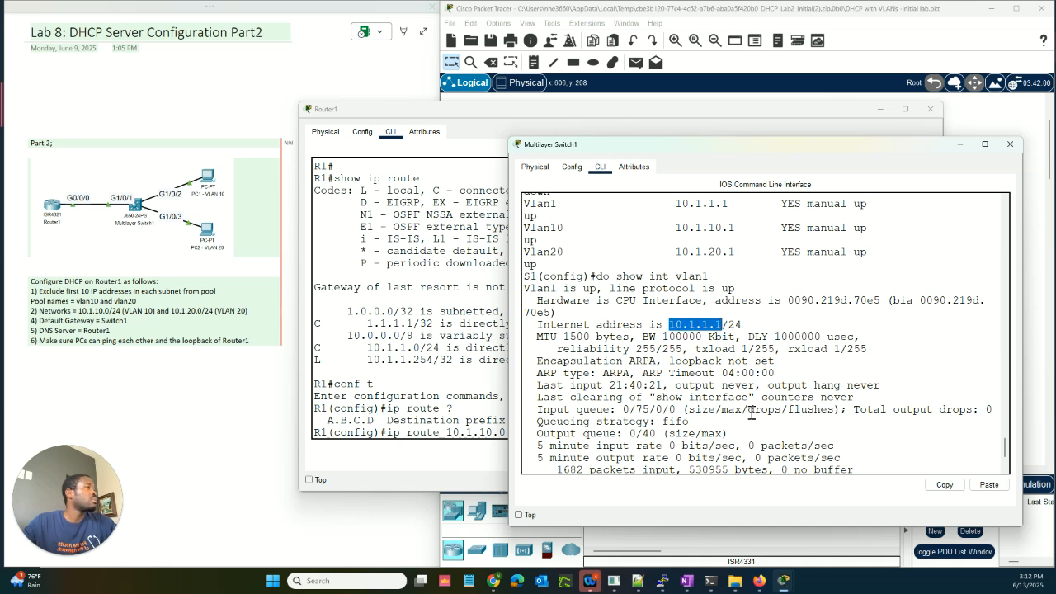
pyautogui.scroll(-3, 751, 413)
# Step: Rerun the Vlan1 interface check and scroll the full output to confirm 10.1.1.1/24
pyautogui.click(725, 456)
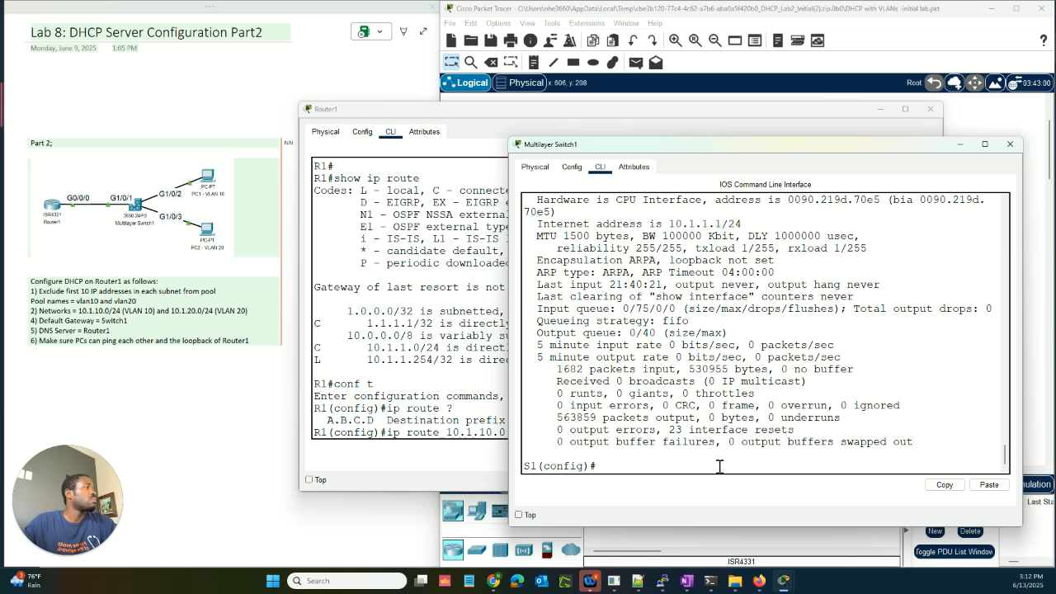
pyautogui.write('do show int vlan1')
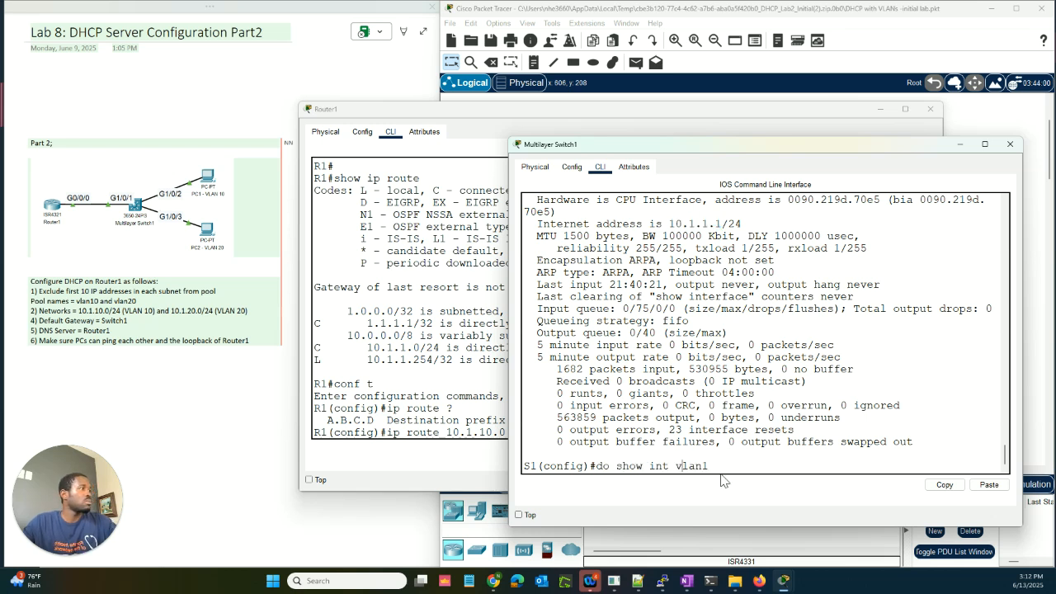
pyautogui.write('ip')
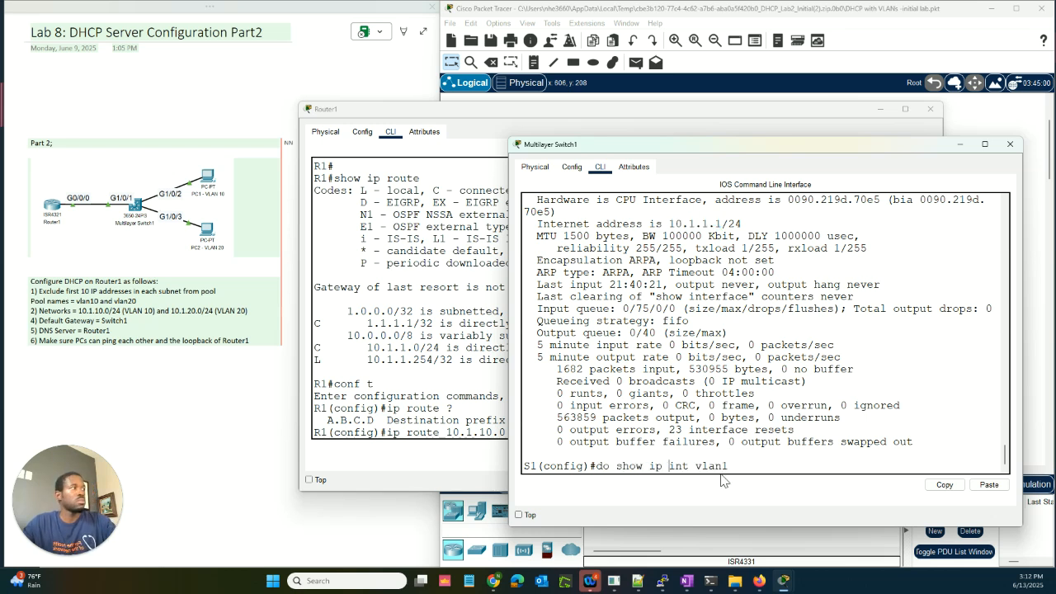
pyautogui.press('Return')
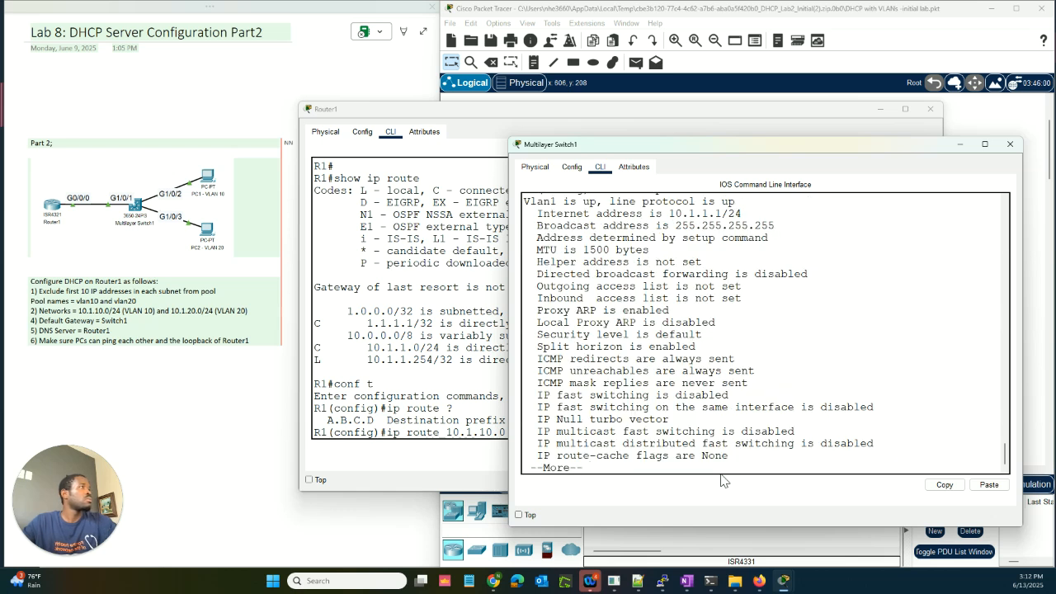
pyautogui.press('space')
pyautogui.scroll(2, 713, 424)
pyautogui.scroll(10, 714, 425)
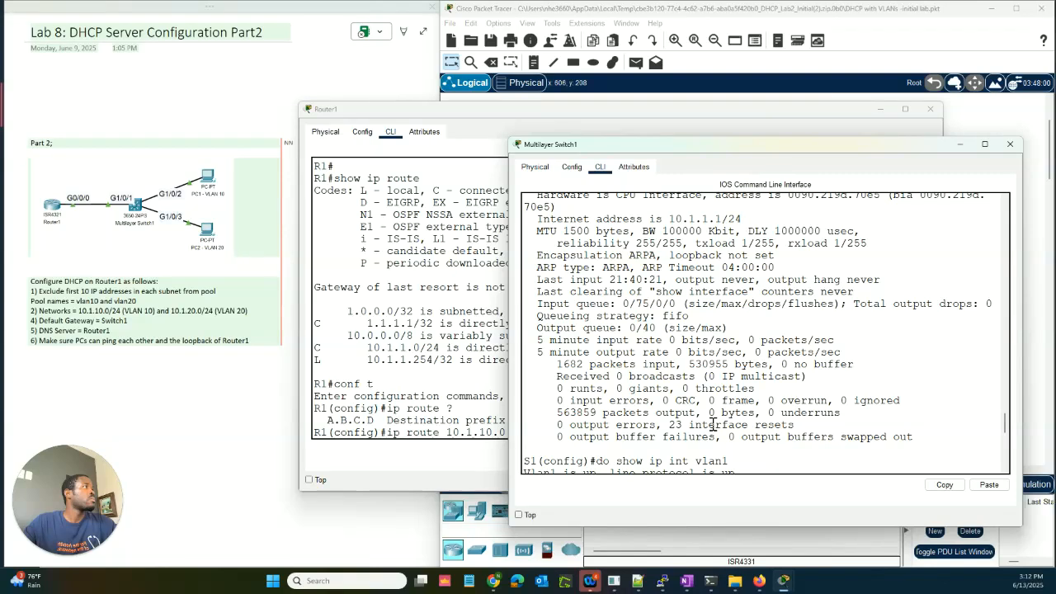
pyautogui.scroll(2, 714, 424)
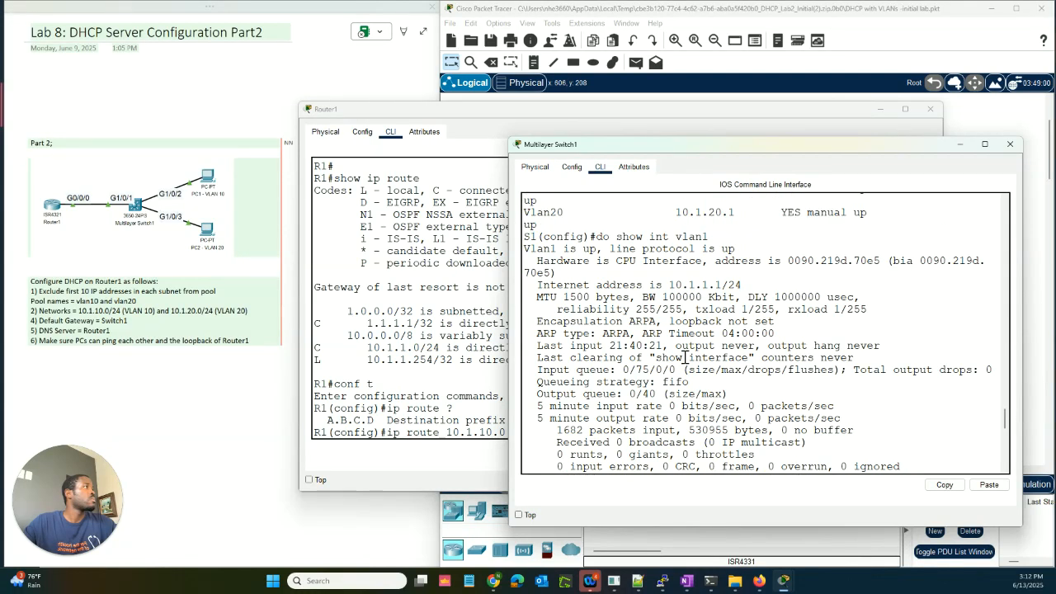
pyautogui.scroll(-5, 704, 408)
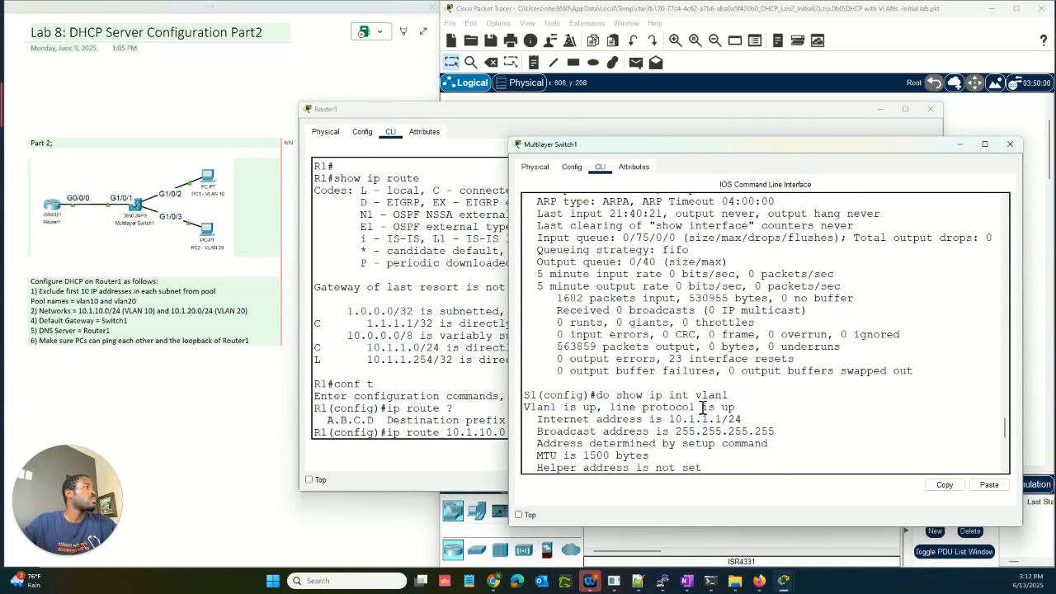
pyautogui.scroll(-1, 704, 407)
pyautogui.scroll(-2, 703, 408)
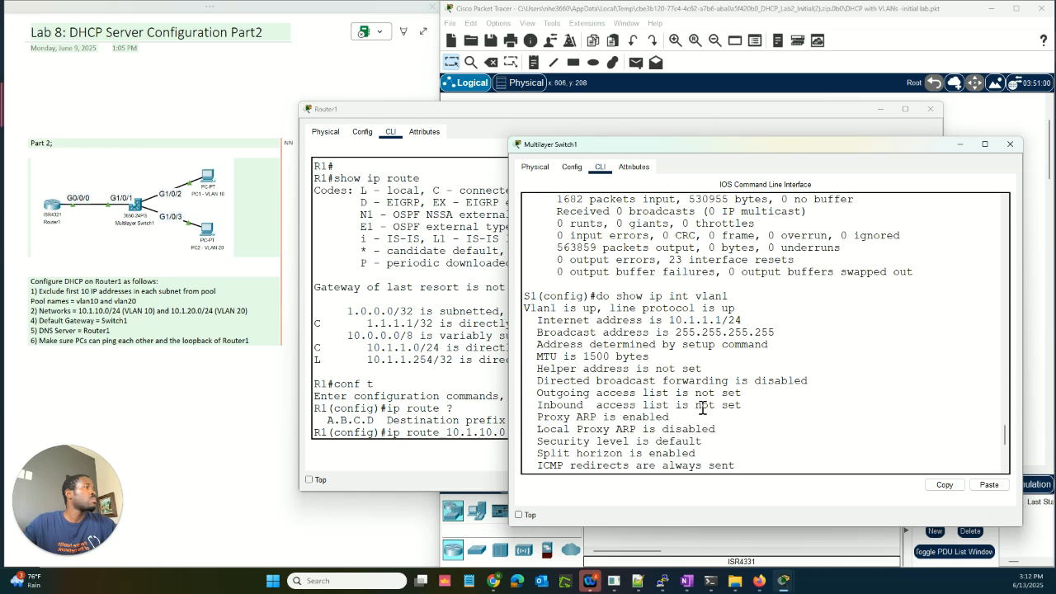
pyautogui.scroll(-7, 704, 407)
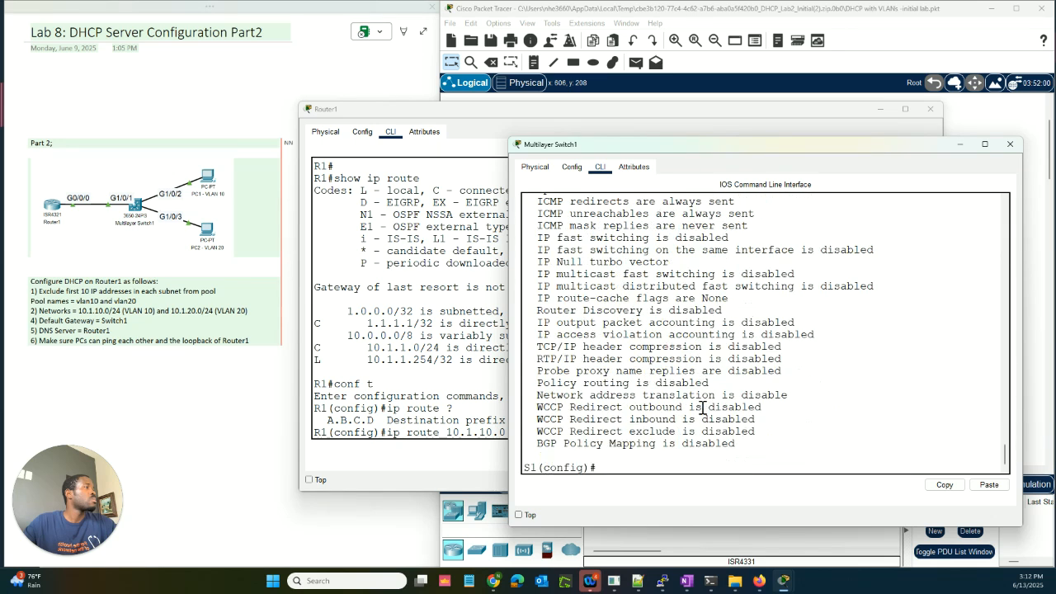
# Step: Rerun the Vlan1 interface check on Switch1 and mark its address 10.1.1.1
pyautogui.write('d')
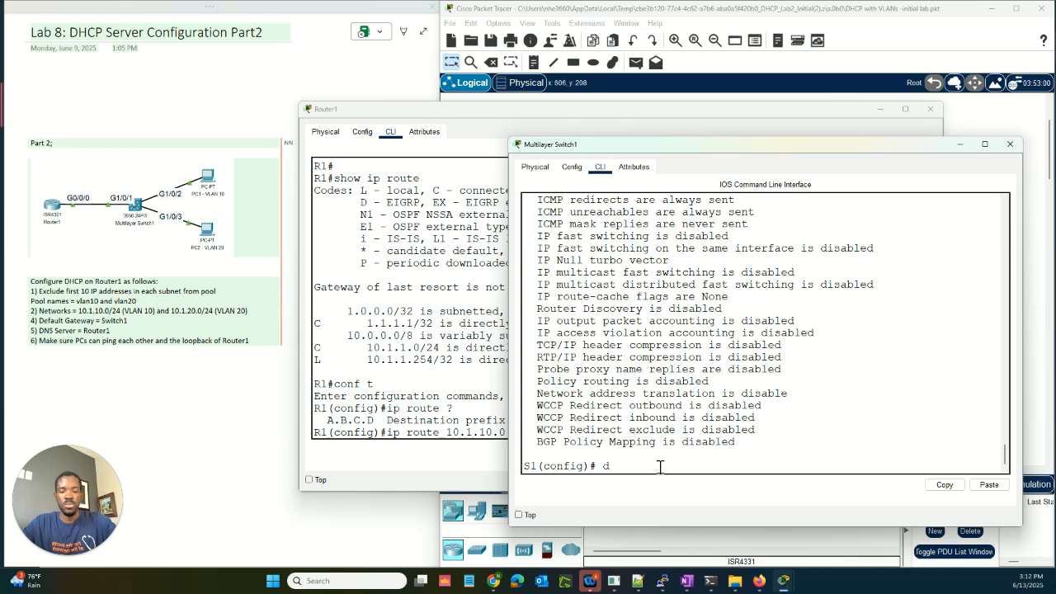
pyautogui.write('o show')
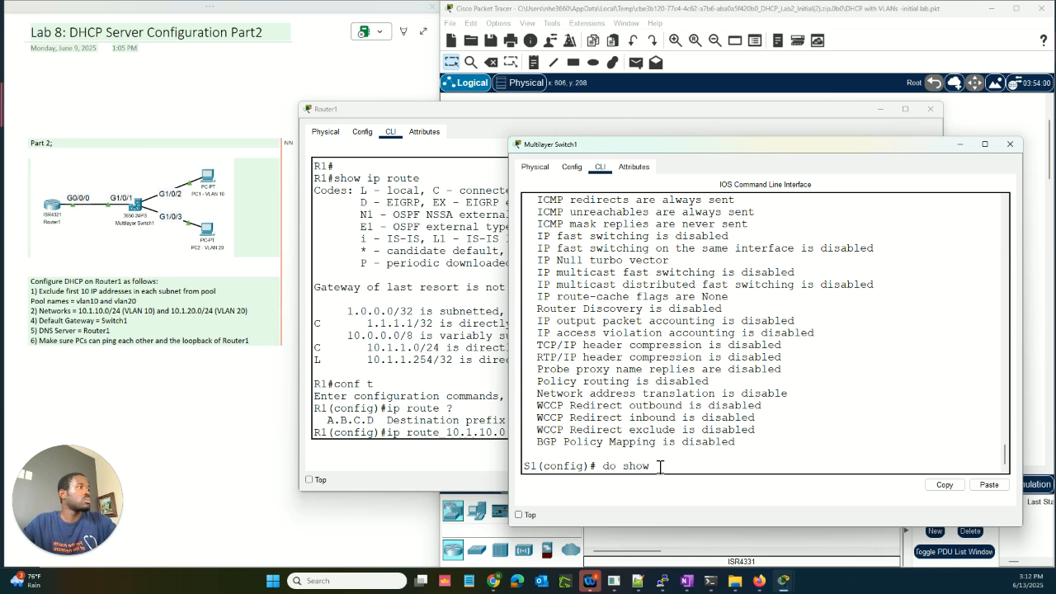
pyautogui.write(' inv')
pyautogui.press('Return')
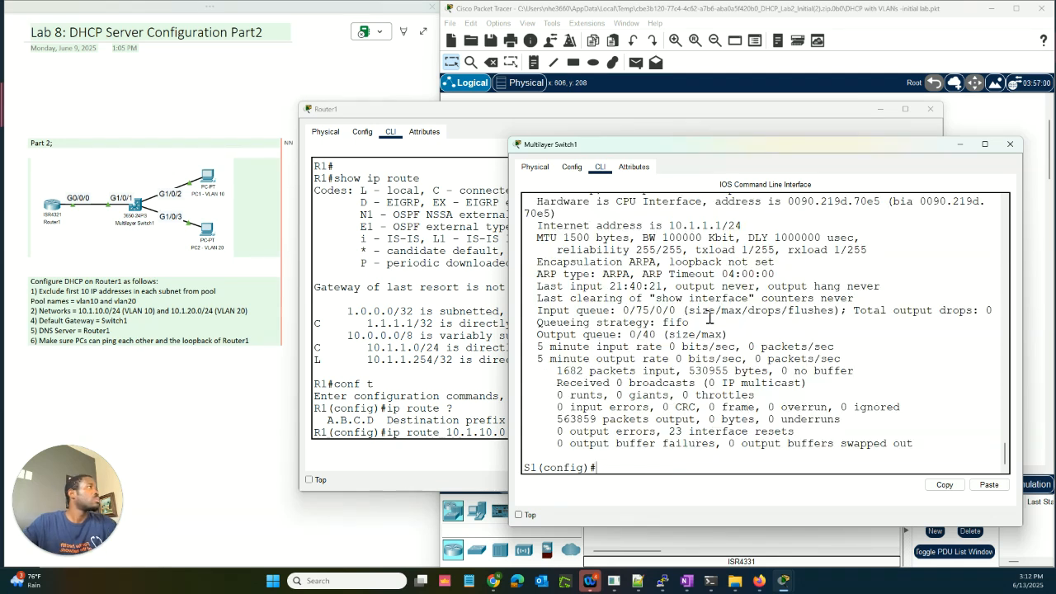
pyautogui.scroll(3, 742, 330)
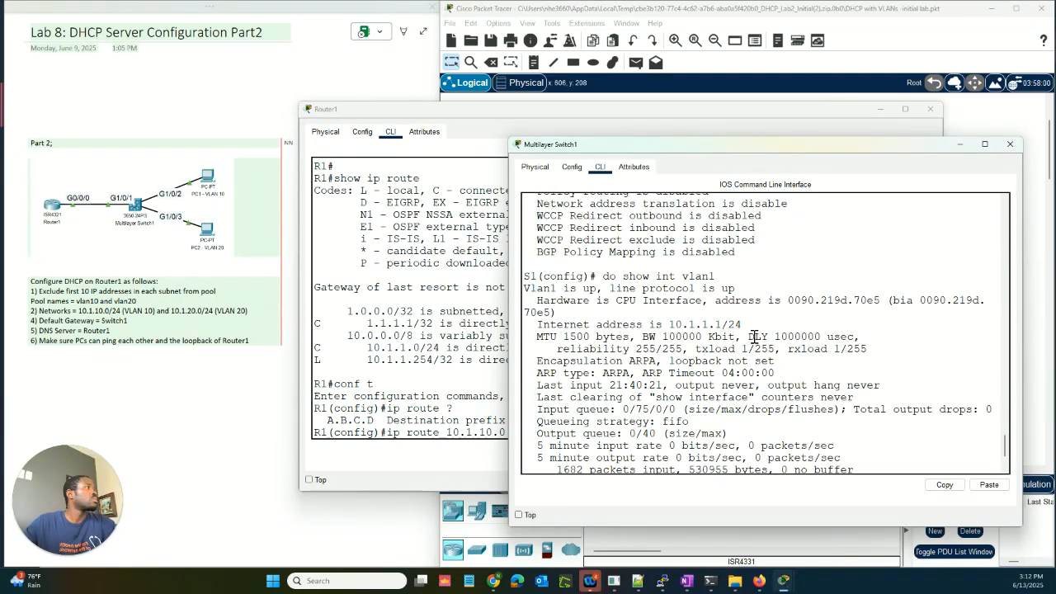
pyautogui.scroll(1, 758, 342)
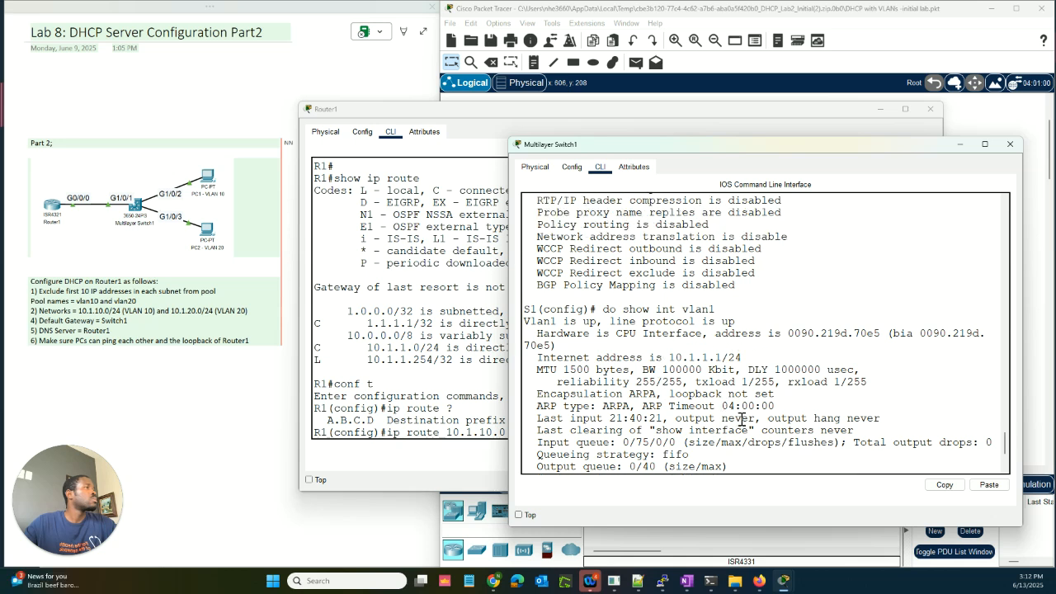
pyautogui.scroll(-4, 717, 410)
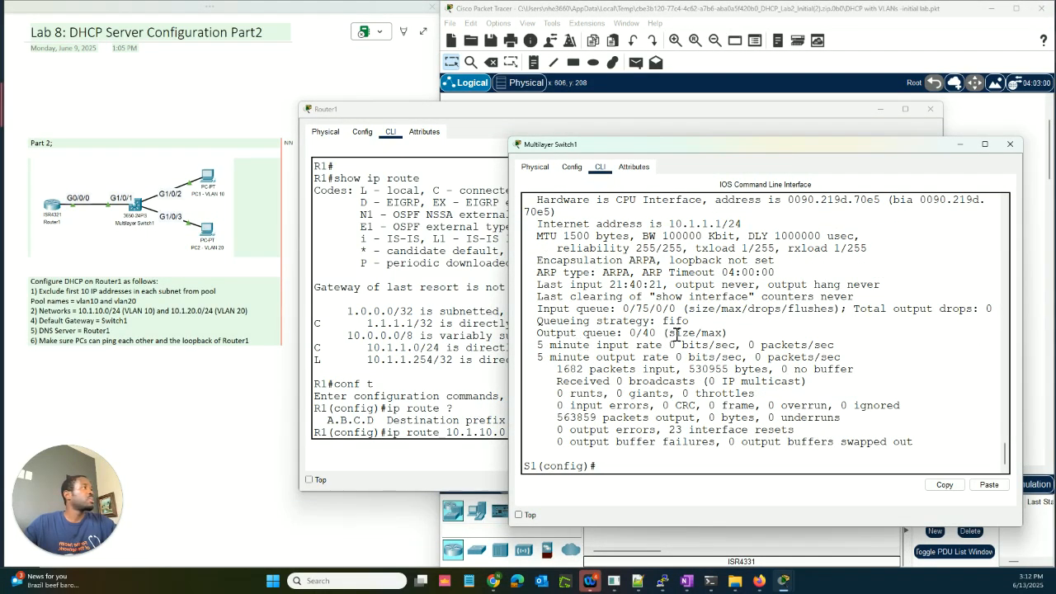
pyautogui.moveTo(670, 224); pyautogui.dragTo(729, 225)
# Step: Finish the 10.1.10.0 255.255.255.0 route with next hop 10.1.1.1, then add the matching 10.1.20.0 route
pyautogui.click(484, 434)
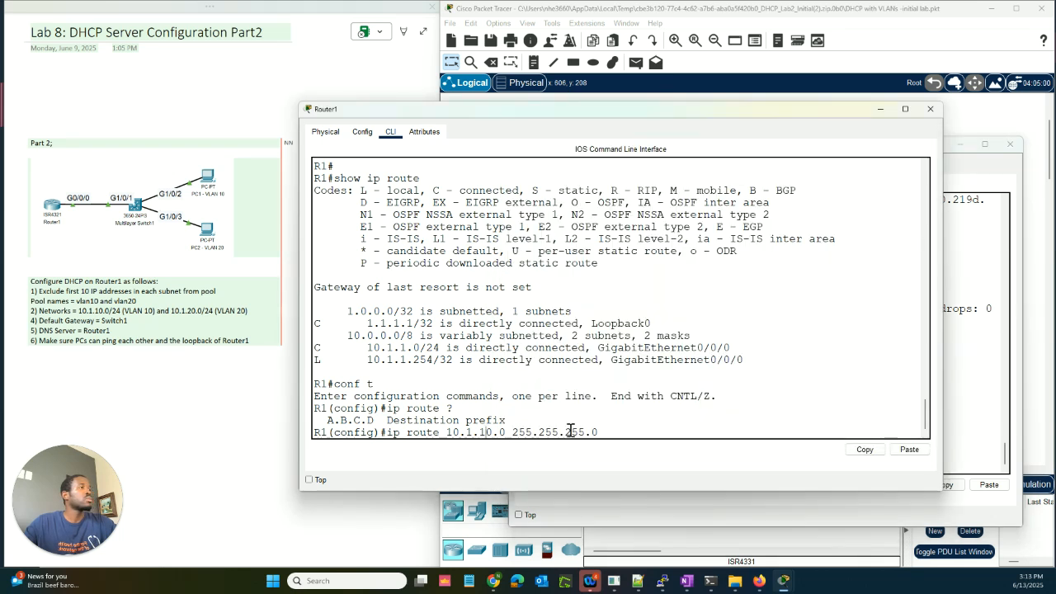
pyautogui.write('10.1.1.1')
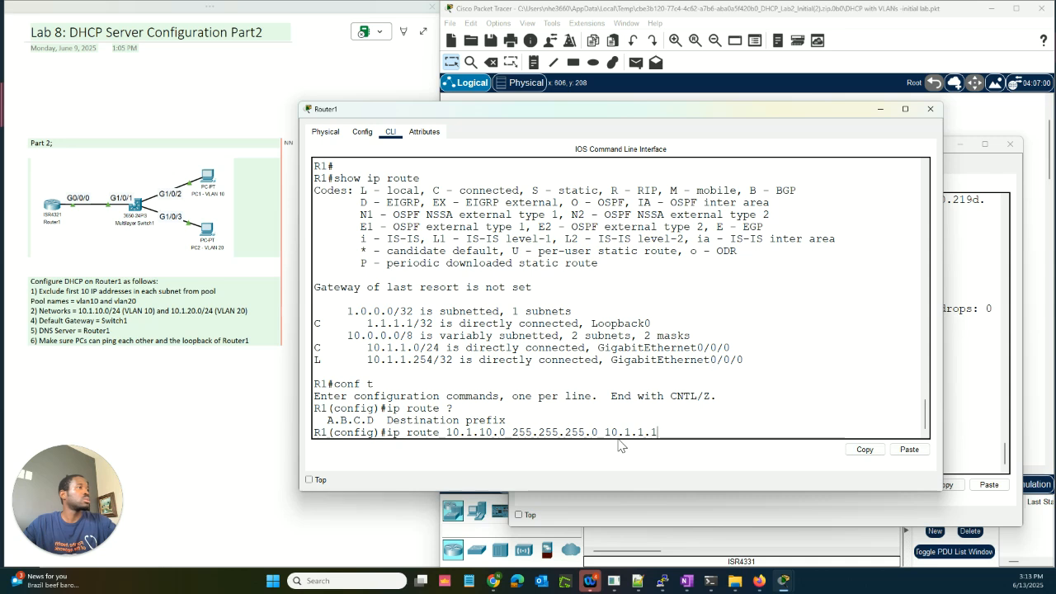
pyautogui.press('Return')
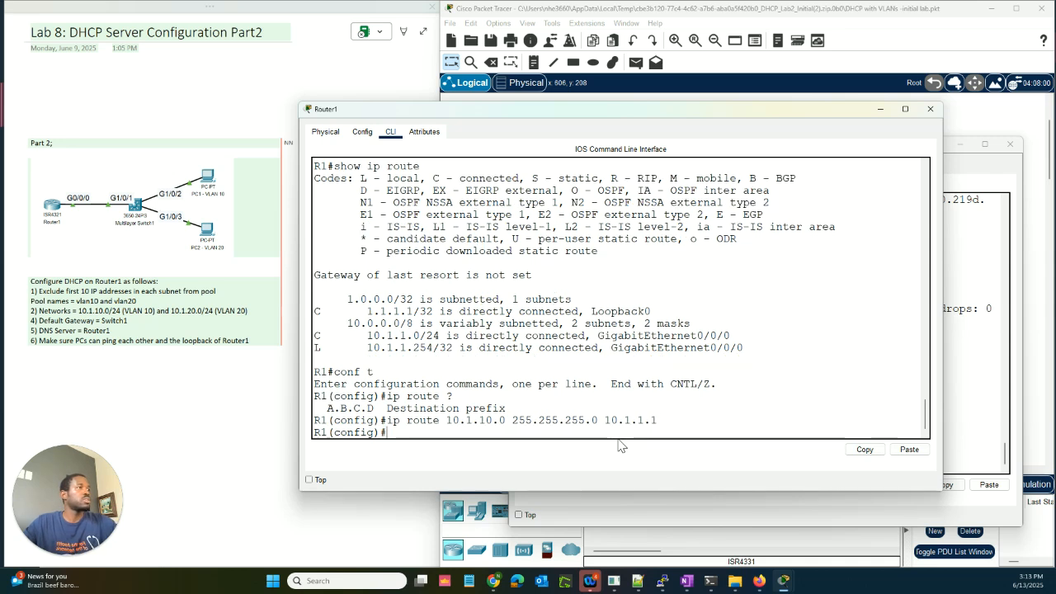
pyautogui.press('Up')
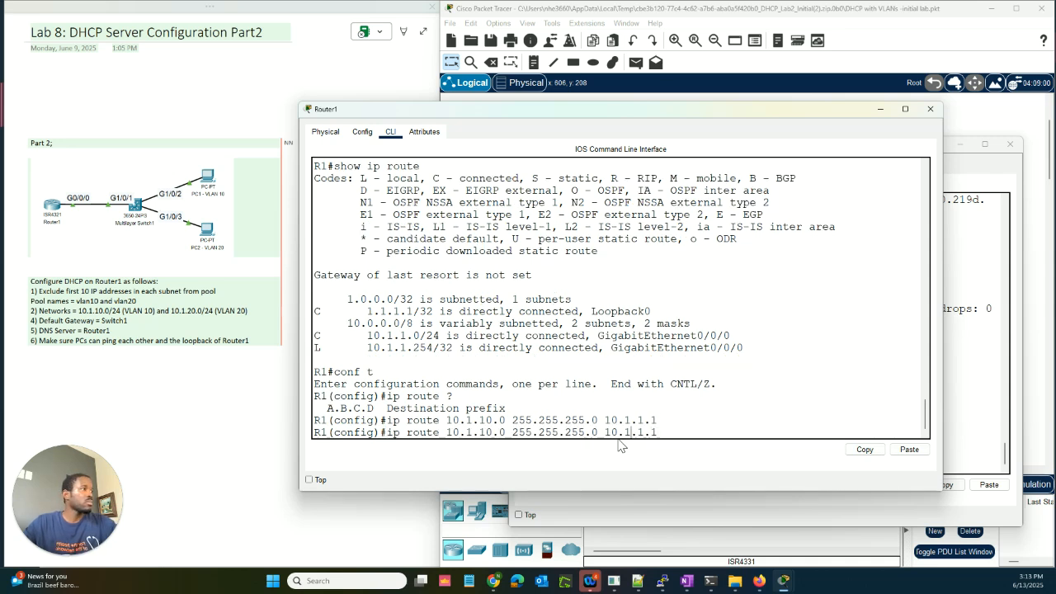
pyautogui.press('Left')
pyautogui.press('Left')
pyautogui.press('Left')
pyautogui.press('Left')
pyautogui.press('Left')
pyautogui.press('Left')
pyautogui.press('Left')
pyautogui.press('Left')
pyautogui.press('Left')
pyautogui.press('Left')
pyautogui.press('Left')
pyautogui.press('Left')
pyautogui.press('Left')
pyautogui.press('Left')
pyautogui.press('Left')
pyautogui.press('Left')
pyautogui.press('BackSpace')
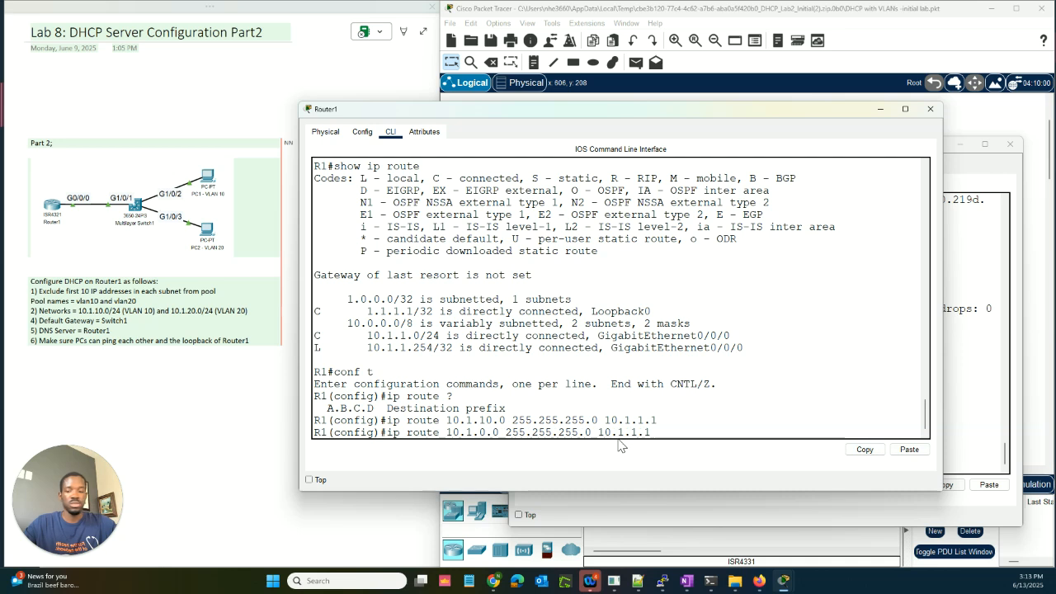
pyautogui.write('2')
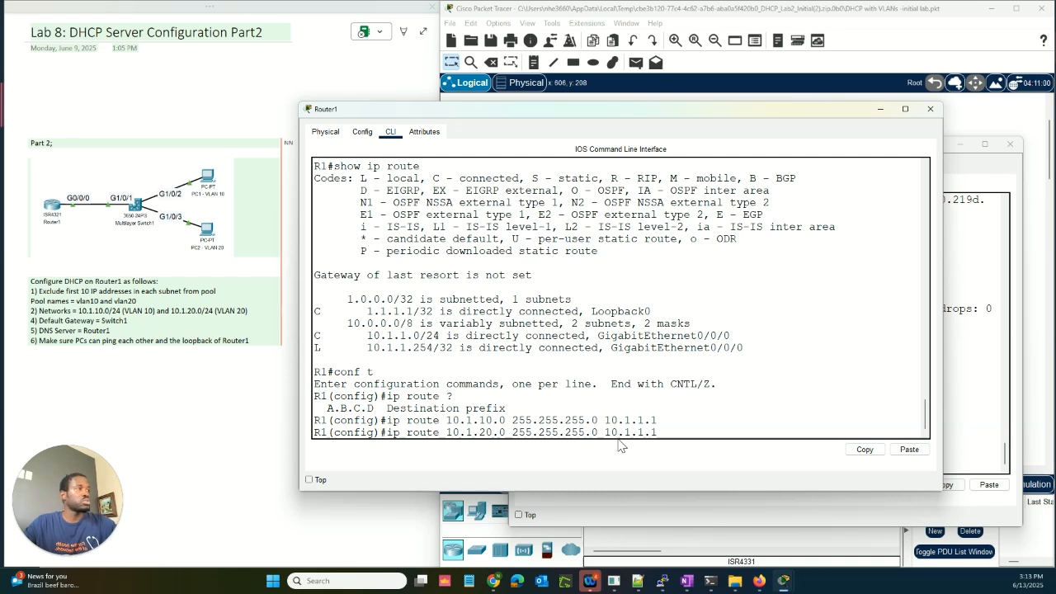
pyautogui.press('Return')
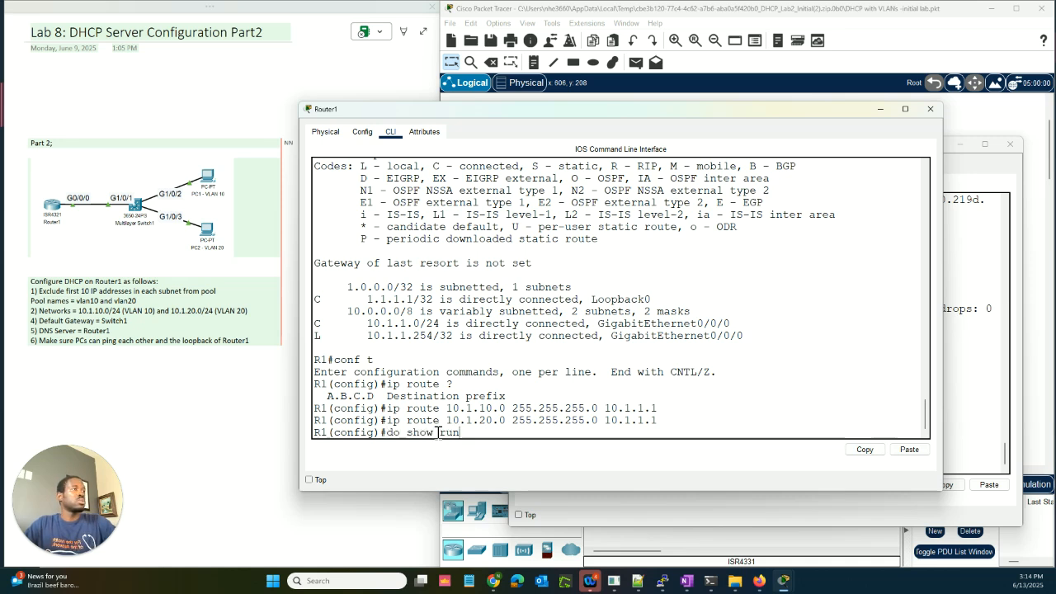
# Step: Display Router1's running config and review the vlan10/vlan20 DHCP pools, DNS 10.1.1.254, default router and exclusions
pyautogui.press('Return')
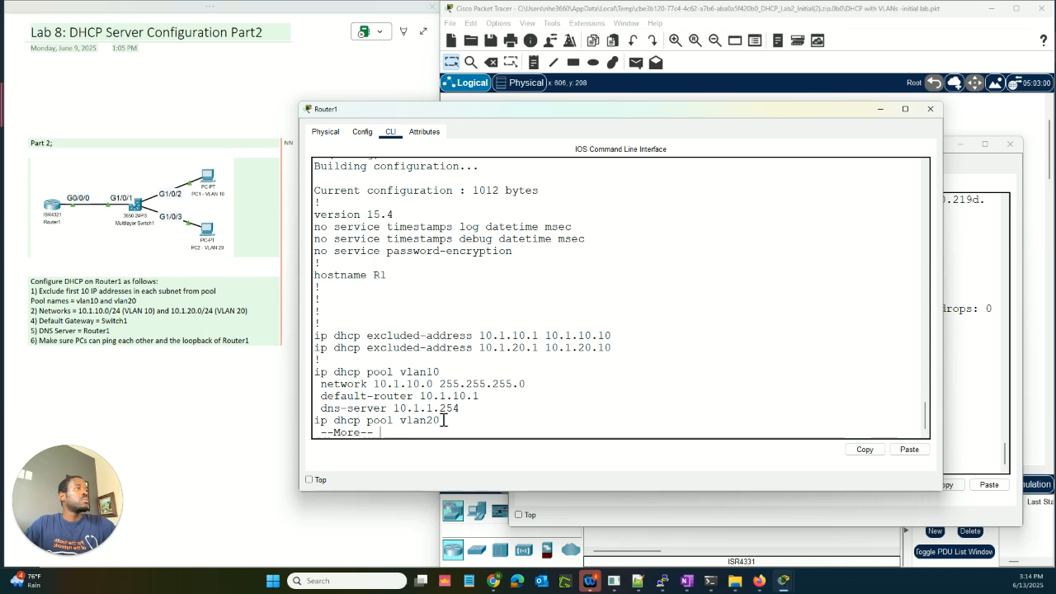
pyautogui.moveTo(441, 421); pyautogui.dragTo(369, 419)
pyautogui.moveTo(441, 372); pyautogui.dragTo(387, 372)
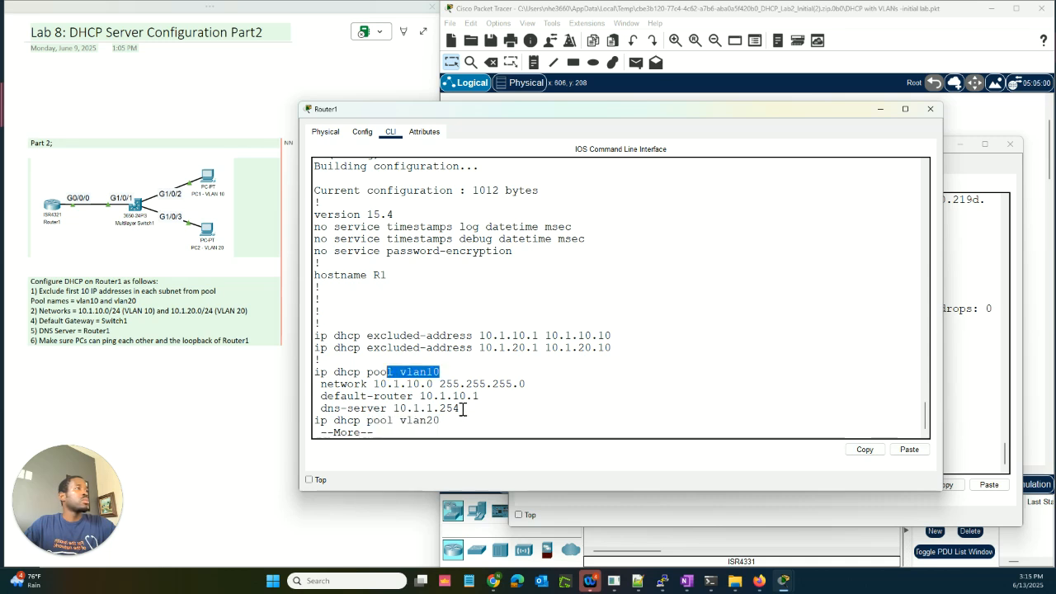
pyautogui.moveTo(461, 409); pyautogui.dragTo(405, 410)
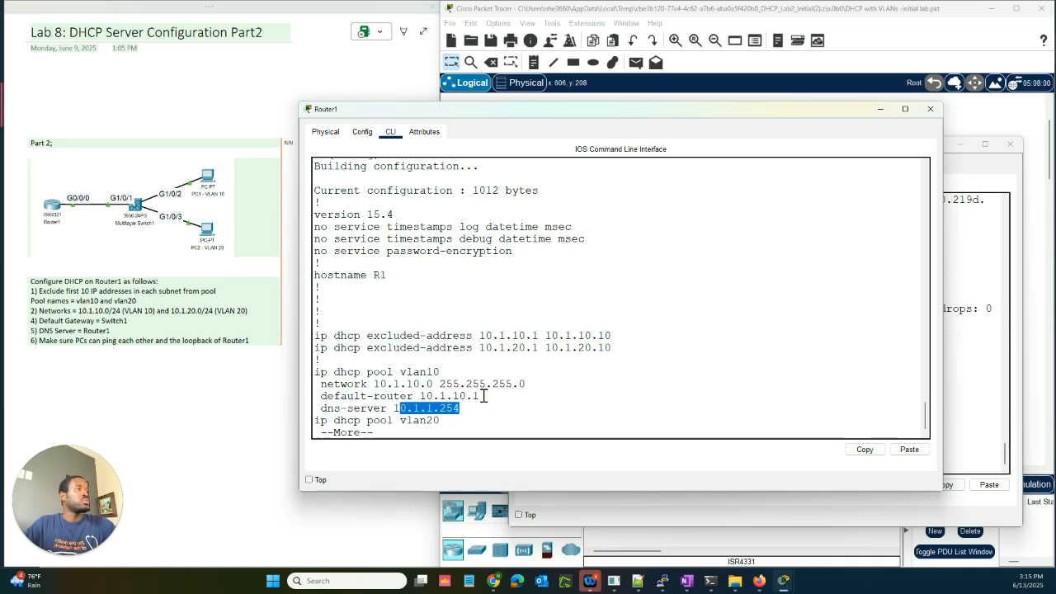
pyautogui.moveTo(484, 396); pyautogui.dragTo(423, 390)
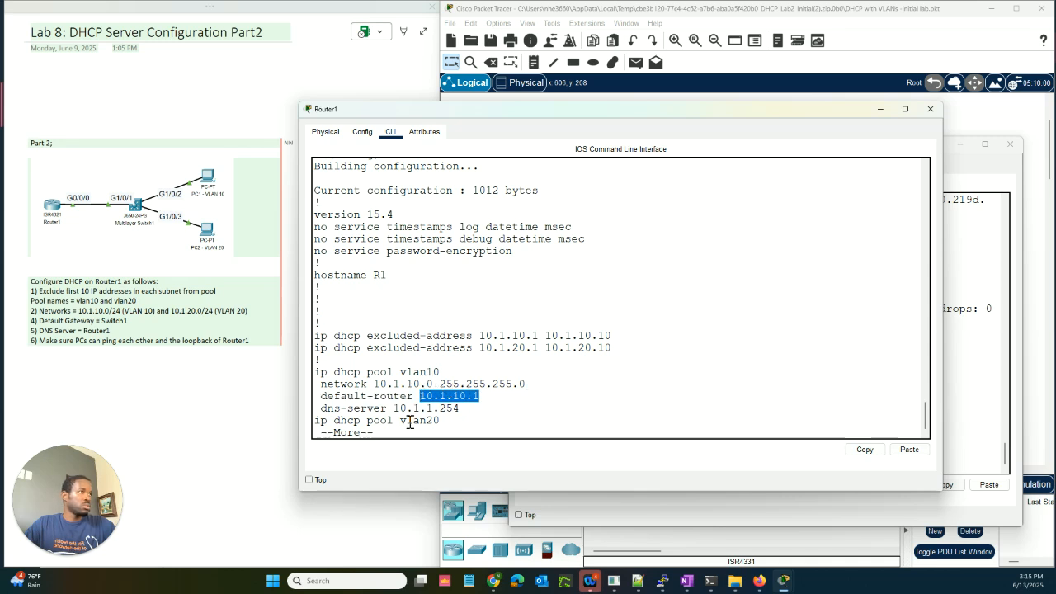
pyautogui.click(523, 391)
pyautogui.moveTo(612, 356); pyautogui.dragTo(499, 336)
pyautogui.click(486, 310)
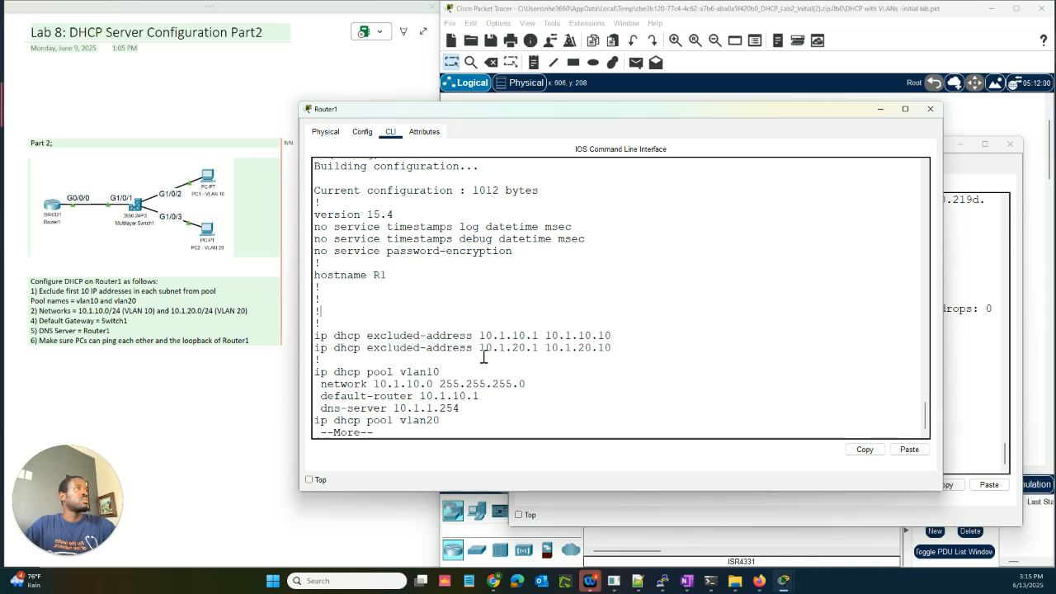
pyautogui.scroll(2, 481, 388)
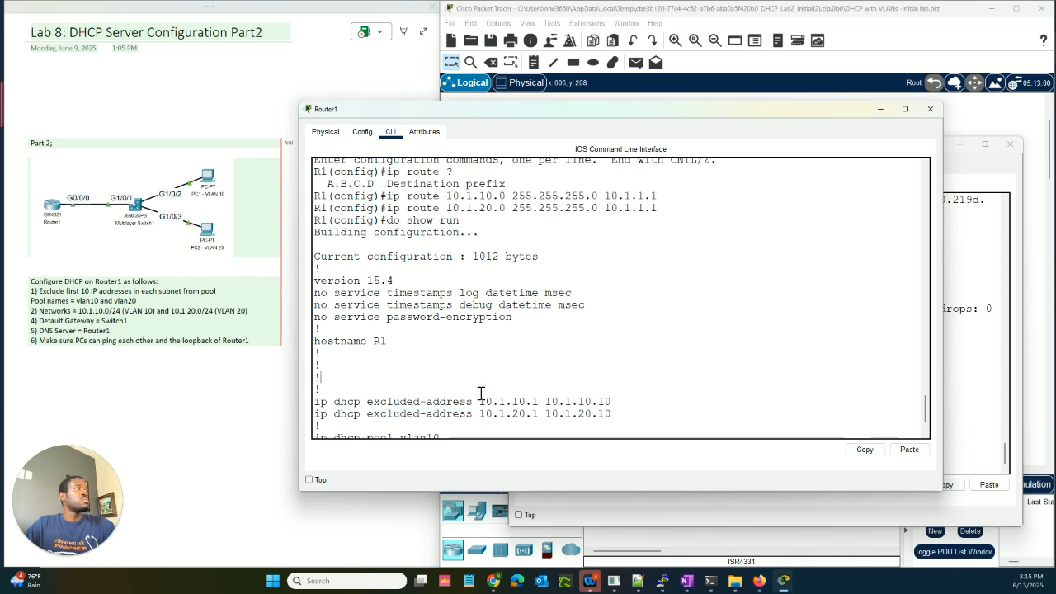
pyautogui.scroll(1, 481, 394)
pyautogui.scroll(-3, 481, 393)
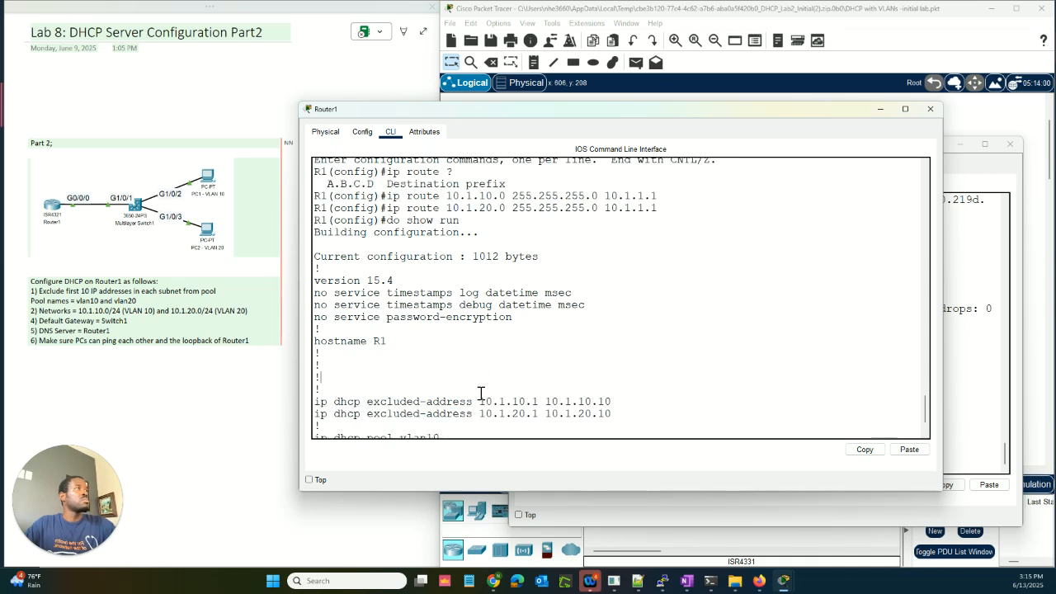
# Step: Page through to the static routes and confirm their next hop 10.1.1.1
pyautogui.press('space')
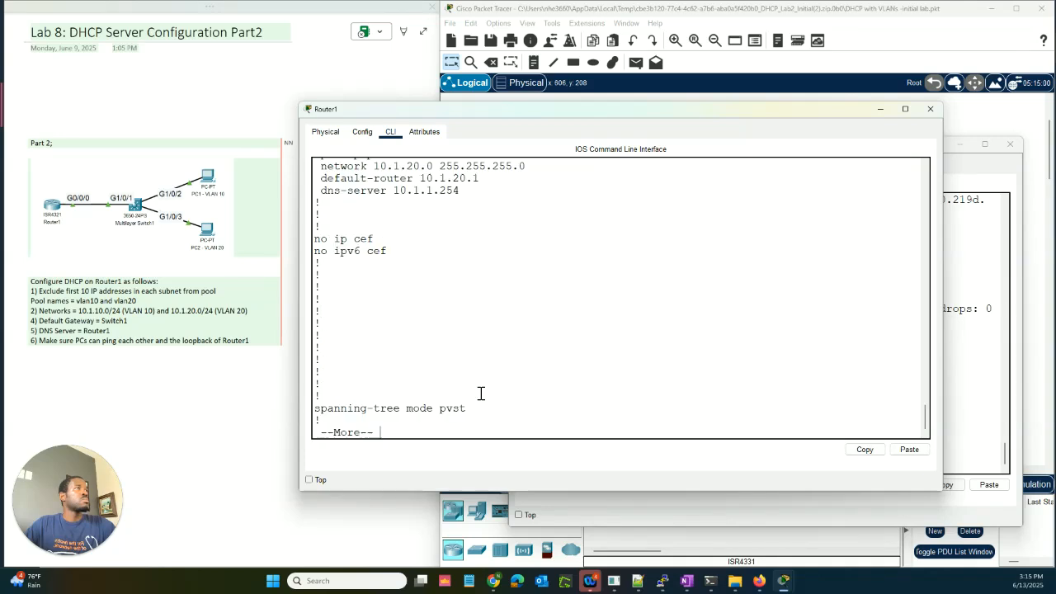
pyautogui.press('space')
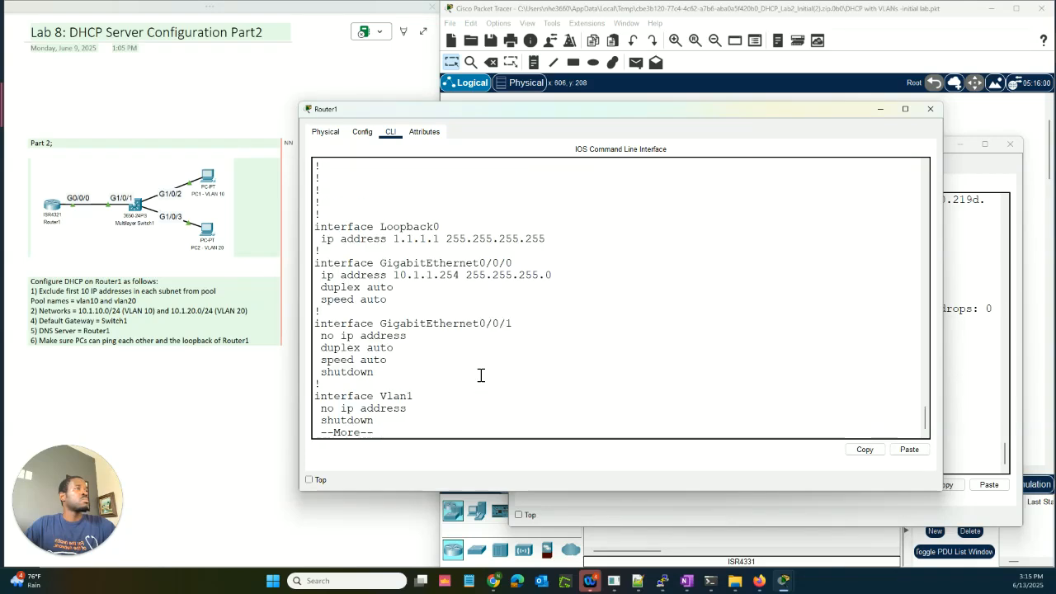
pyautogui.press('space')
pyautogui.scroll(2, 481, 375)
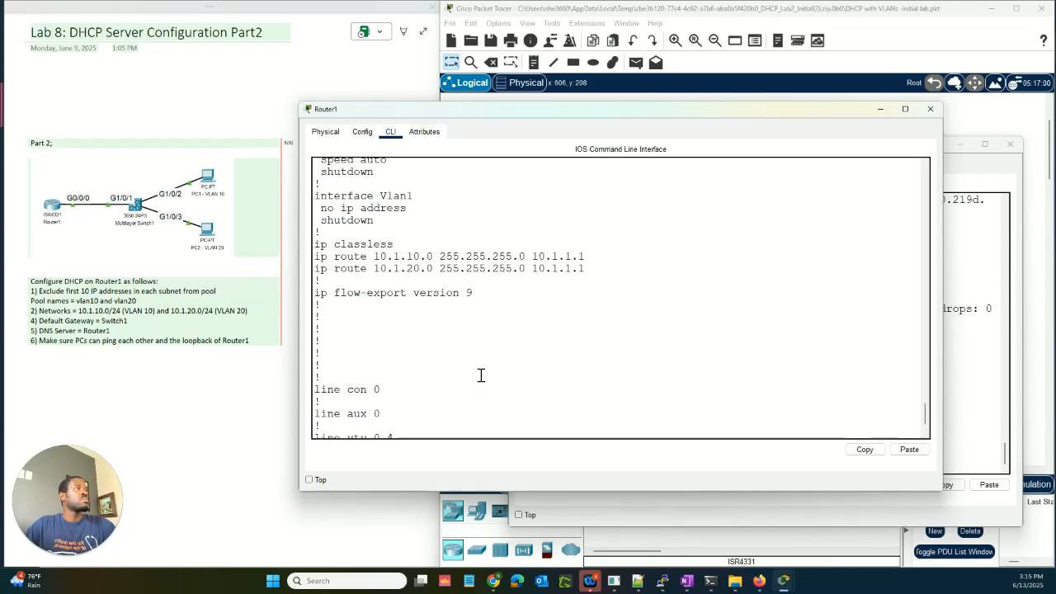
pyautogui.scroll(2, 479, 368)
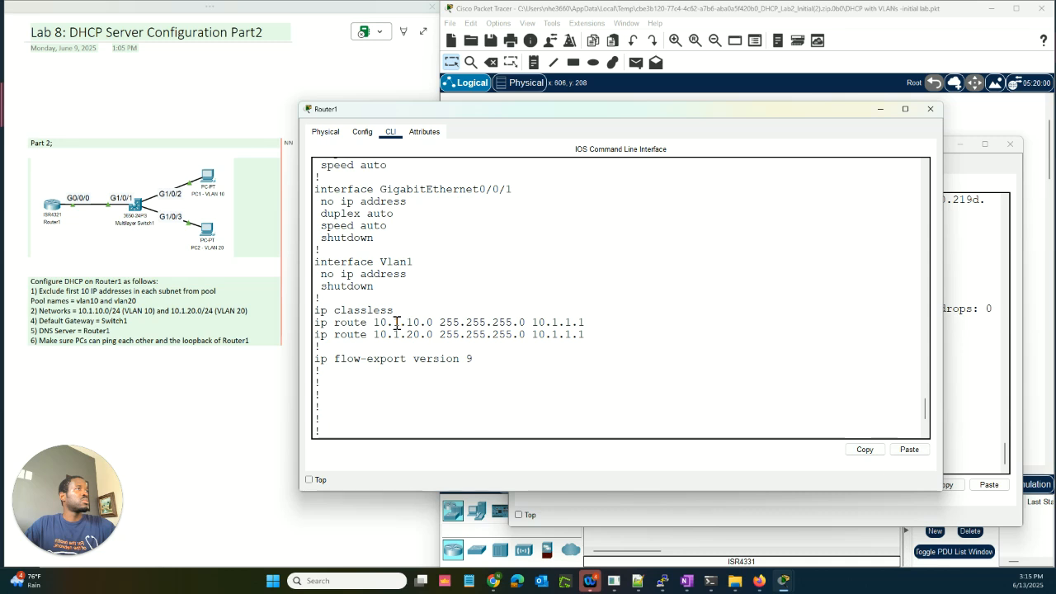
pyautogui.moveTo(377, 322); pyautogui.dragTo(586, 322)
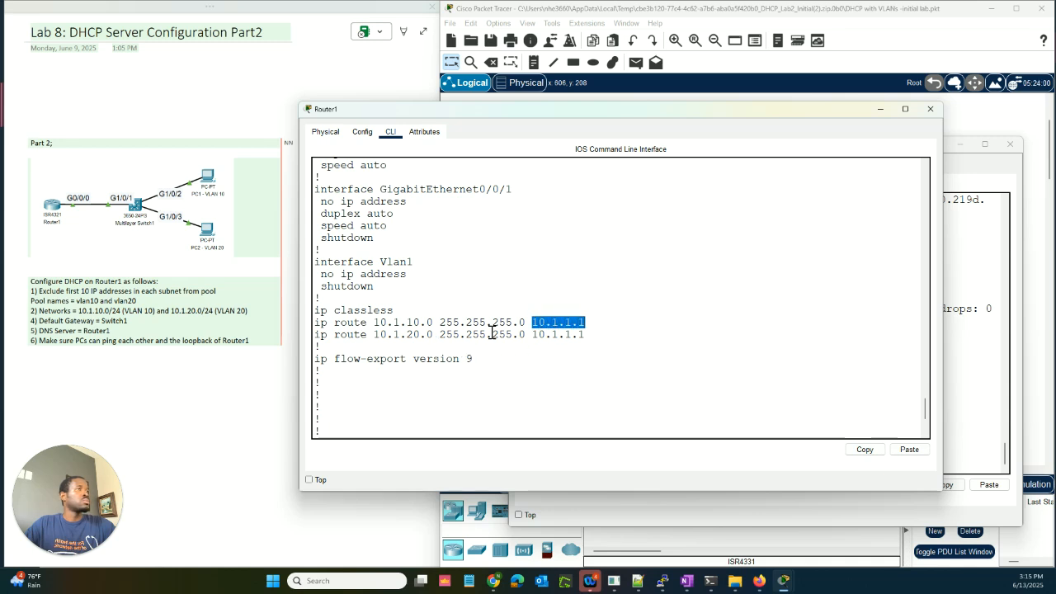
pyautogui.scroll(-4, 431, 334)
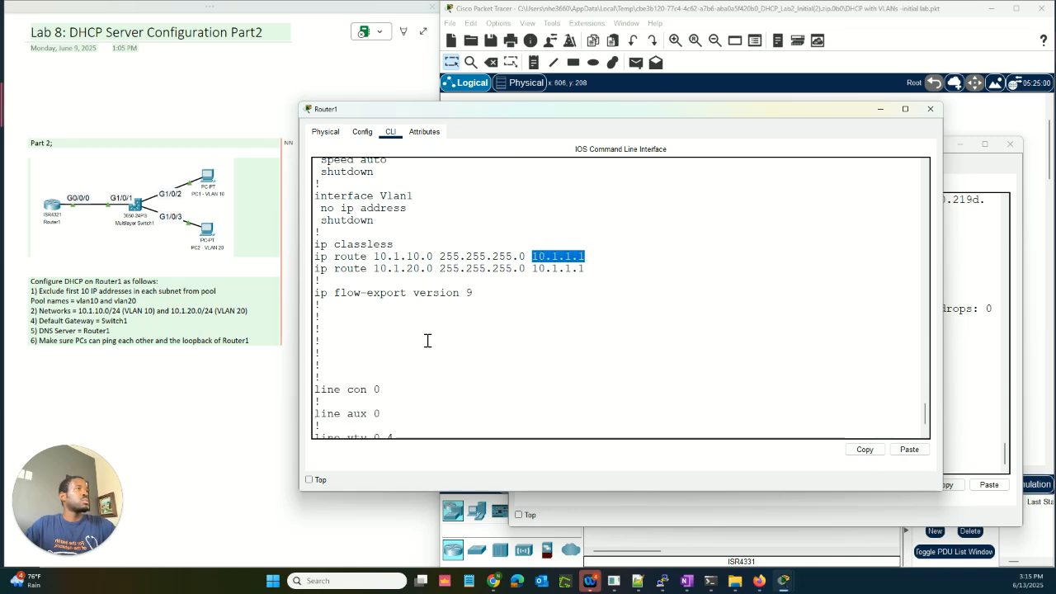
pyautogui.click(420, 385)
pyautogui.press('space')
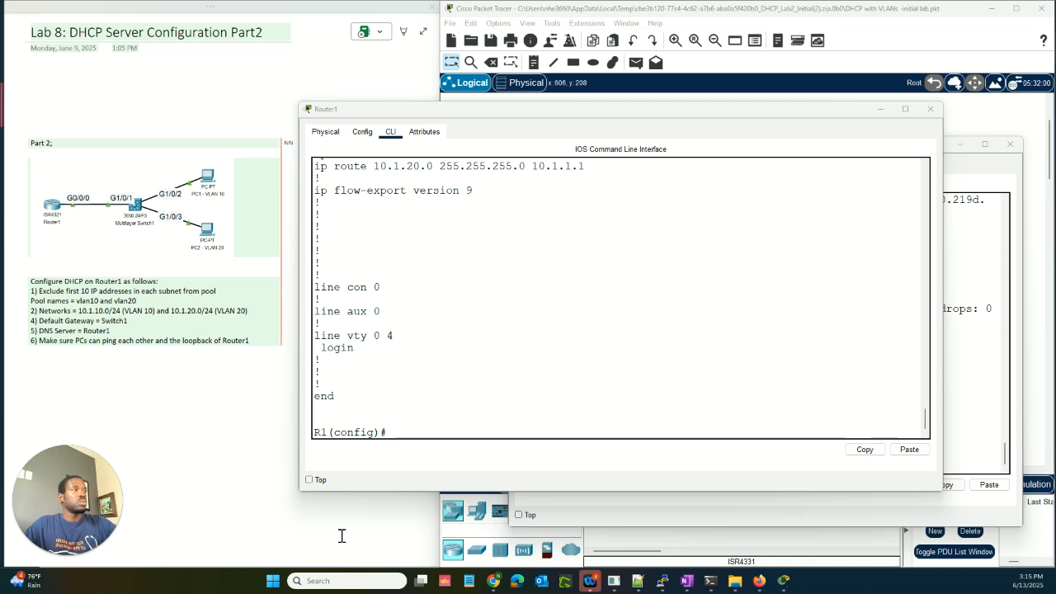
pyautogui.click(457, 432)
# Step: Run 'do show ip int brief' on Router1 and highlight Loopback0's address 1.1.1.1
pyautogui.write('do sho')
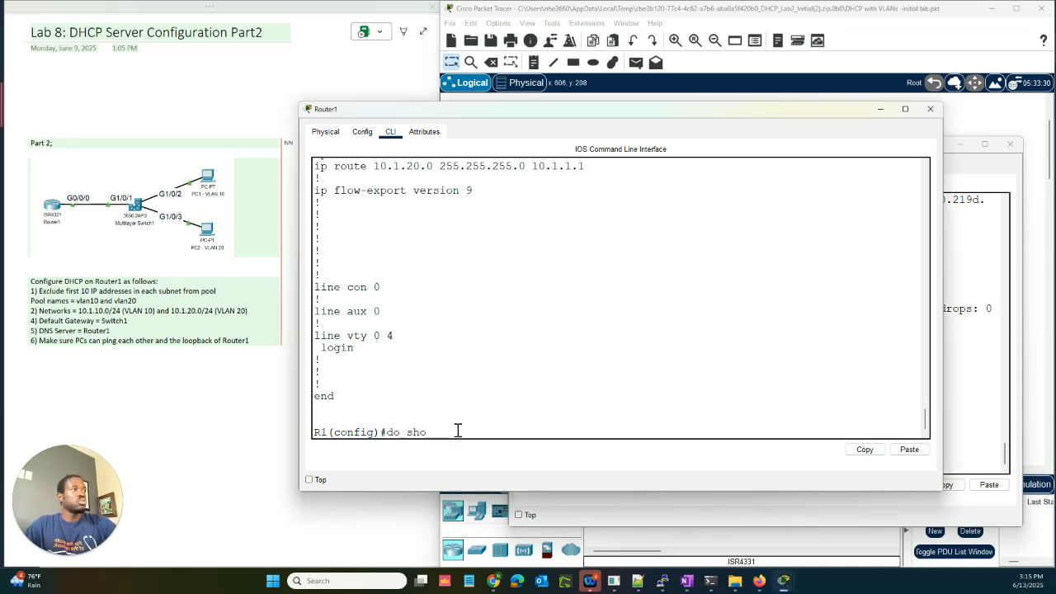
pyautogui.write('w ip int br')
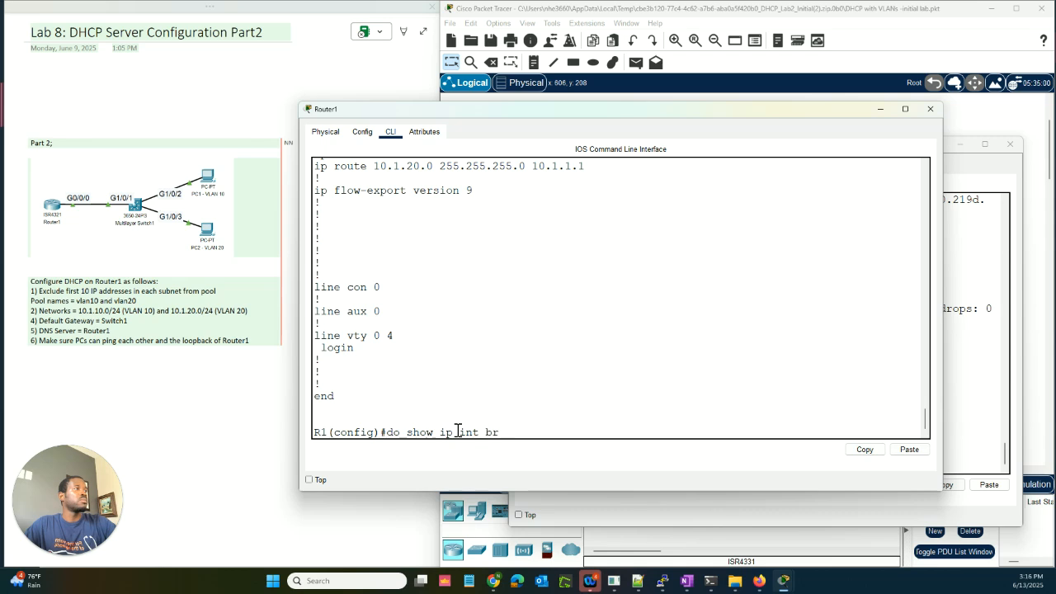
pyautogui.press('Return')
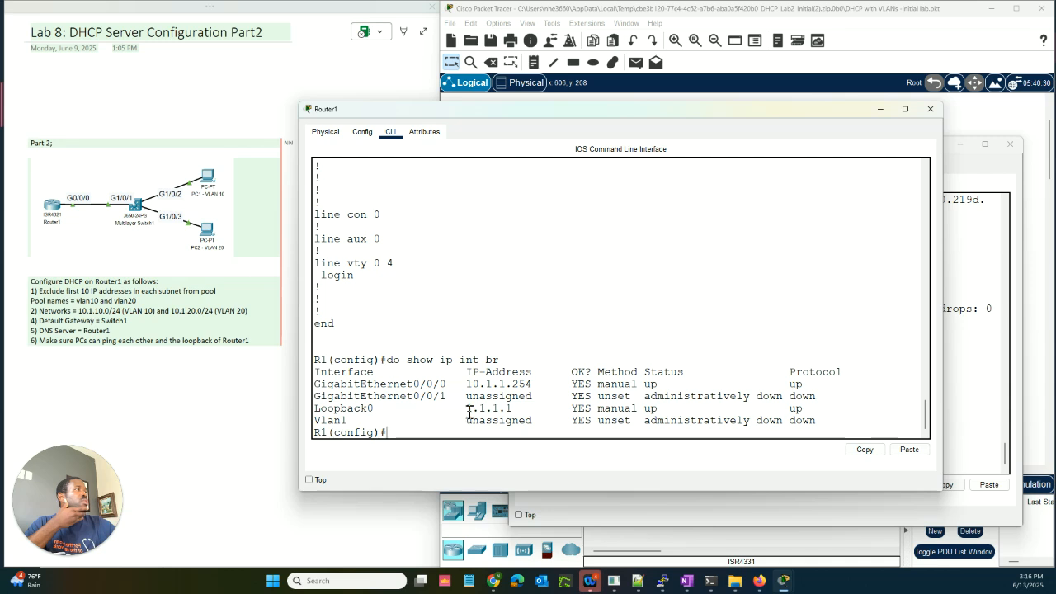
pyautogui.moveTo(468, 408); pyautogui.dragTo(513, 408)
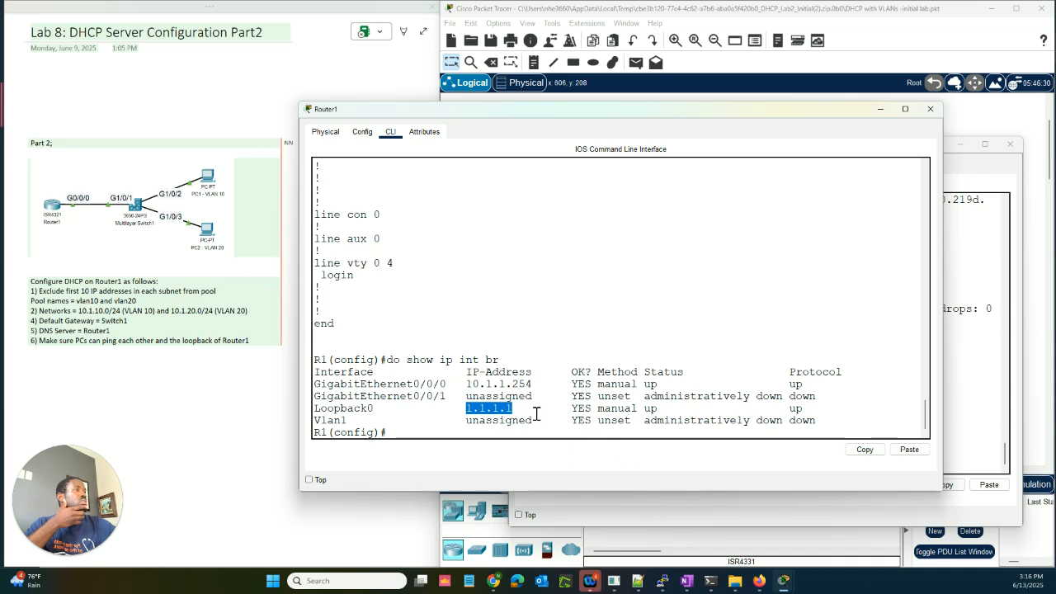
# Step: Enable IP routing on Multilayer Switch1
pyautogui.click(584, 499)
pyautogui.click(618, 466)
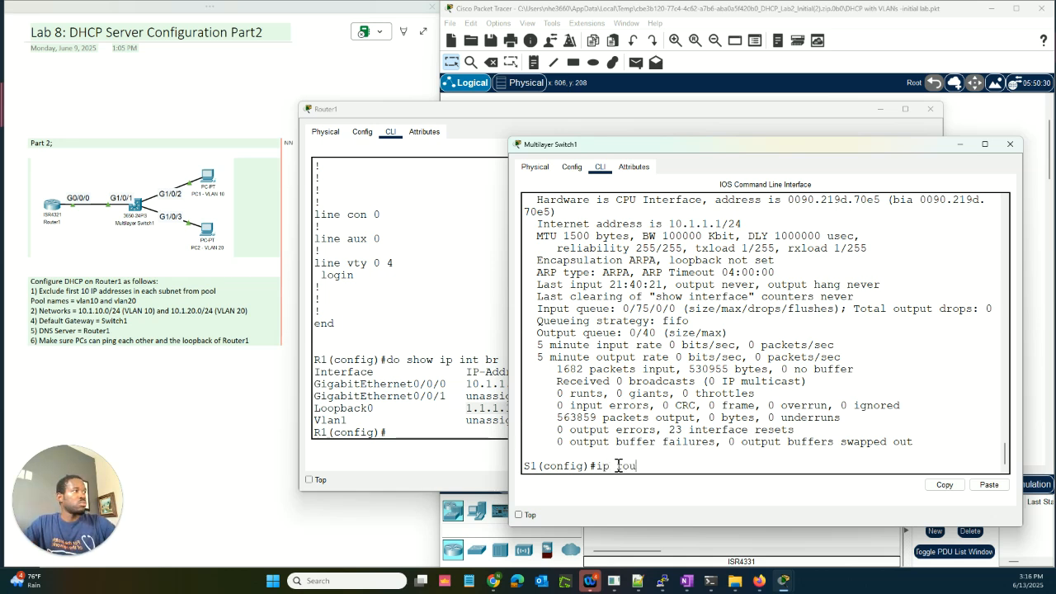
pyautogui.write('ip routing')
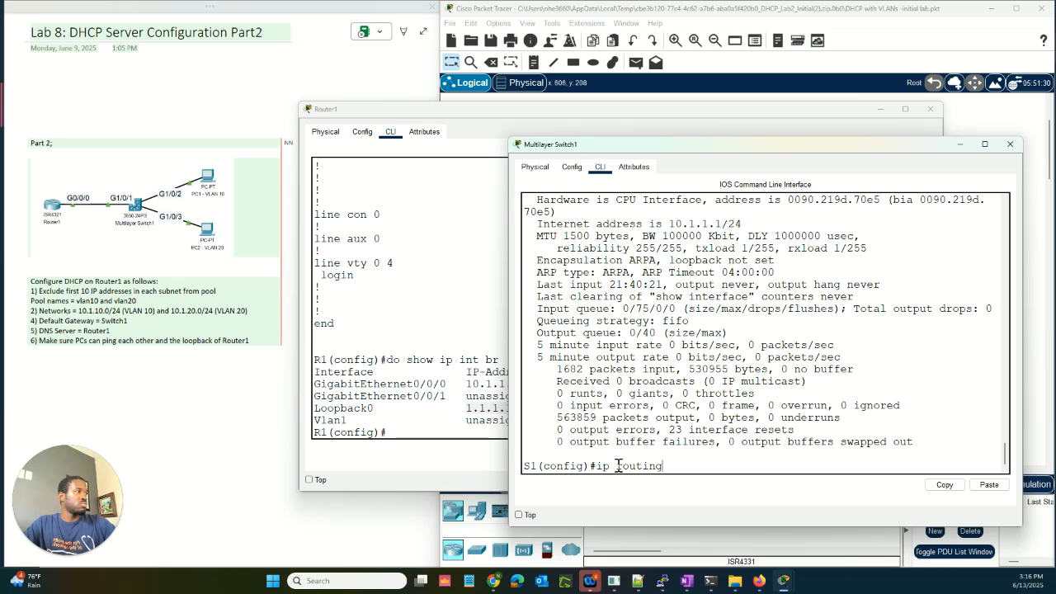
pyautogui.press('Return')
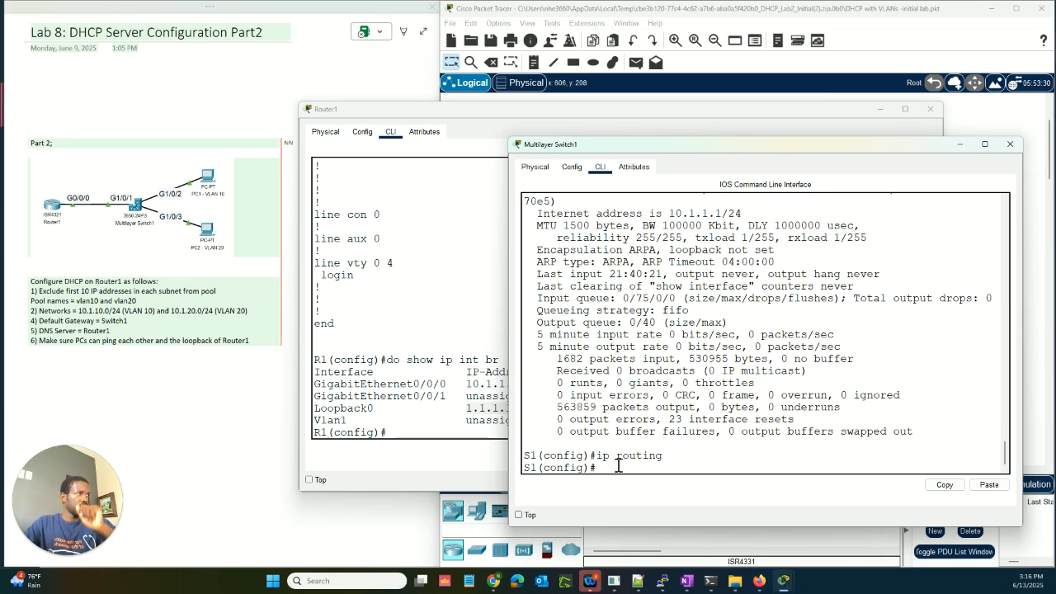
# Step: Add a host route to 1.1.1.1 255.255.255.255 via next hop 10.1.1.254 on the switch
pyautogui.write('ip')
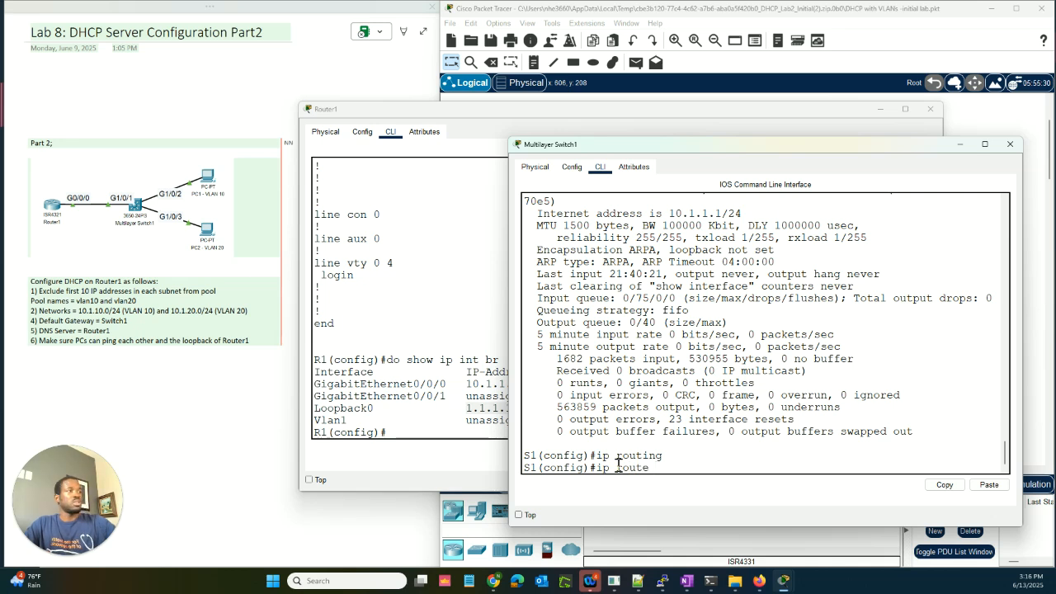
pyautogui.write(' route')
pyautogui.moveTo(634, 147); pyautogui.dragTo(717, 108)
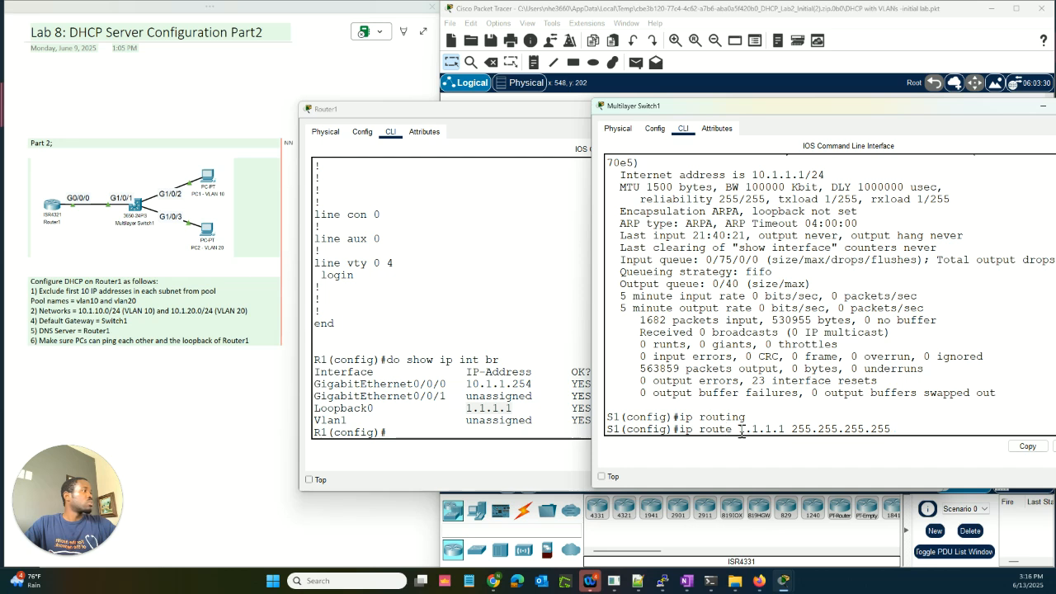
pyautogui.moveTo(741, 431); pyautogui.dragTo(859, 429)
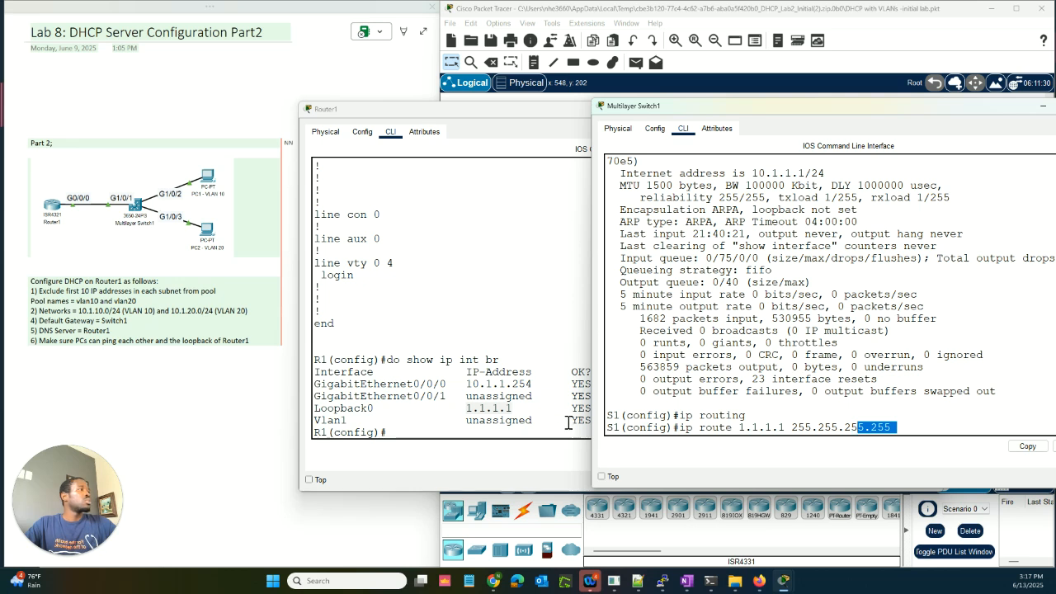
pyautogui.click(902, 431)
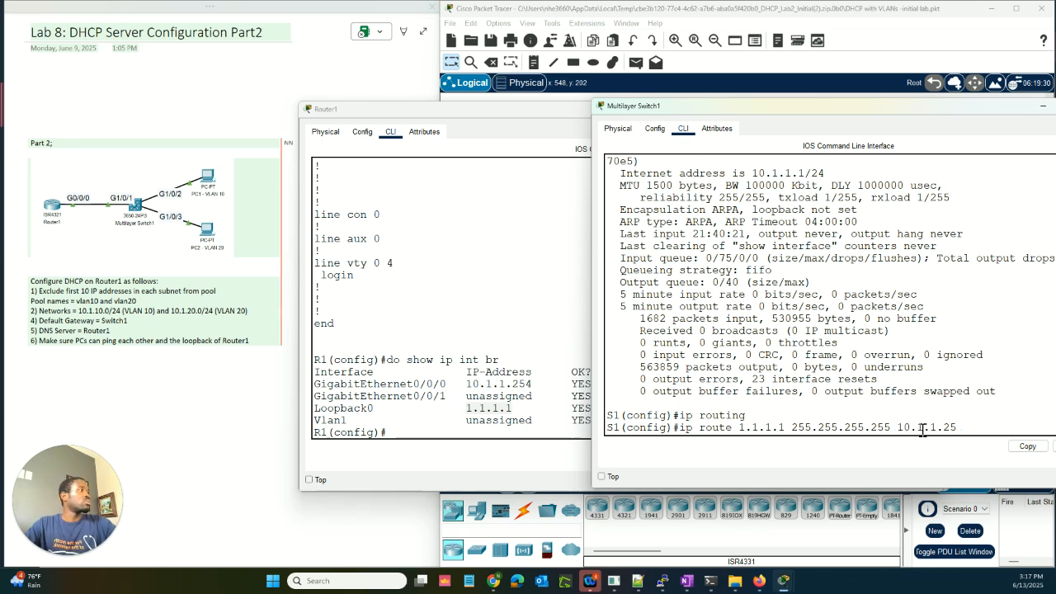
pyautogui.write('4')
pyautogui.press('Return')
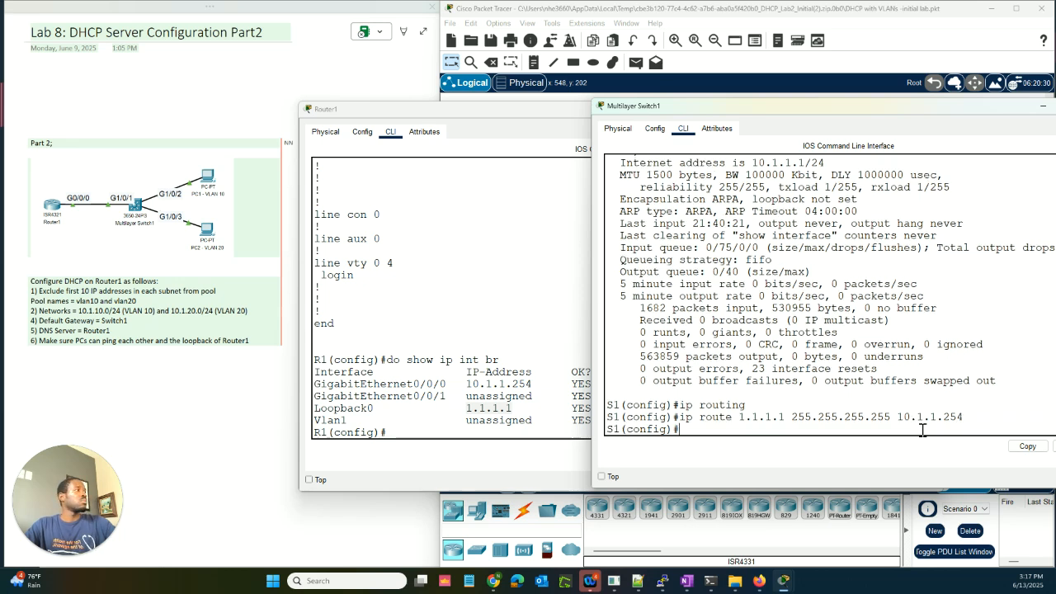
pyautogui.press('Return')
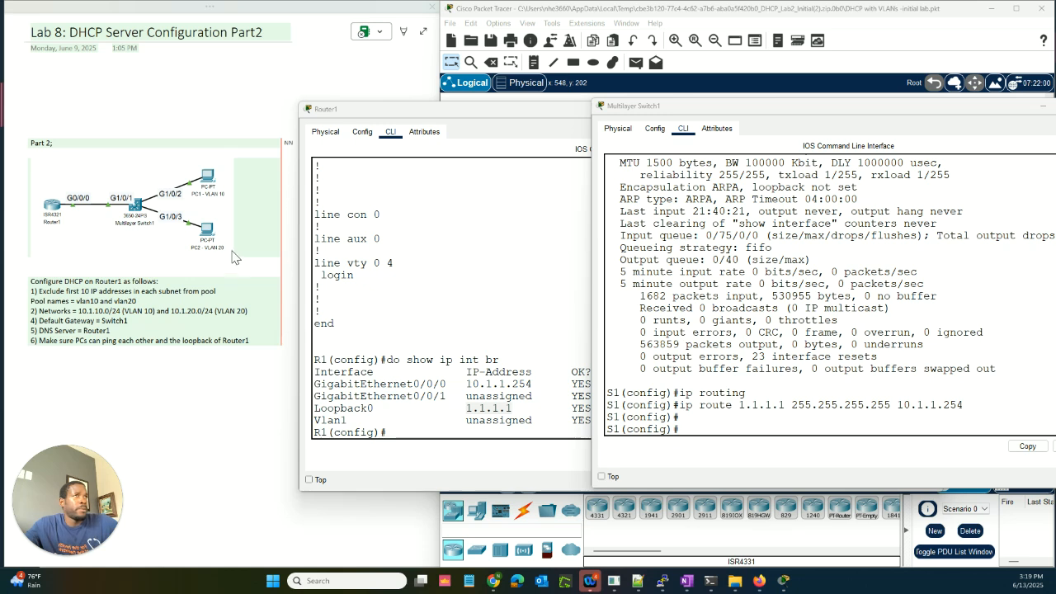
# Step: Run 'do show ip int brief' on the switch, correcting the mistyped first attempt
pyautogui.click(674, 121)
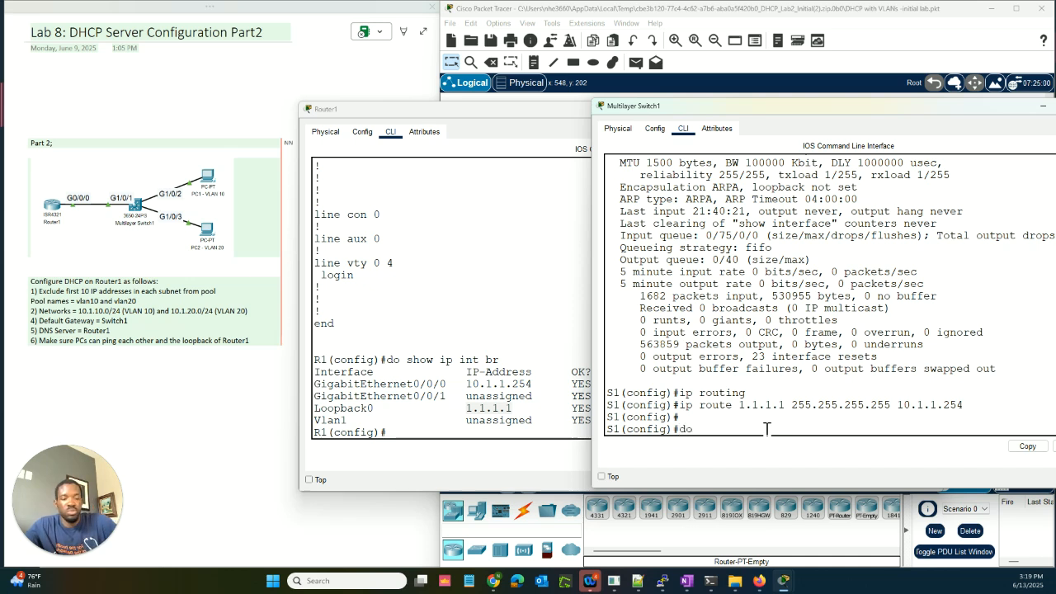
pyautogui.write('do show int')
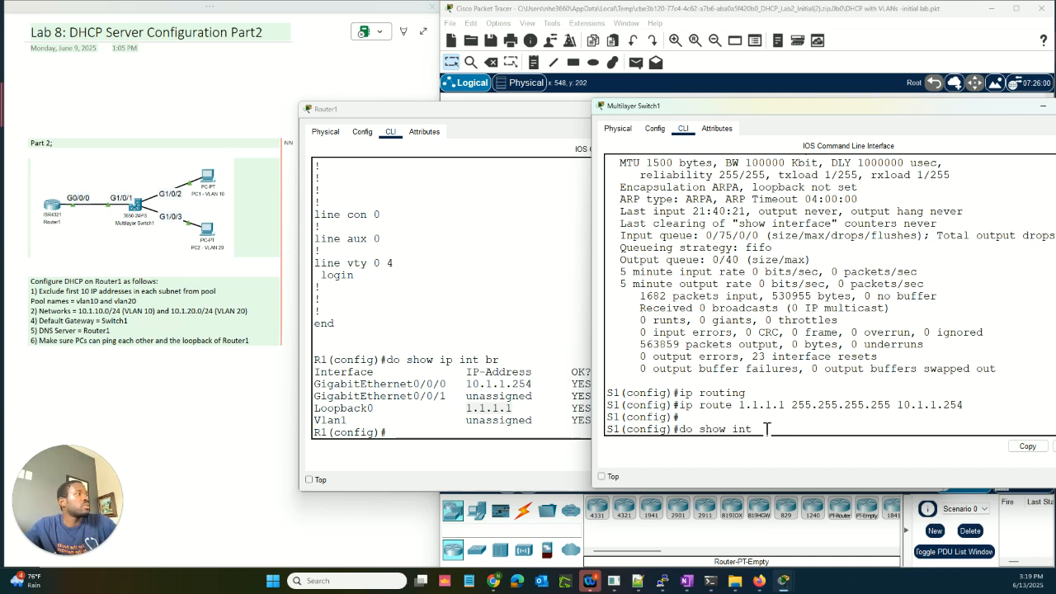
pyautogui.write(' br')
pyautogui.press('Return')
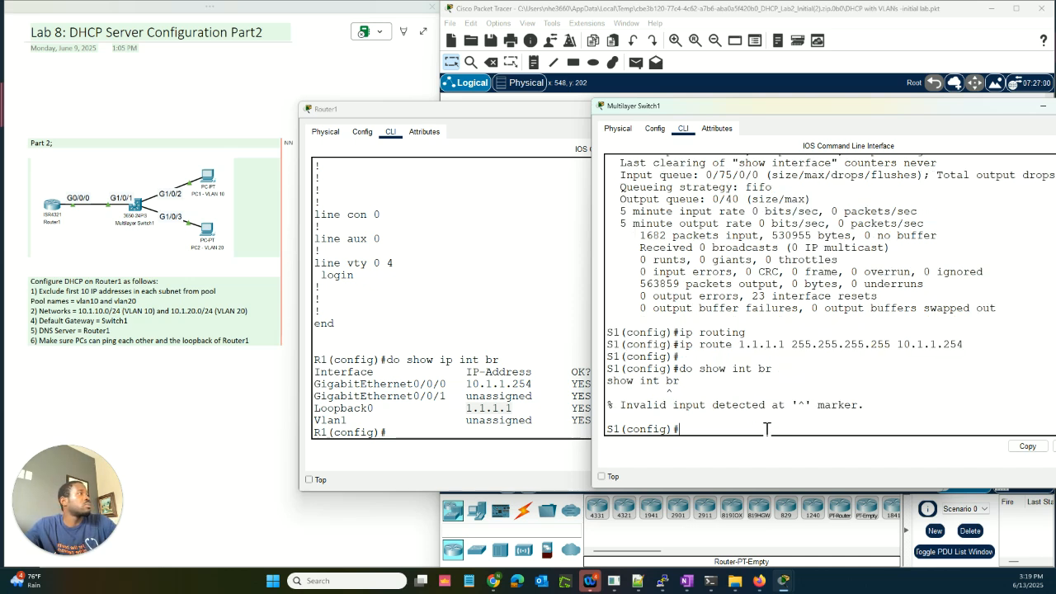
pyautogui.press('Up')
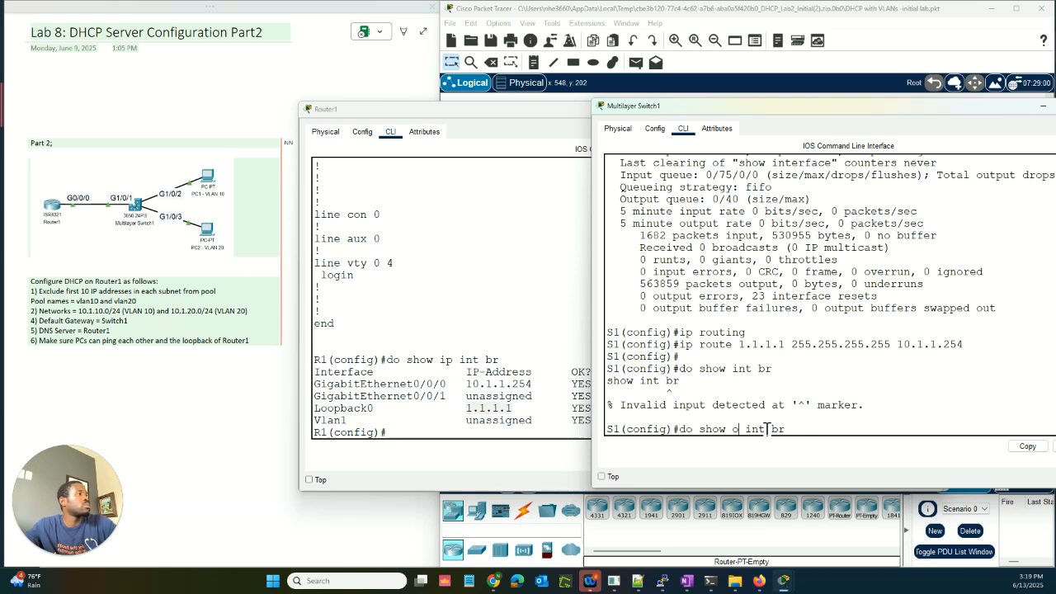
pyautogui.write('ip')
pyautogui.press('Return')
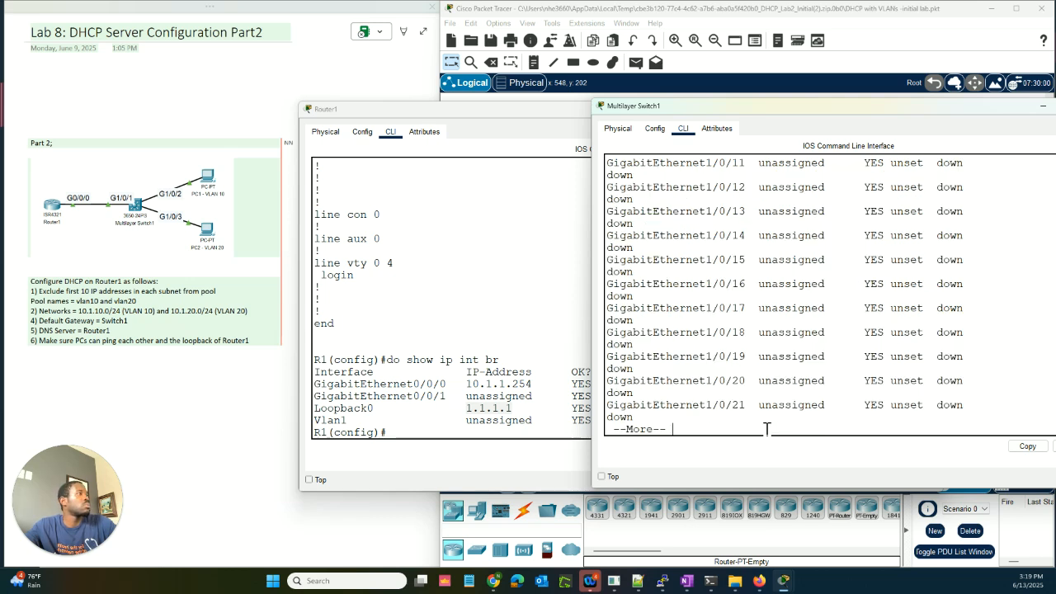
pyautogui.press('space')
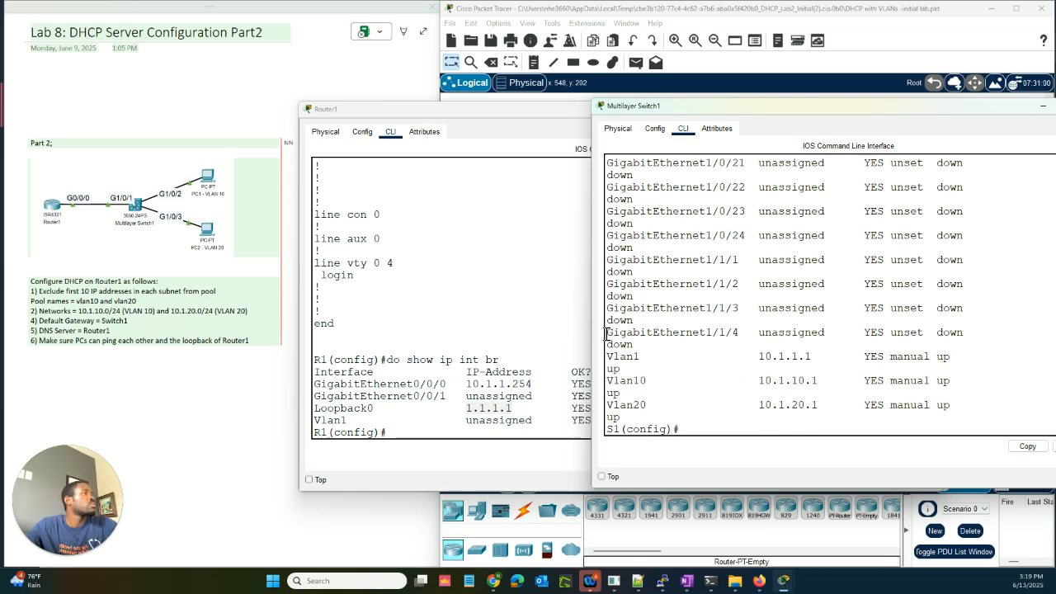
# Step: Widen the switch console and highlight the Vlan10 (10.1.10.1) and Vlan20 (10.1.20.1) rows
pyautogui.moveTo(592, 322); pyautogui.dragTo(538, 315)
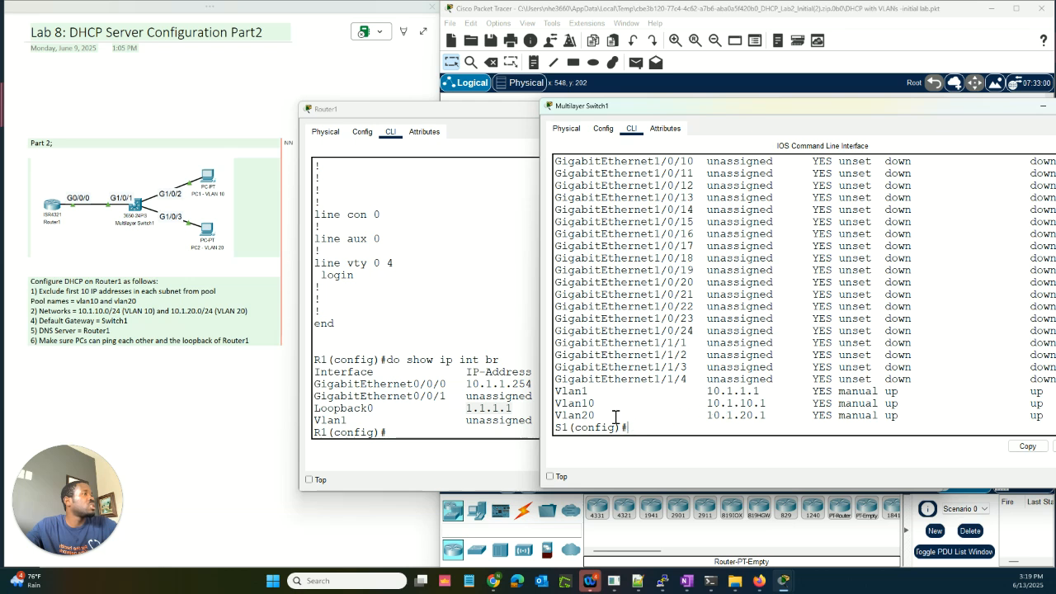
pyautogui.moveTo(769, 421); pyautogui.dragTo(580, 403)
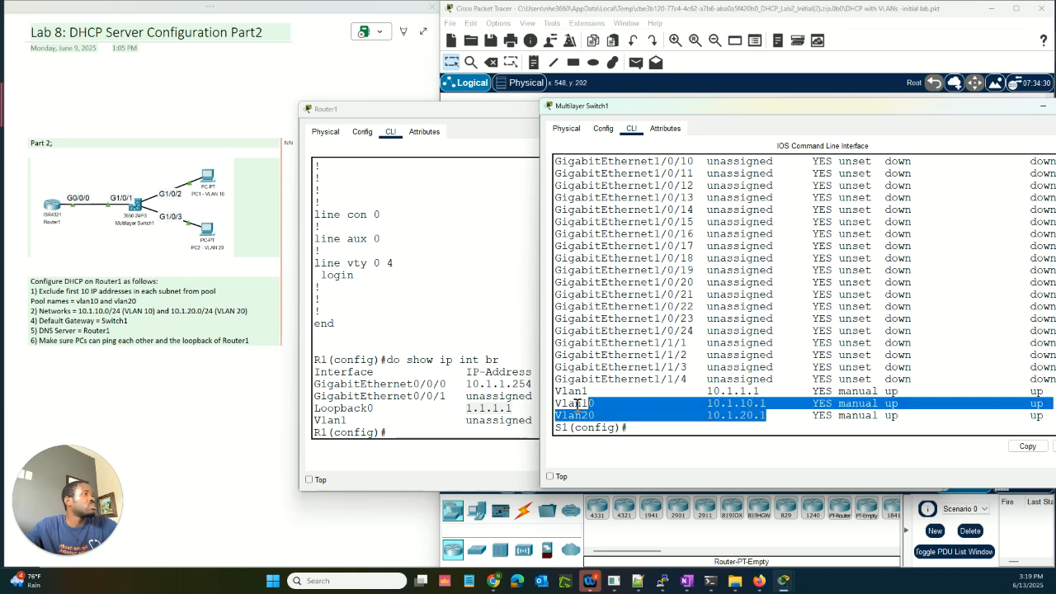
pyautogui.click(675, 431)
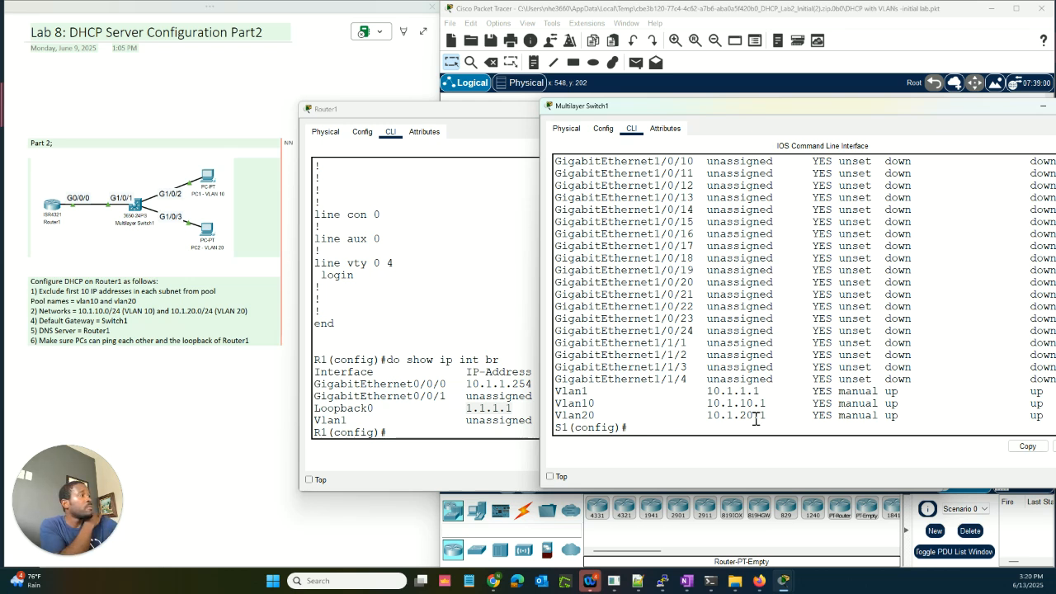
pyautogui.moveTo(773, 415); pyautogui.dragTo(556, 419)
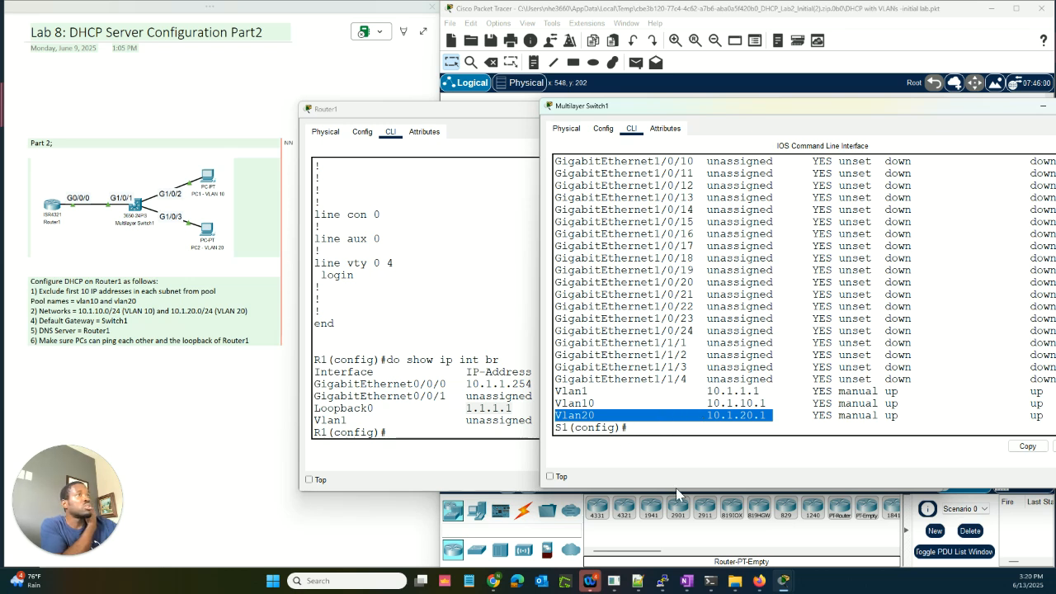
pyautogui.click(630, 428)
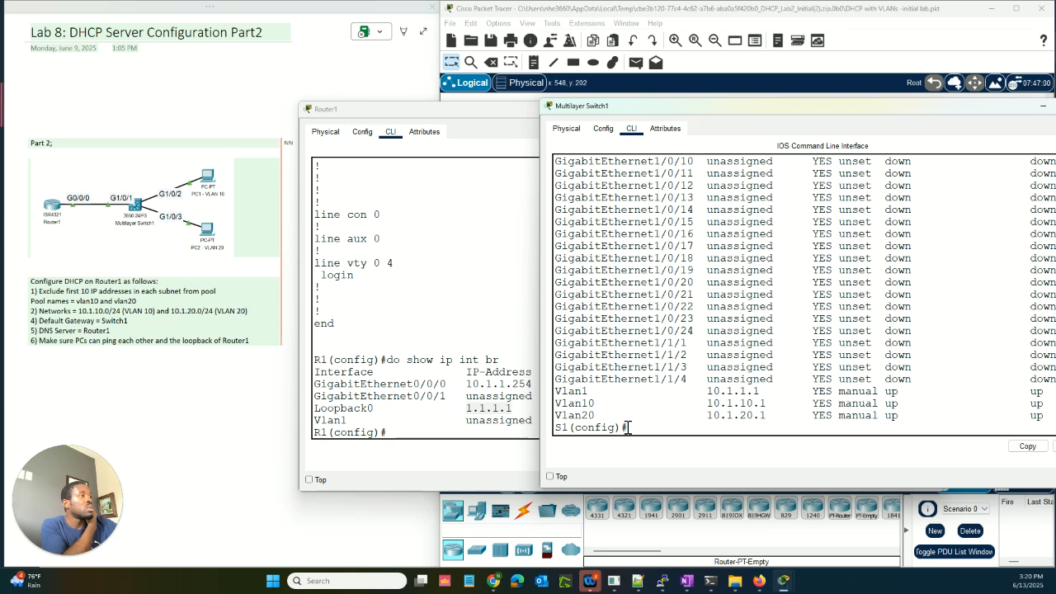
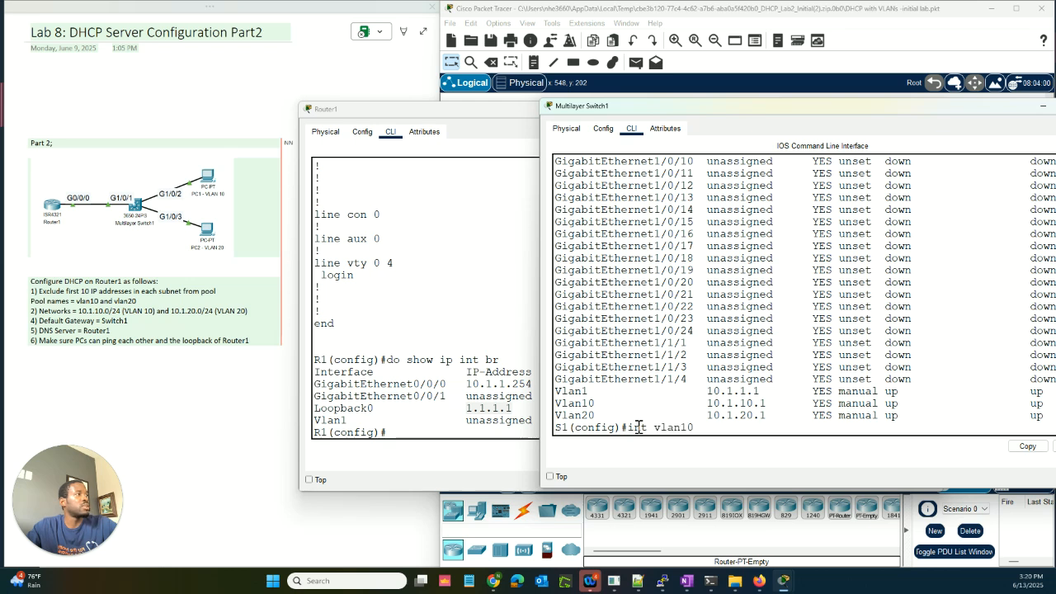
# Step: Under interface Vlan10, add 'ip helper-address 10.1.1.254' pointing DHCP requests to Router1
pyautogui.press('Return')
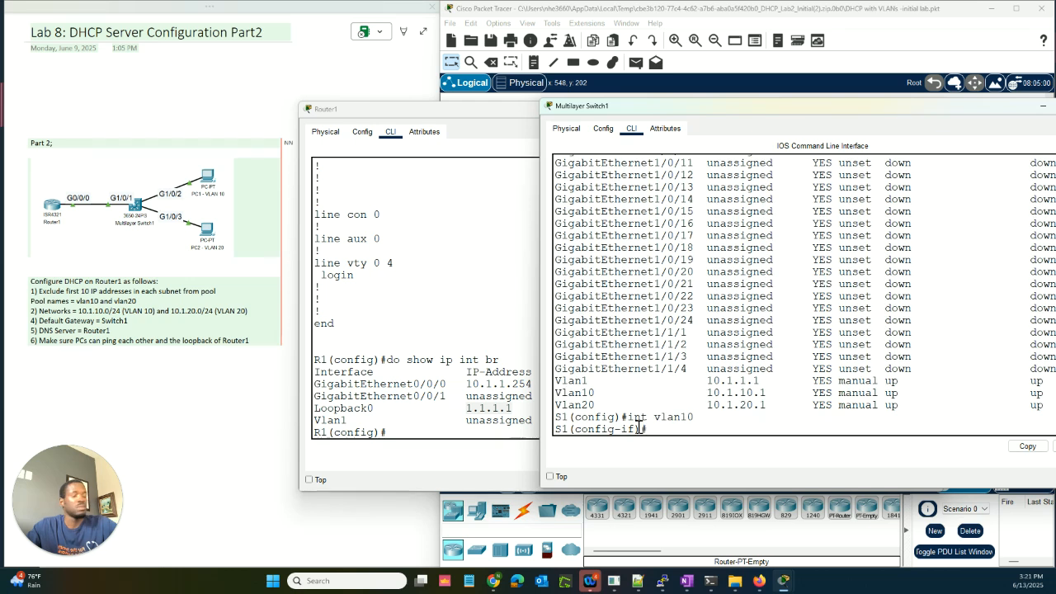
pyautogui.write('ip ?')
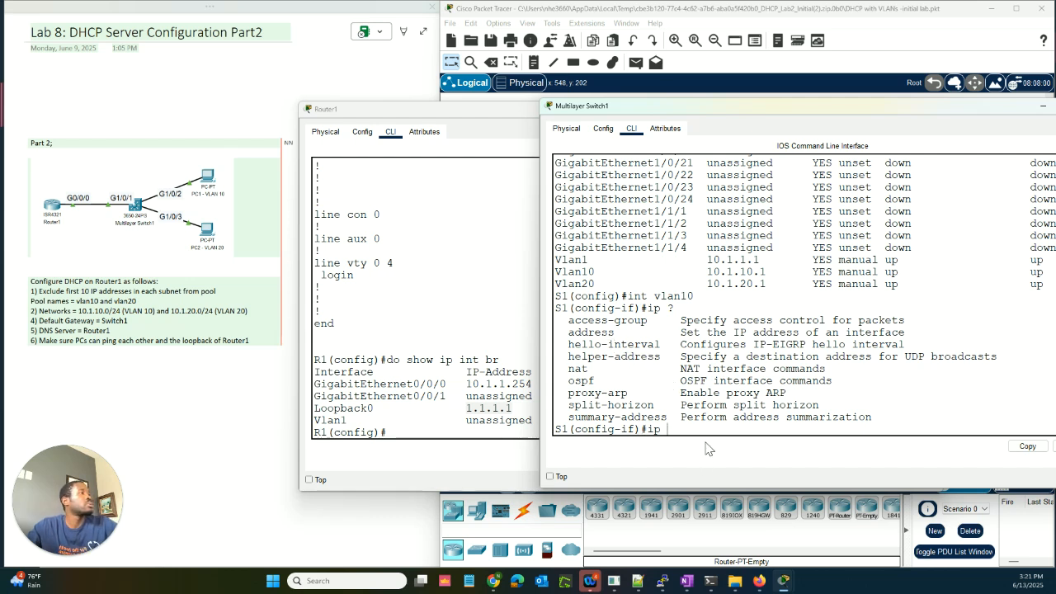
pyautogui.write('hel')
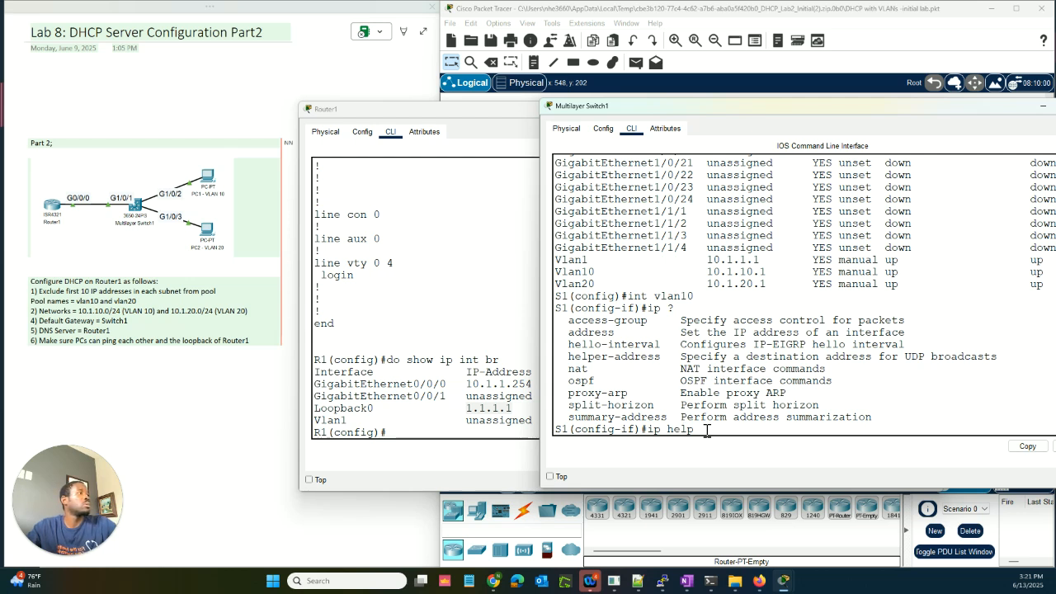
pyautogui.write('p')
pyautogui.press('Tab')
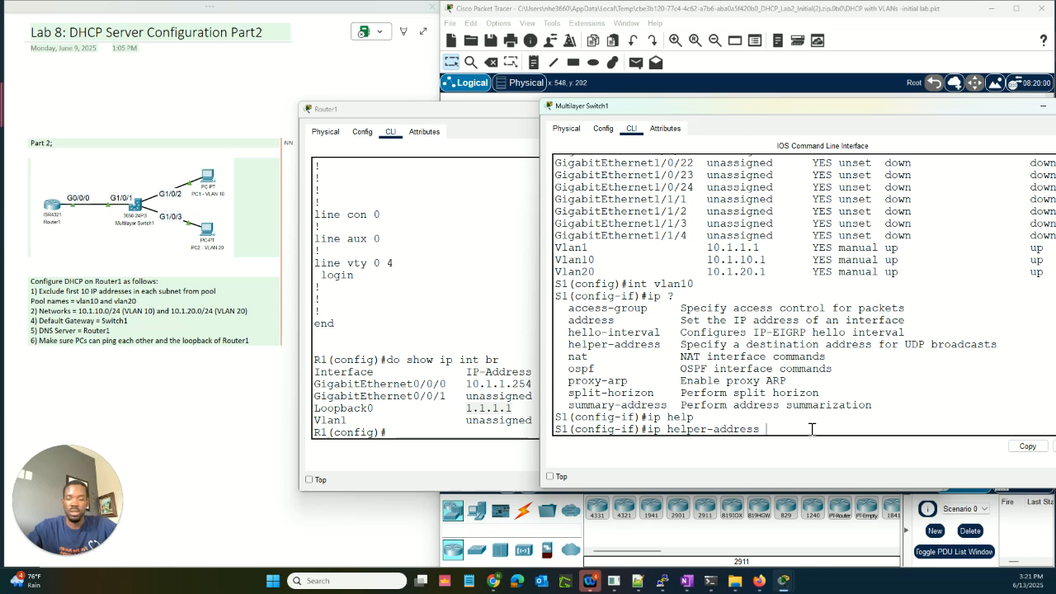
pyautogui.write('1')
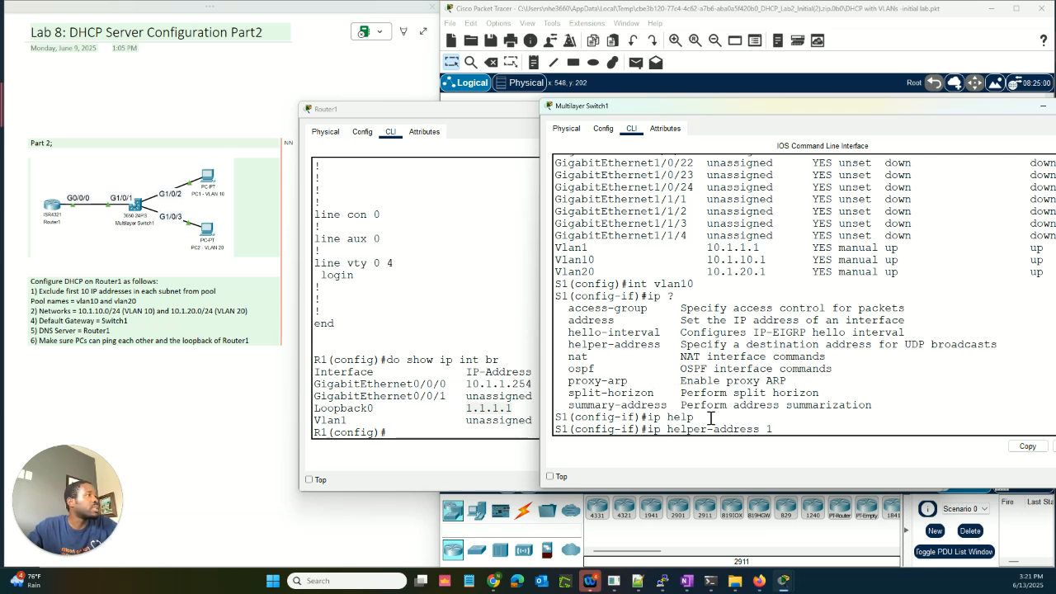
pyautogui.write('0.')
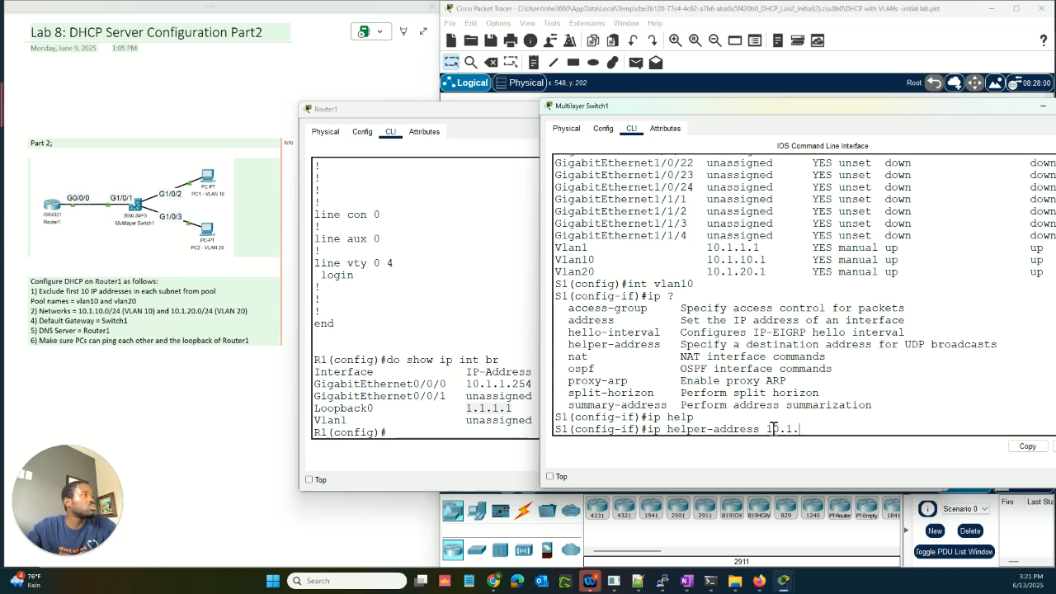
pyautogui.write('1.1.2')
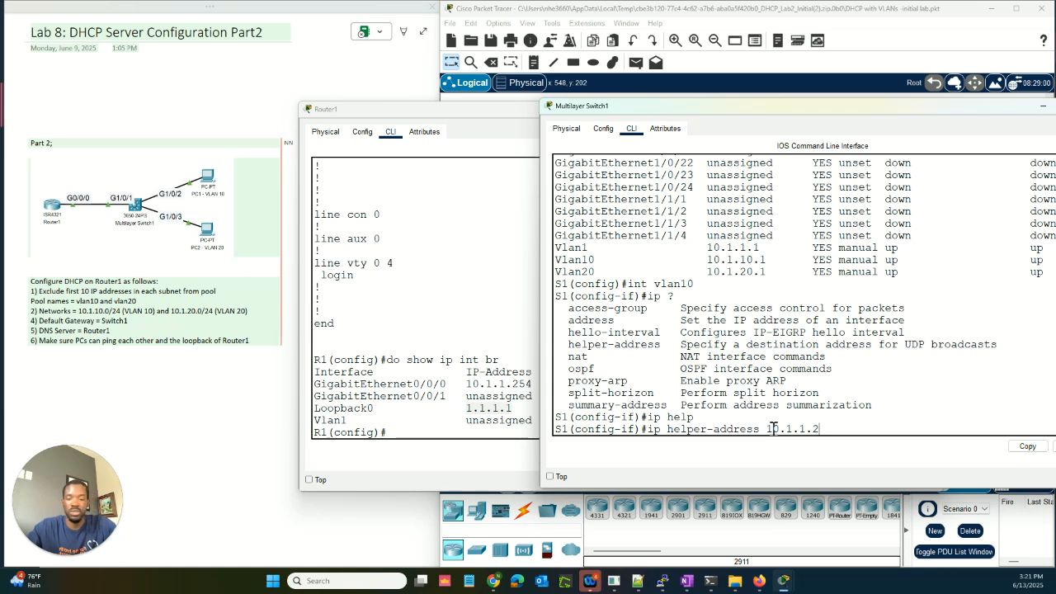
pyautogui.write('54')
pyautogui.press('Return')
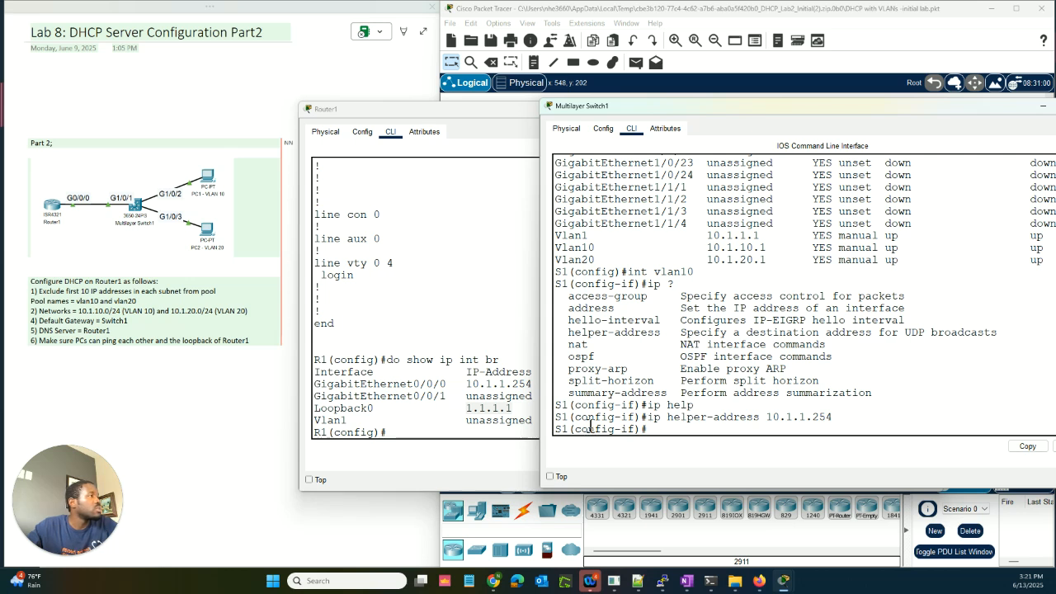
pyautogui.moveTo(558, 419); pyautogui.dragTo(670, 415)
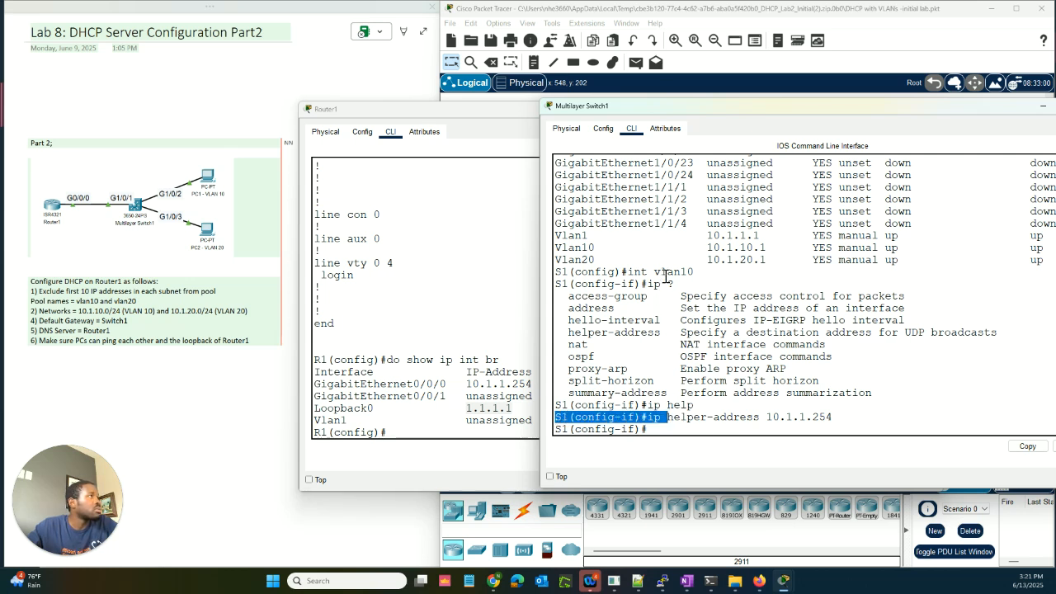
pyautogui.moveTo(695, 271); pyautogui.dragTo(554, 274)
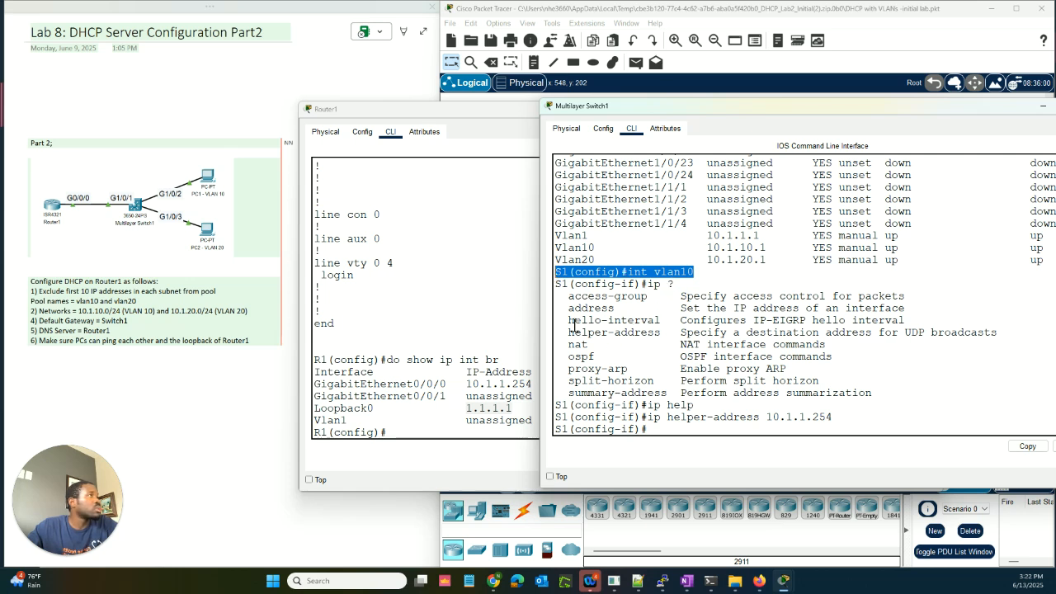
pyautogui.moveTo(568, 332); pyautogui.dragTo(656, 332)
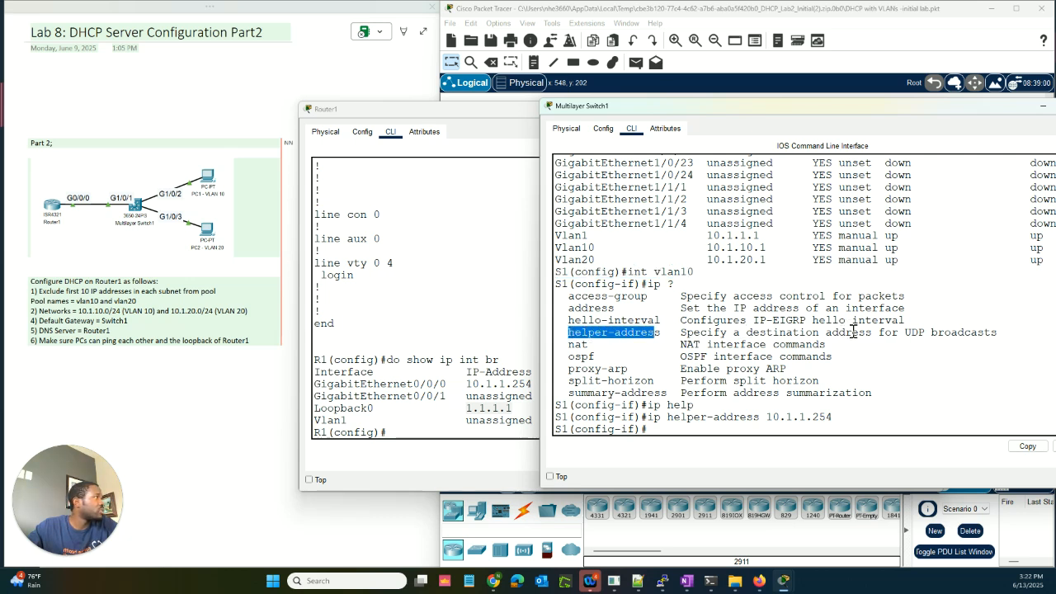
pyautogui.moveTo(681, 333); pyautogui.dragTo(938, 332)
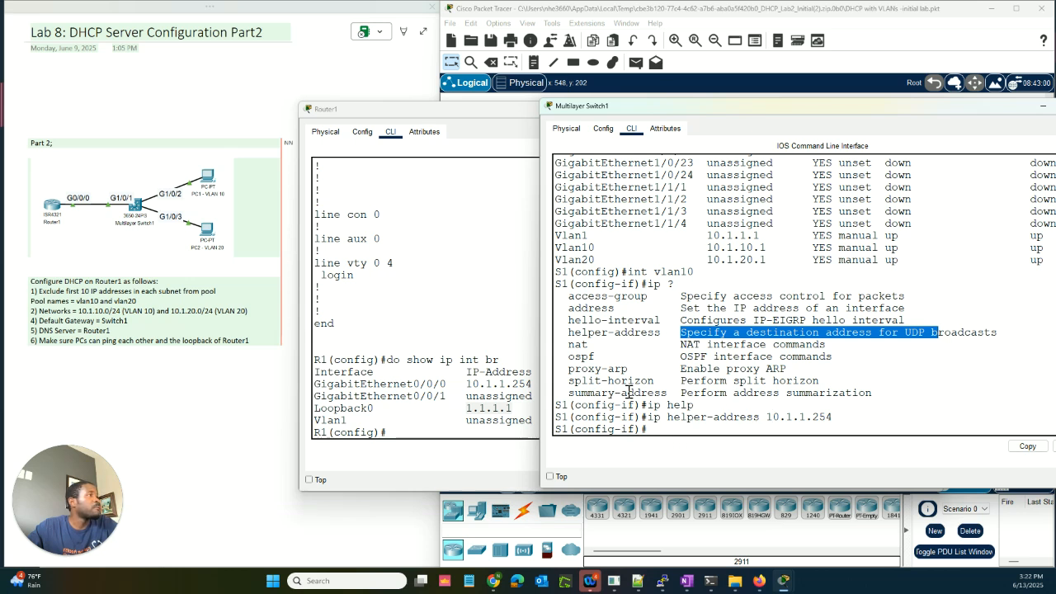
pyautogui.moveTo(696, 276); pyautogui.dragTo(561, 264)
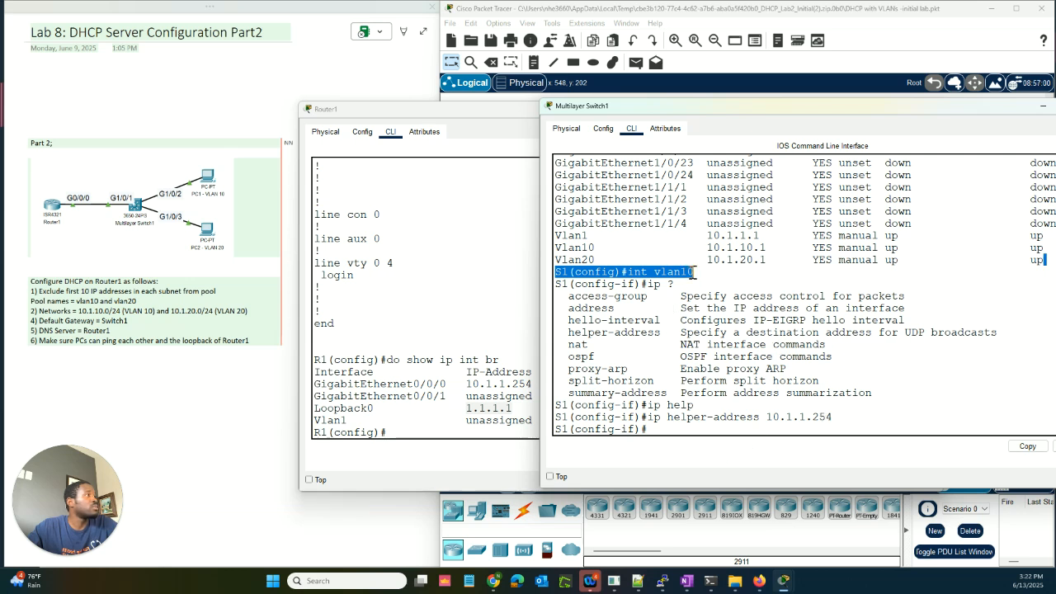
pyautogui.moveTo(695, 272); pyautogui.dragTo(555, 268)
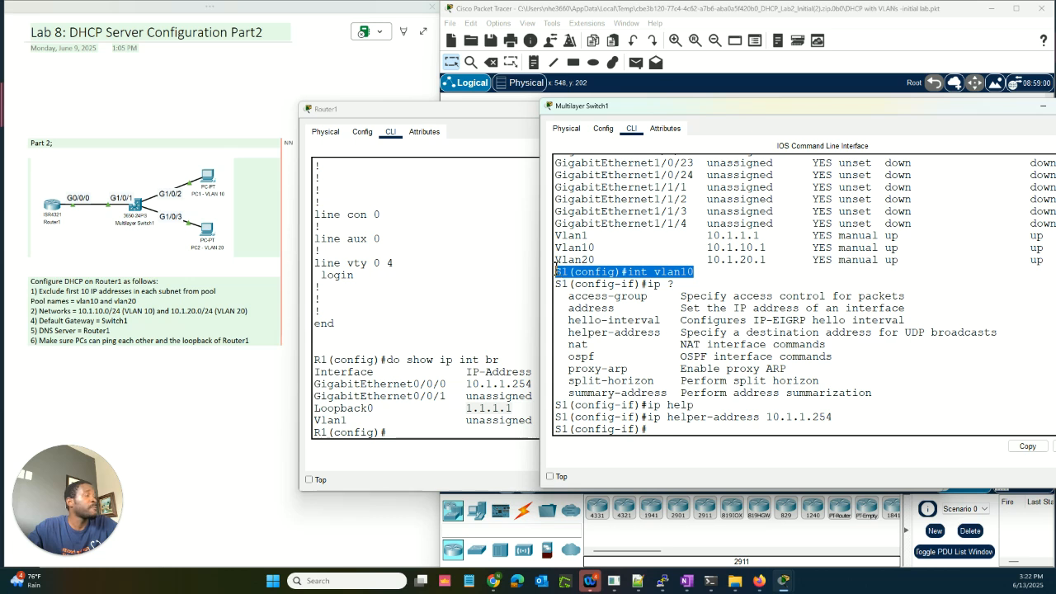
pyautogui.moveTo(699, 273); pyautogui.dragTo(558, 267)
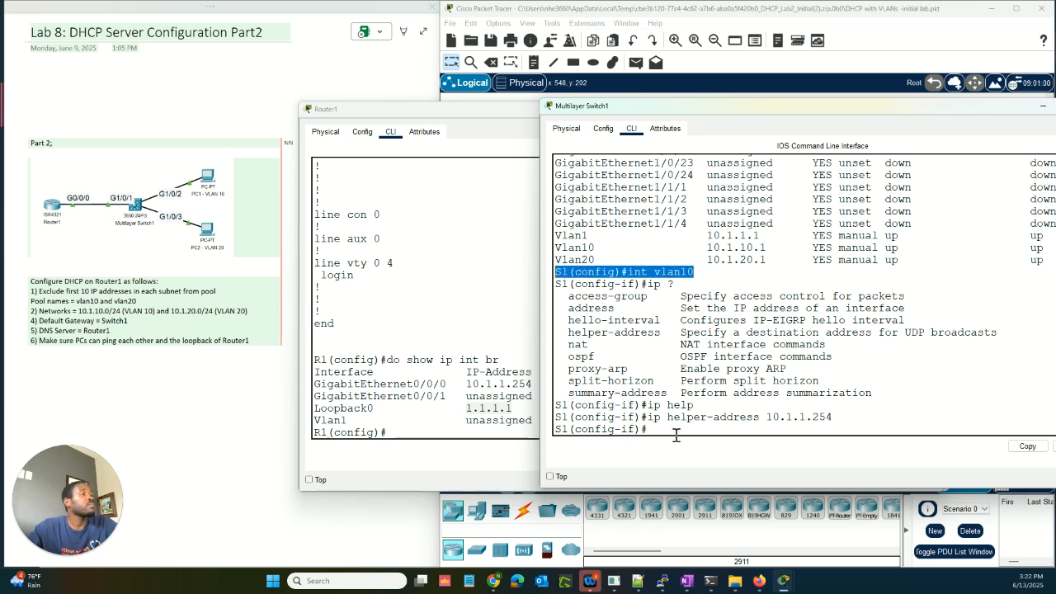
pyautogui.moveTo(648, 418); pyautogui.dragTo(759, 422)
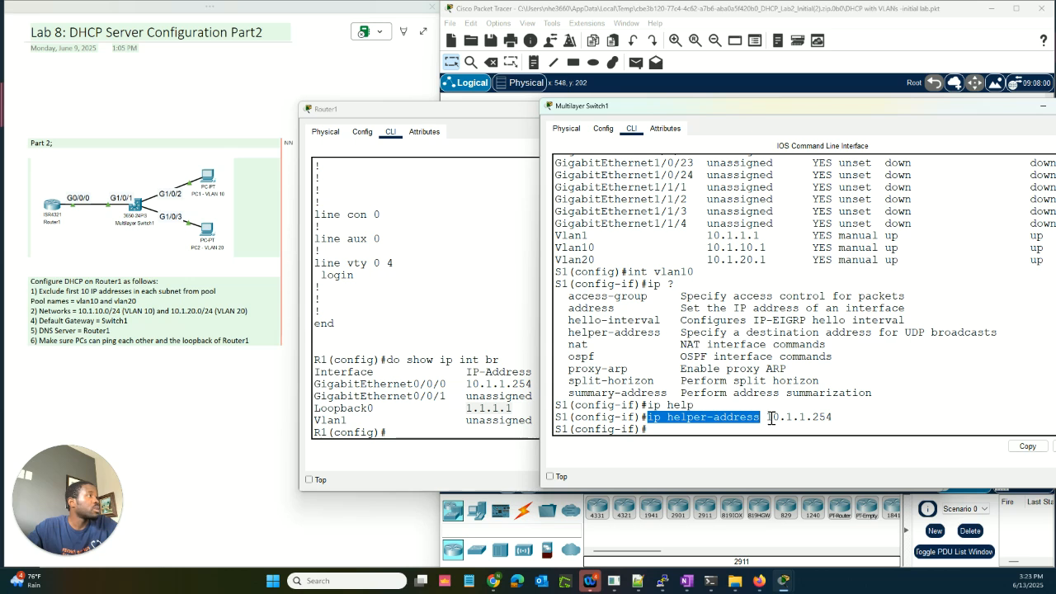
pyautogui.moveTo(768, 419); pyautogui.dragTo(832, 419)
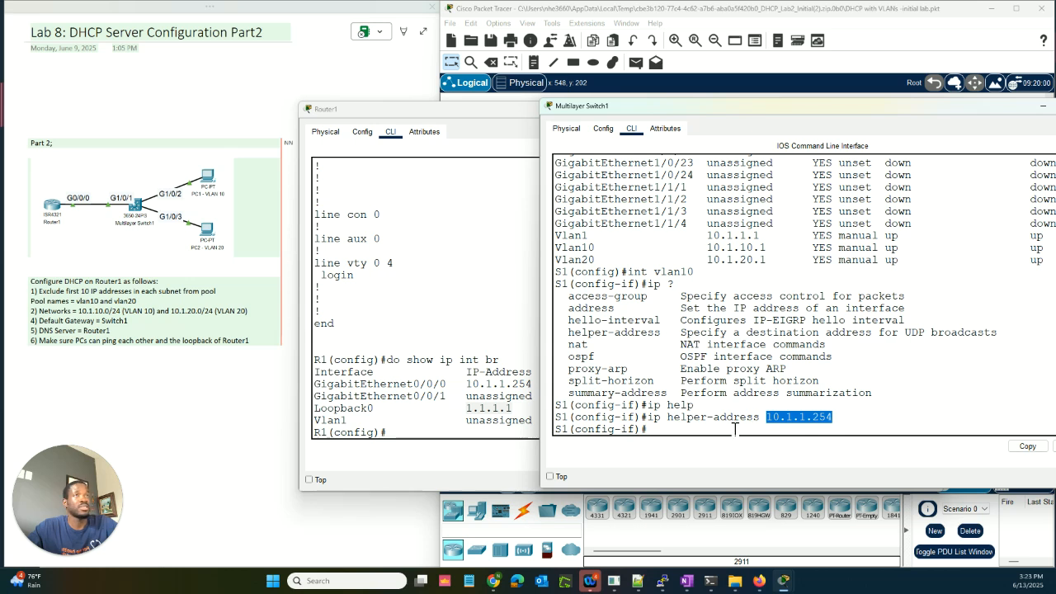
pyautogui.click(858, 415)
pyautogui.moveTo(836, 417); pyautogui.dragTo(766, 418)
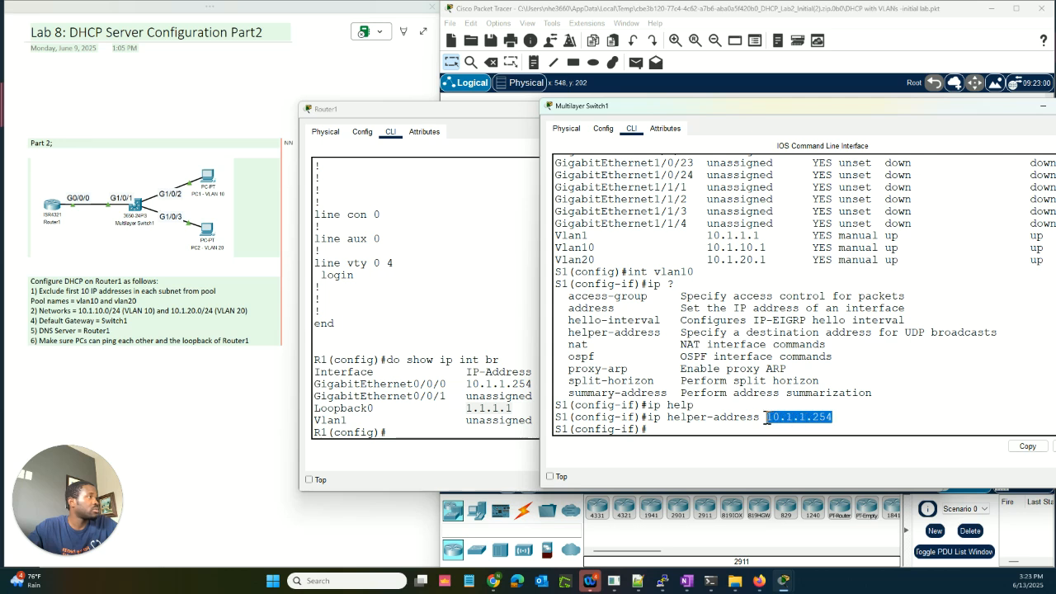
pyautogui.click(840, 417)
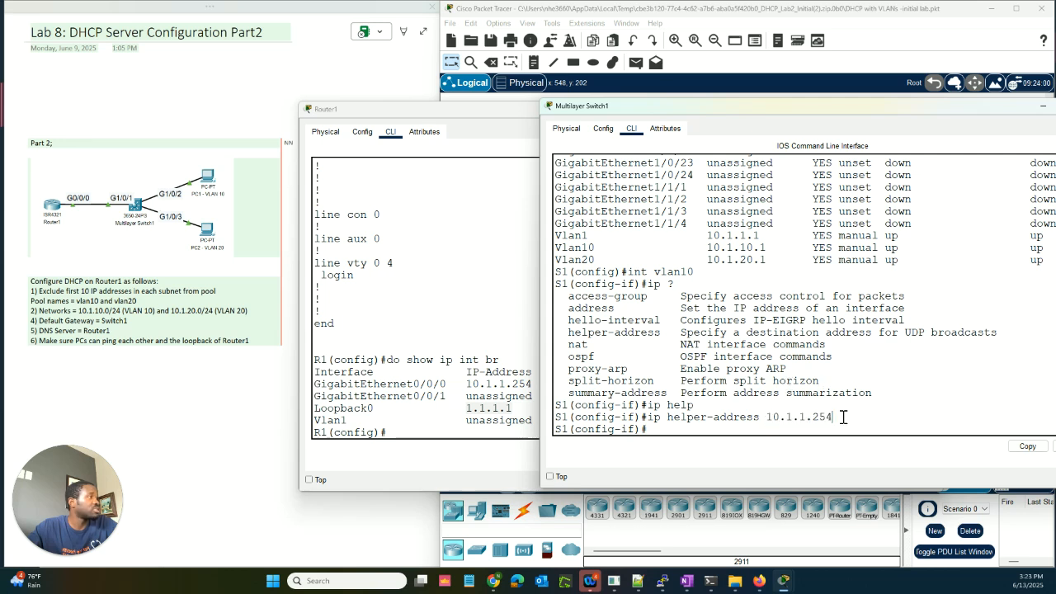
pyautogui.moveTo(836, 418); pyautogui.dragTo(776, 411)
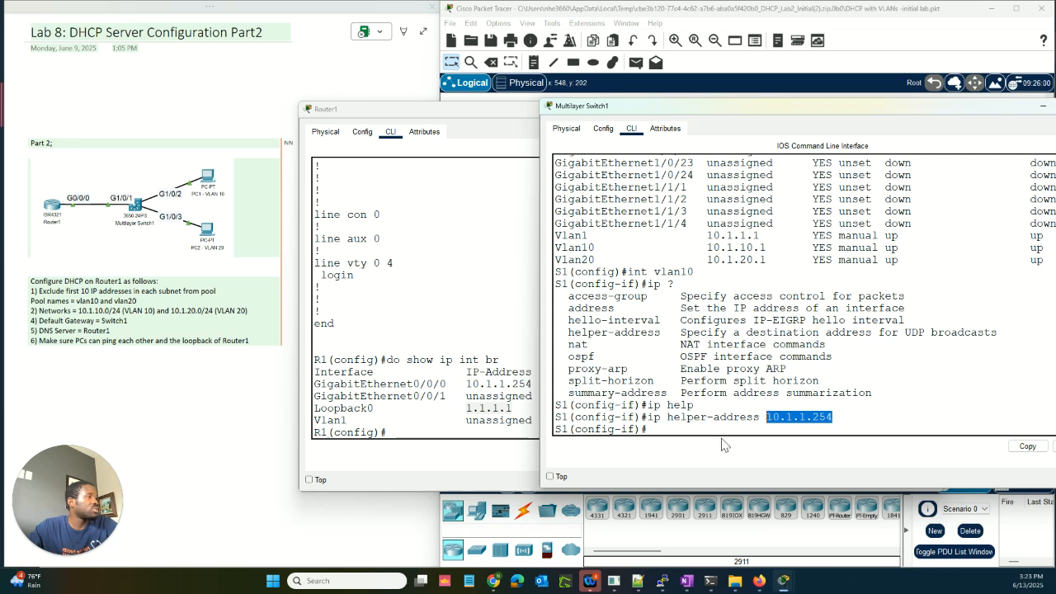
pyautogui.click(677, 429)
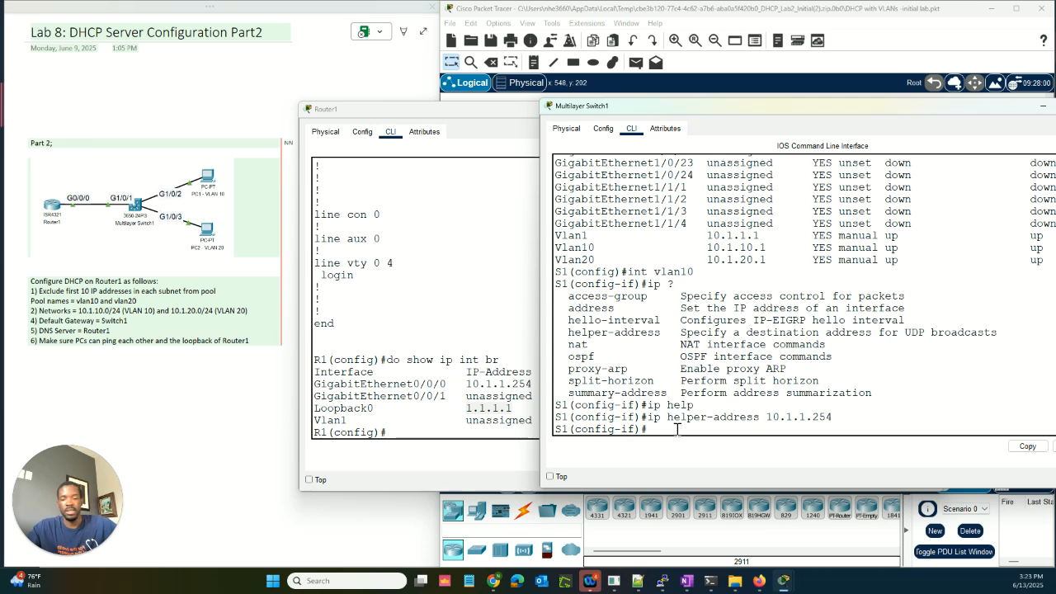
# Step: Apply the same ip helper-address 10.1.1.254 to the VLAN 20 interface
pyautogui.write('e')
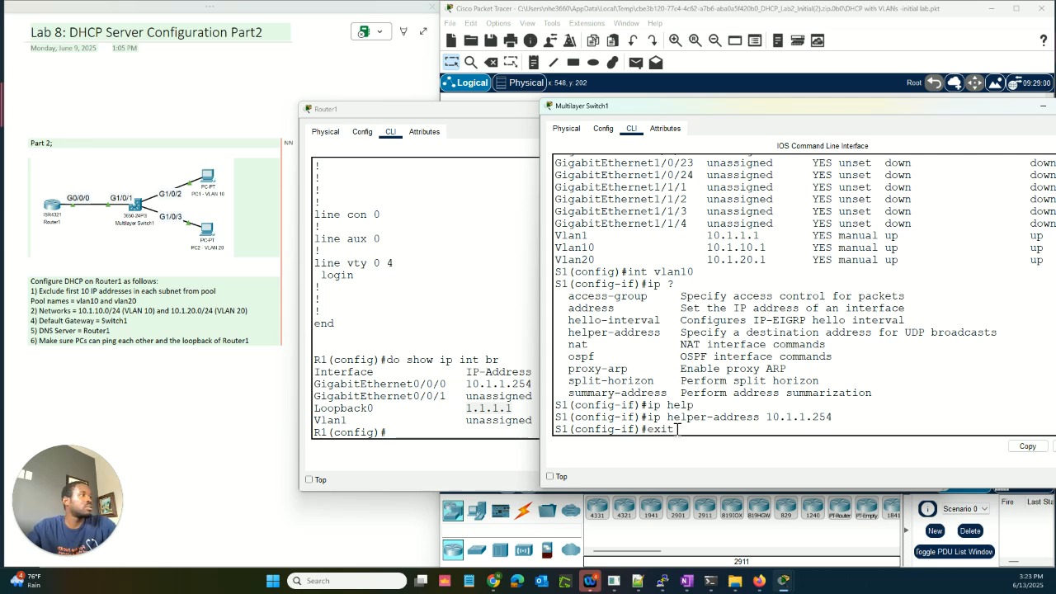
pyautogui.write('xit')
pyautogui.press('Return')
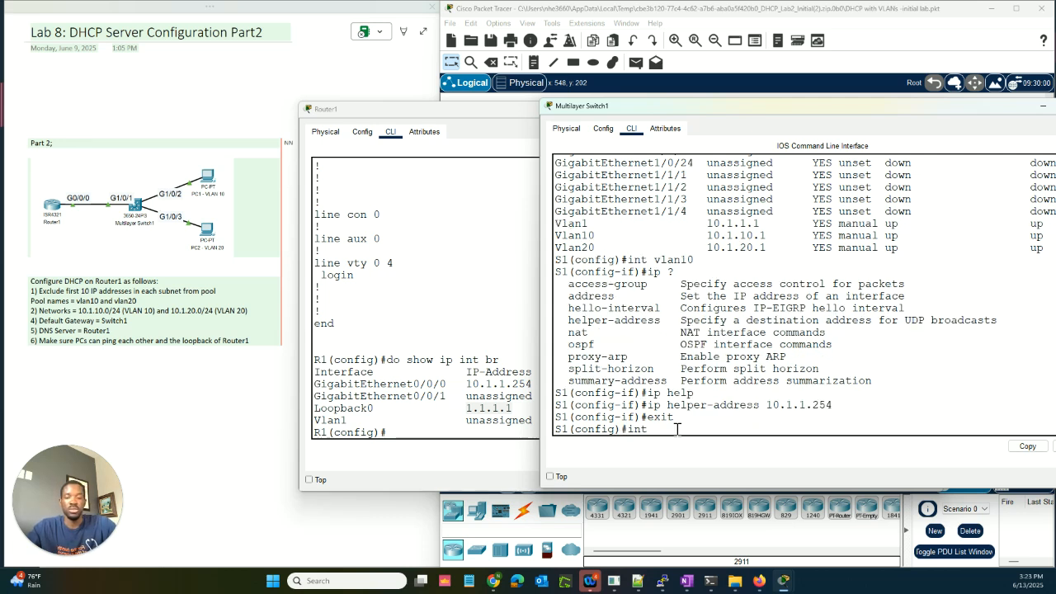
pyautogui.write('int vlan1')
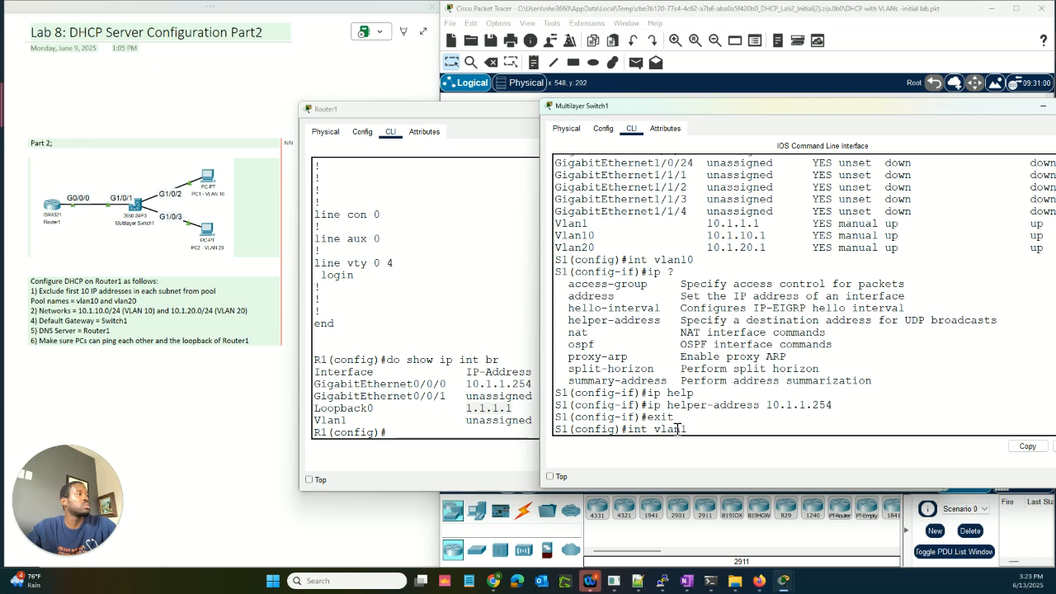
pyautogui.write('0')
pyautogui.press('Return')
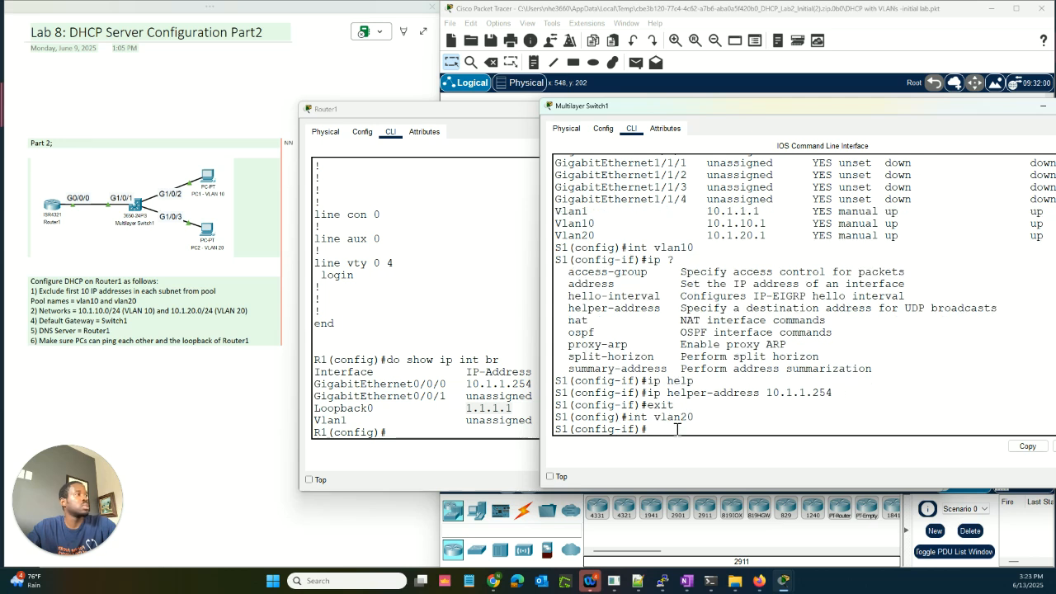
pyautogui.press('Up')
pyautogui.press('Up')
pyautogui.press('Up')
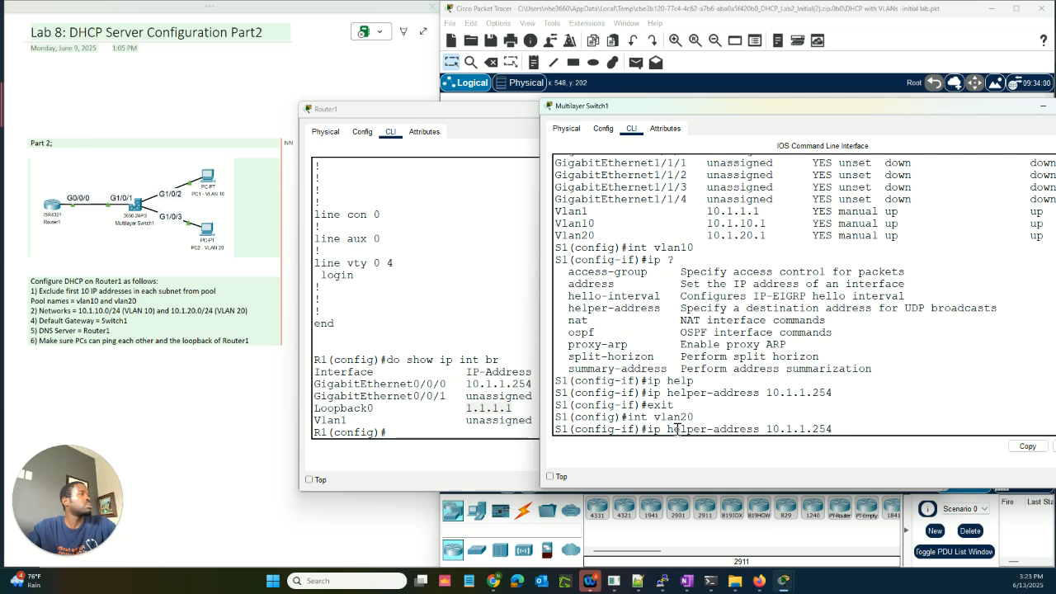
pyautogui.press('Return')
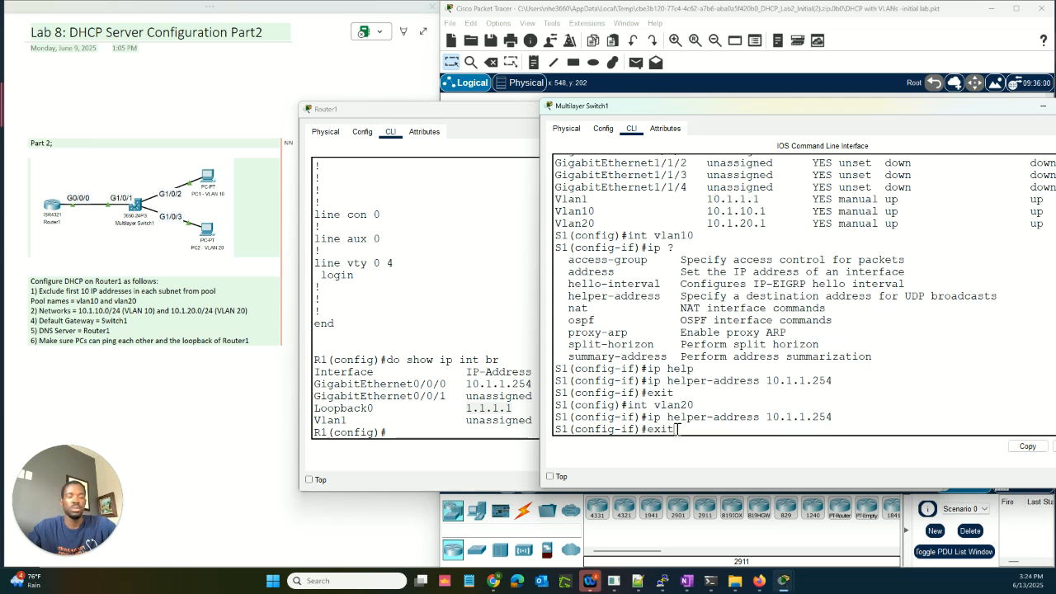
pyautogui.press('Return')
pyautogui.press('Return')
pyautogui.press('Return')
pyautogui.press('Return')
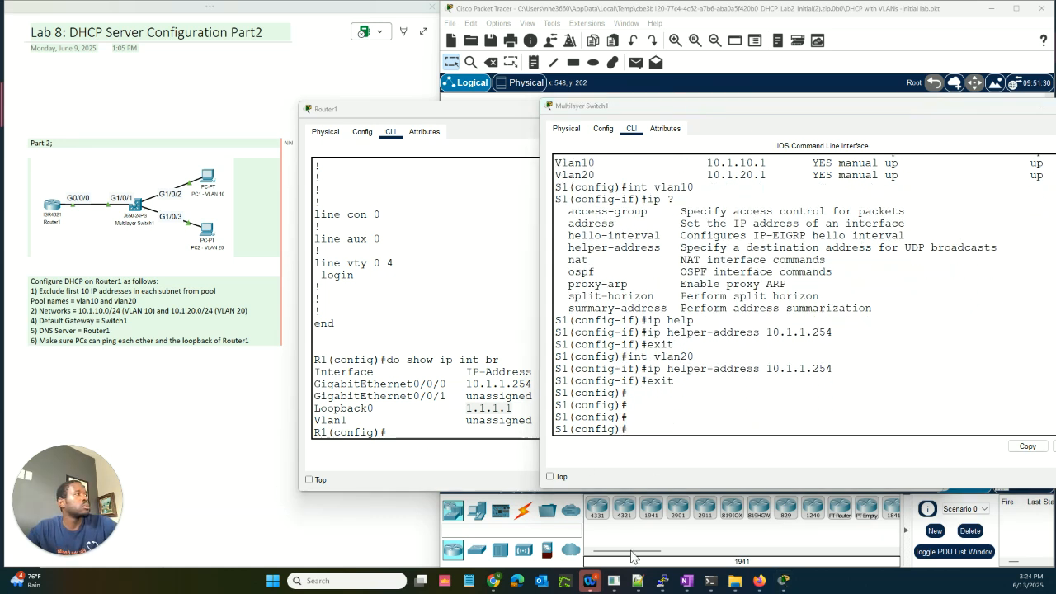
pyautogui.click(678, 430)
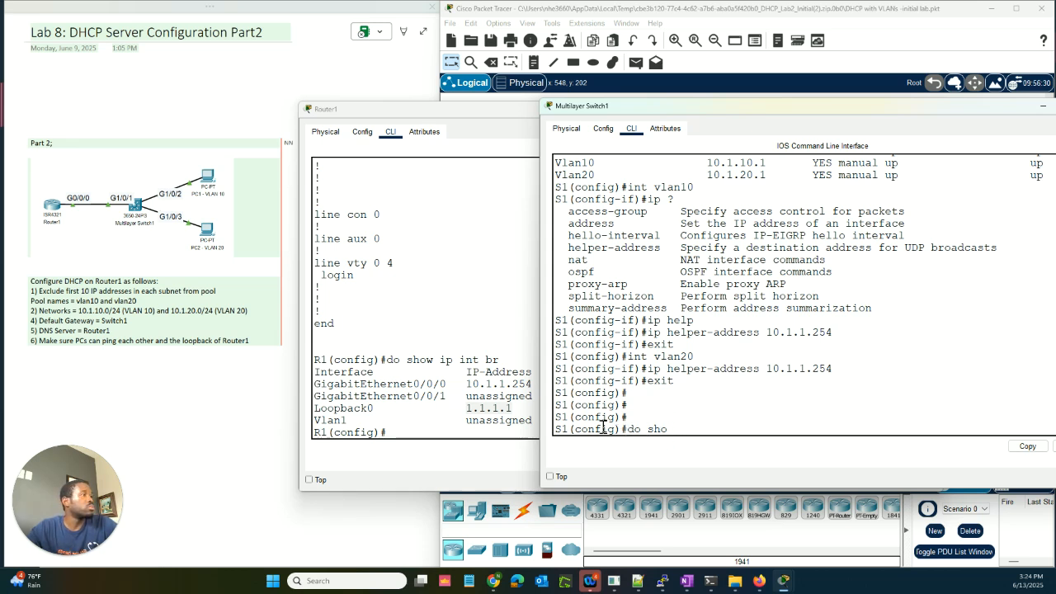
# Step: Display the switch's running configuration with 'do show run'
pyautogui.write('w')
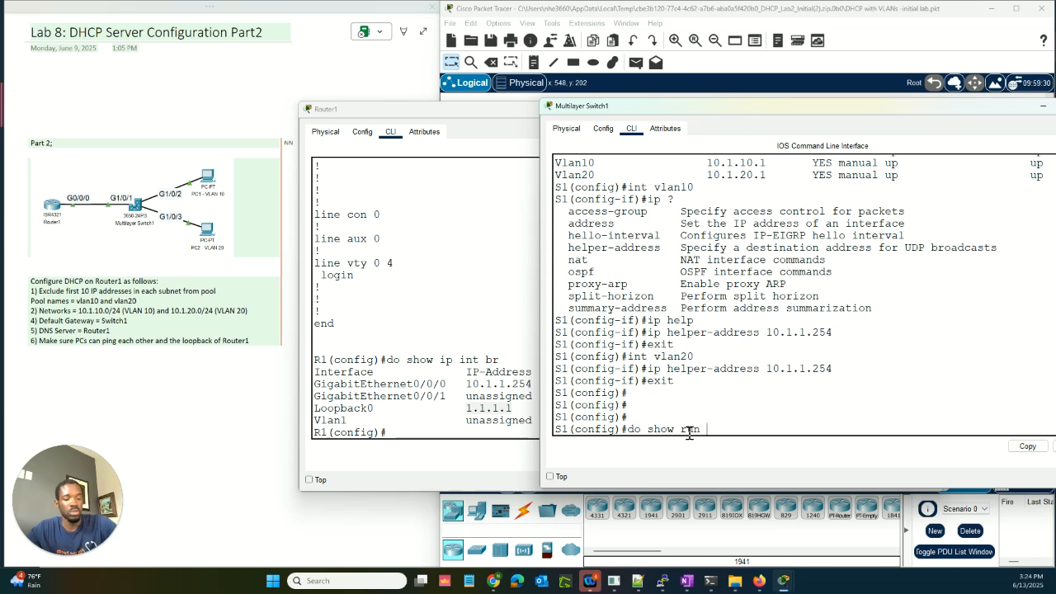
pyautogui.write(' run')
pyautogui.press('Return')
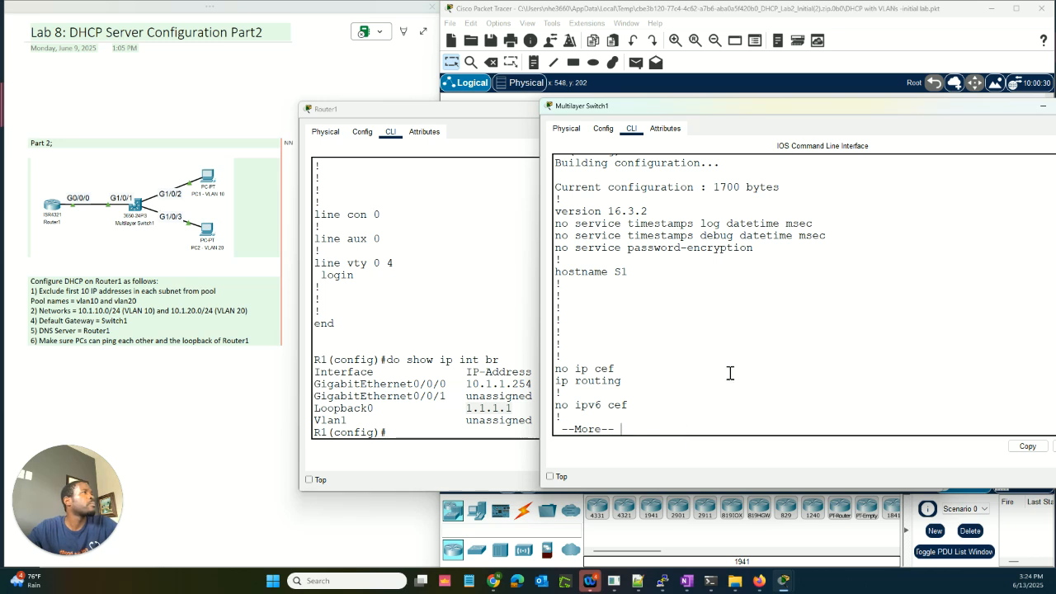
pyautogui.press('Return')
pyautogui.press('Return')
pyautogui.press('Return')
pyautogui.press('Return')
pyautogui.press('Return')
pyautogui.press('Return')
pyautogui.press('Return')
pyautogui.press('Return')
pyautogui.press('Return')
pyautogui.press('Return')
pyautogui.press('Return')
pyautogui.press('Return')
pyautogui.press('Return')
pyautogui.press('Return')
pyautogui.press('Return')
pyautogui.press('Return')
pyautogui.press('Return')
pyautogui.press('Return')
pyautogui.press('Return')
pyautogui.press('Return')
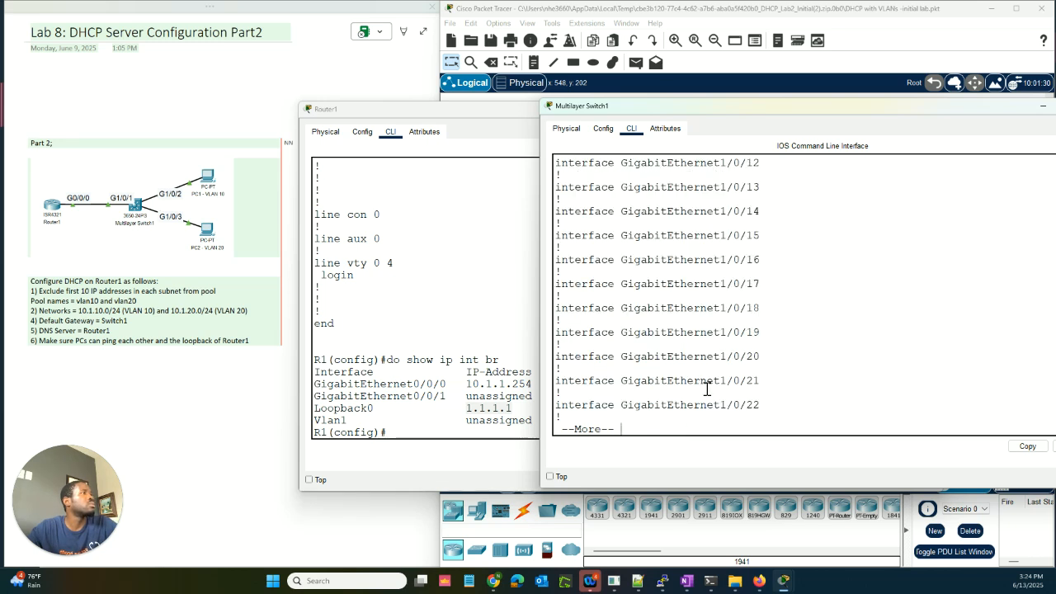
pyautogui.press('Return')
pyautogui.press('Return')
pyautogui.press('Return')
pyautogui.press('Return')
pyautogui.press('Return')
pyautogui.press('Return')
pyautogui.press('Return')
pyautogui.press('Return')
pyautogui.press('Return')
pyautogui.press('Return')
pyautogui.press('Return')
pyautogui.press('Return')
pyautogui.press('Return')
pyautogui.press('Return')
pyautogui.press('Return')
pyautogui.press('Return')
pyautogui.press('Return')
pyautogui.press('Return')
pyautogui.press('Return')
pyautogui.press('Return')
pyautogui.scroll(3, 707, 389)
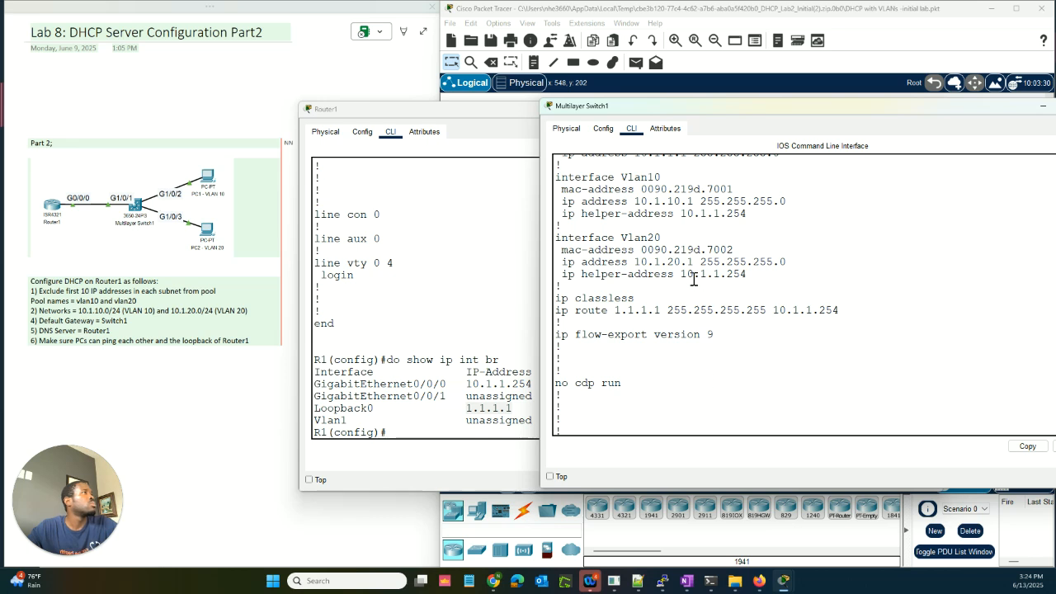
pyautogui.scroll(2, 693, 281)
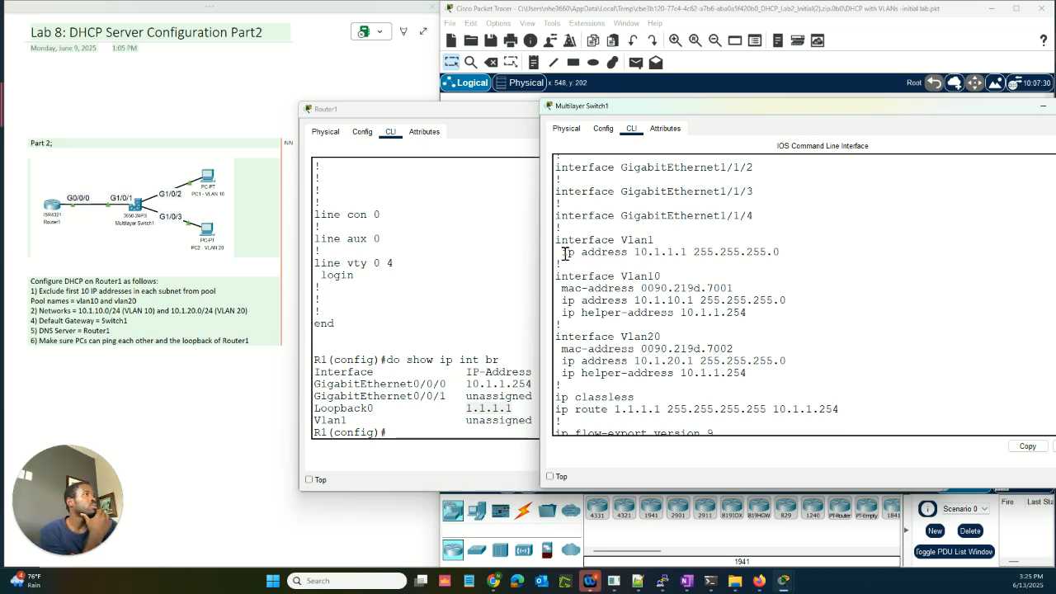
# Step: Highlight the Vlan10 address 10.1.10.1, its helper-address 10.1.1.254, Vlan20 and the static route's next hop
pyautogui.moveTo(565, 252); pyautogui.dragTo(686, 246)
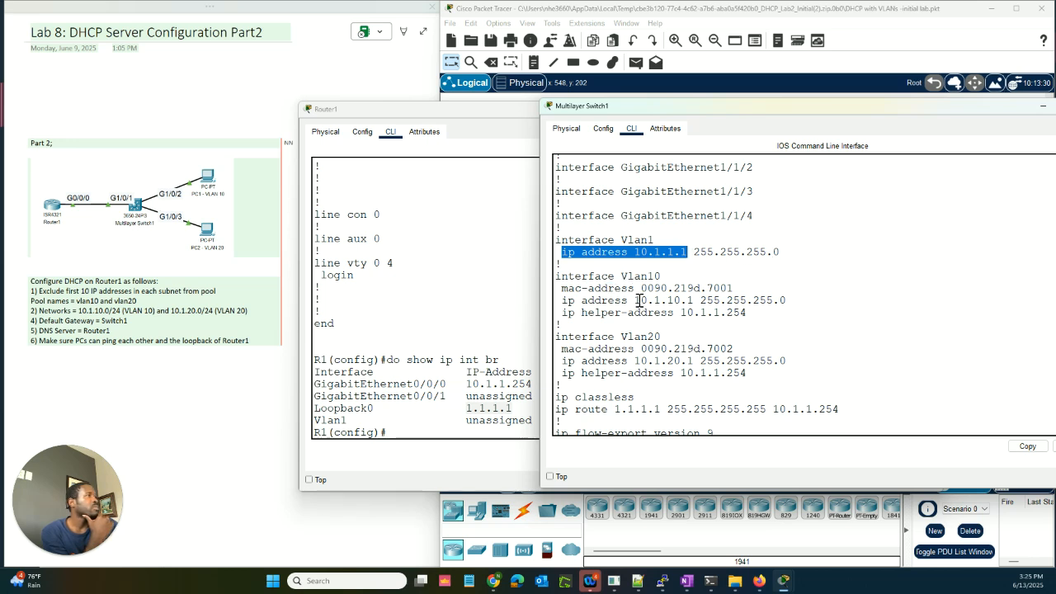
pyautogui.moveTo(633, 300); pyautogui.dragTo(694, 300)
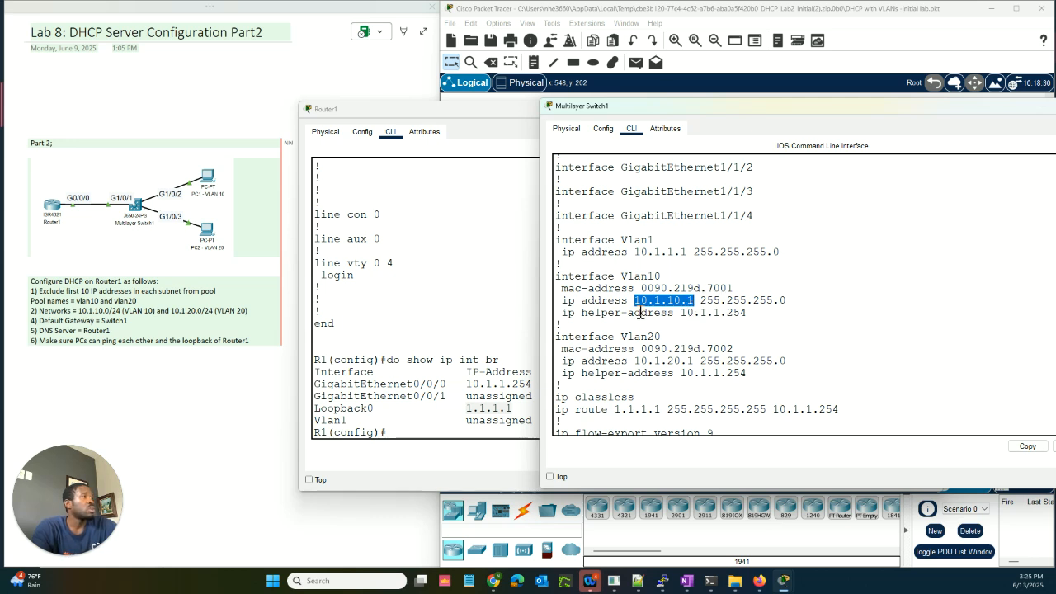
pyautogui.moveTo(563, 313); pyautogui.dragTo(675, 312)
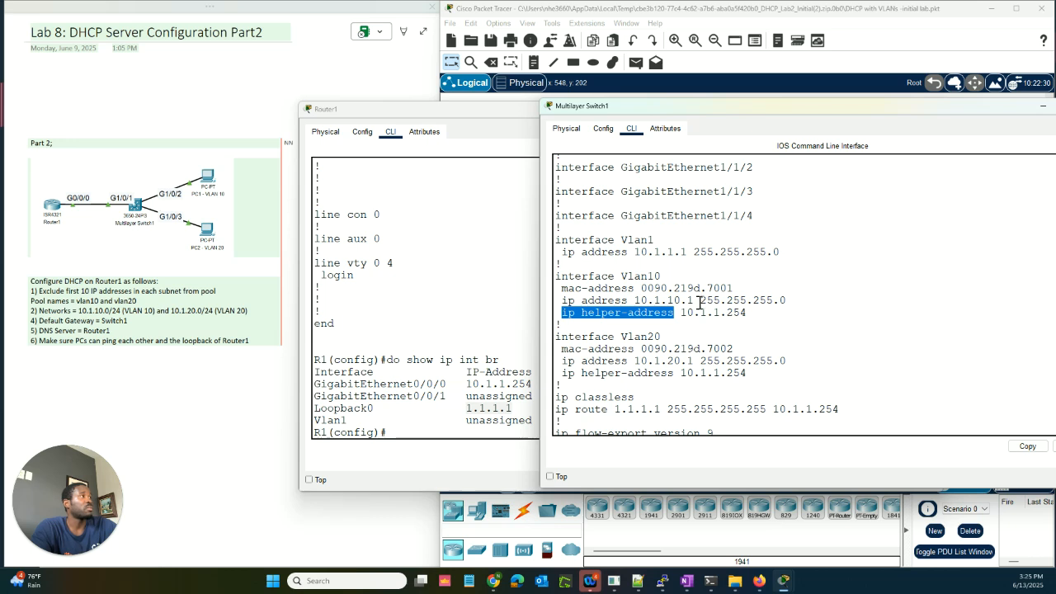
pyautogui.moveTo(787, 301); pyautogui.dragTo(564, 300)
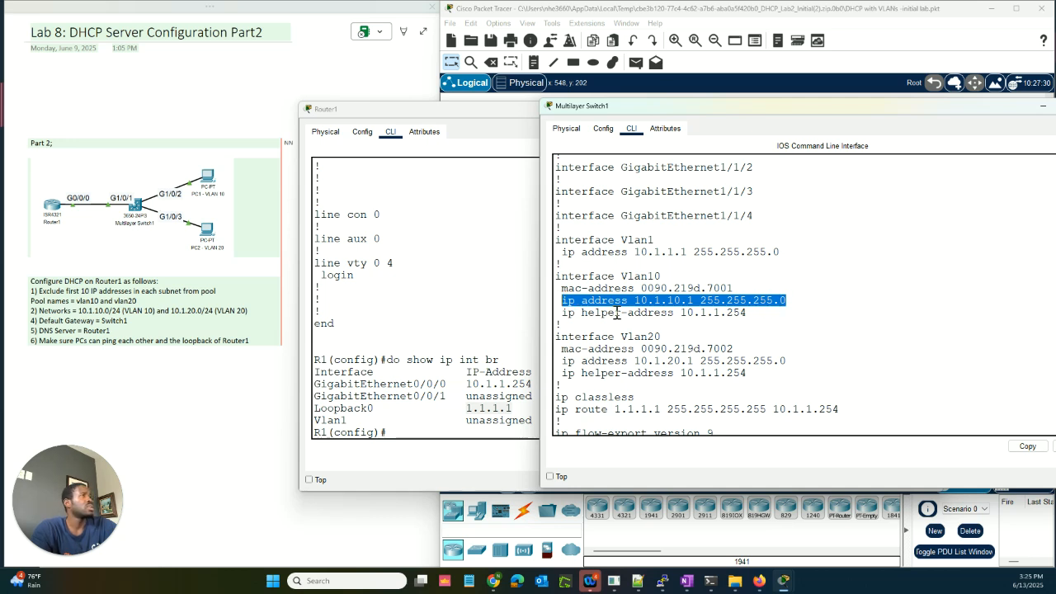
pyautogui.moveTo(568, 317); pyautogui.dragTo(749, 313)
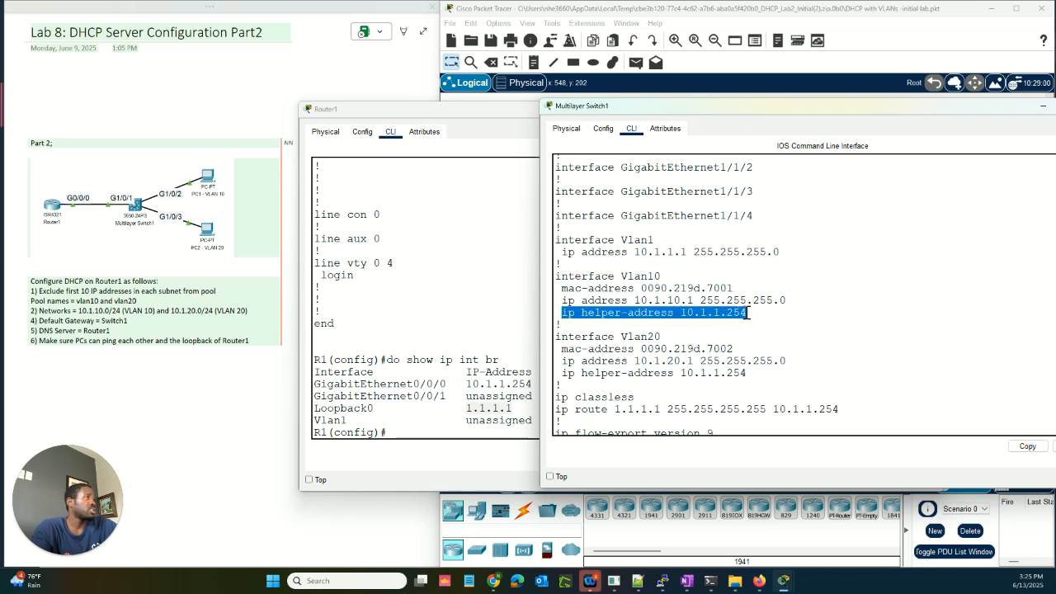
pyautogui.click(722, 316)
pyautogui.moveTo(683, 315); pyautogui.dragTo(691, 318)
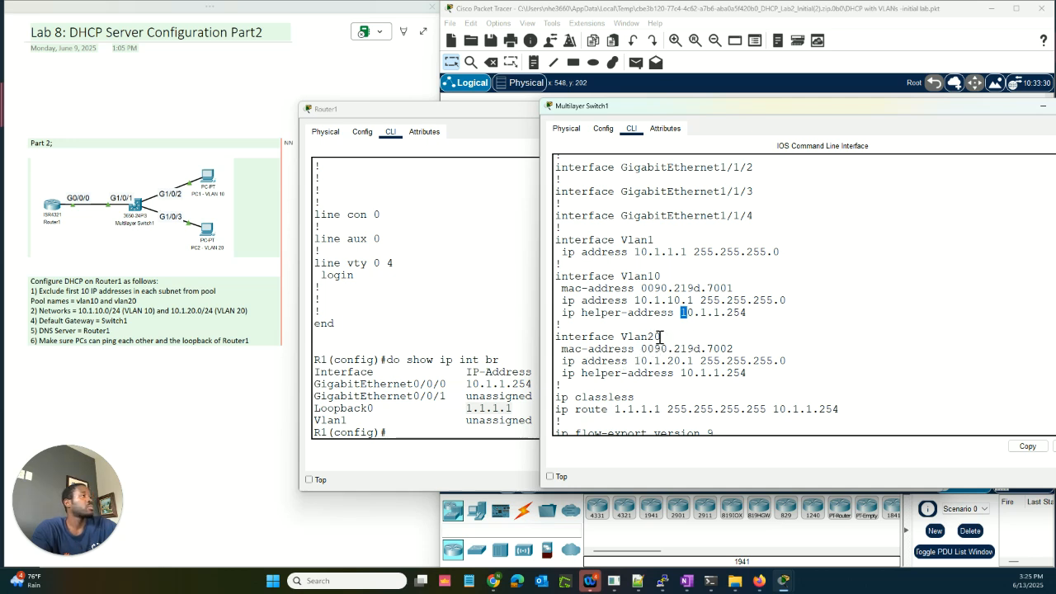
pyautogui.moveTo(660, 336); pyautogui.dragTo(601, 341)
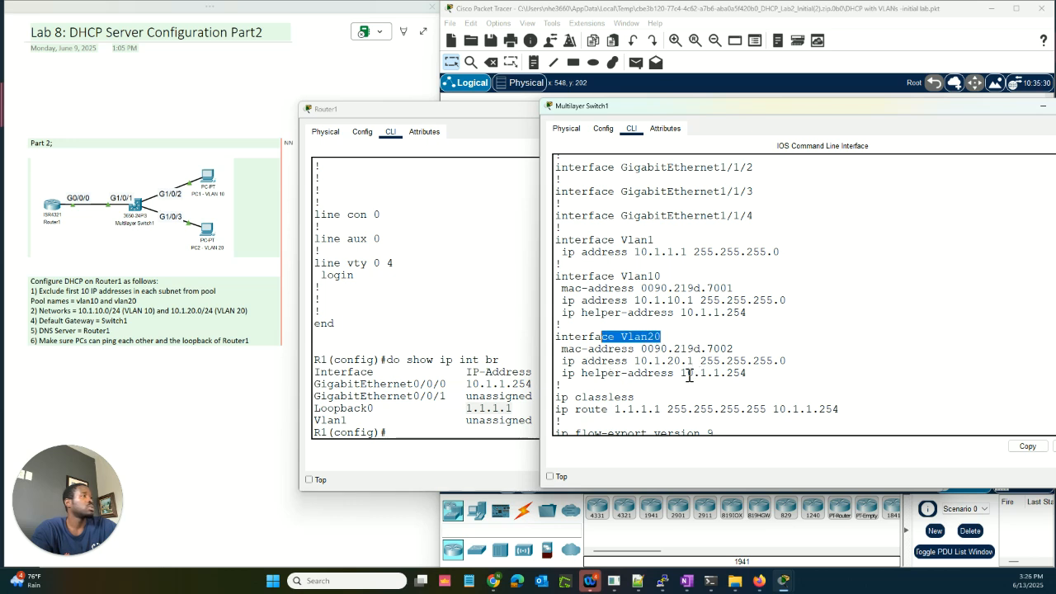
pyautogui.scroll(-1, 696, 378)
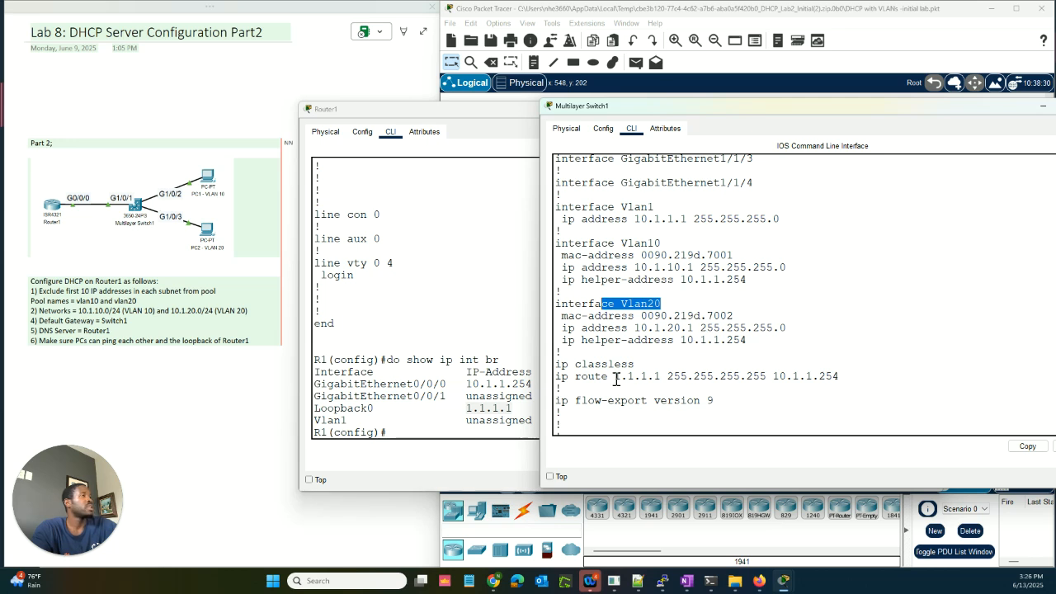
pyautogui.moveTo(615, 378); pyautogui.dragTo(840, 374)
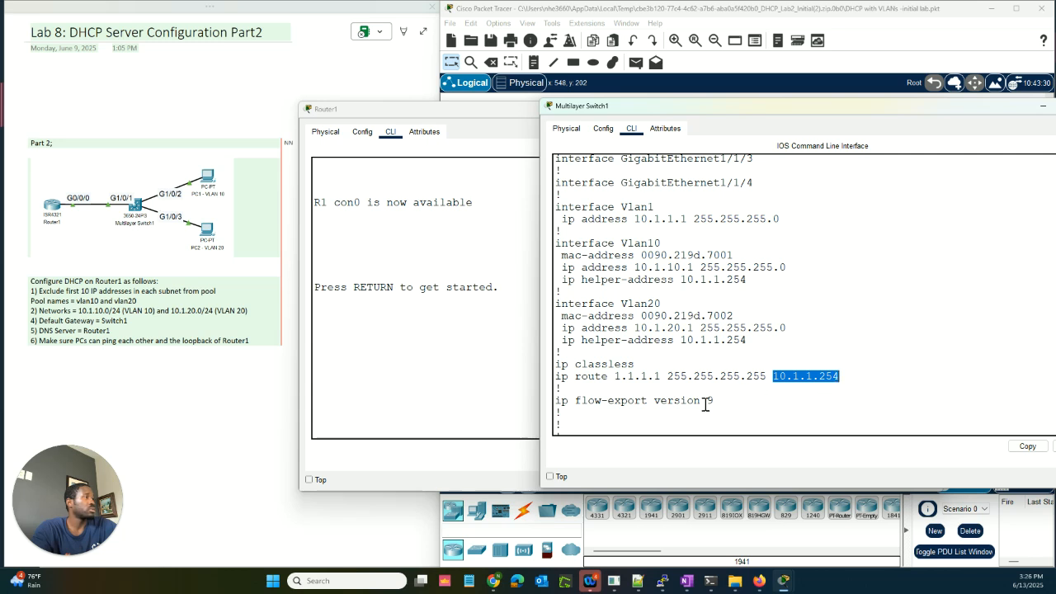
pyautogui.scroll(-5, 693, 404)
pyautogui.click(679, 405)
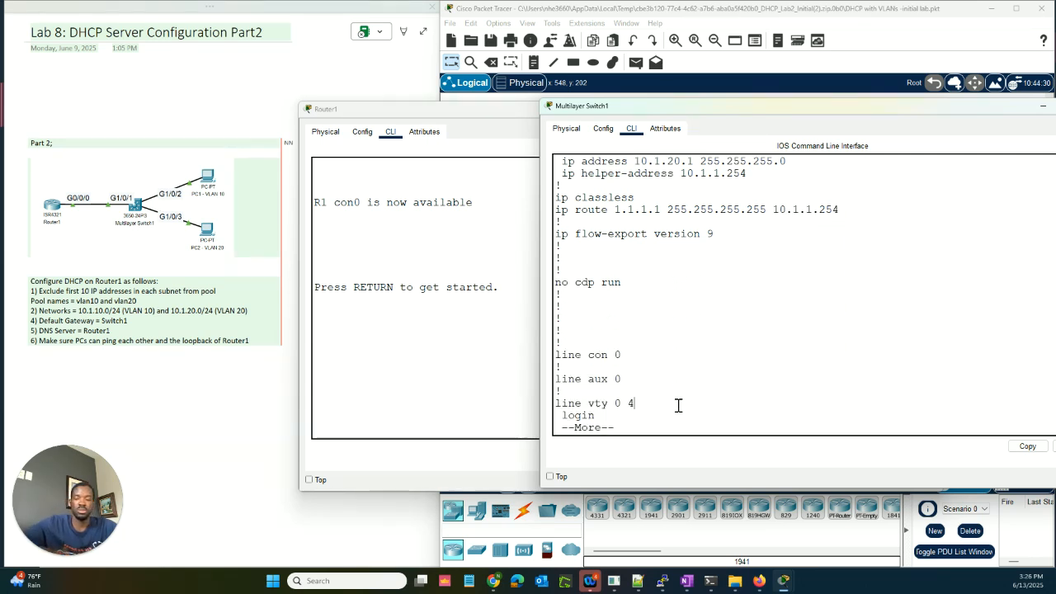
pyautogui.press('space')
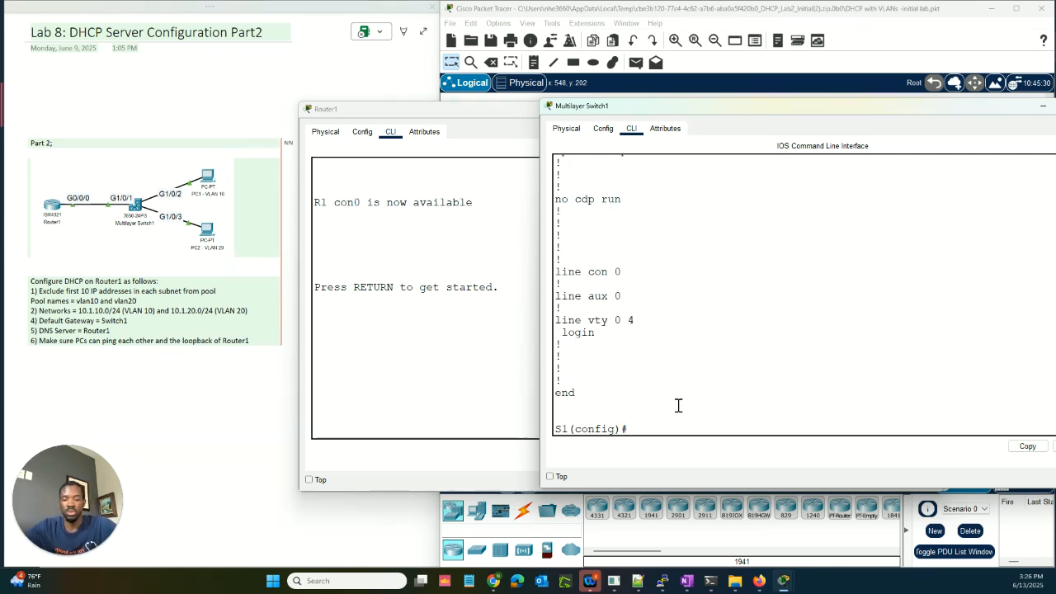
# Step: Save the switch configuration to startup with 'write mem' and bring up Router1's console
pyautogui.write('exit')
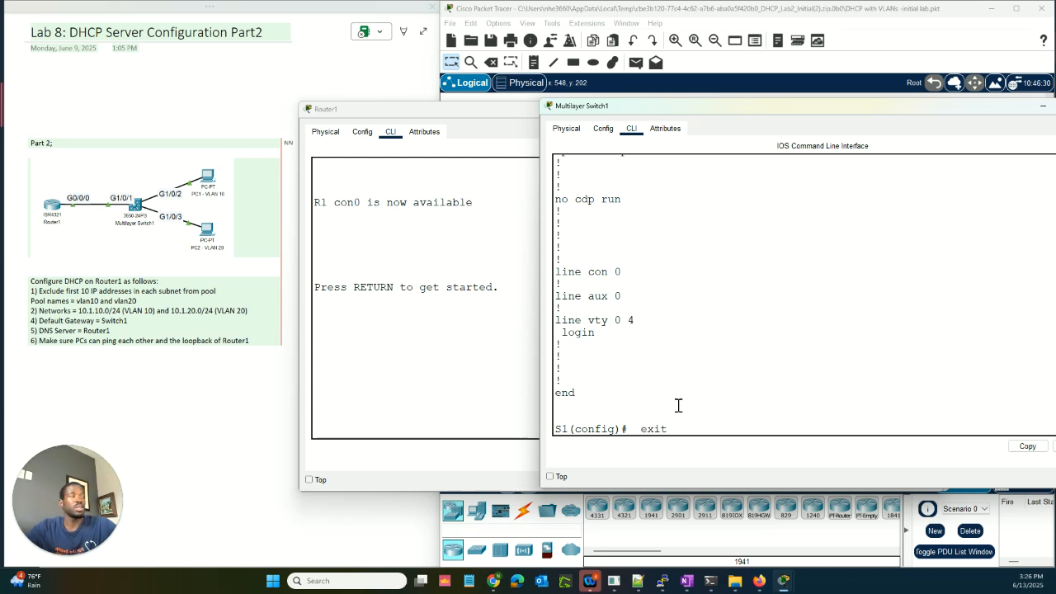
pyautogui.press('Return')
pyautogui.press('Return')
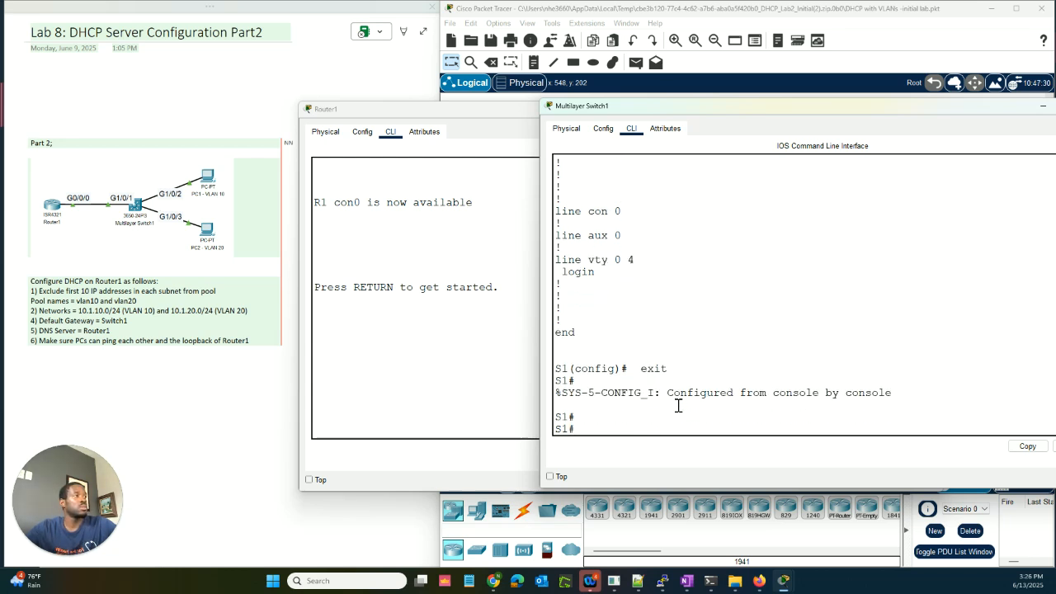
pyautogui.press('BackSpace')
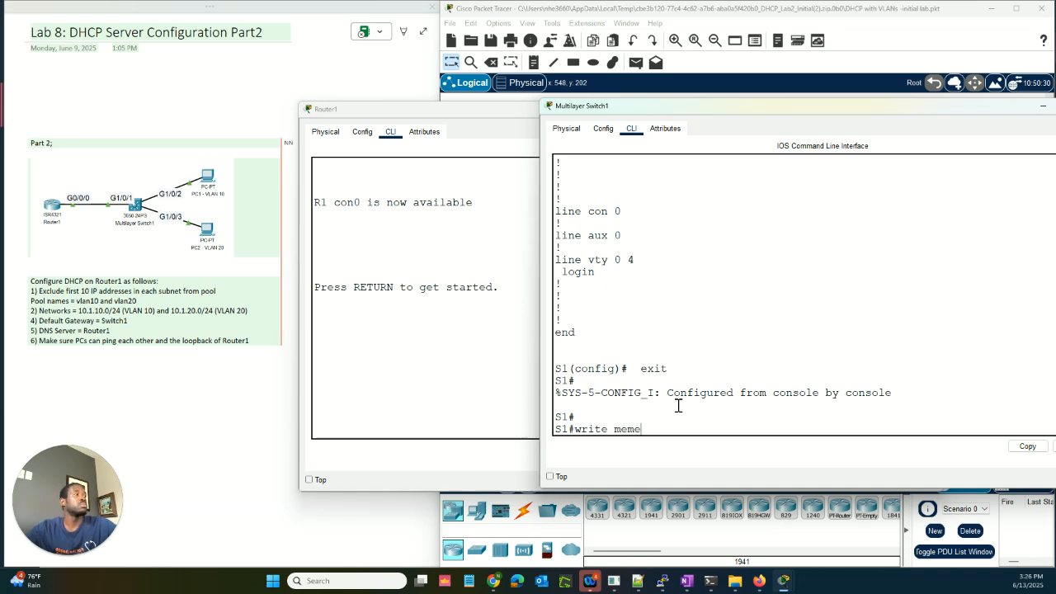
pyautogui.write('write mem')
pyautogui.press('Return')
pyautogui.press('Return')
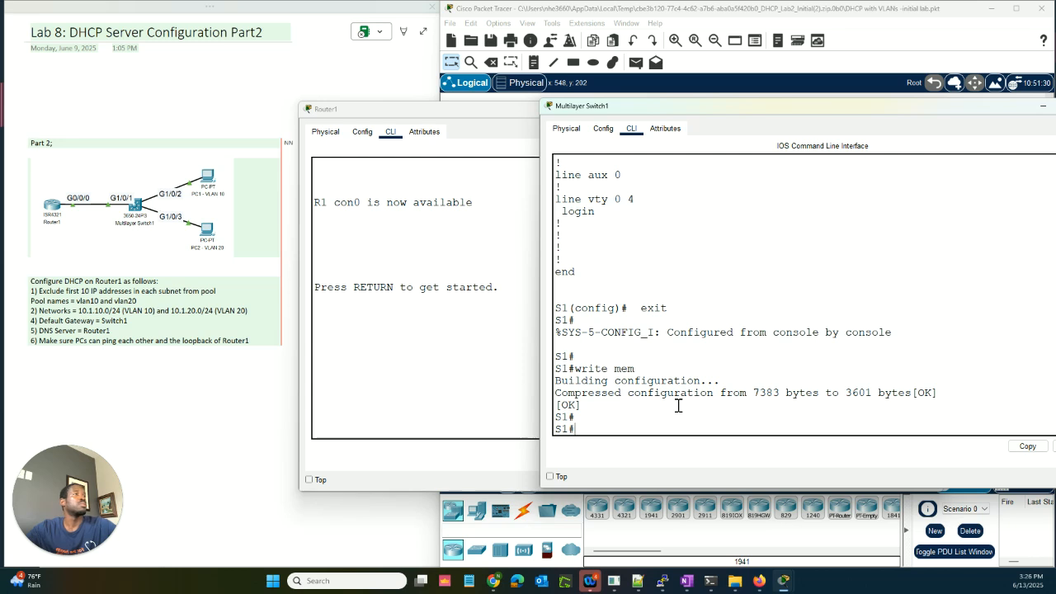
pyautogui.click(479, 386)
# Step: Display Router1's running configuration with 'show run'
pyautogui.press('Return')
pyautogui.press('Return')
pyautogui.press('Return')
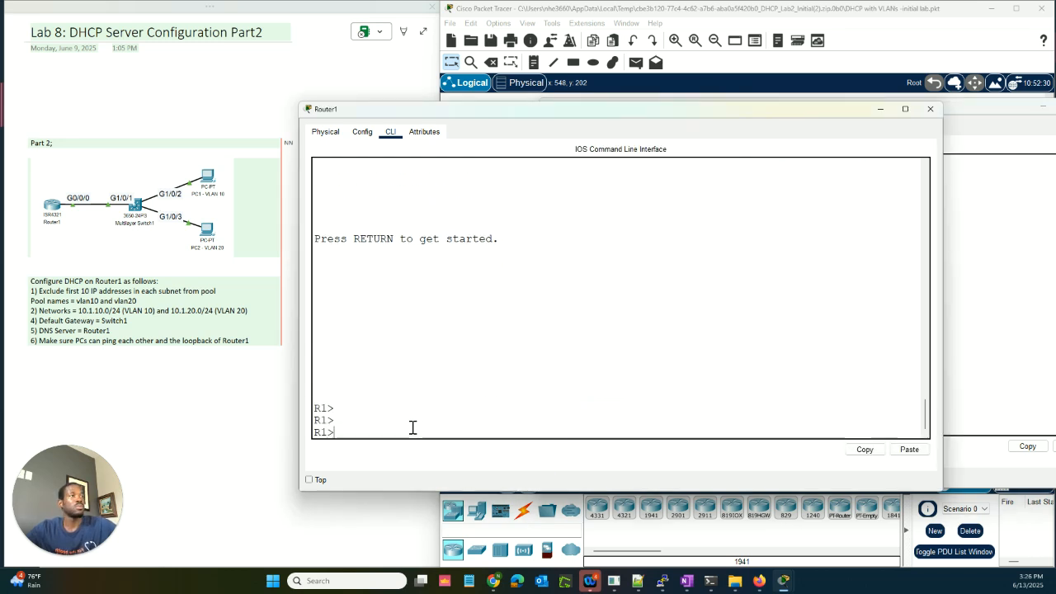
pyautogui.write('en')
pyautogui.press('Return')
pyautogui.write('s')
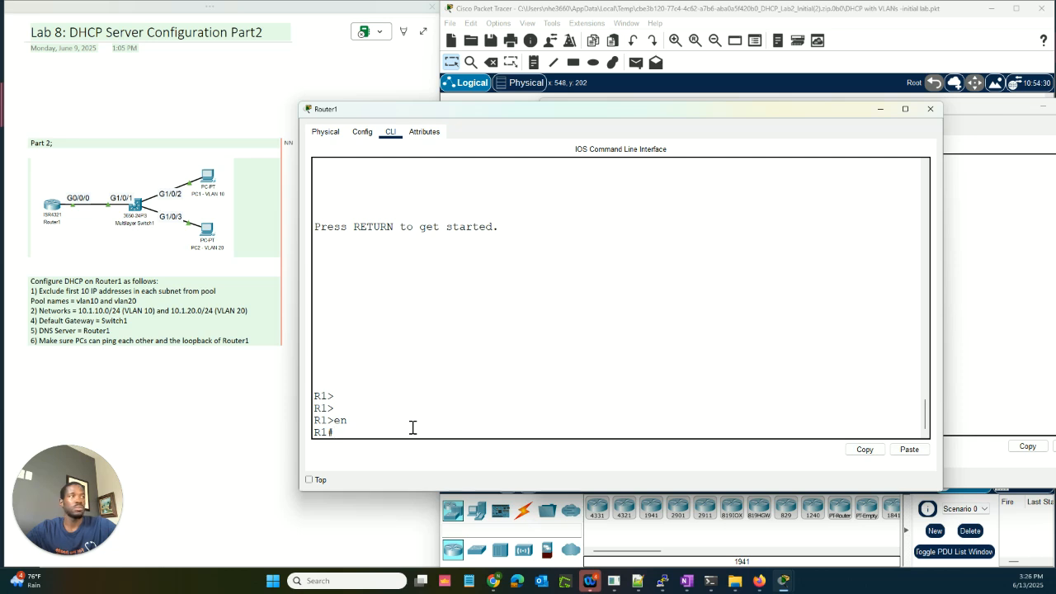
pyautogui.write('show r')
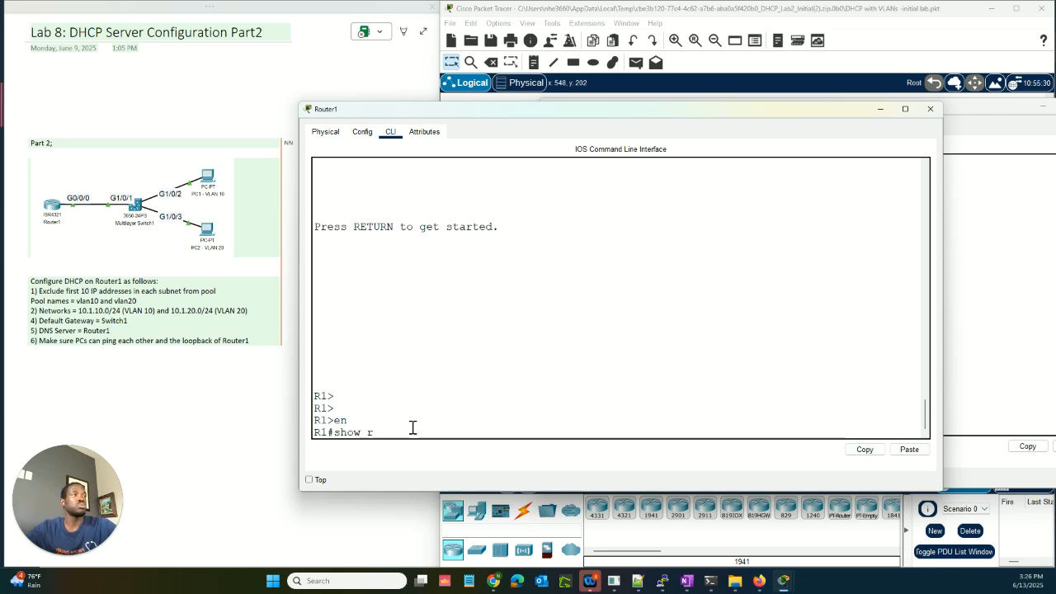
pyautogui.write('un')
pyautogui.press('Return')
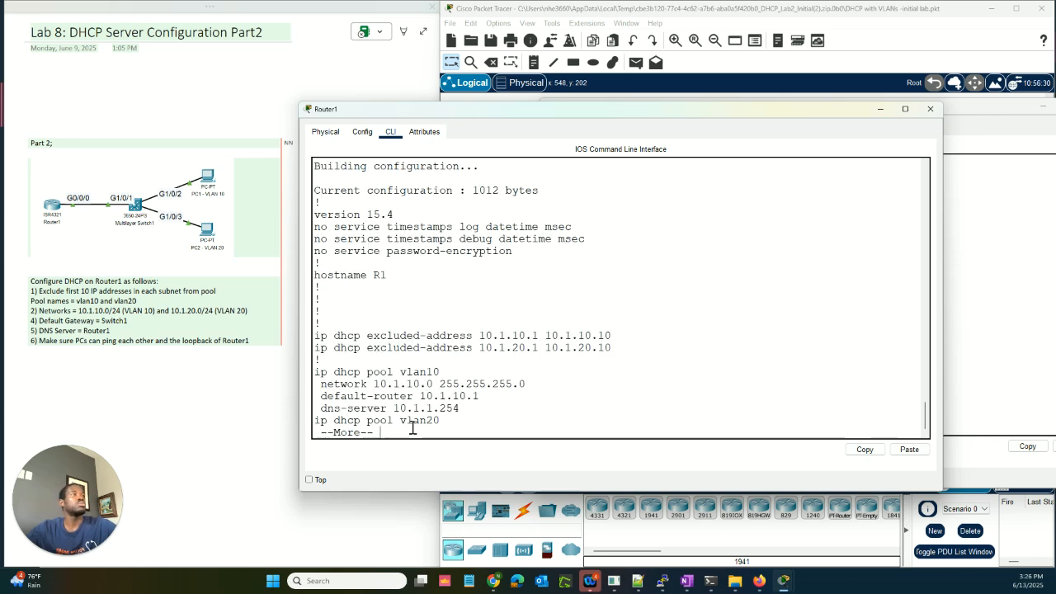
pyautogui.scroll(2, 466, 293)
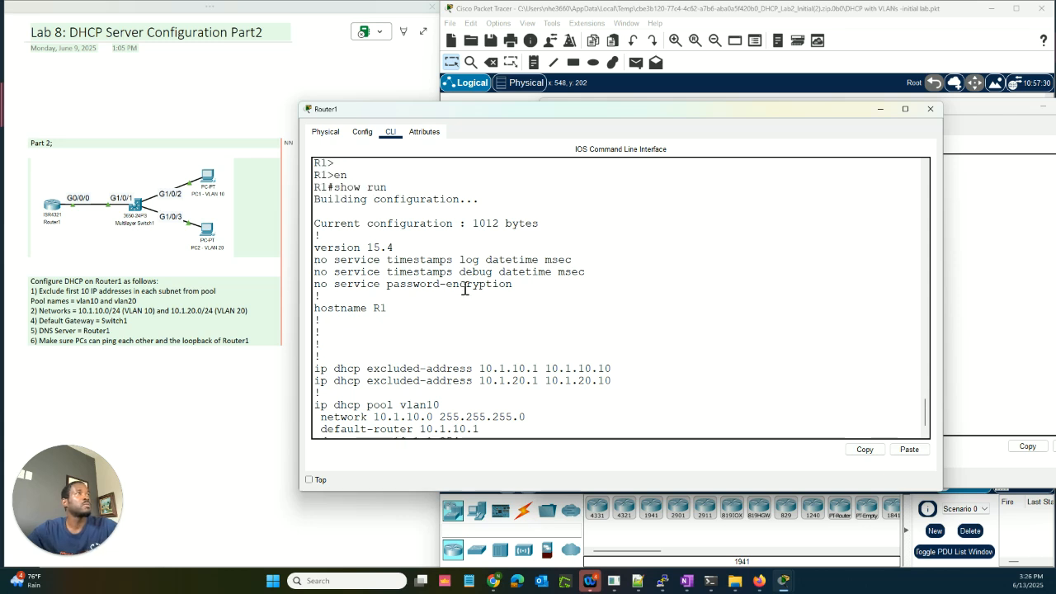
pyautogui.scroll(-2, 467, 289)
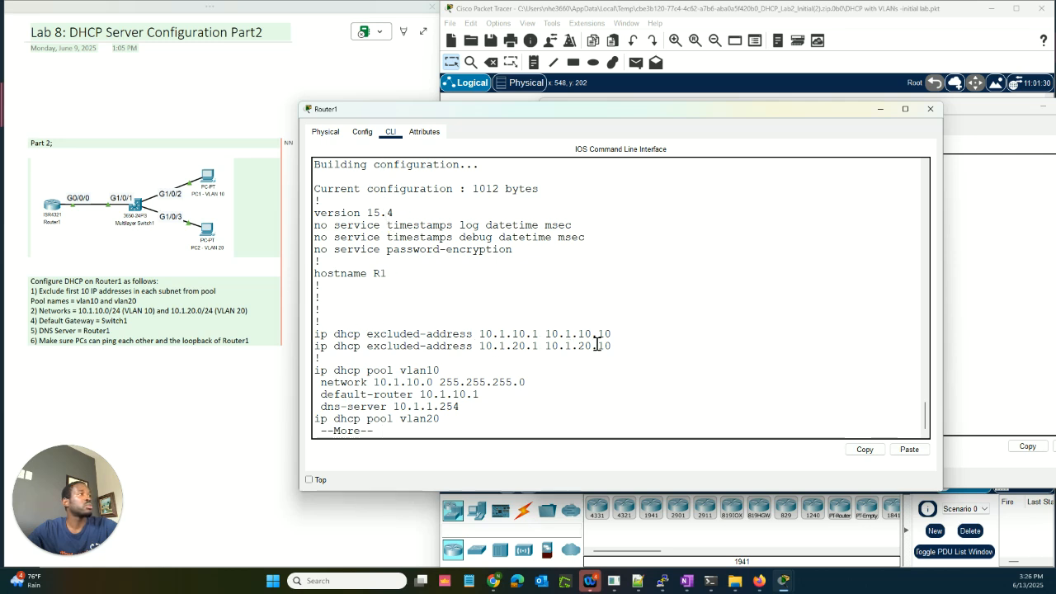
# Step: Highlight the two excluded-address ranges and the vlan10 pool's network, default router and DNS server
pyautogui.moveTo(621, 348); pyautogui.dragTo(315, 334)
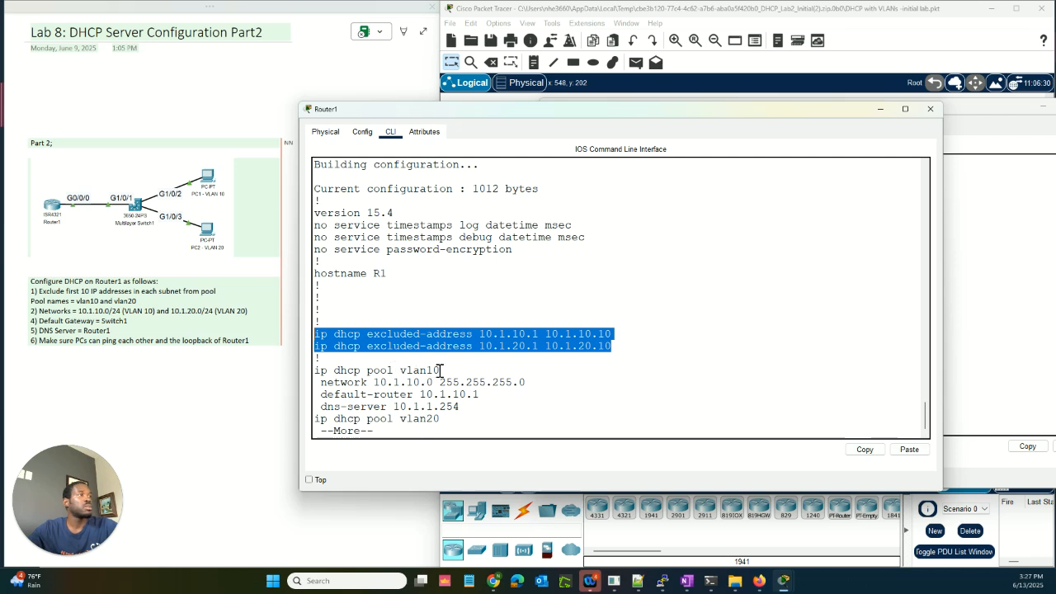
pyautogui.moveTo(440, 371); pyautogui.dragTo(369, 372)
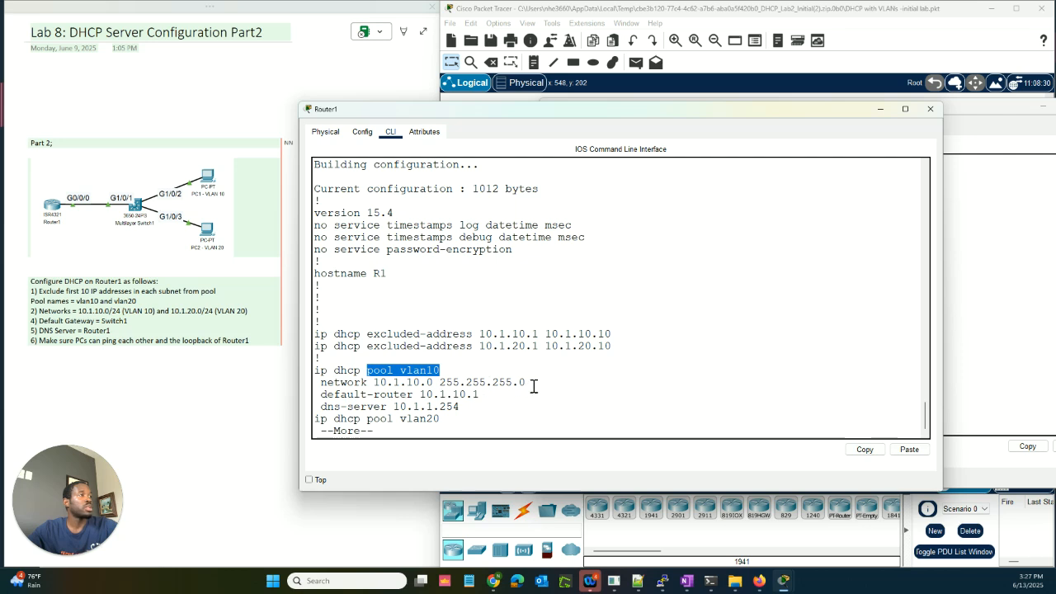
pyautogui.moveTo(528, 384); pyautogui.dragTo(389, 385)
pyautogui.moveTo(479, 395); pyautogui.dragTo(417, 396)
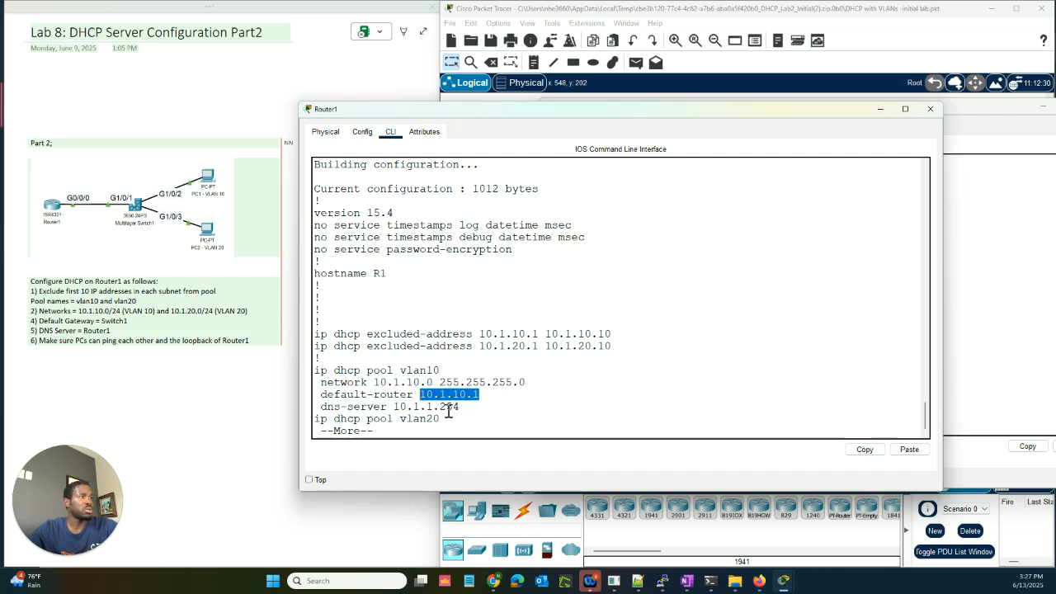
pyautogui.moveTo(395, 406); pyautogui.dragTo(462, 406)
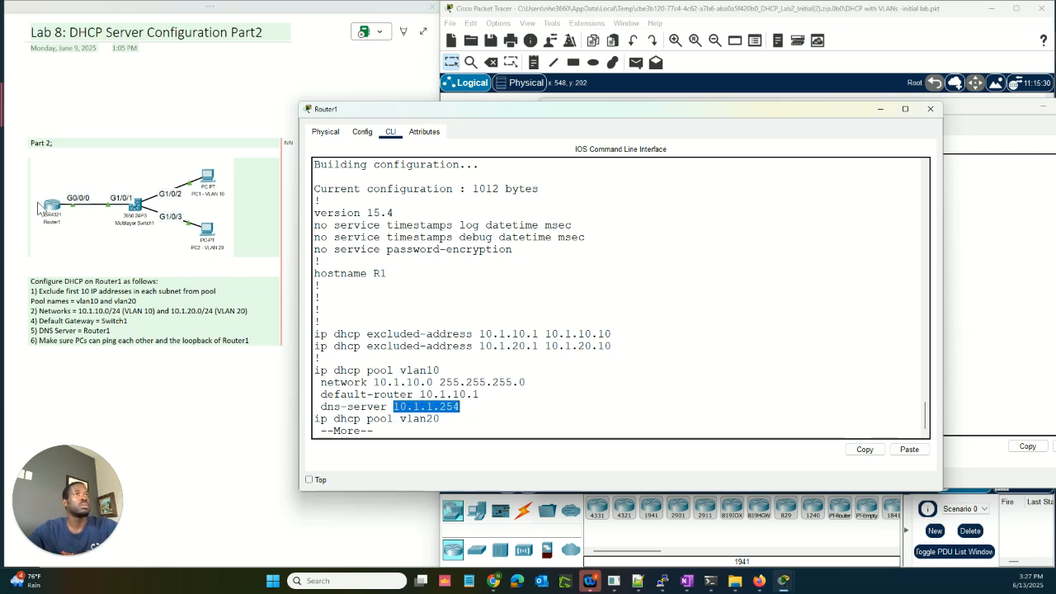
pyautogui.click(501, 403)
# Step: Page on to highlight the vlan20 pool and the loopback address 1.1.1.1
pyautogui.press('space')
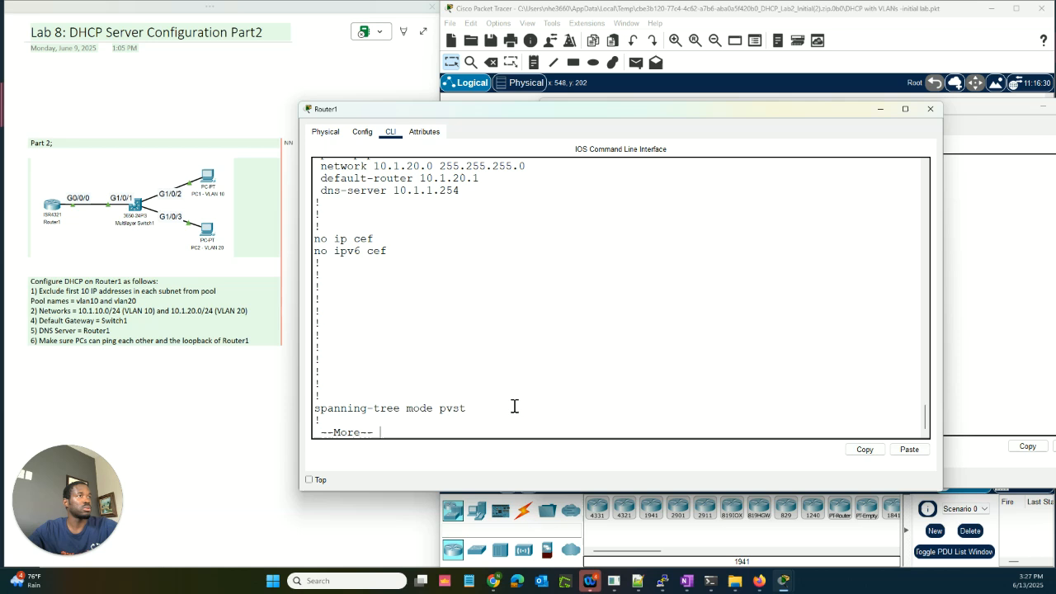
pyautogui.scroll(1, 441, 289)
pyautogui.scroll(1, 441, 289)
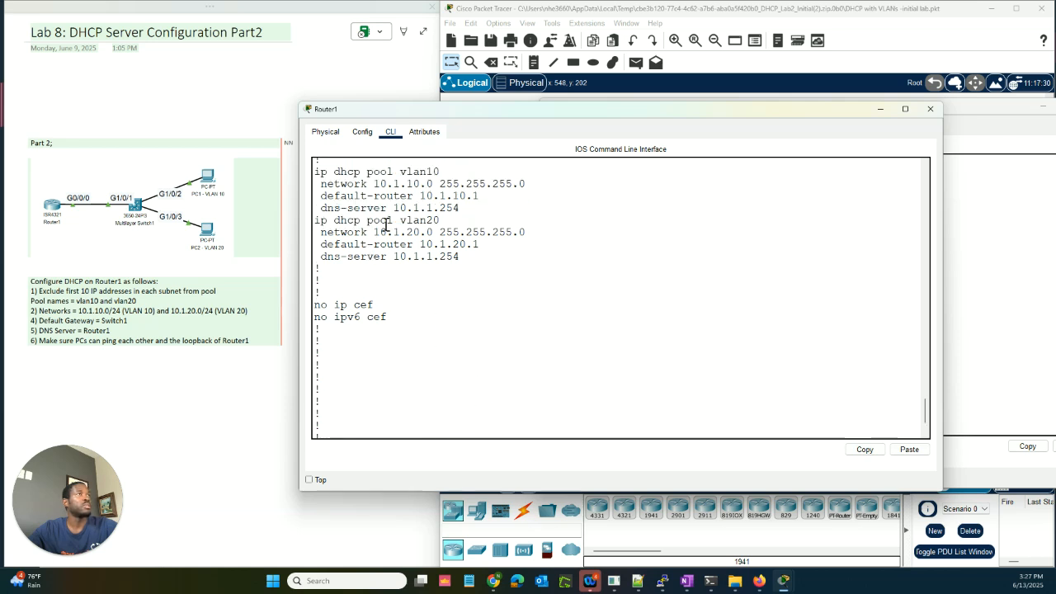
pyautogui.moveTo(408, 223); pyautogui.dragTo(440, 228)
pyautogui.scroll(-1, 460, 391)
pyautogui.press('space')
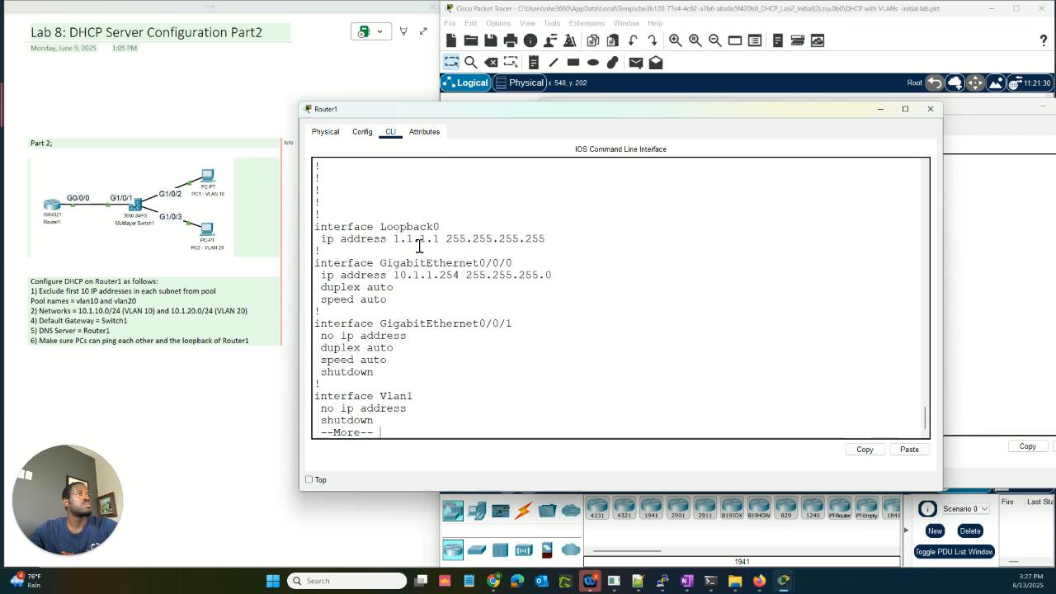
pyautogui.moveTo(394, 239); pyautogui.dragTo(547, 240)
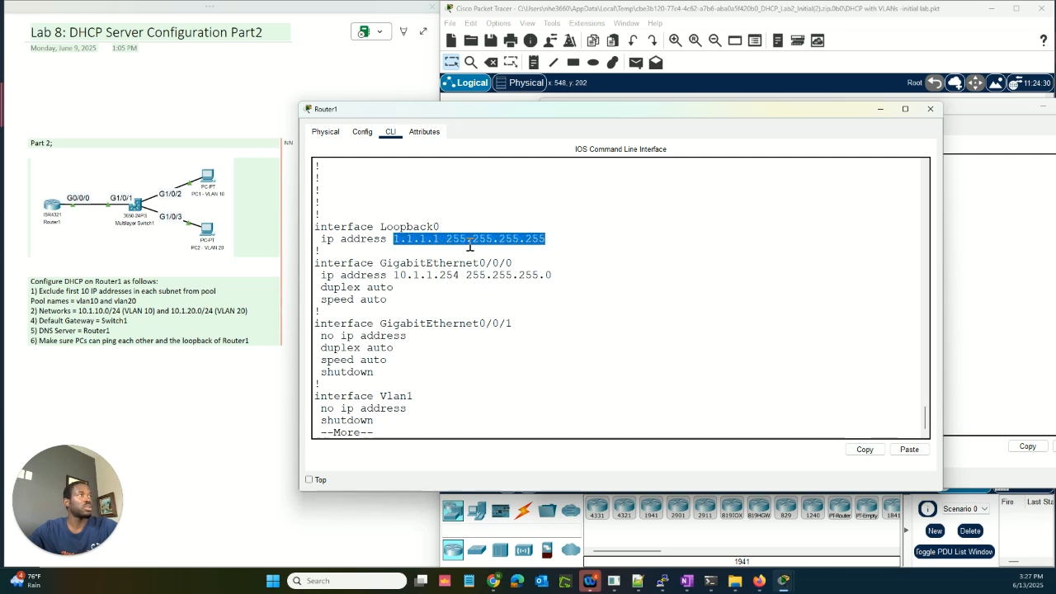
pyautogui.click(464, 380)
pyautogui.press('space')
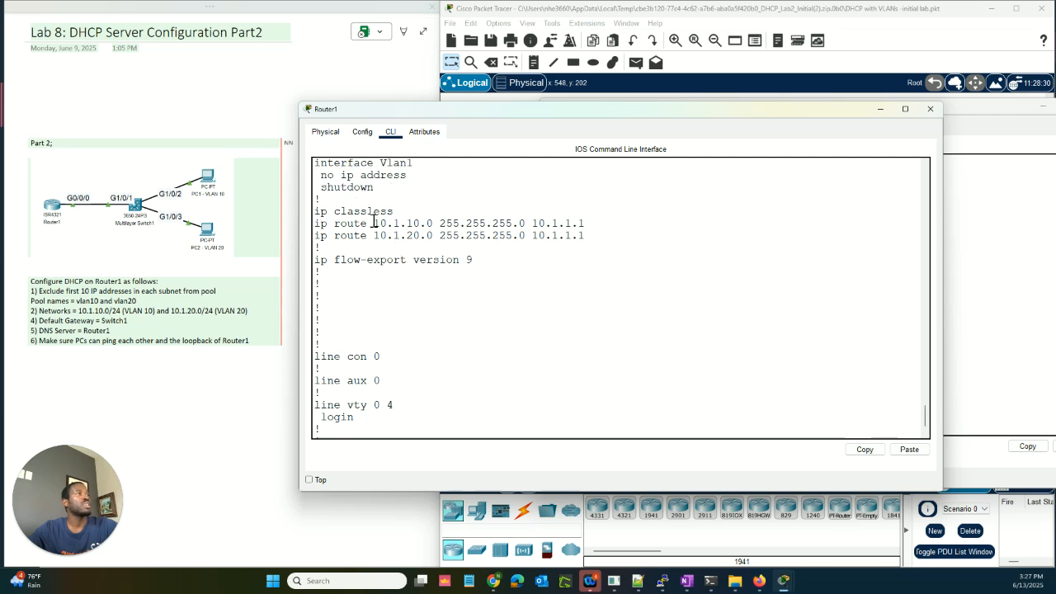
# Step: Highlight the static routes to 10.1.10.0 and 10.1.20.0 and finish the listing
pyautogui.moveTo(374, 223); pyautogui.dragTo(448, 225)
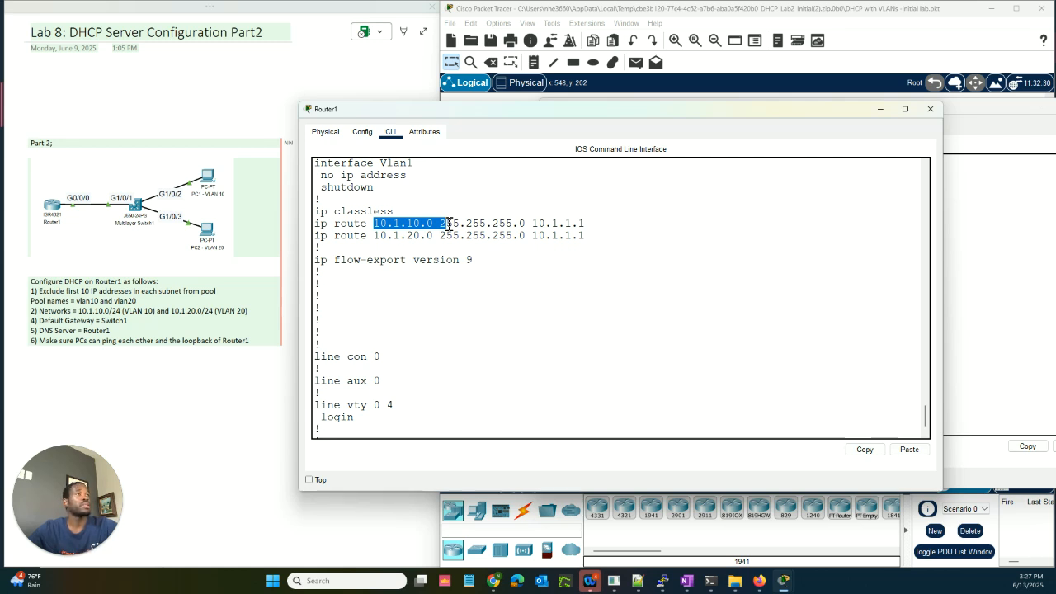
pyautogui.moveTo(449, 225); pyautogui.dragTo(591, 224)
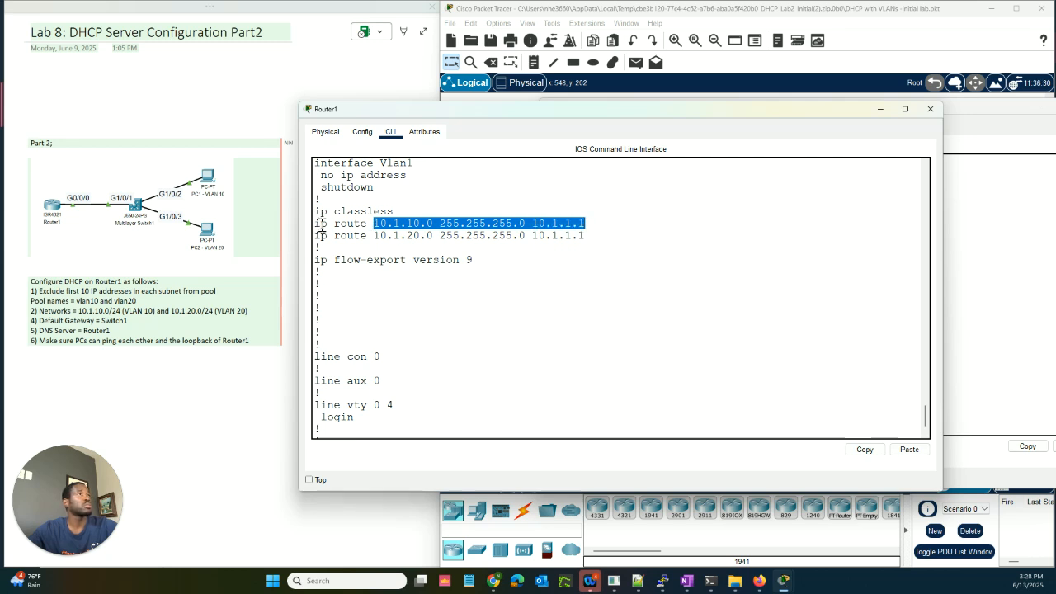
pyautogui.click(376, 225)
pyautogui.moveTo(376, 225); pyautogui.dragTo(585, 225)
pyautogui.click(535, 224)
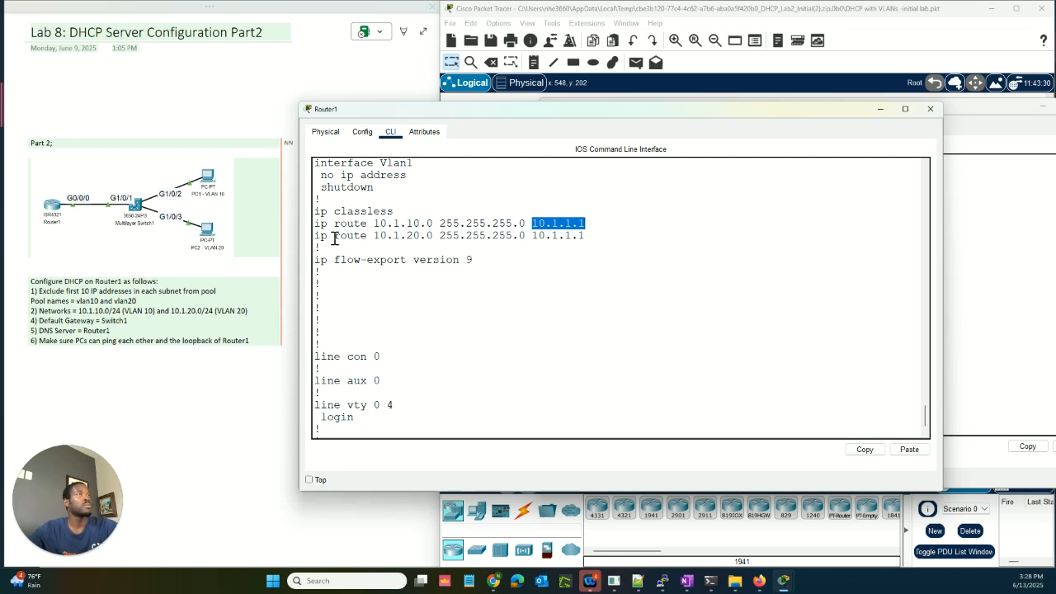
pyautogui.moveTo(375, 237); pyautogui.dragTo(521, 238)
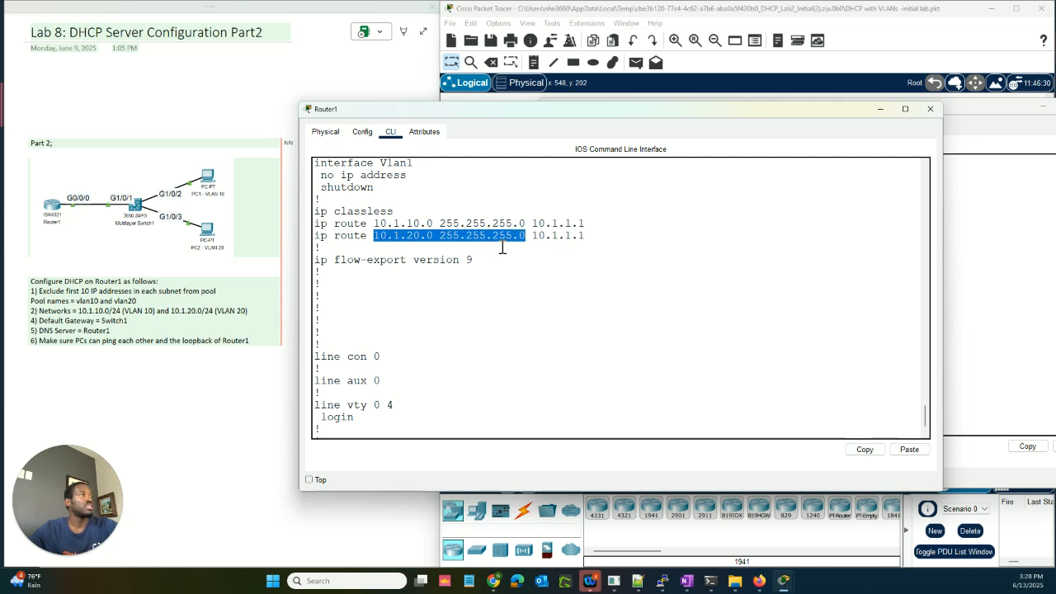
pyautogui.moveTo(532, 237); pyautogui.dragTo(584, 239)
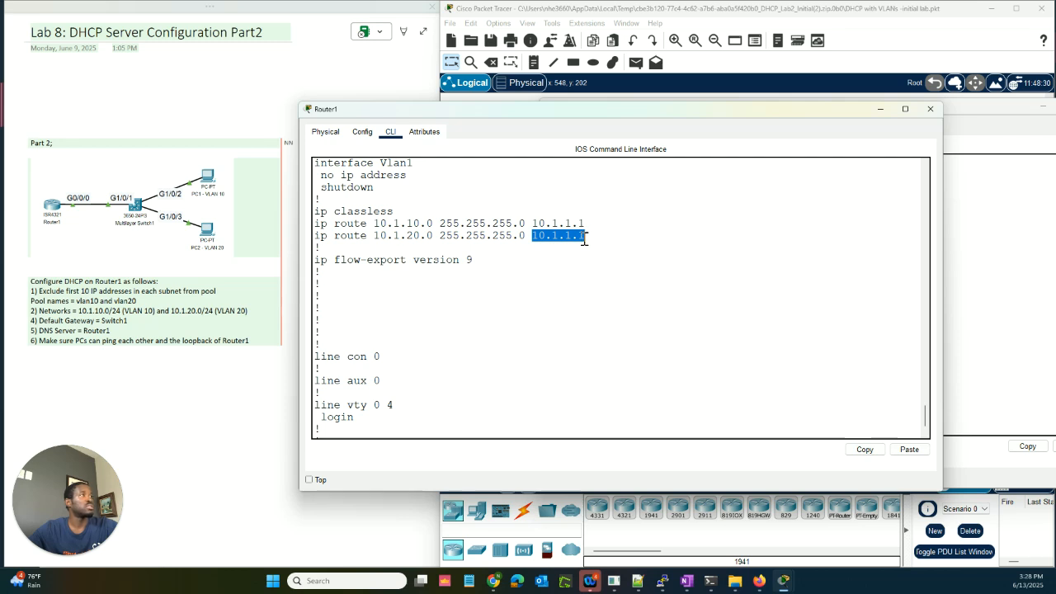
pyautogui.scroll(-1, 499, 392)
pyautogui.press('space')
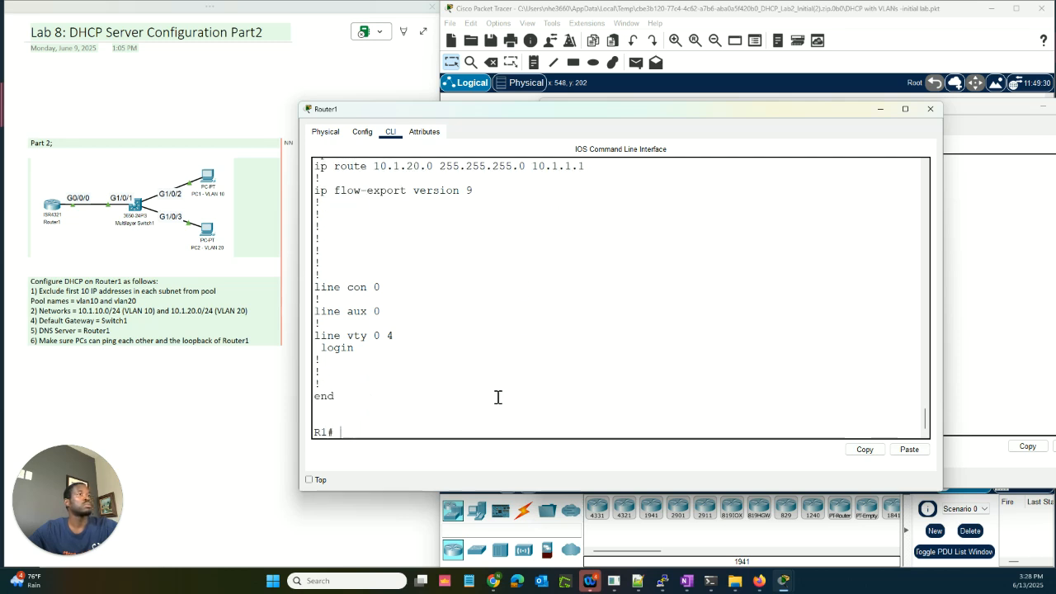
# Step: Save Router1's configuration with 'write mem' and return to the topology
pyautogui.write('w')
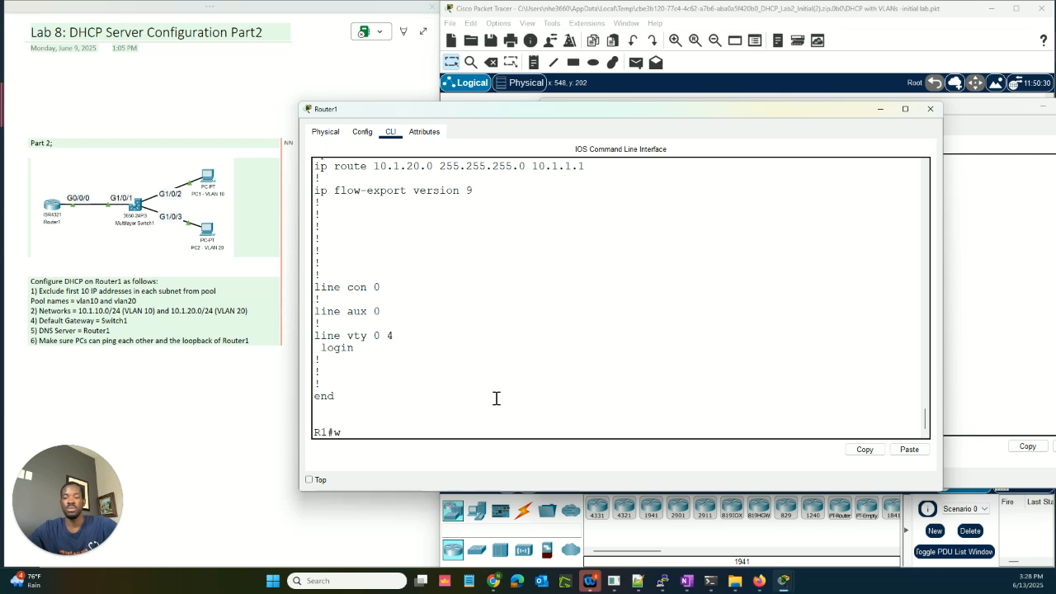
pyautogui.write('rite me')
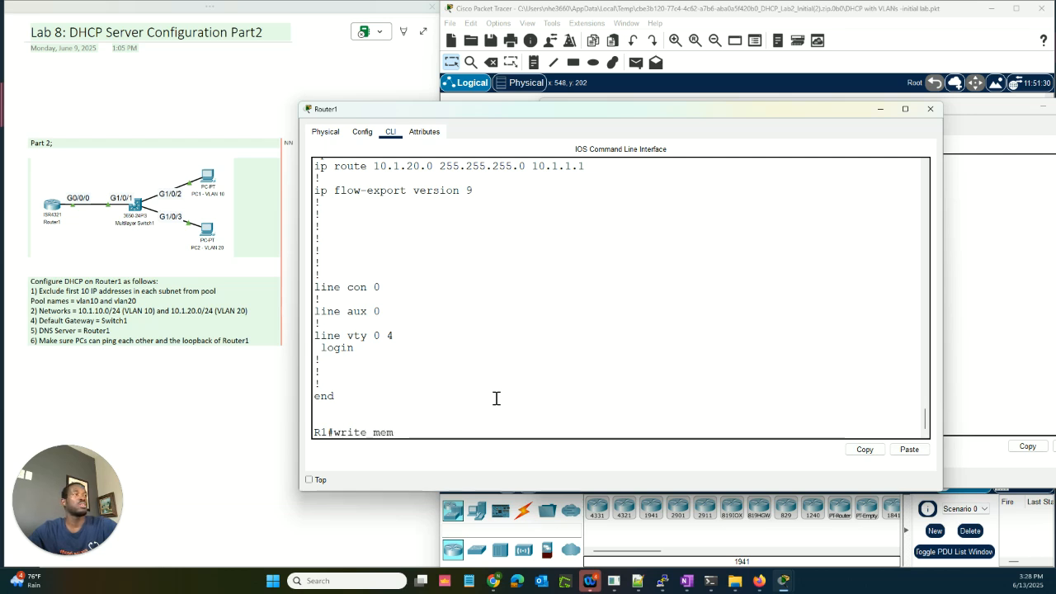
pyautogui.write('m')
pyautogui.press('Return')
pyautogui.press('Return')
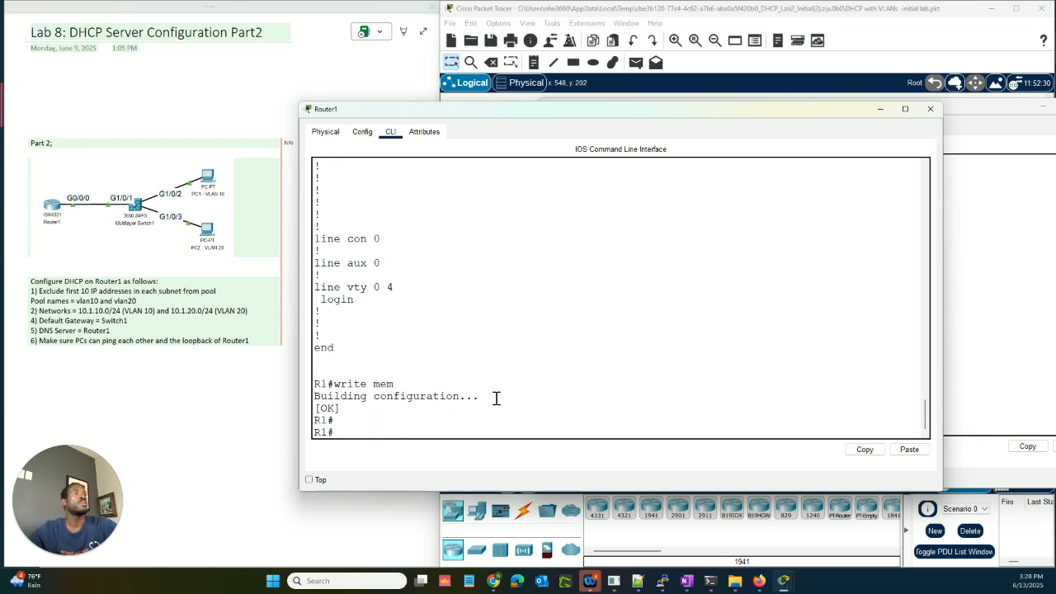
pyautogui.click(615, 95)
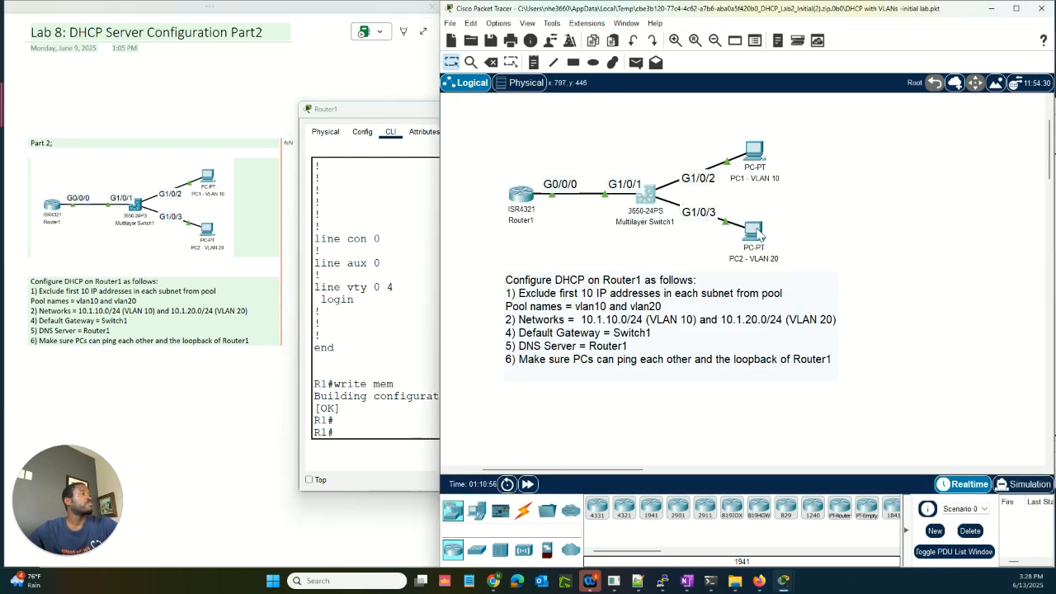
# Step: Switch PC2's Global Settings Gateway/DNS IPv4 option to DHCP
pyautogui.click(759, 234)
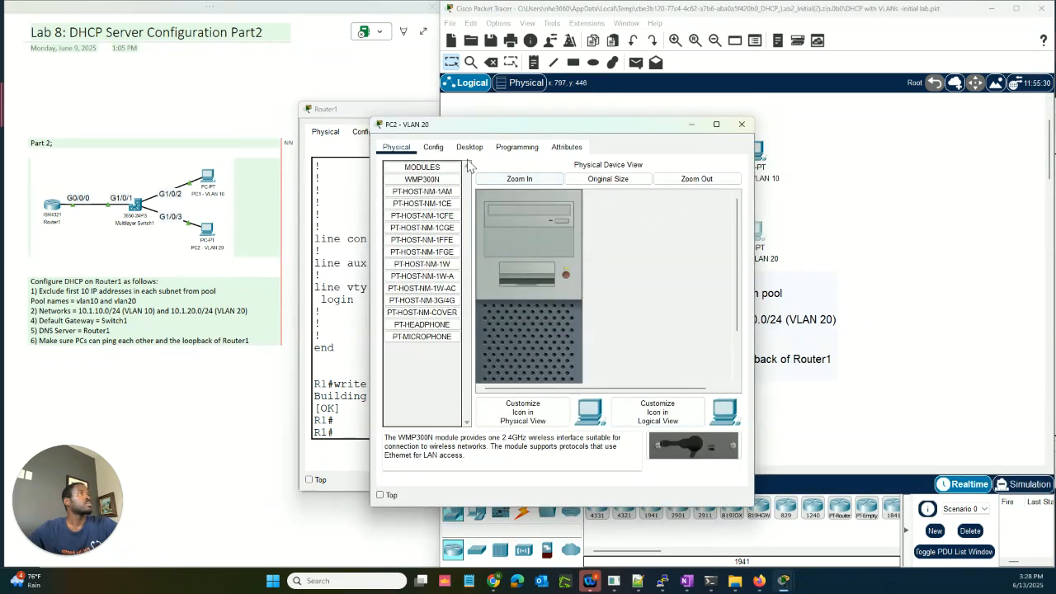
pyautogui.click(434, 148)
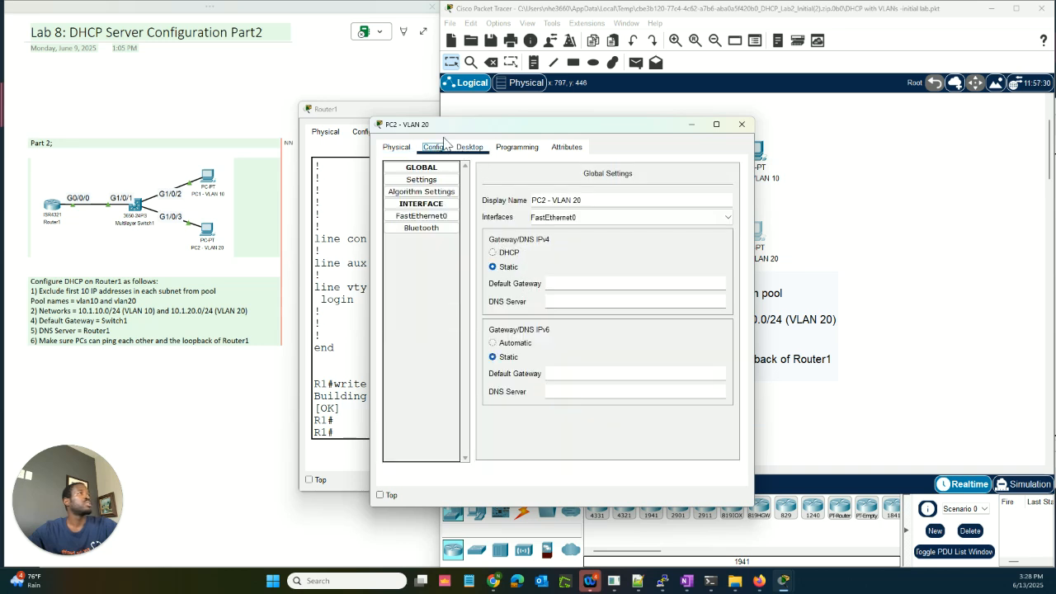
pyautogui.click(492, 253)
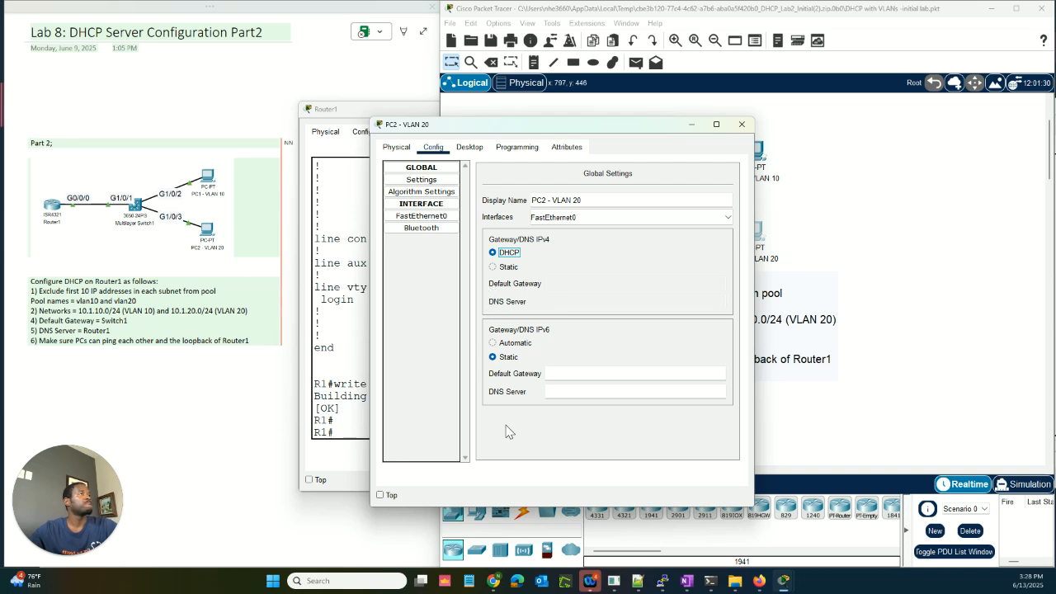
pyautogui.moveTo(542, 133); pyautogui.dragTo(300, 131)
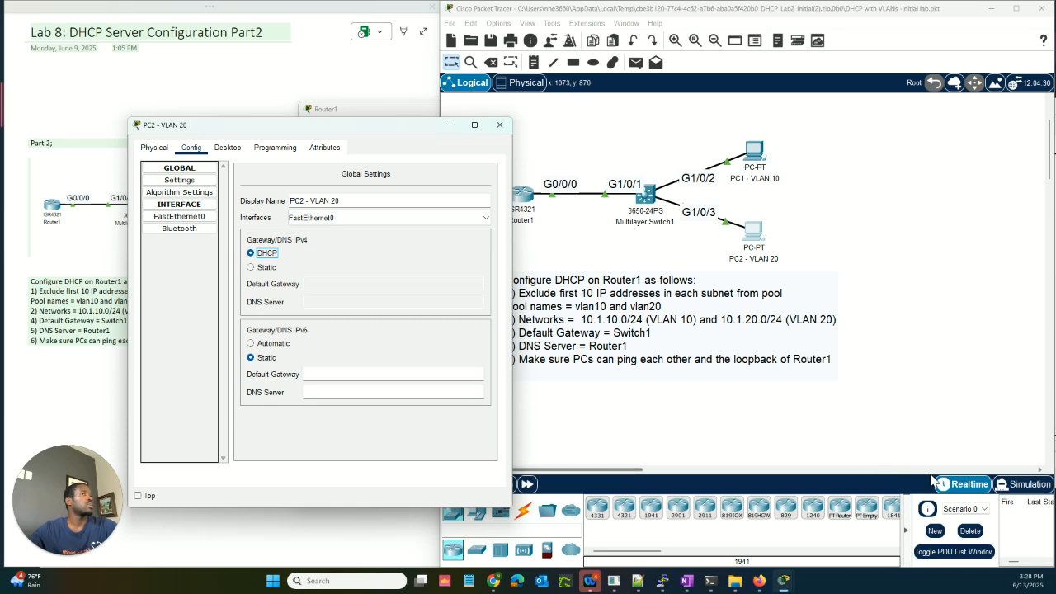
pyautogui.click(840, 446)
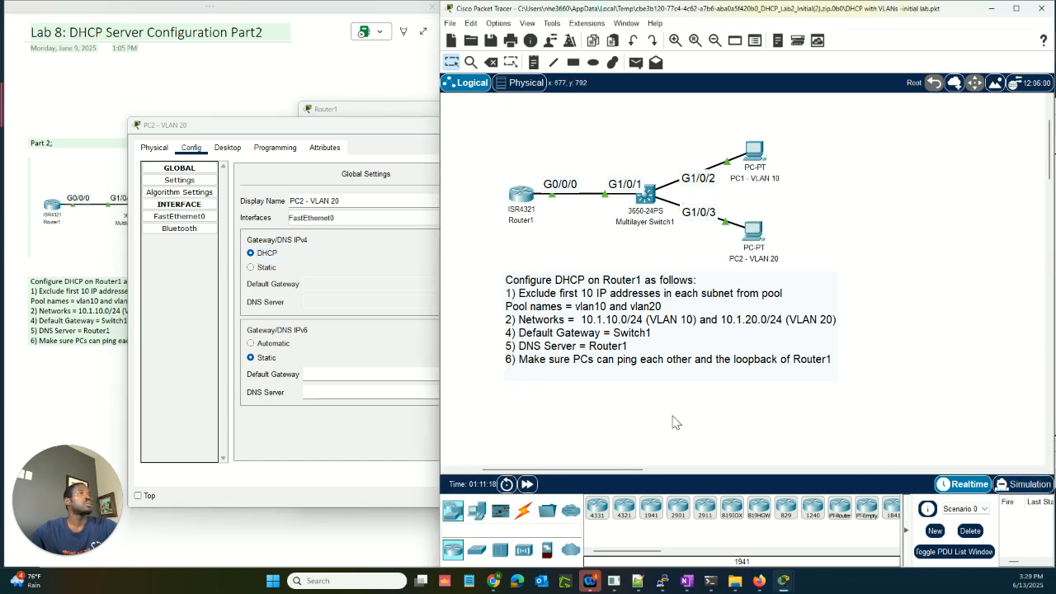
pyautogui.click(375, 302)
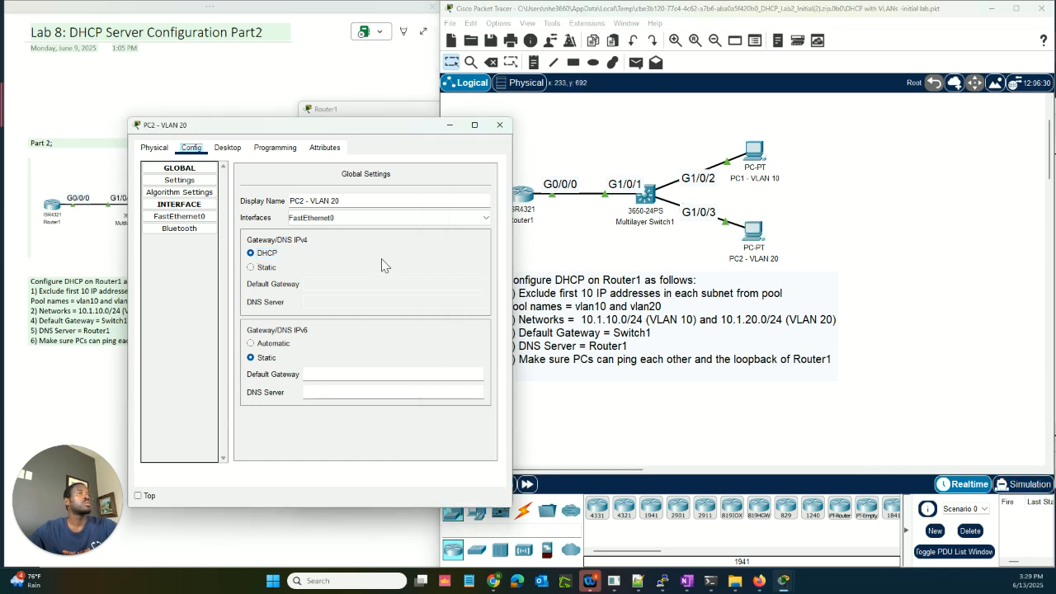
pyautogui.click(227, 149)
# Step: Check PC2's current addressing with ipconfig in its Command Prompt
pyautogui.click(382, 207)
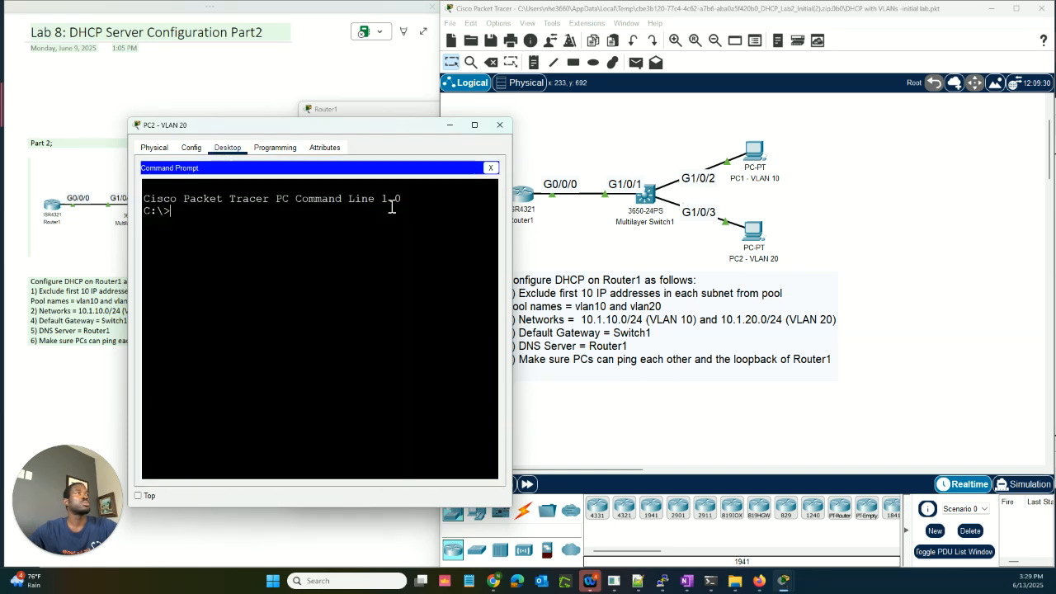
pyautogui.write('ipcon')
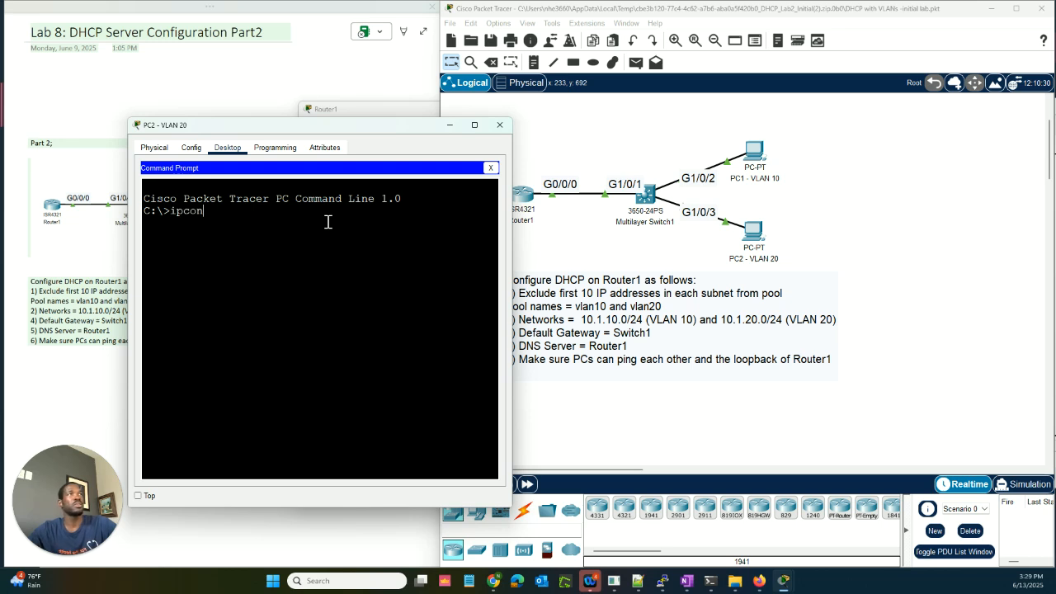
pyautogui.write('fig')
pyautogui.press('Return')
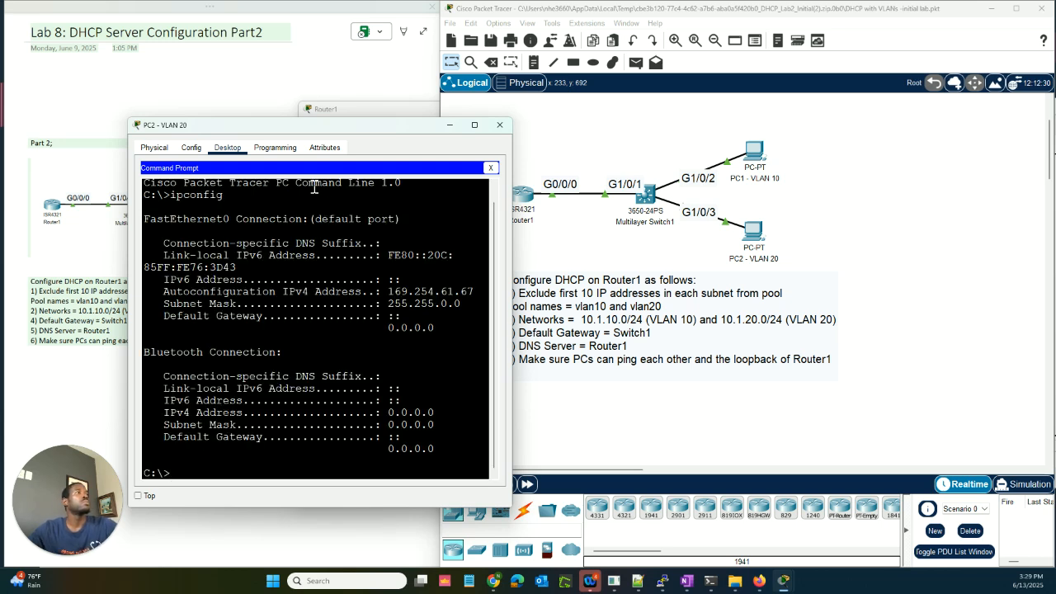
pyautogui.scroll(-1, 327, 289)
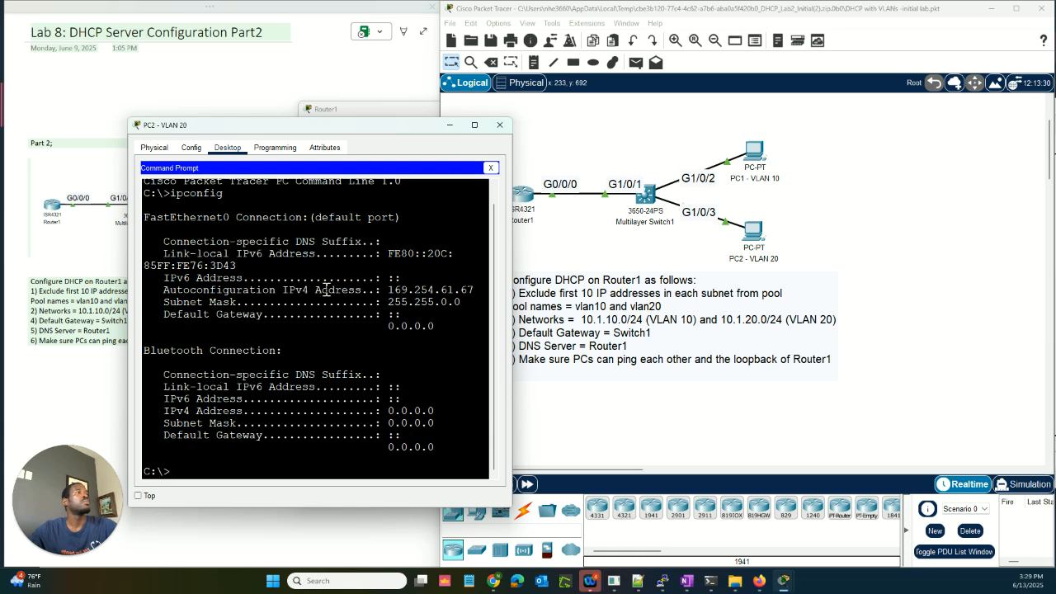
pyautogui.scroll(2, 327, 289)
pyautogui.scroll(-2, 327, 289)
pyautogui.scroll(1, 323, 346)
pyautogui.scroll(-1, 321, 356)
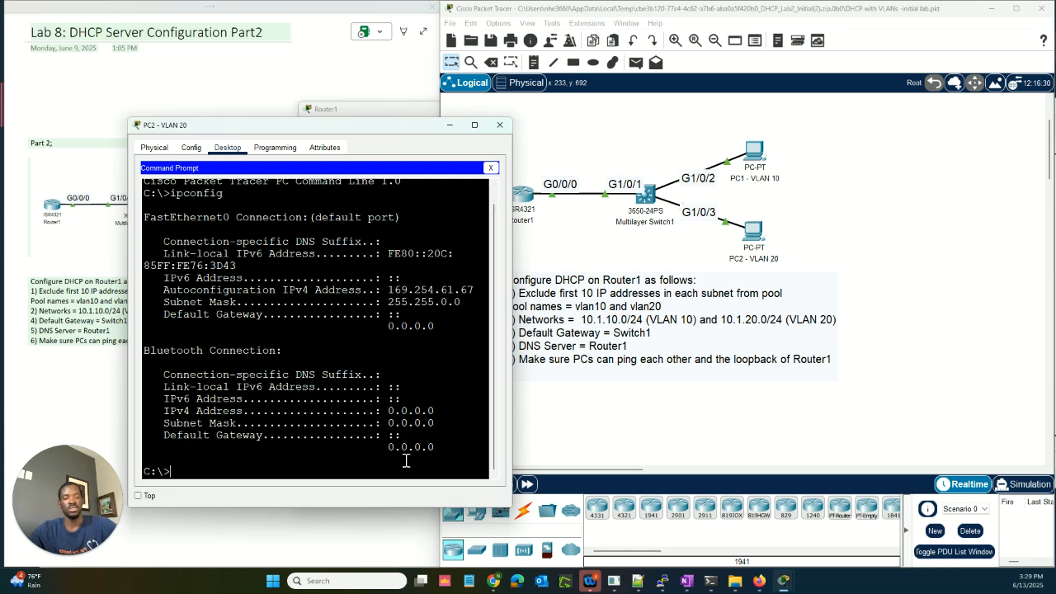
# Step: Ping 10.1.1.254 from PC2, which times out, then rerun ipconfig
pyautogui.write('ping 10')
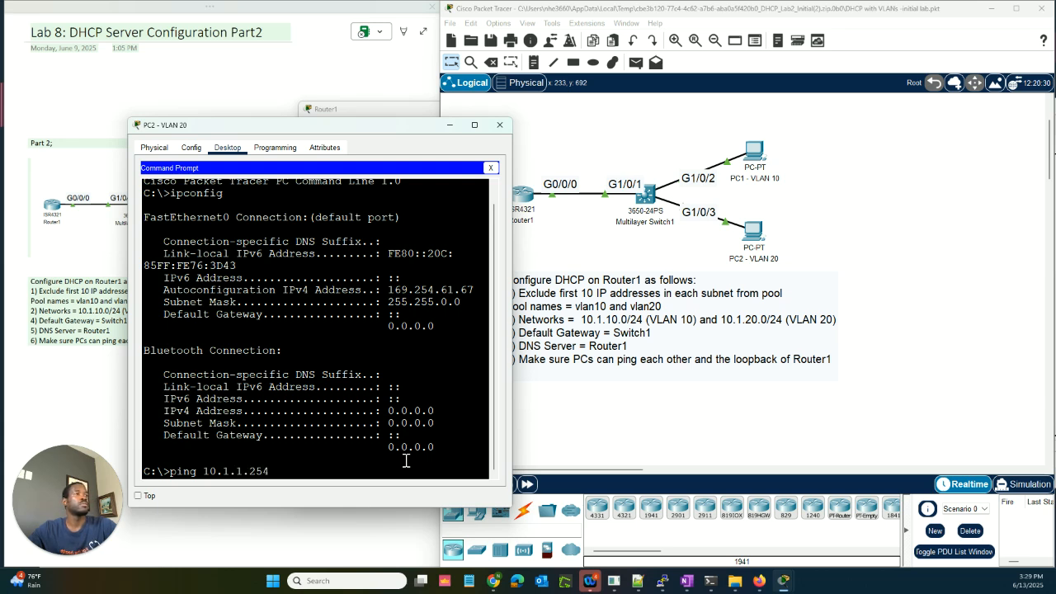
pyautogui.write('.1.1.254')
pyautogui.press('Return')
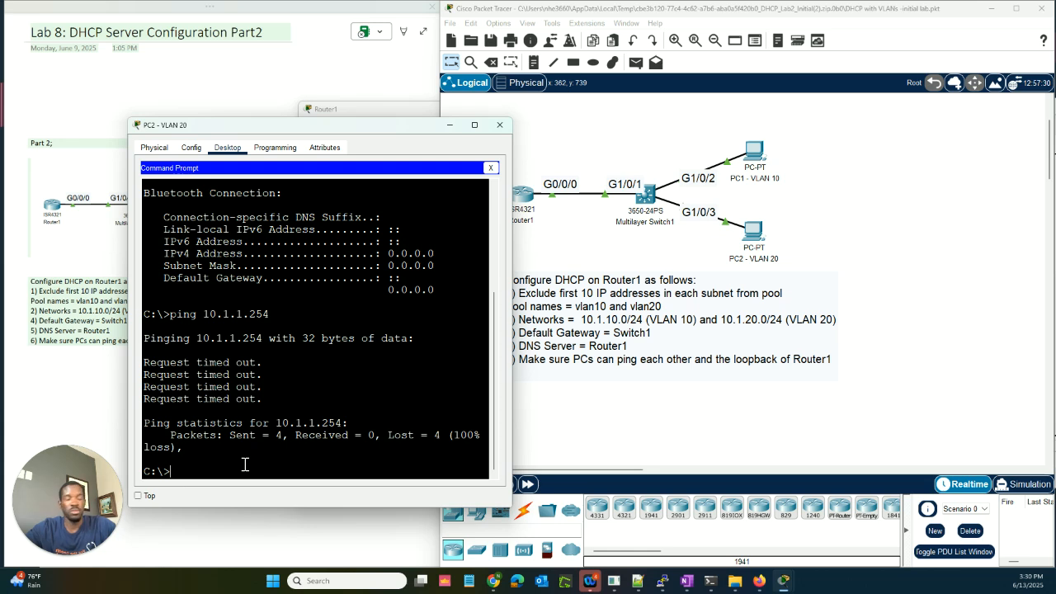
pyautogui.press('Up')
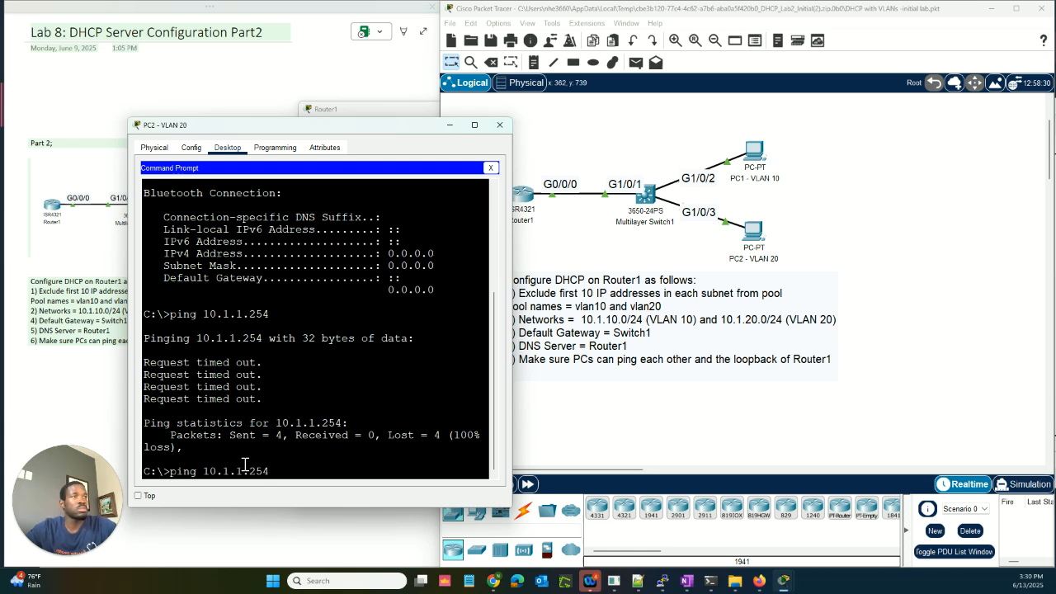
pyautogui.press('Up')
pyautogui.press('Return')
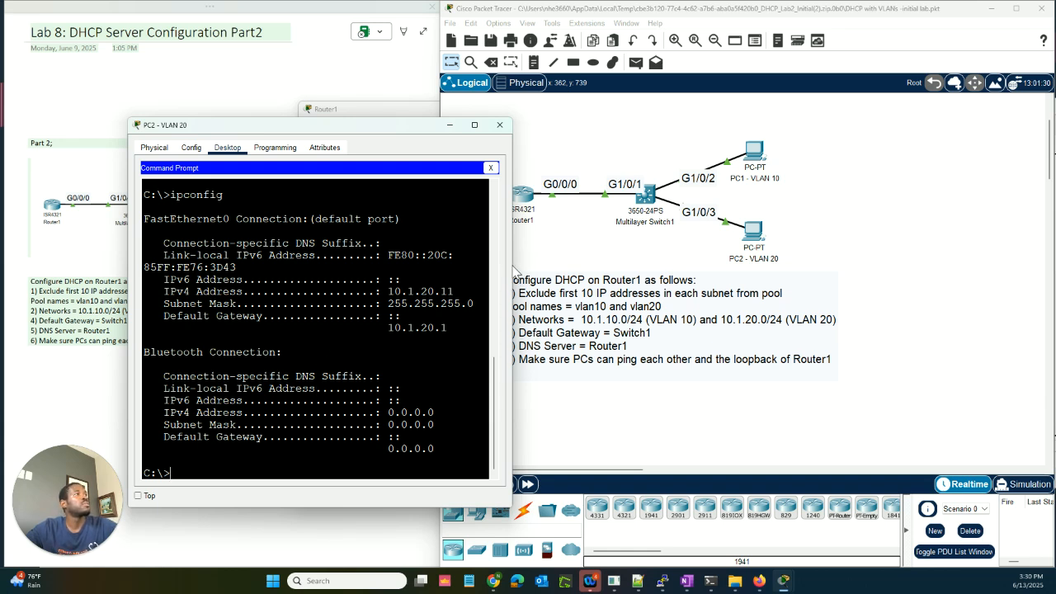
# Step: Confirm with ipconfig that PC2 now has 10.1.20.11/255.255.255.0 and gateway 10.1.20.1
pyautogui.moveTo(512, 269); pyautogui.dragTo(652, 281)
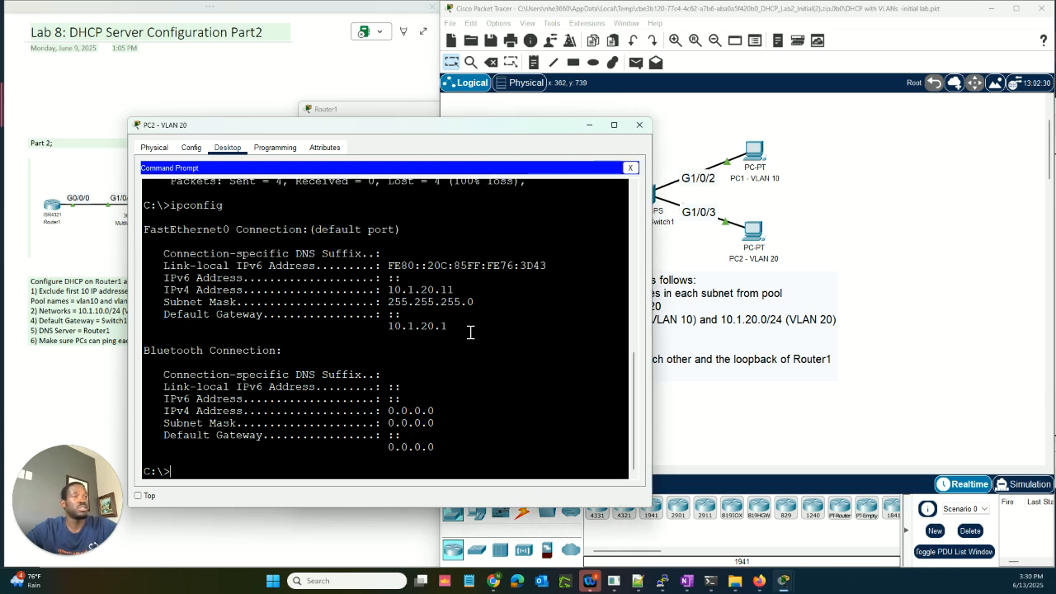
pyautogui.scroll(10, 469, 331)
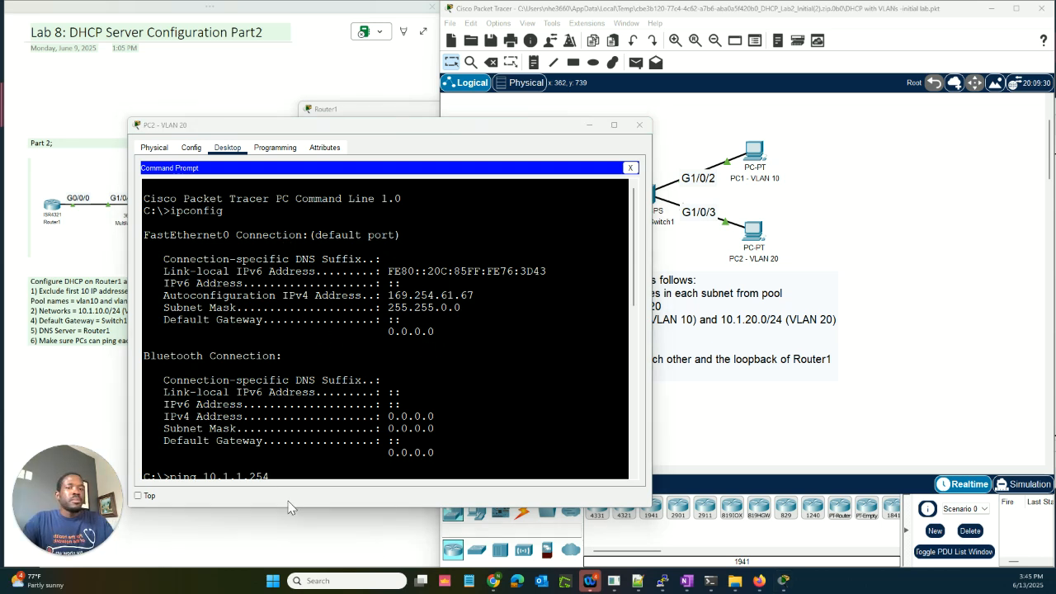
pyautogui.click(440, 379)
pyautogui.press('Return')
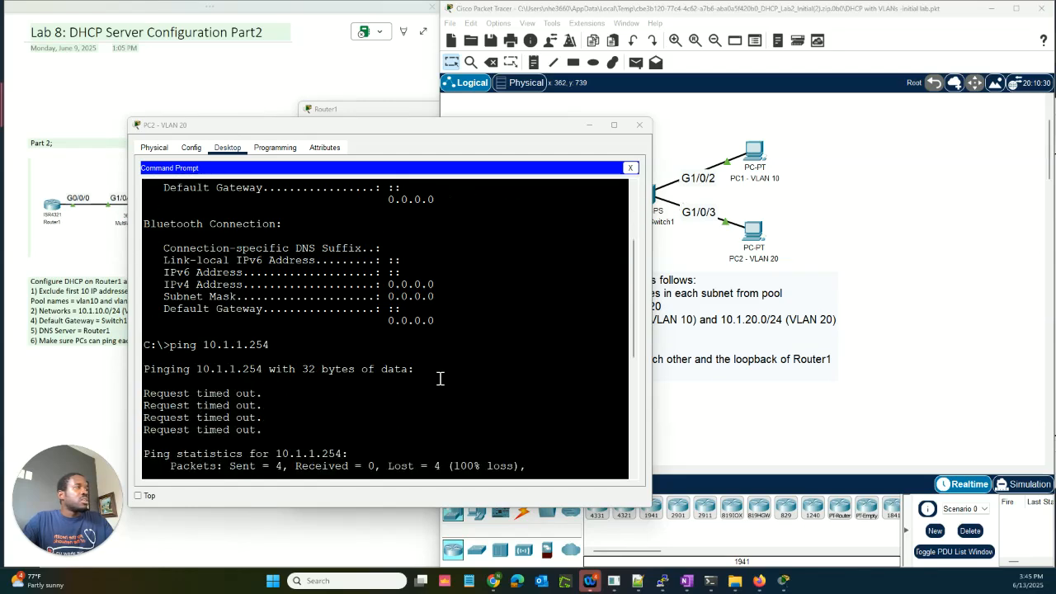
pyautogui.write('ipconfig')
pyautogui.press('Return')
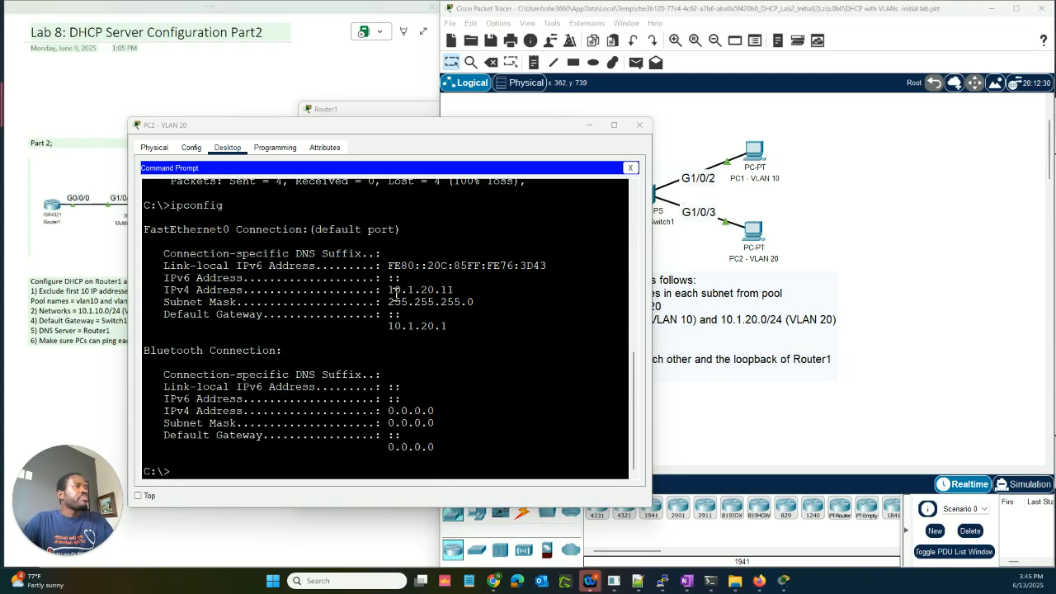
pyautogui.moveTo(389, 291); pyautogui.dragTo(455, 290)
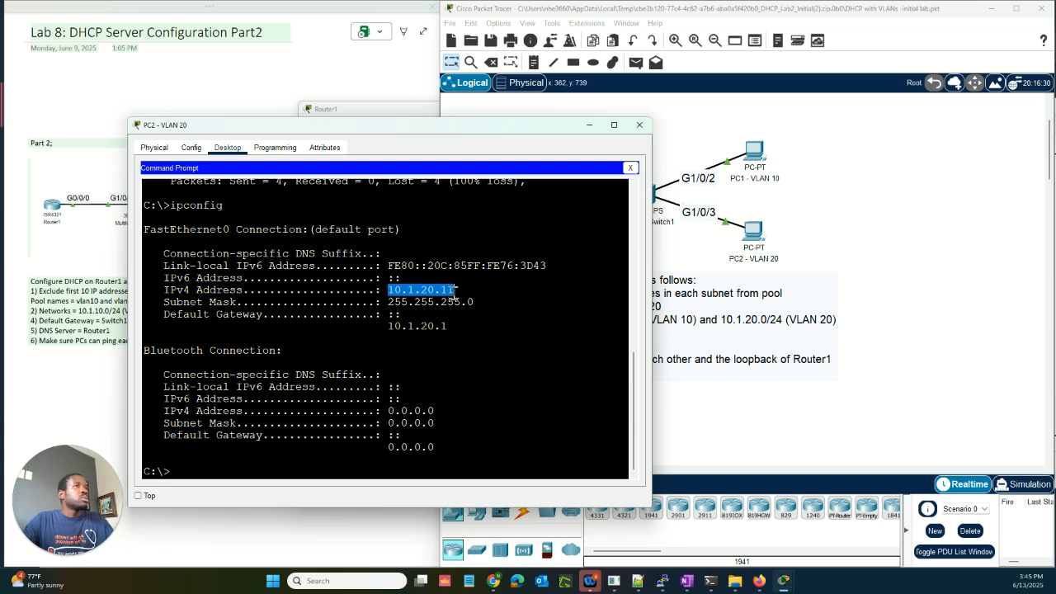
pyautogui.click(448, 328)
pyautogui.moveTo(448, 328); pyautogui.dragTo(389, 328)
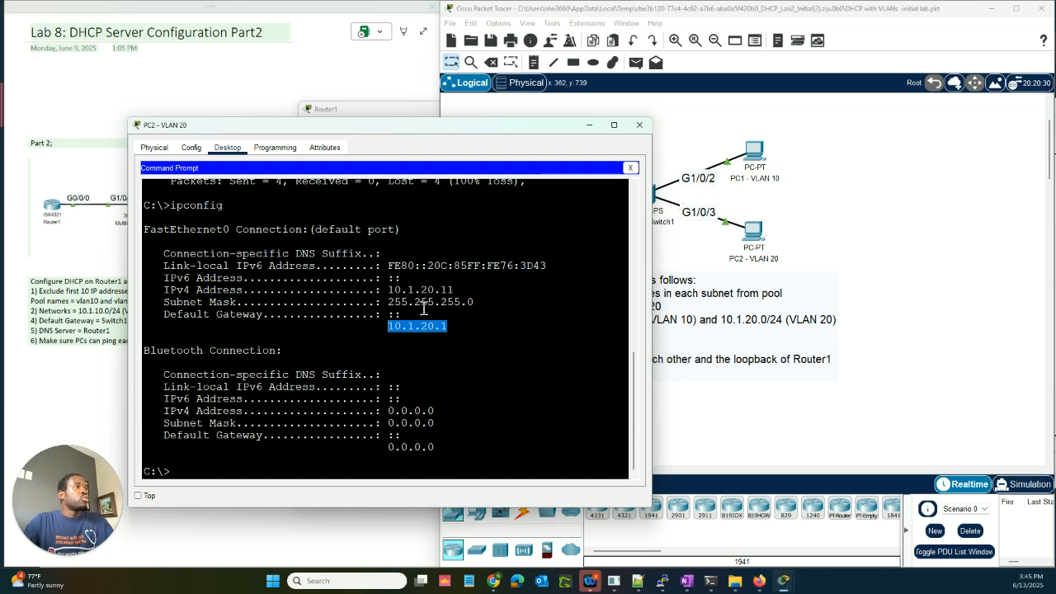
pyautogui.moveTo(456, 335); pyautogui.dragTo(383, 289)
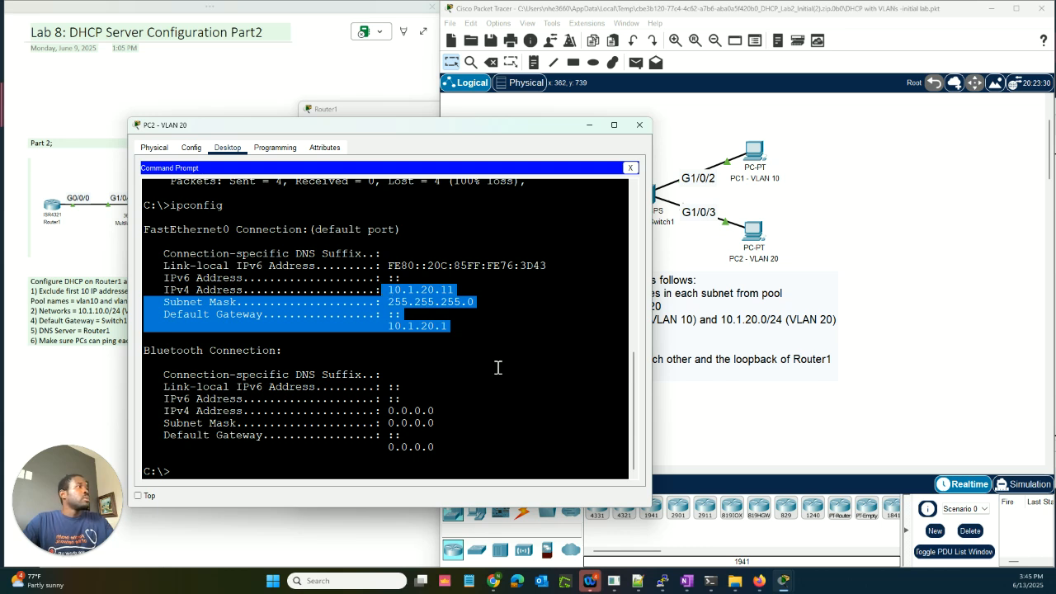
# Step: Set PC1 to DHCP in Global Settings, receiving gateway 10.1.10.1 and DNS 10.1.1.254
pyautogui.click(756, 151)
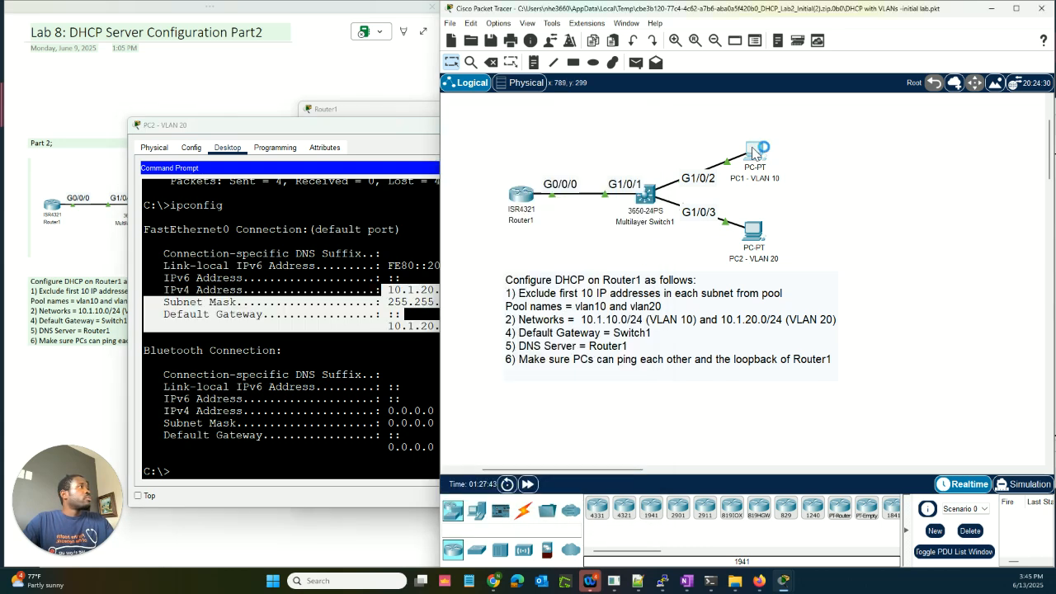
pyautogui.click(433, 149)
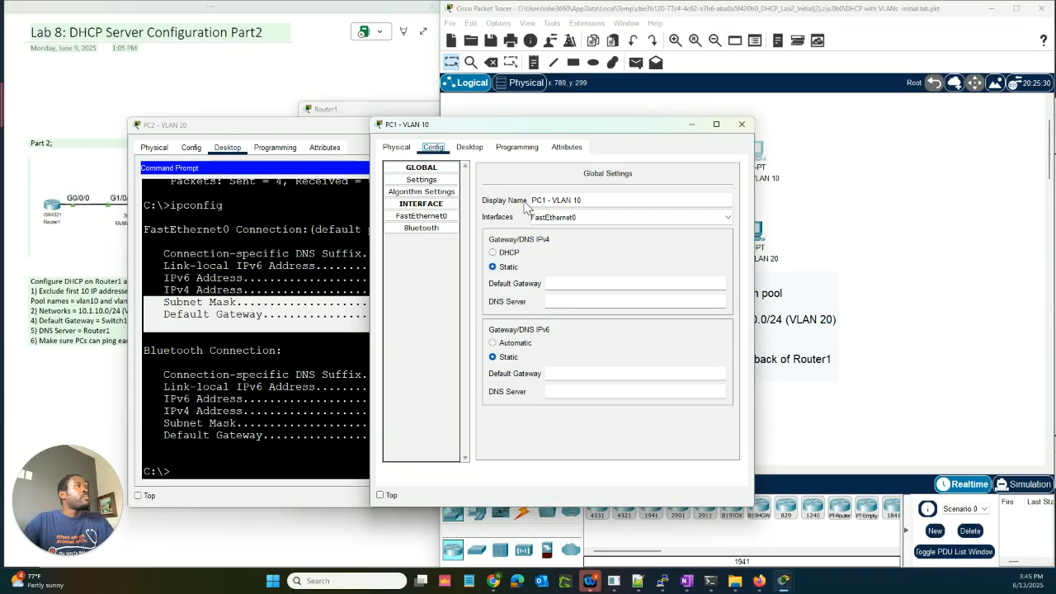
pyautogui.click(494, 254)
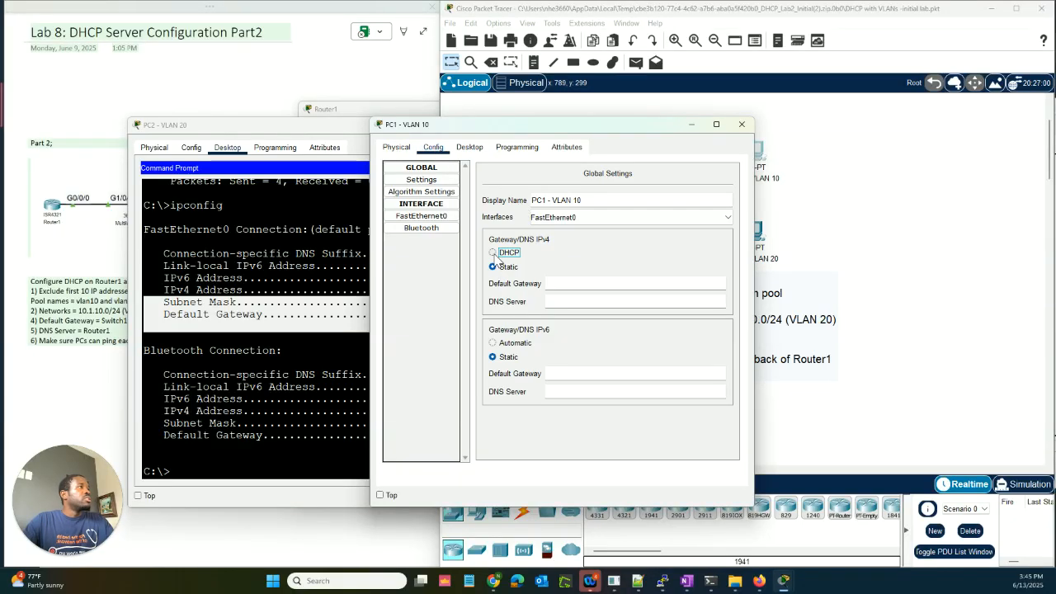
pyautogui.click(470, 149)
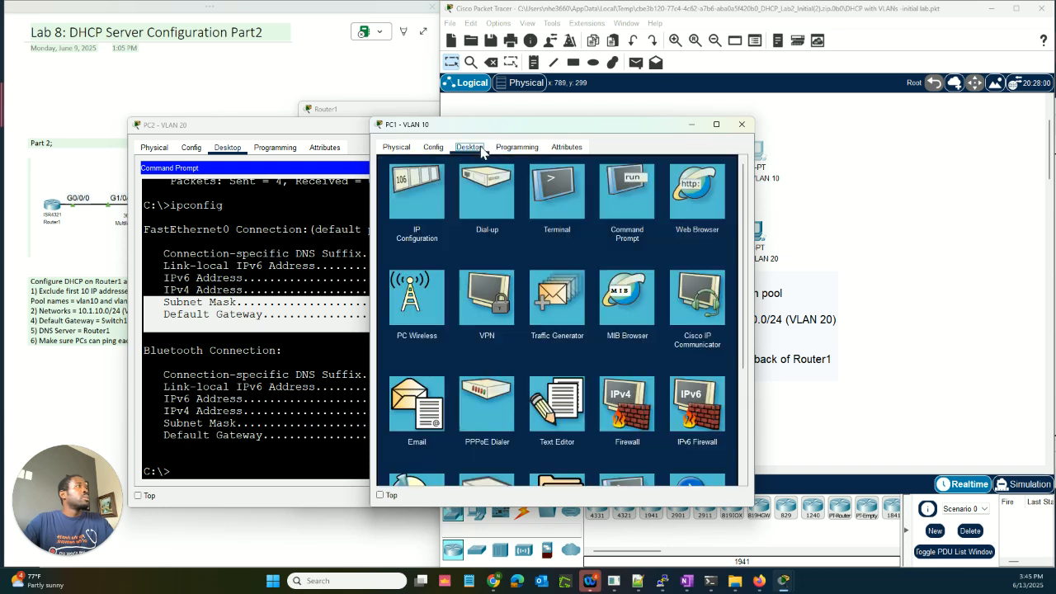
pyautogui.click(433, 148)
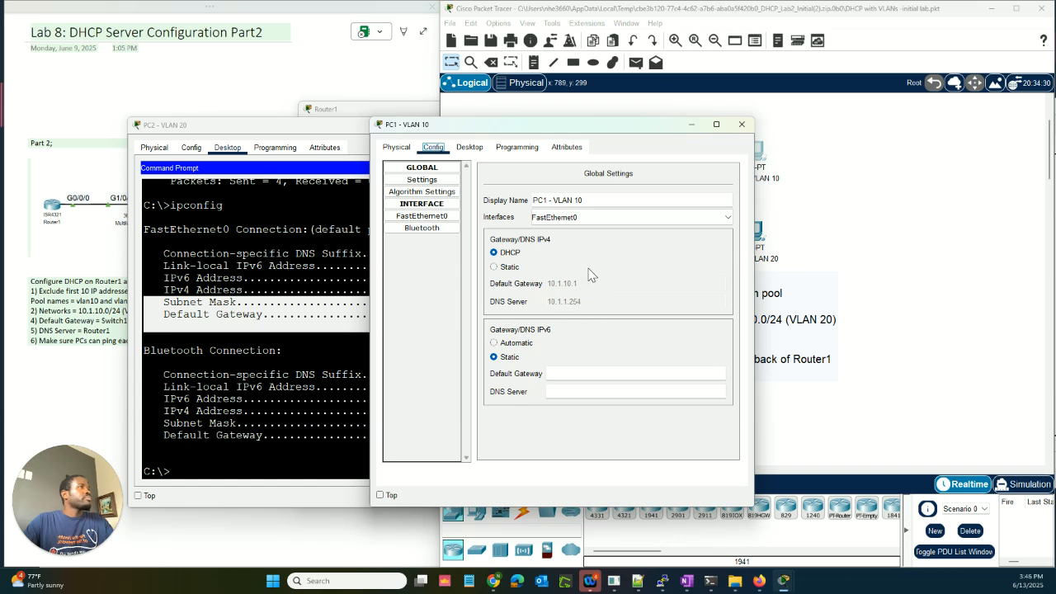
pyautogui.click(520, 148)
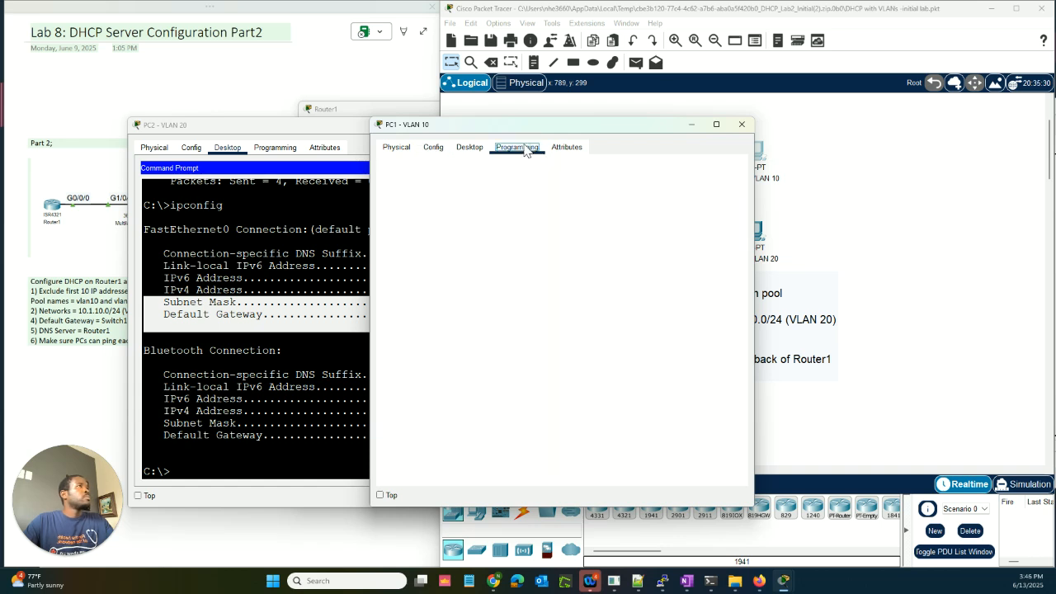
pyautogui.click(470, 148)
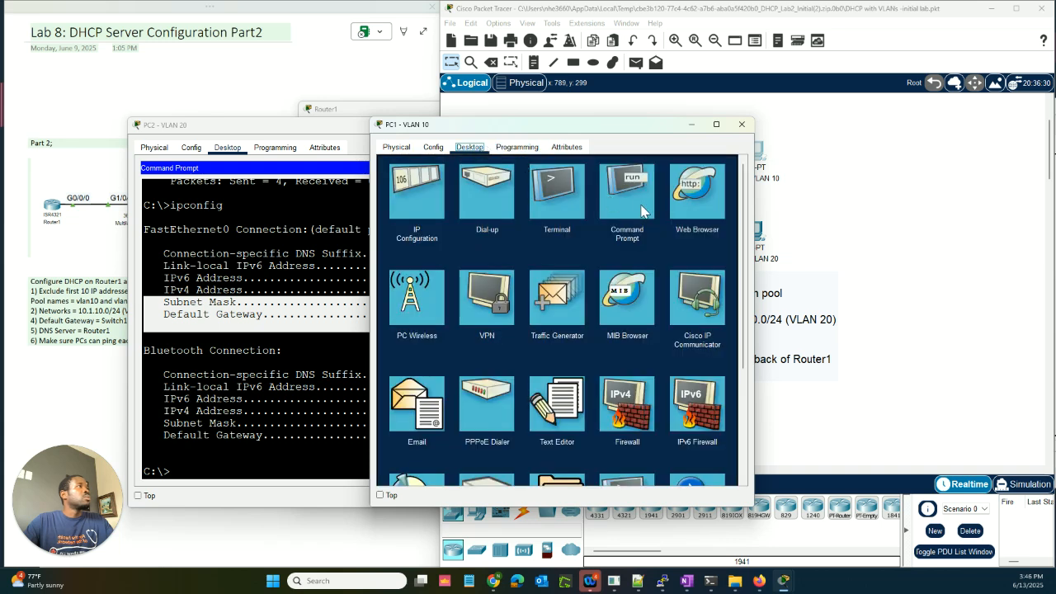
# Step: Run ipconfig on PC1, confirming address 10.1.10.11 and gateway 10.1.10.1
pyautogui.click(642, 211)
pyautogui.write('ip')
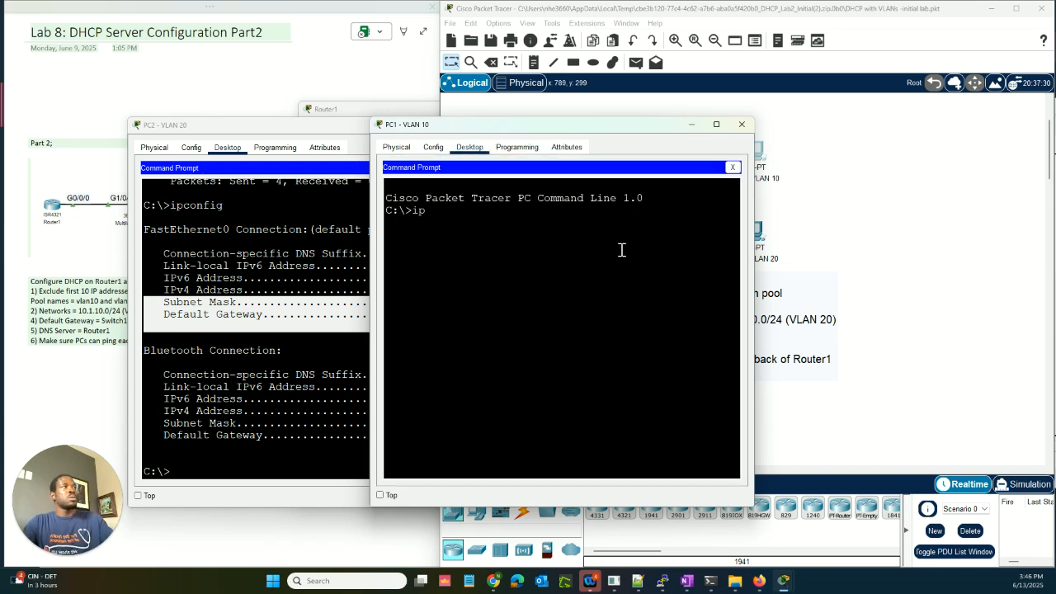
pyautogui.write('config')
pyautogui.press('Return')
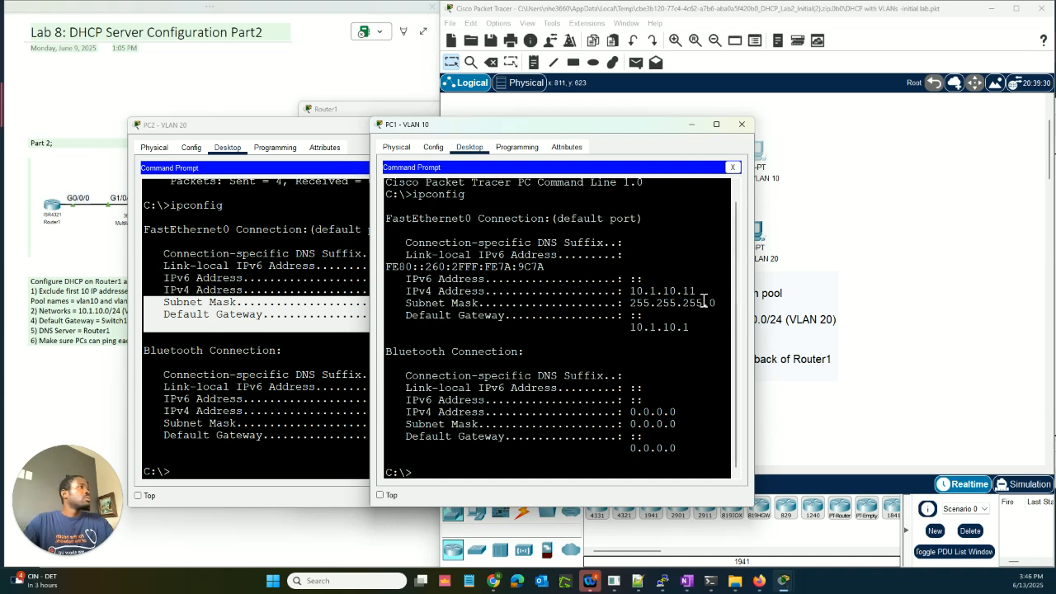
pyautogui.moveTo(698, 292); pyautogui.dragTo(635, 290)
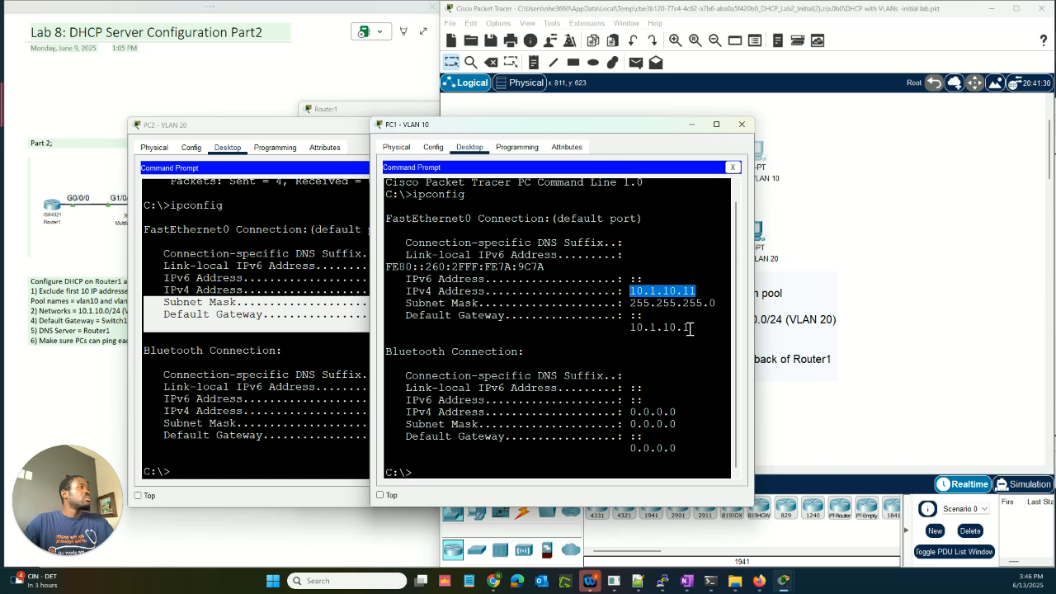
pyautogui.moveTo(689, 328); pyautogui.dragTo(629, 328)
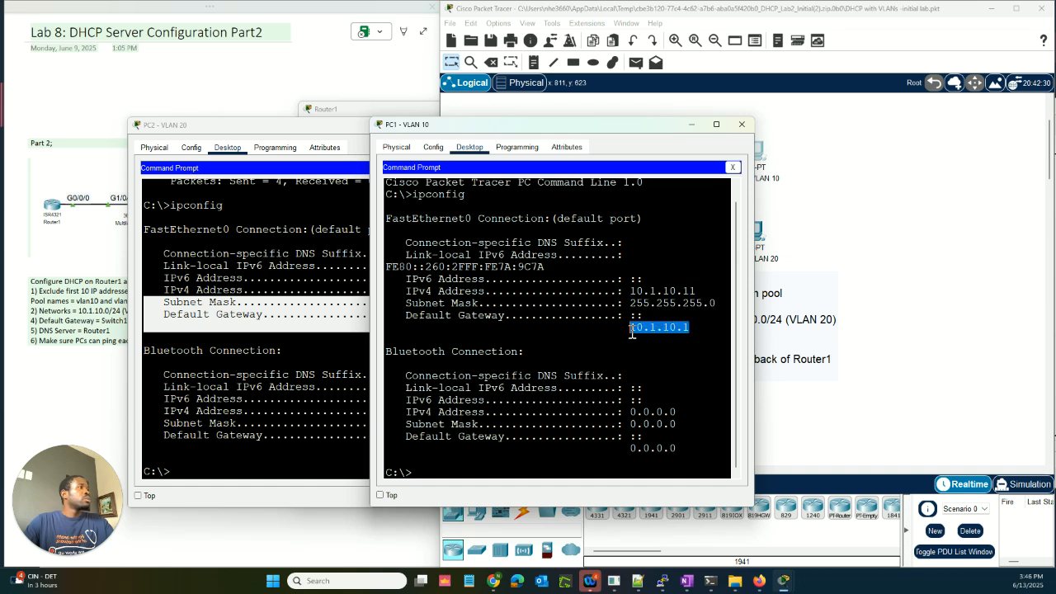
pyautogui.click(659, 336)
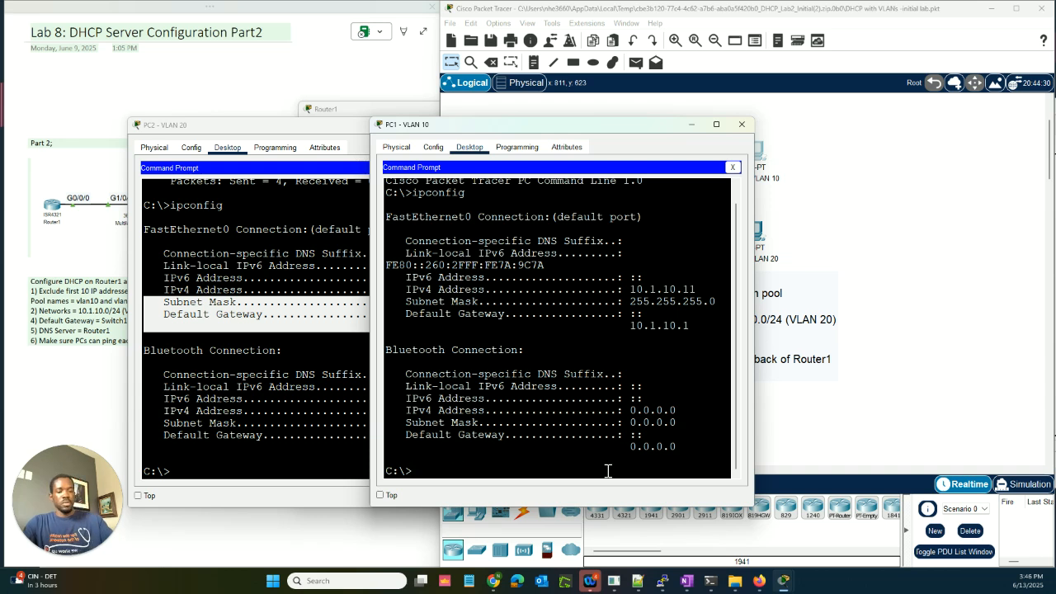
# Step: Run 'ipconfig /all' on PC1 and highlight its DNS server address
pyautogui.press('Up')
pyautogui.write('/')
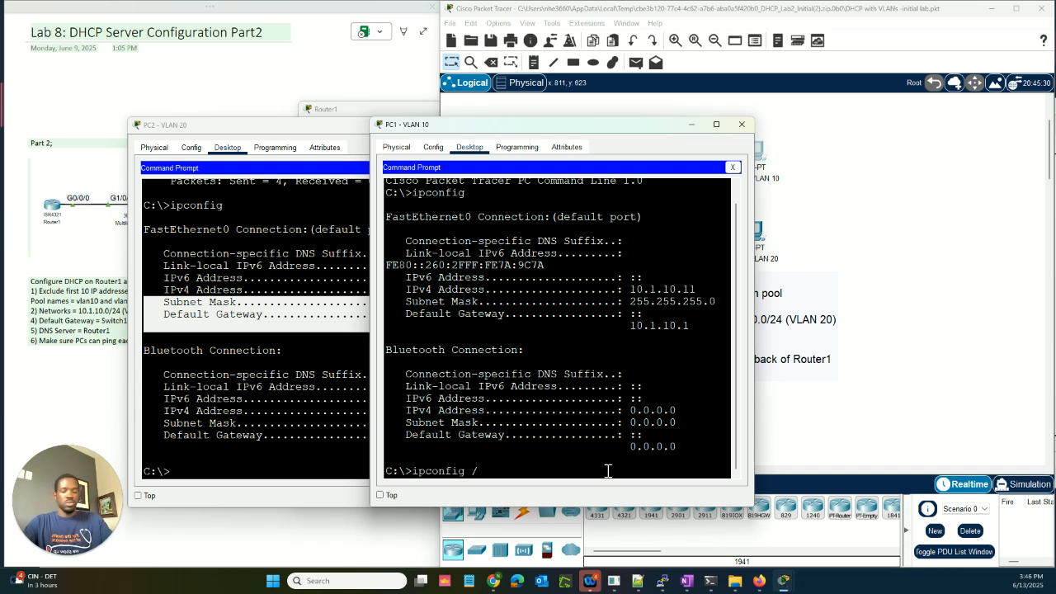
pyautogui.write('all')
pyautogui.press('Return')
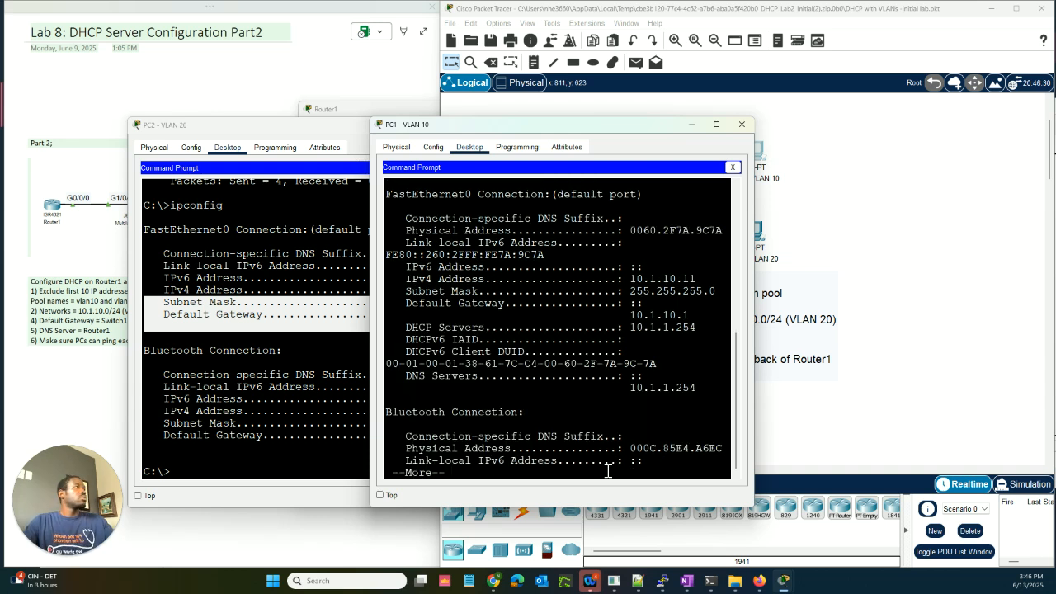
pyautogui.moveTo(630, 387); pyautogui.dragTo(700, 392)
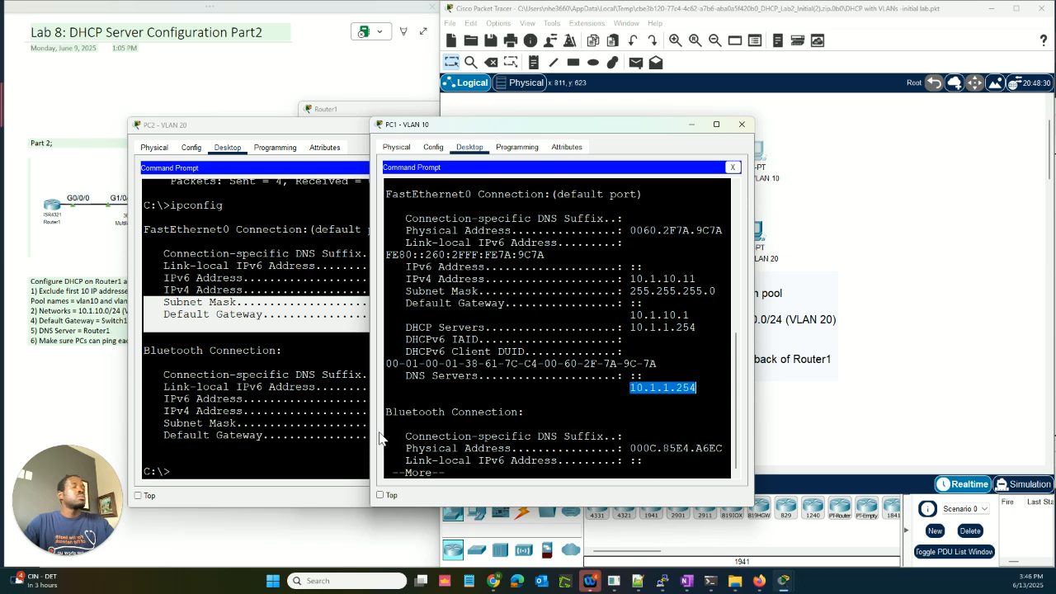
# Step: Run 'ipconfig /all' on PC2, highlighting DNS server 10.1.1.254, and finish PC1's output
pyautogui.click(232, 468)
pyautogui.write('ip')
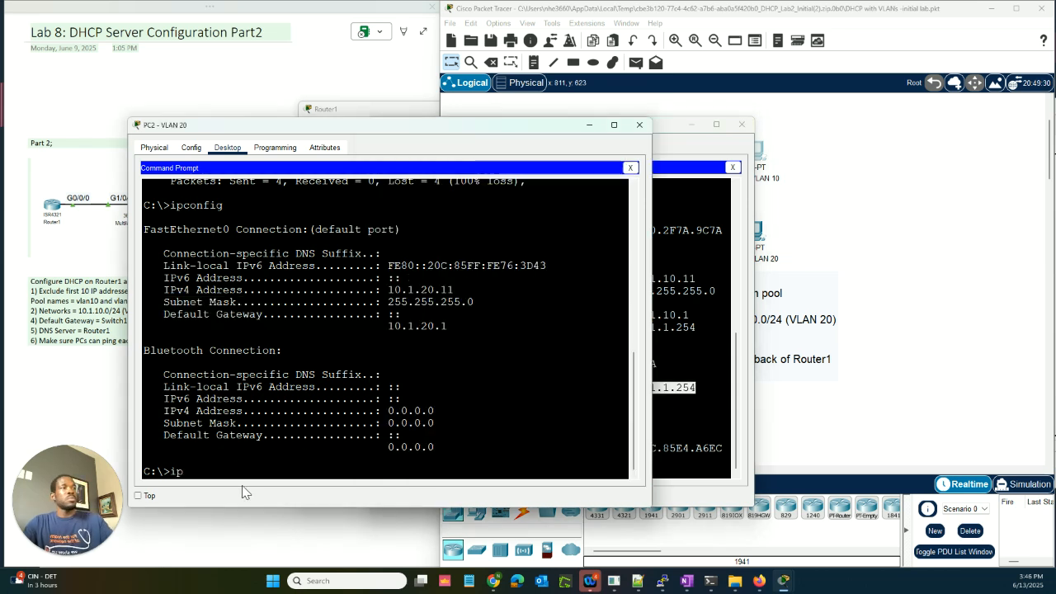
pyautogui.write('config /')
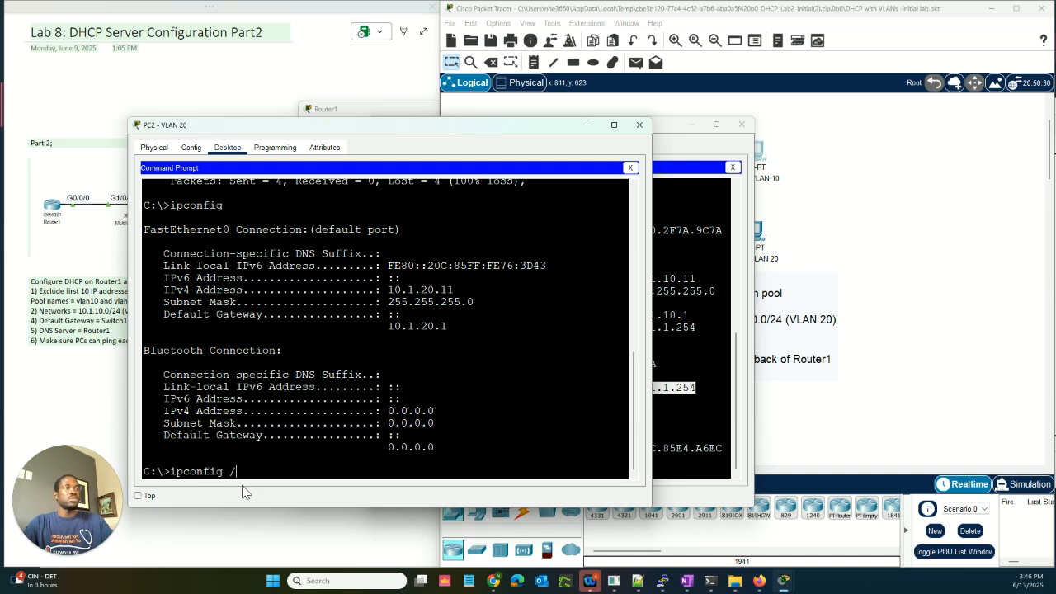
pyautogui.write('all')
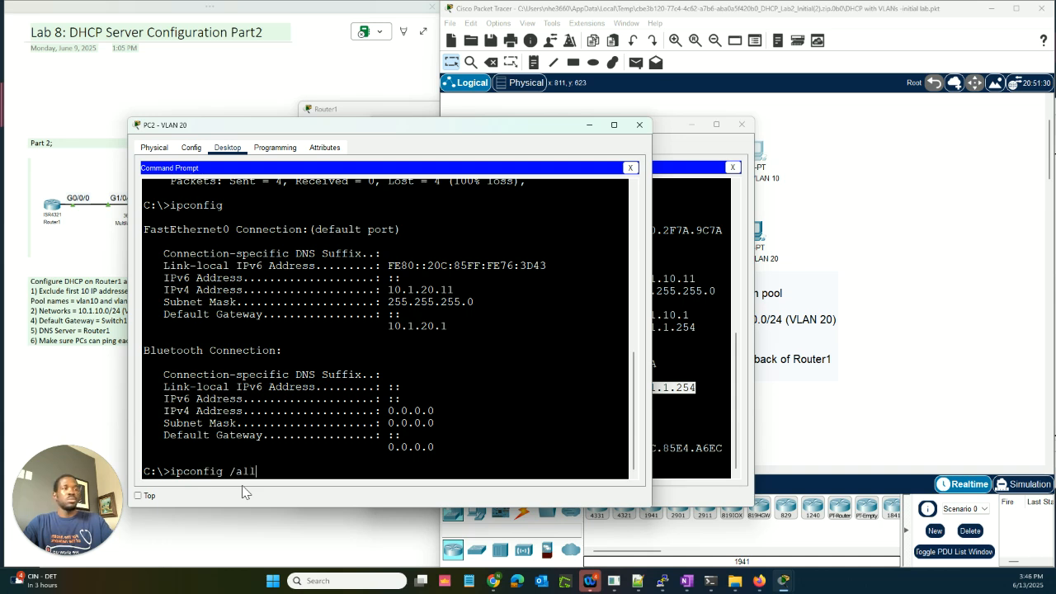
pyautogui.press('Return')
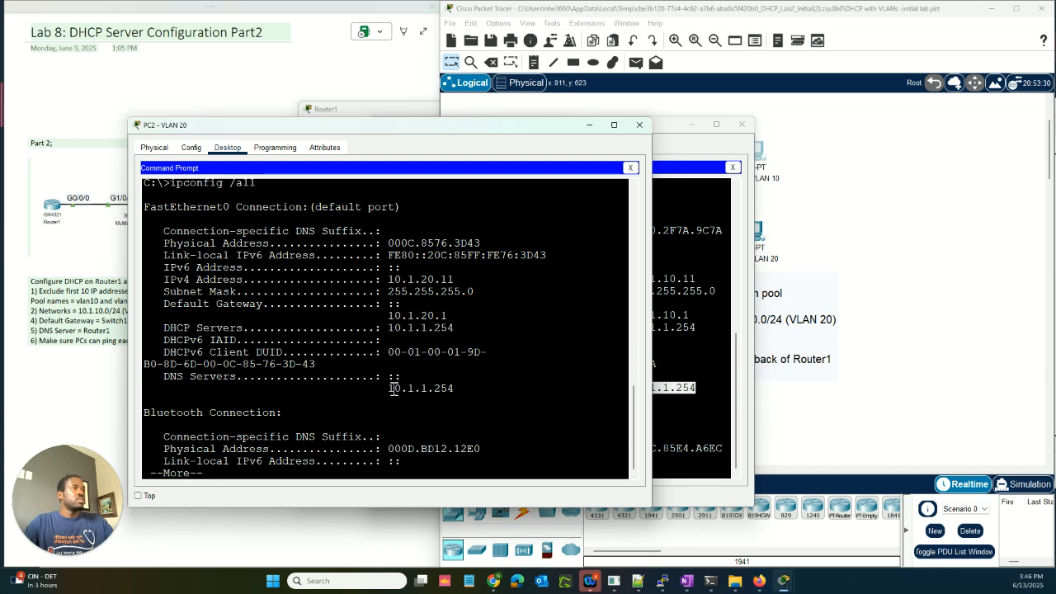
pyautogui.moveTo(390, 389); pyautogui.dragTo(471, 394)
pyautogui.click(472, 400)
pyautogui.click(702, 462)
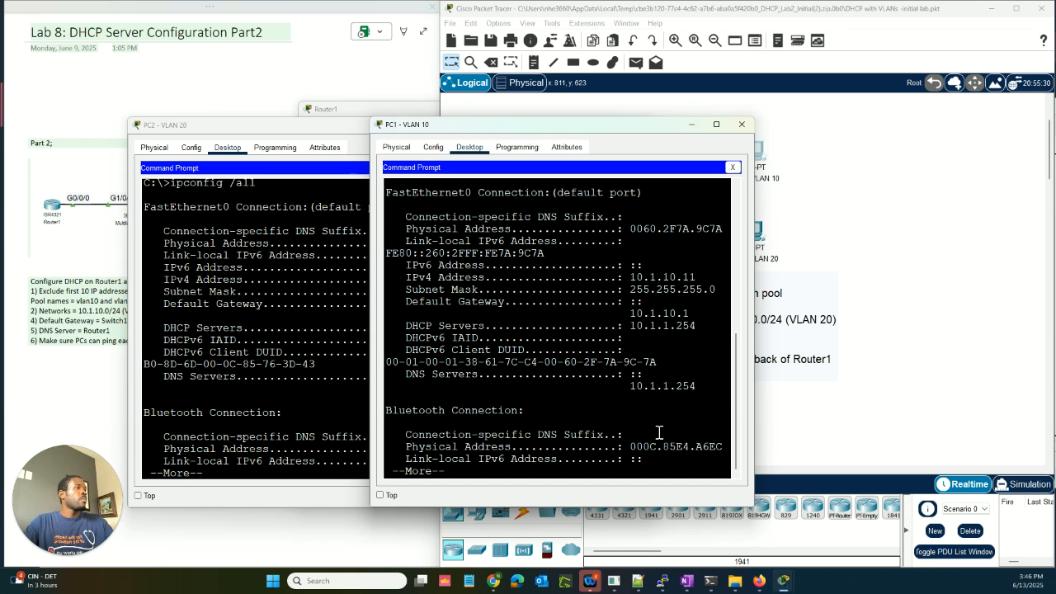
pyautogui.press('space')
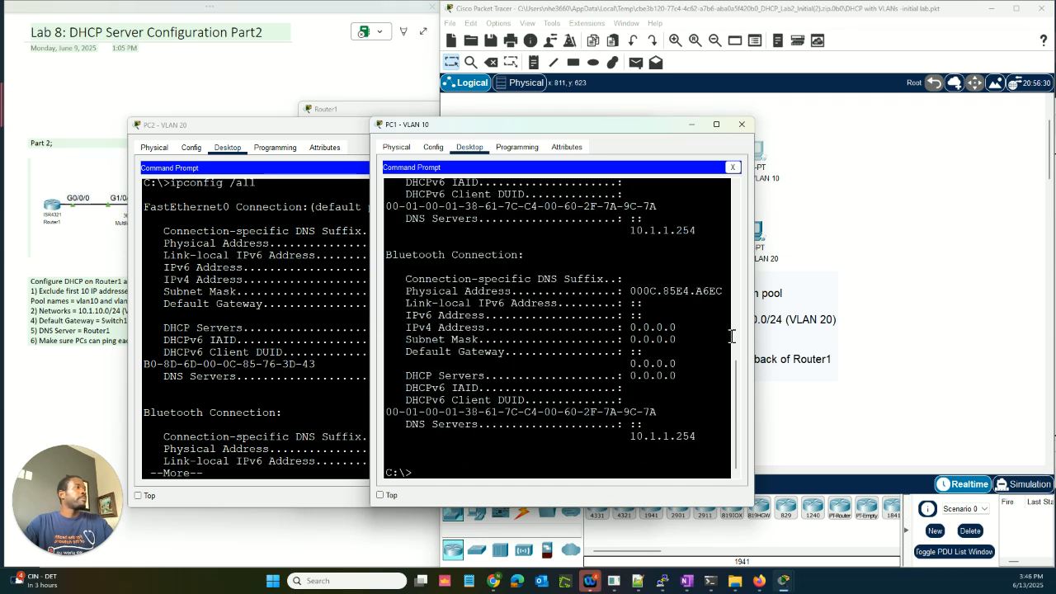
pyautogui.click(220, 128)
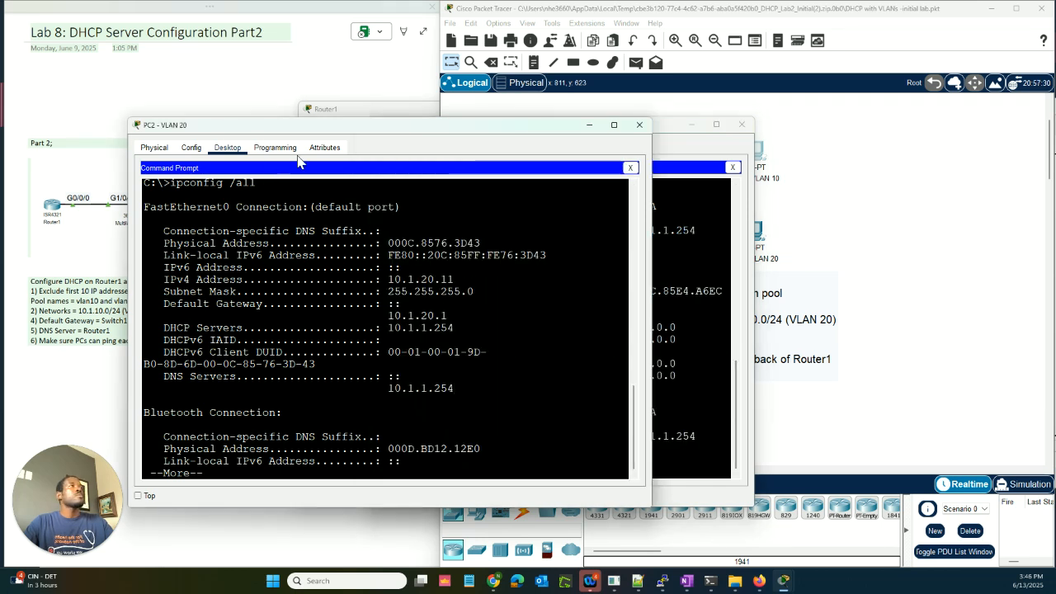
# Step: Minimize PC2's window and ping PC2 at 10.1.20.11 from PC1's Command Prompt
pyautogui.click(590, 127)
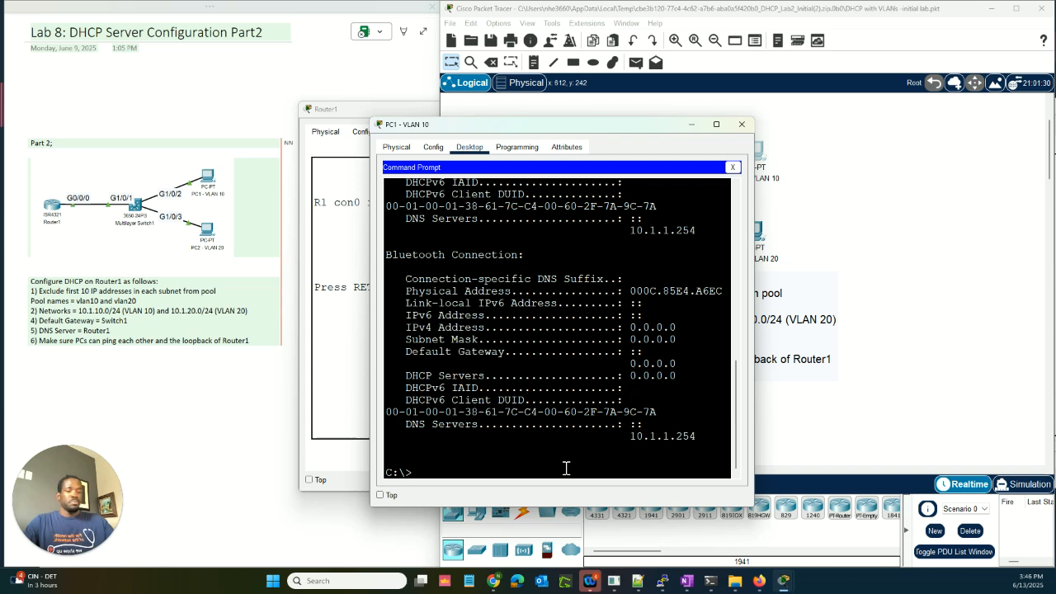
pyautogui.write('ping')
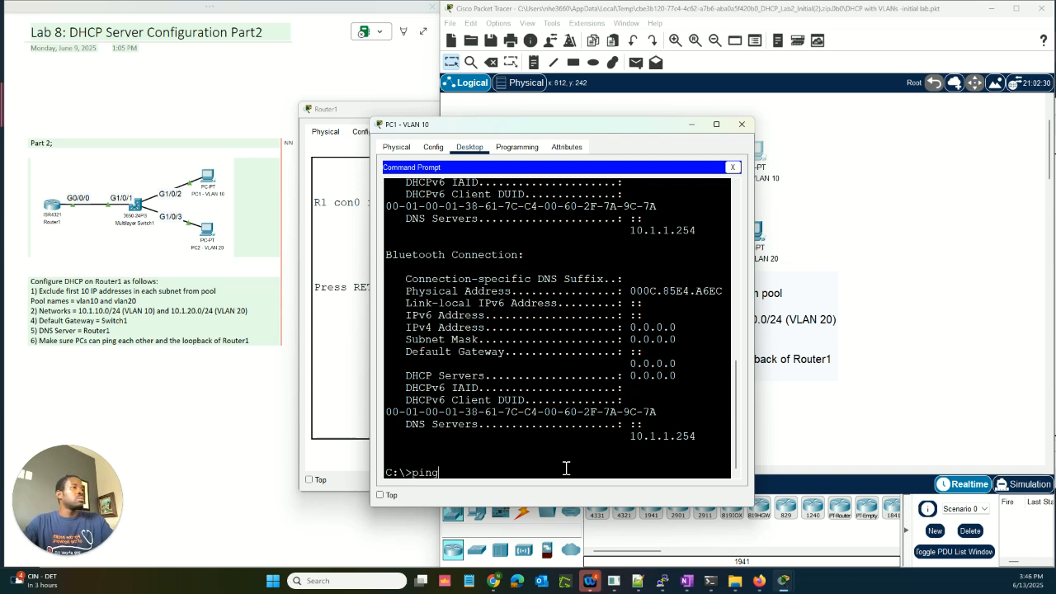
pyautogui.write(' 10.1.')
pyautogui.scroll(4, 621, 411)
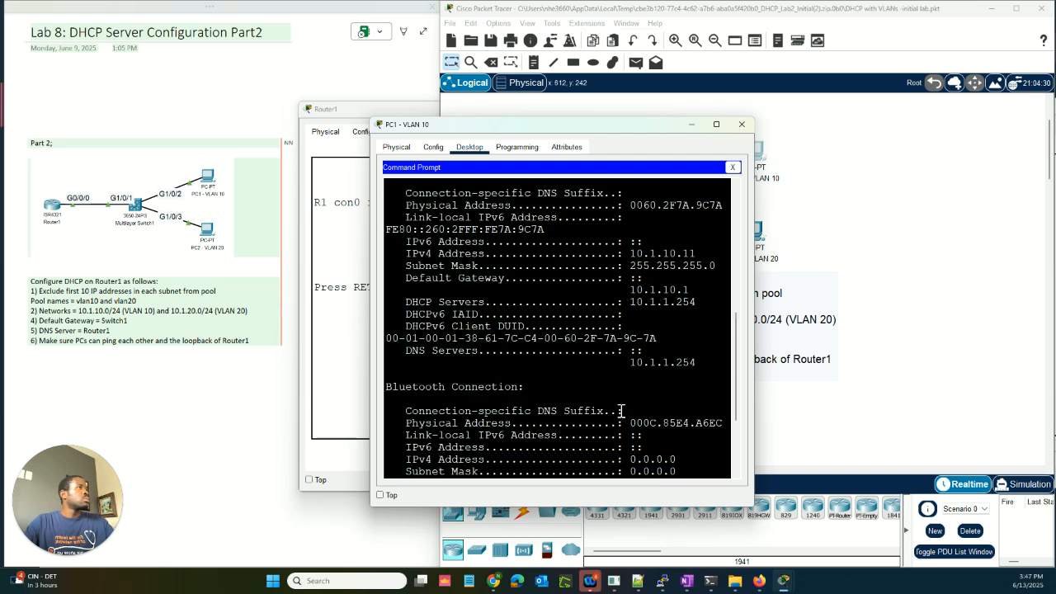
pyautogui.write('.1.')
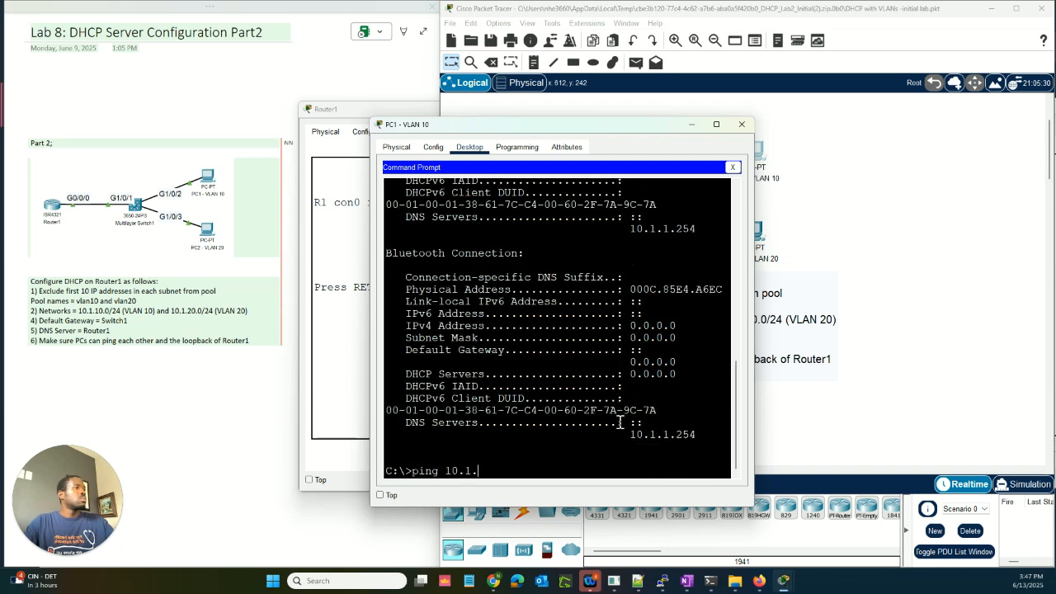
pyautogui.write('20')
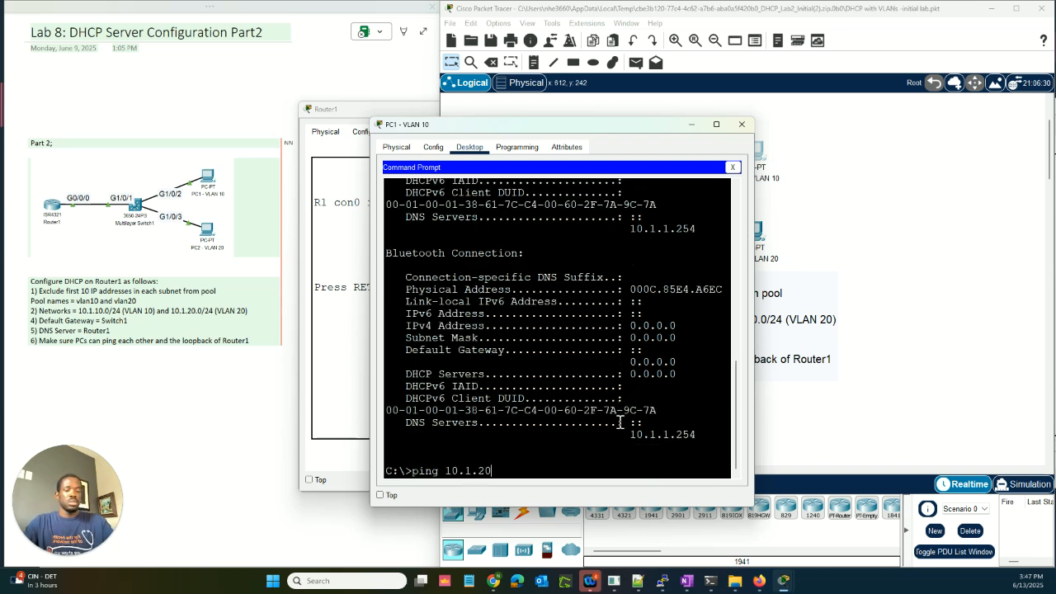
pyautogui.write('.11')
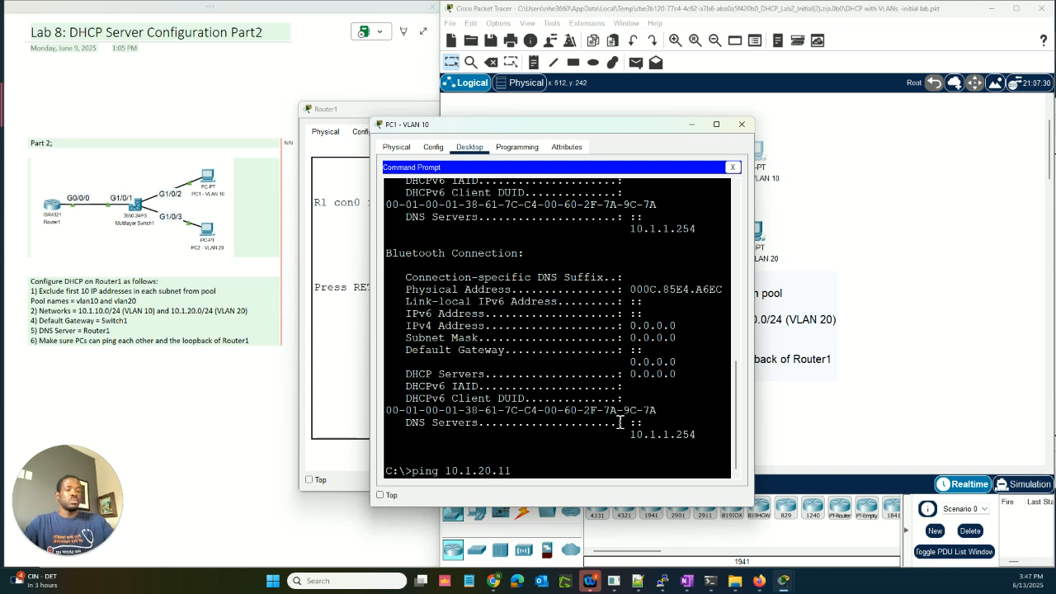
pyautogui.press('Return')
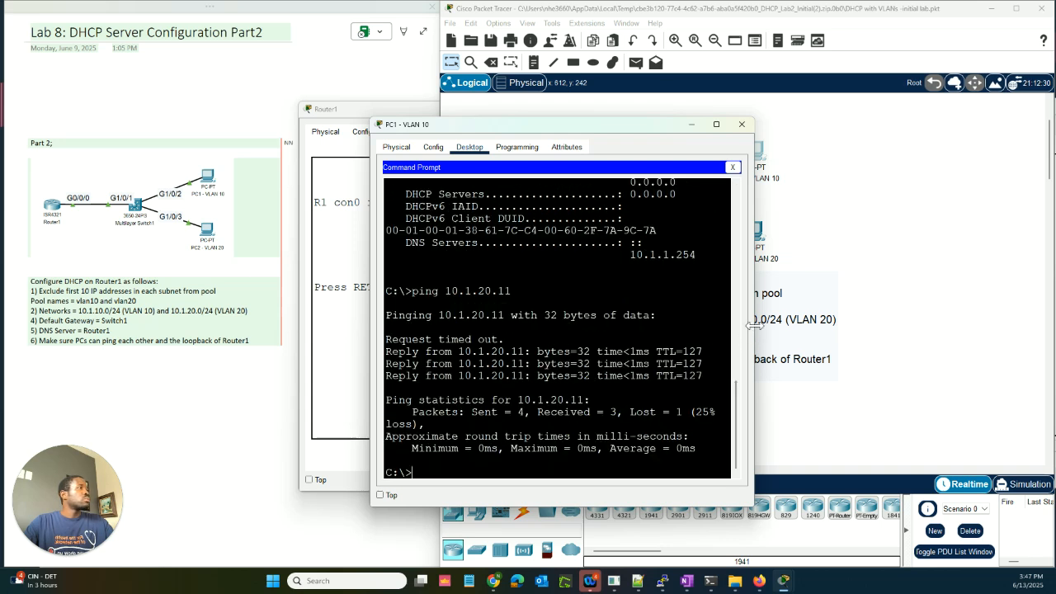
# Step: Widen PC1's terminal and review its default gateway 10.1.10.1 in the output
pyautogui.moveTo(753, 325); pyautogui.dragTo(888, 327)
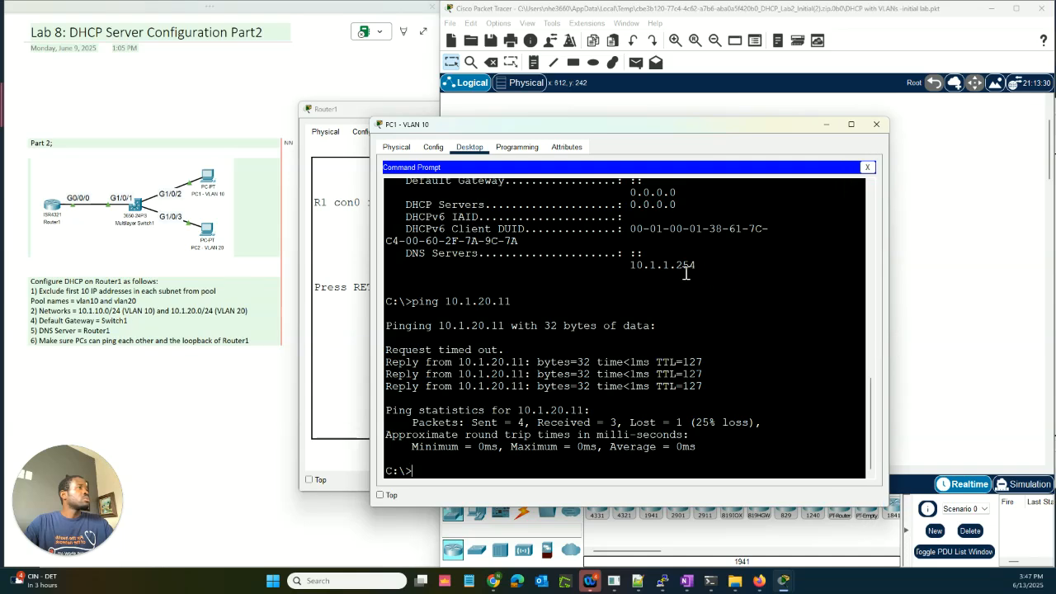
pyautogui.scroll(6, 686, 272)
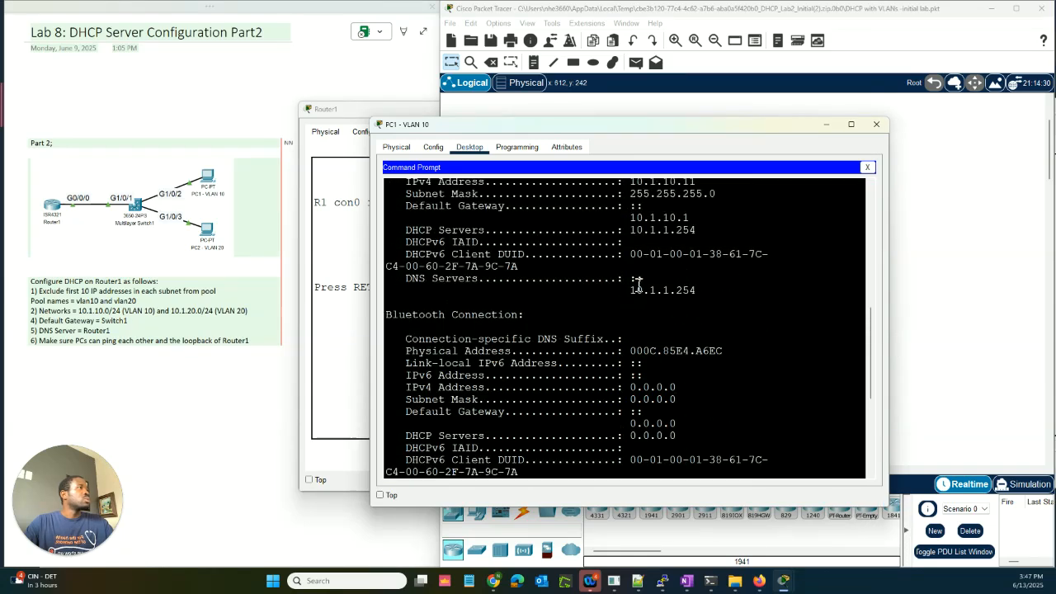
pyautogui.scroll(2, 638, 284)
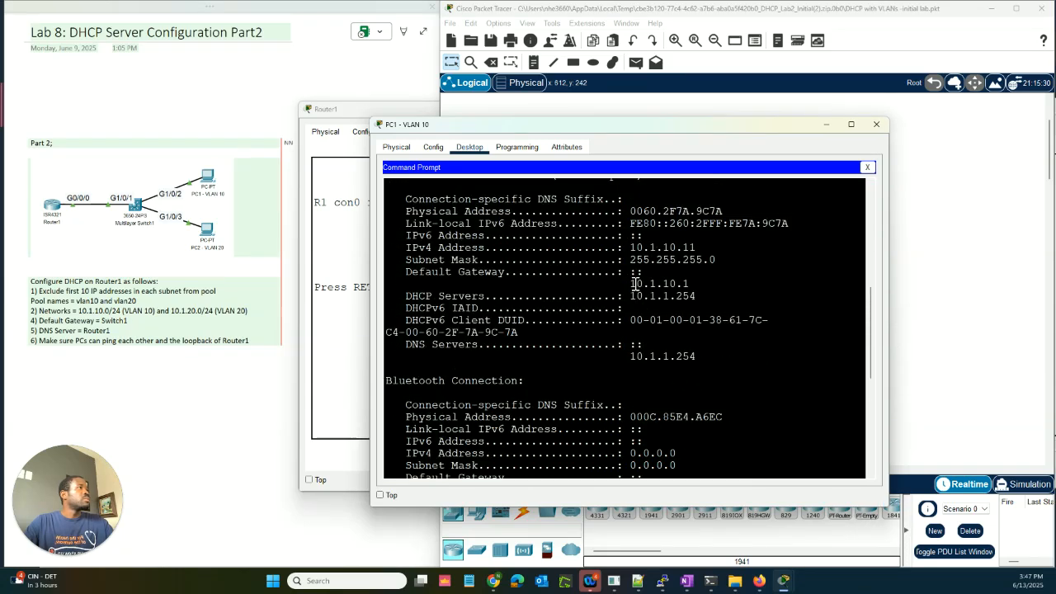
pyautogui.moveTo(634, 284); pyautogui.dragTo(695, 284)
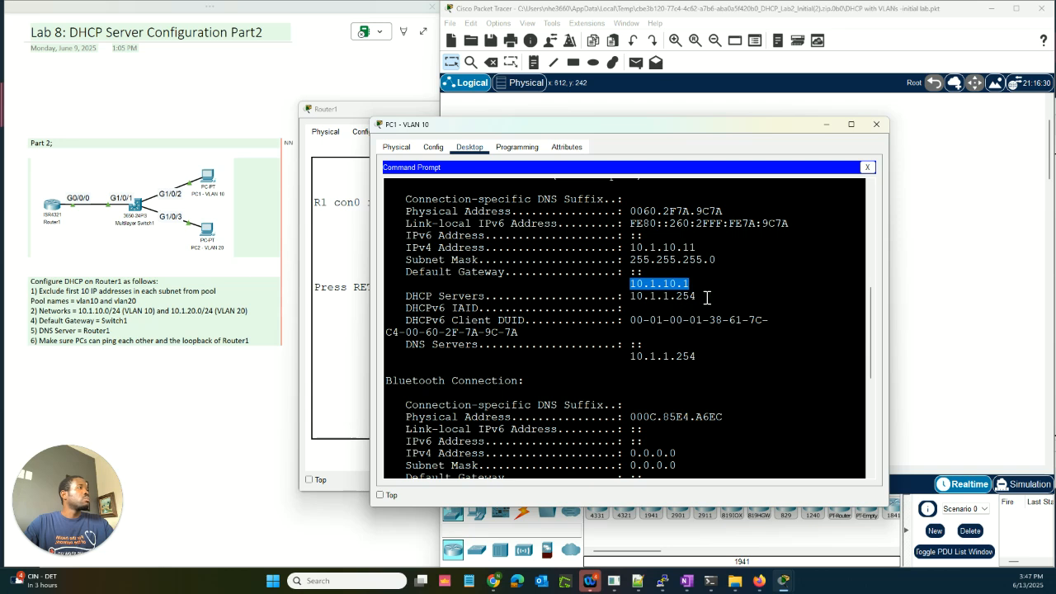
pyautogui.scroll(-1, 707, 298)
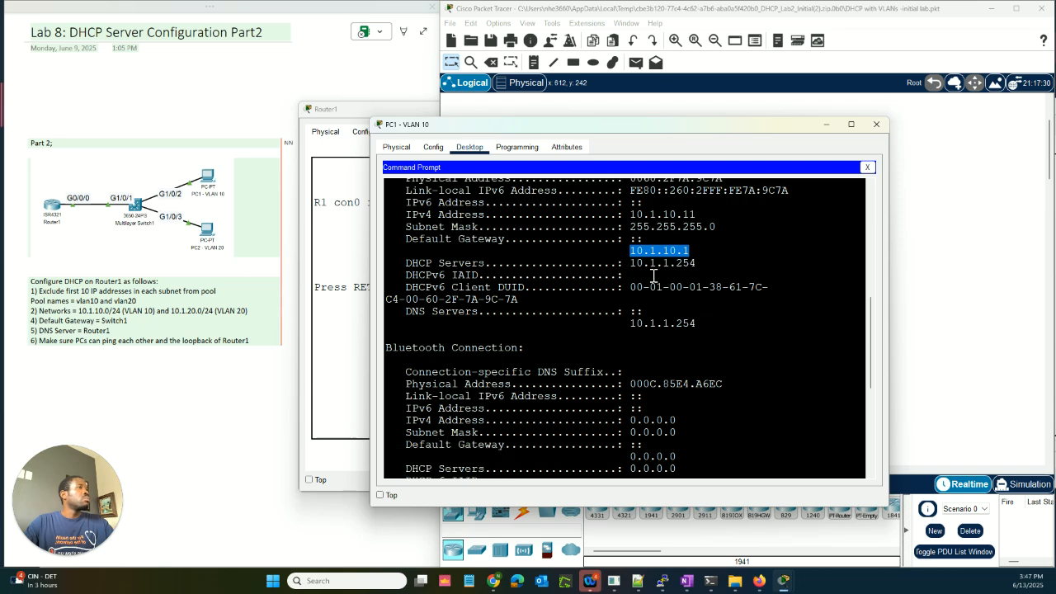
pyautogui.scroll(-1, 654, 276)
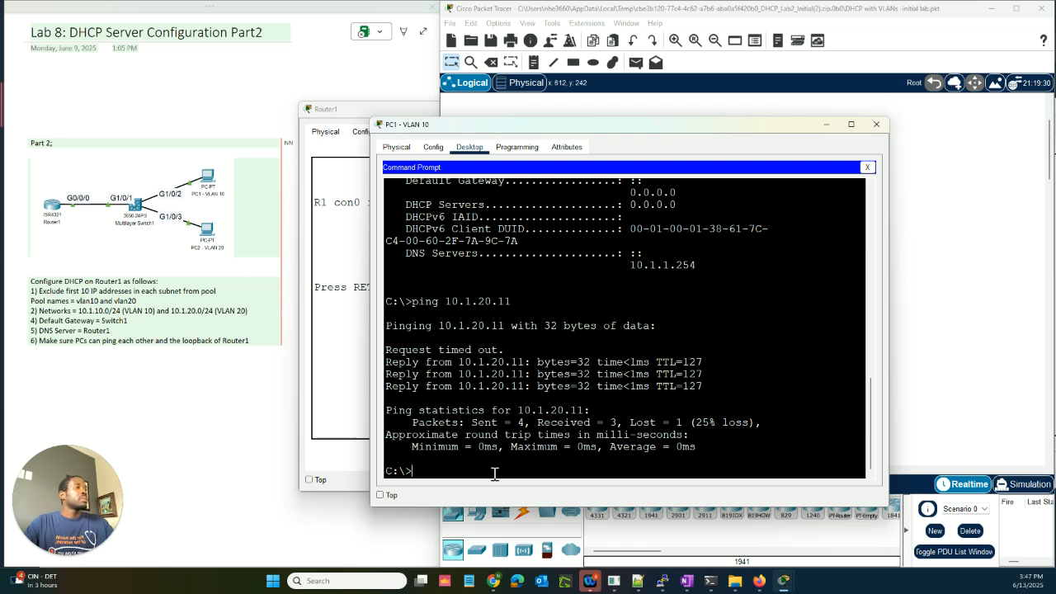
# Step: From PC1, ping Router1 at 10.1.1.254 and then the loopback 1.1.1.1
pyautogui.write('ping ')
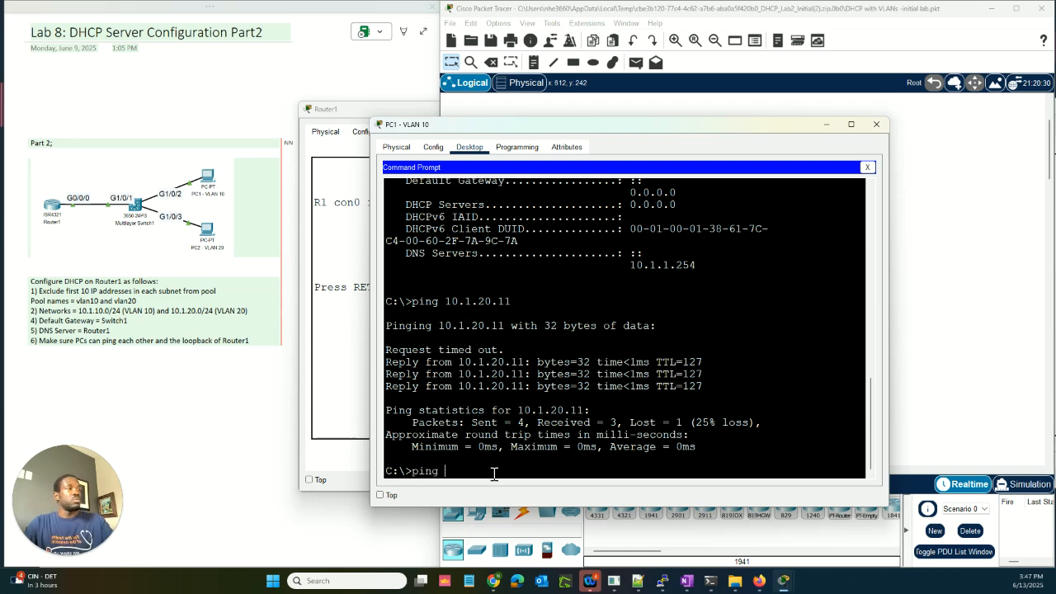
pyautogui.write('10.1.')
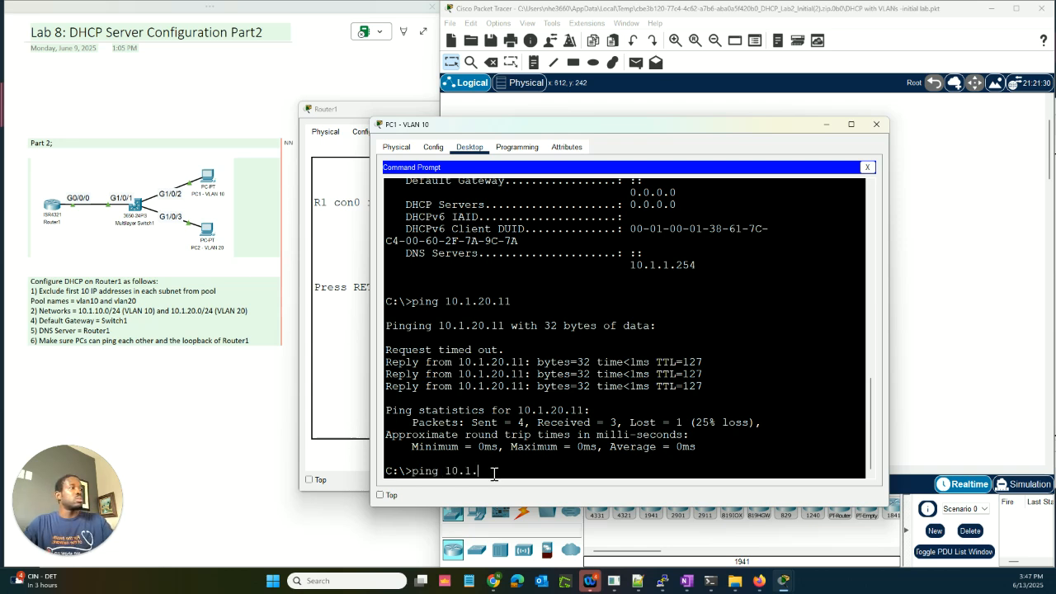
pyautogui.write('1.254')
pyautogui.press('Return')
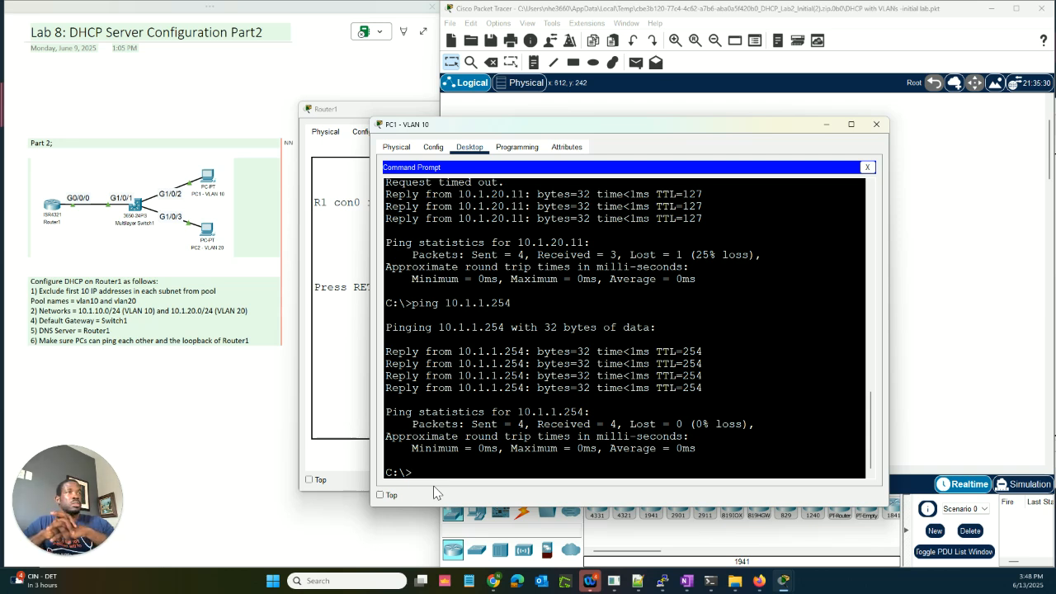
pyautogui.write('p')
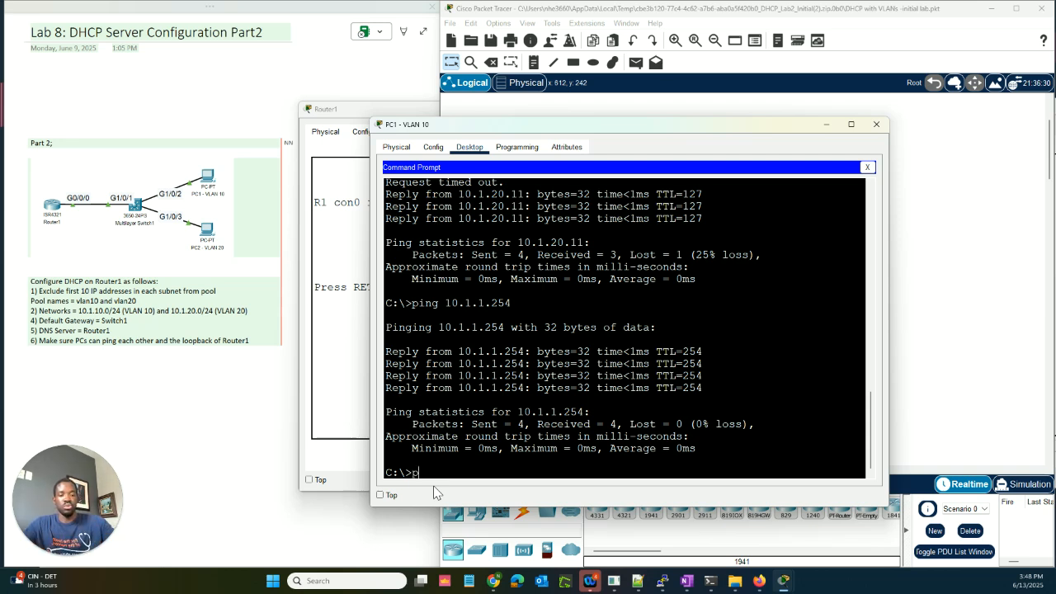
pyautogui.write('ing 1.1.1.1')
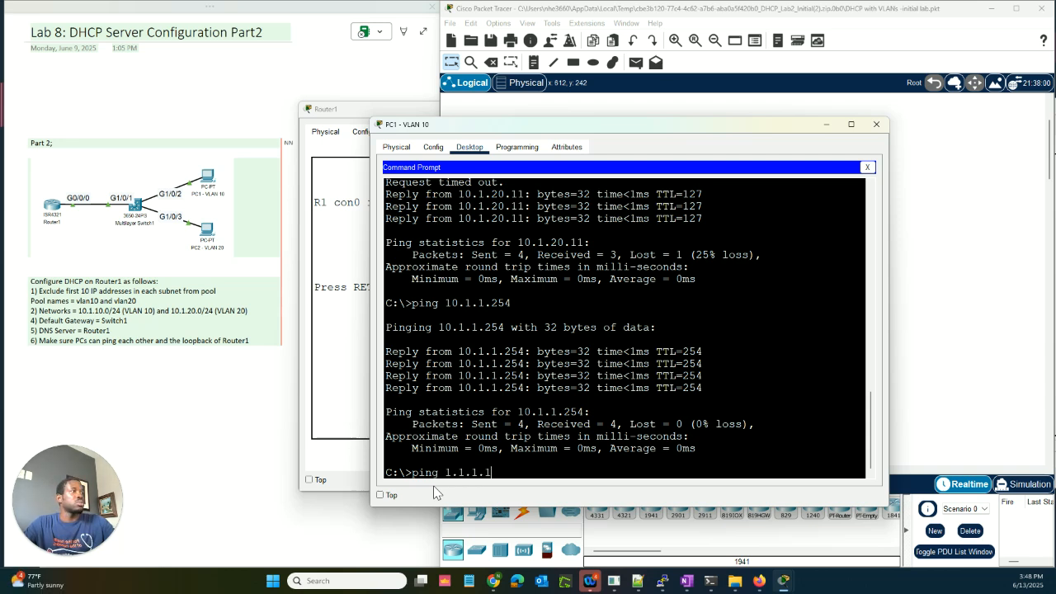
pyautogui.press('Return')
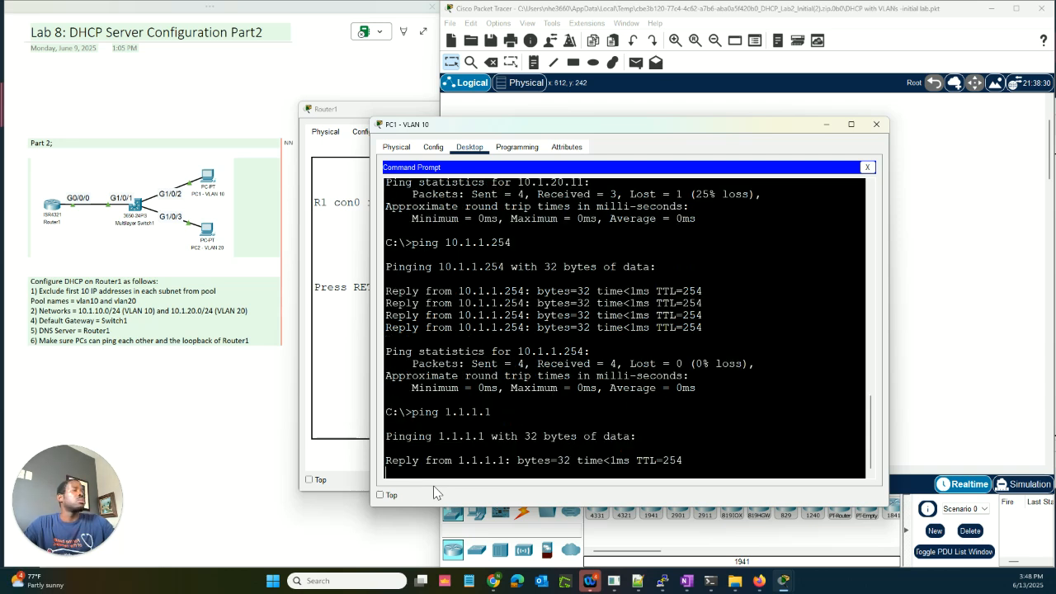